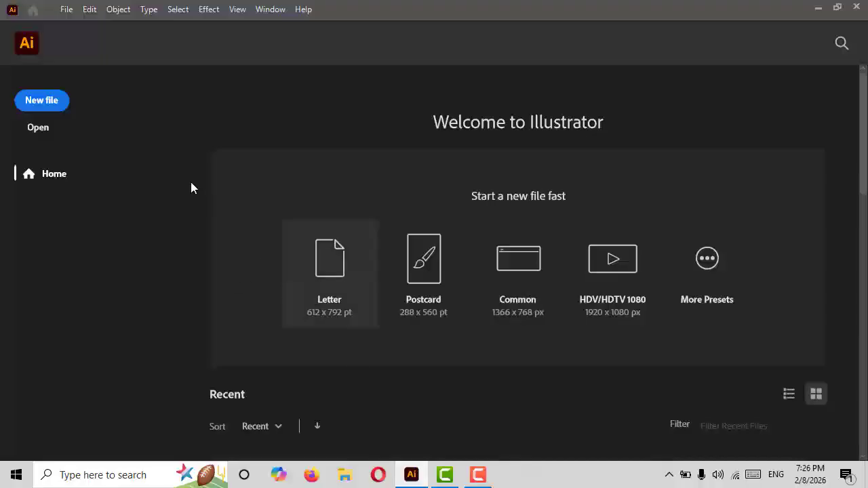
- Create a new 1366 x 768 px document from the Common preset in RGB color mode
{"action": "left_click", "coordinate": [58, 106]}
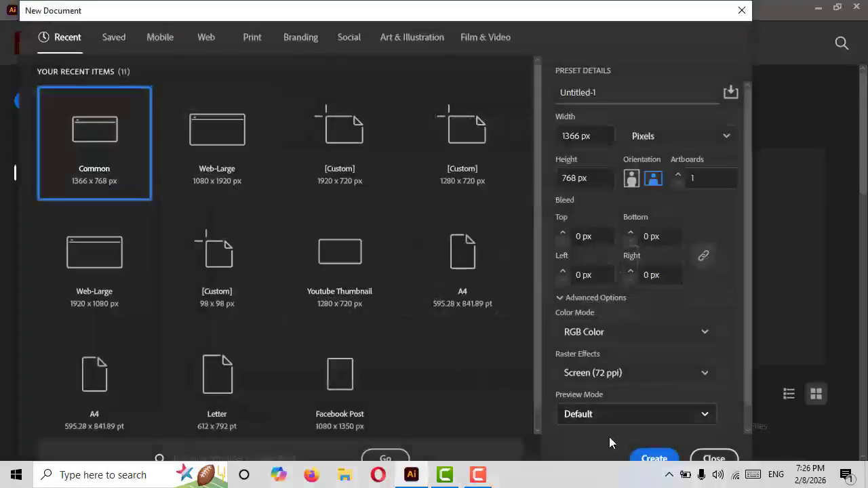
{"action": "left_click", "coordinate": [652, 459]}
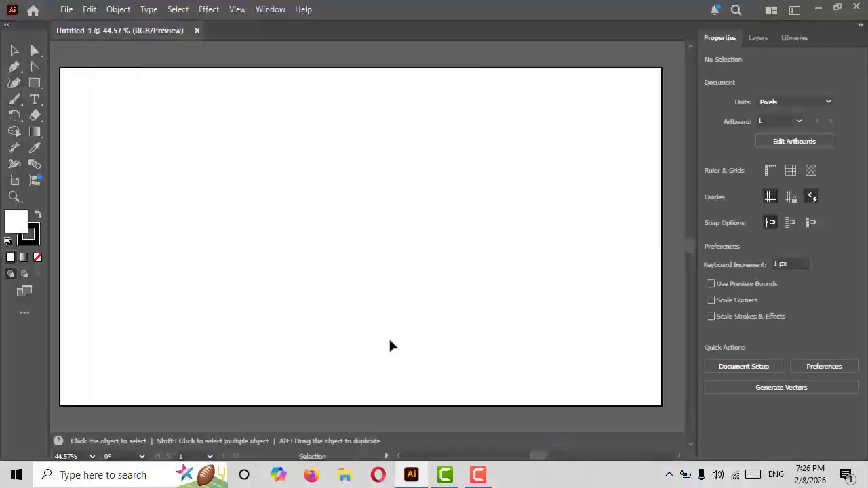
- Undock the toolbar and the Properties panel group from the workspace and close both
{"action": "left_click_drag", "start_coordinate": [30, 32], "coordinate": [77, 66]}
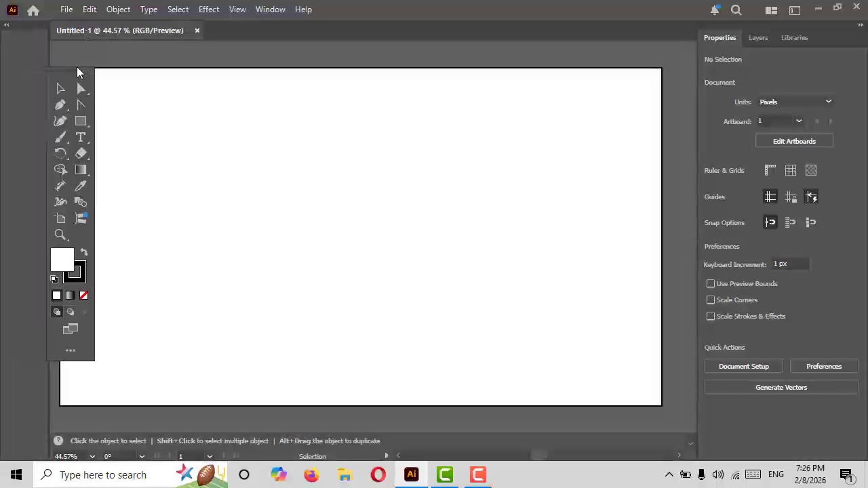
{"action": "left_click", "coordinate": [91, 70]}
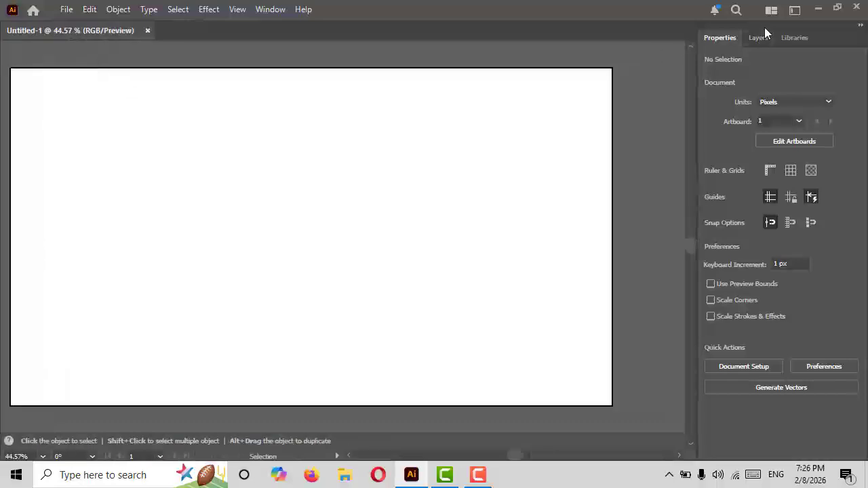
{"action": "left_click_drag", "start_coordinate": [779, 27], "coordinate": [542, 48]}
{"action": "left_click", "coordinate": [623, 49]}
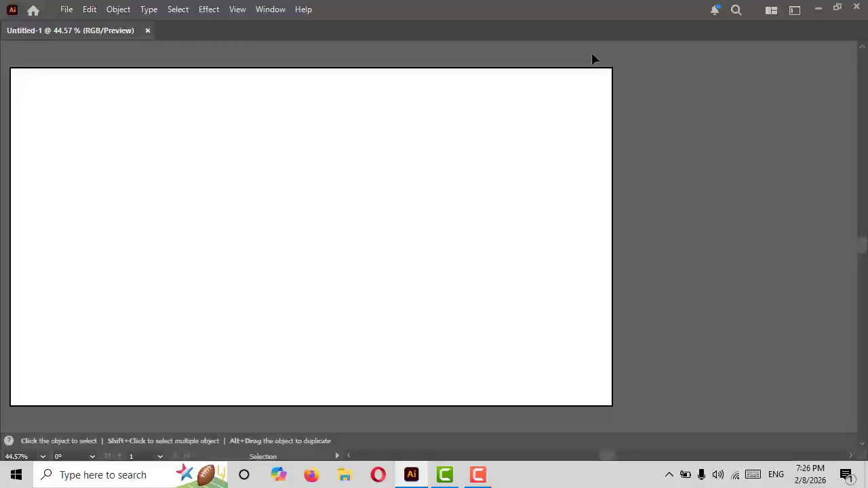
- Reset the Essentials workspace and expand the toolbar to two columns
{"action": "left_click", "coordinate": [268, 9]}
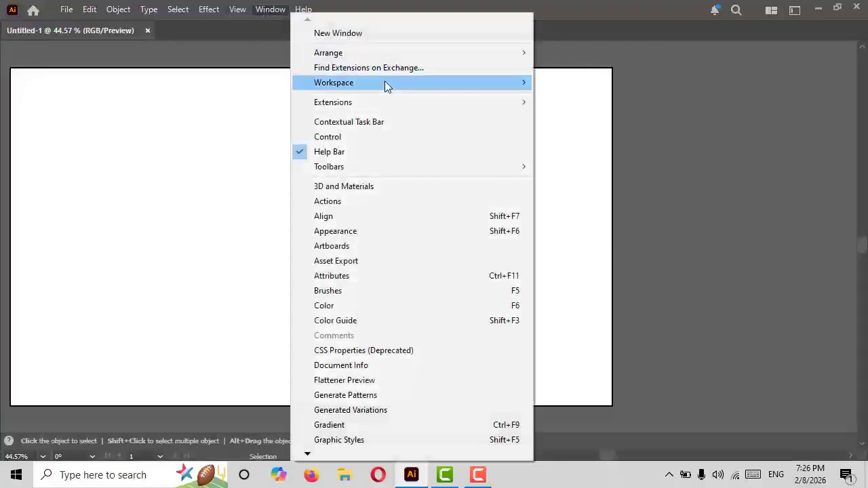
{"action": "mouse_move", "coordinate": [384, 82]}
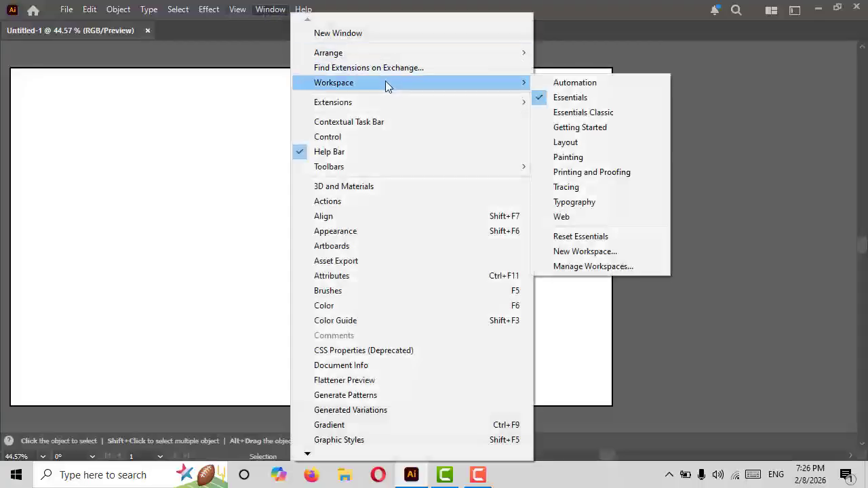
{"action": "left_click", "coordinate": [573, 236]}
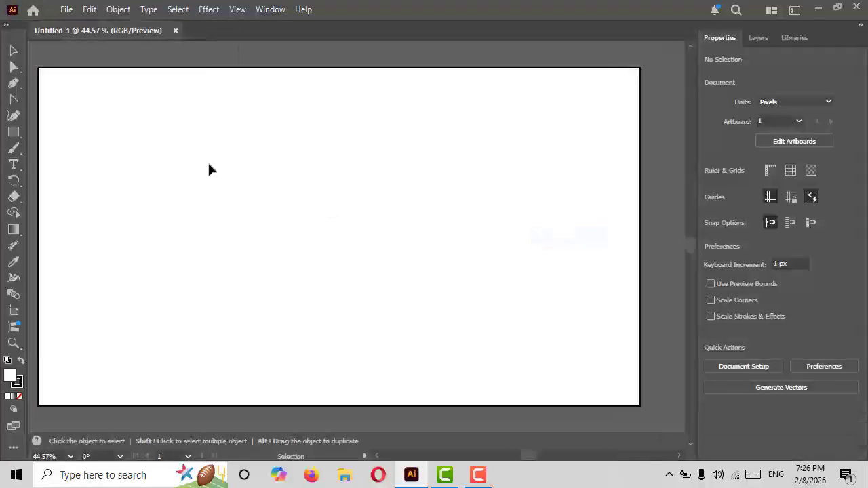
{"action": "left_click", "coordinate": [7, 25]}
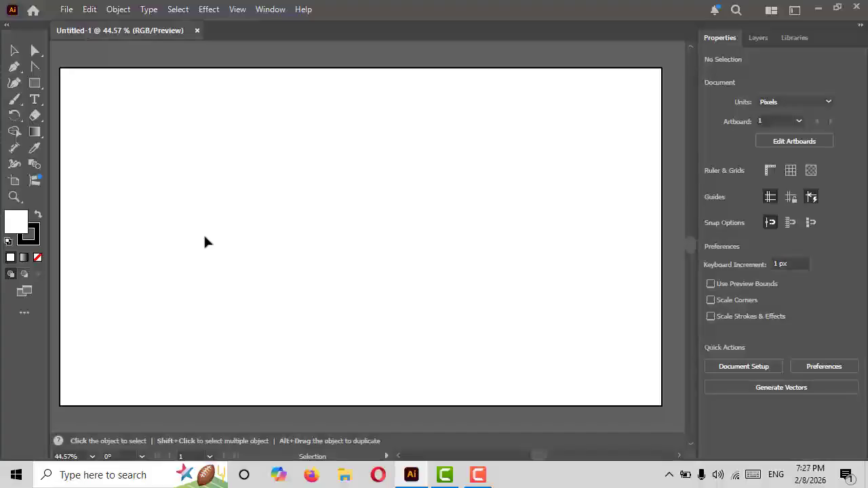
- Make the Paintbrush the active drawing tool
{"action": "left_click", "coordinate": [16, 101]}
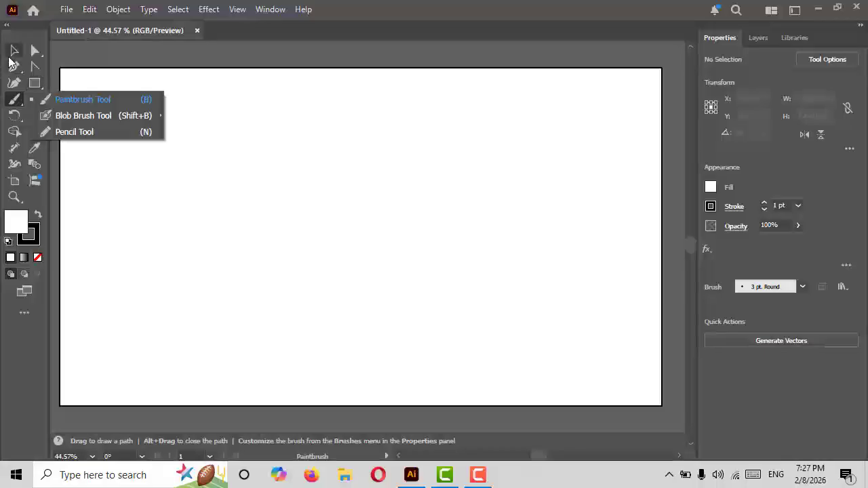
{"action": "left_click", "coordinate": [9, 58]}
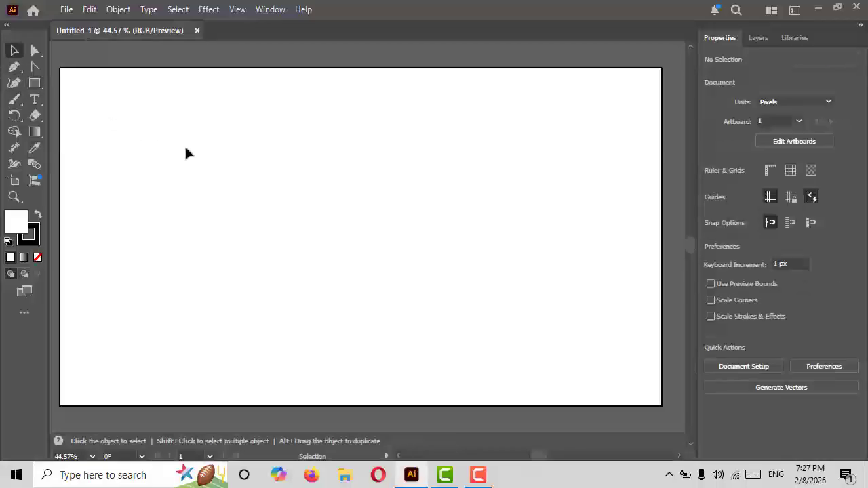
{"action": "key", "text": "b"}
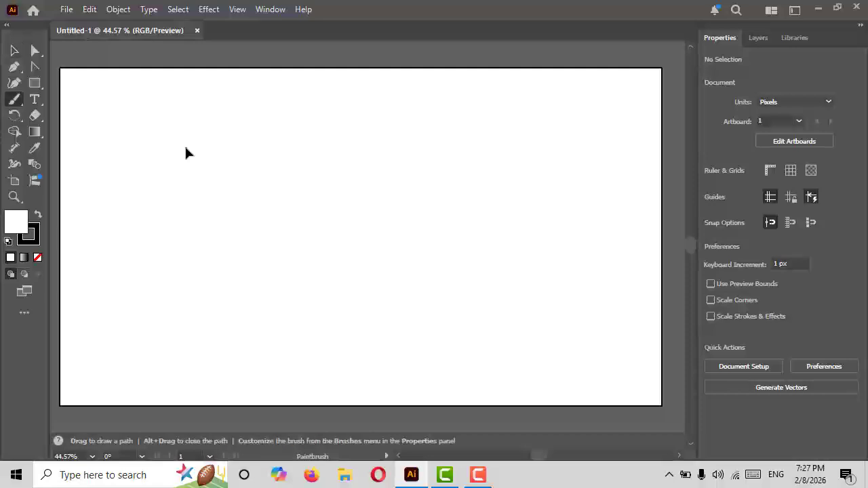
{"action": "left_click", "coordinate": [11, 99]}
{"action": "left_click", "coordinate": [41, 101]}
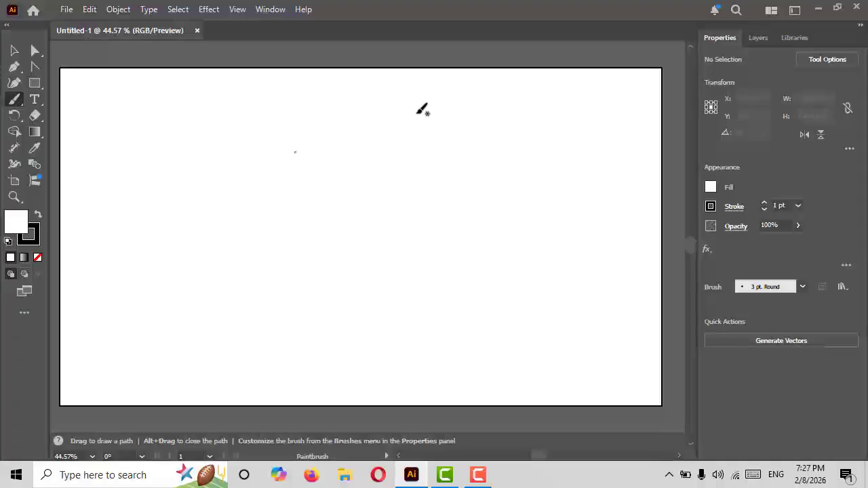
- Hand-letter the word "AdobE" across the artboard with the 3 pt. Round brush and paint a wavy stroke beneath the A
{"action": "mouse_move", "coordinate": [535, 451]}
{"action": "left_mouse_down"}
{"action": "mouse_move", "coordinate": [528, 454]}
{"action": "mouse_move", "coordinate": [538, 450]}
{"action": "left_mouse_up"}
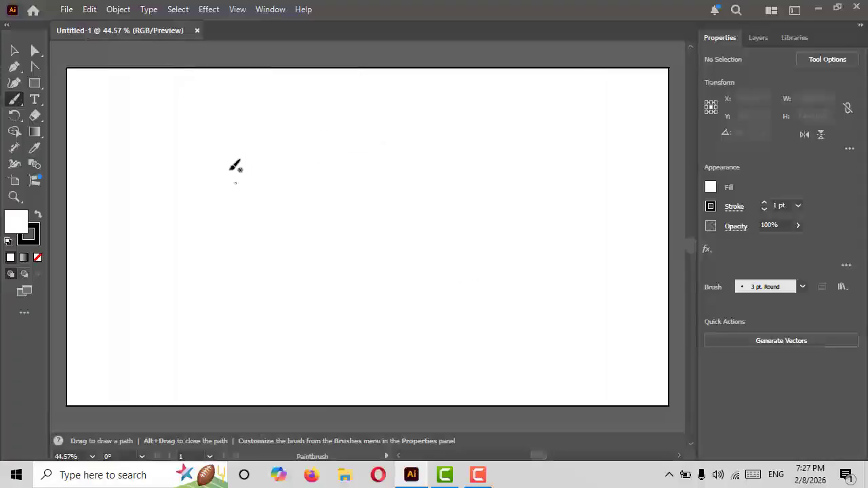
{"action": "mouse_move", "coordinate": [158, 218]}
{"action": "left_mouse_down"}
{"action": "mouse_move", "coordinate": [179, 266]}
{"action": "mouse_move", "coordinate": [226, 210]}
{"action": "mouse_move", "coordinate": [269, 114]}
{"action": "mouse_move", "coordinate": [268, 225]}
{"action": "mouse_move", "coordinate": [280, 261]}
{"action": "mouse_move", "coordinate": [318, 235]}
{"action": "left_mouse_up"}
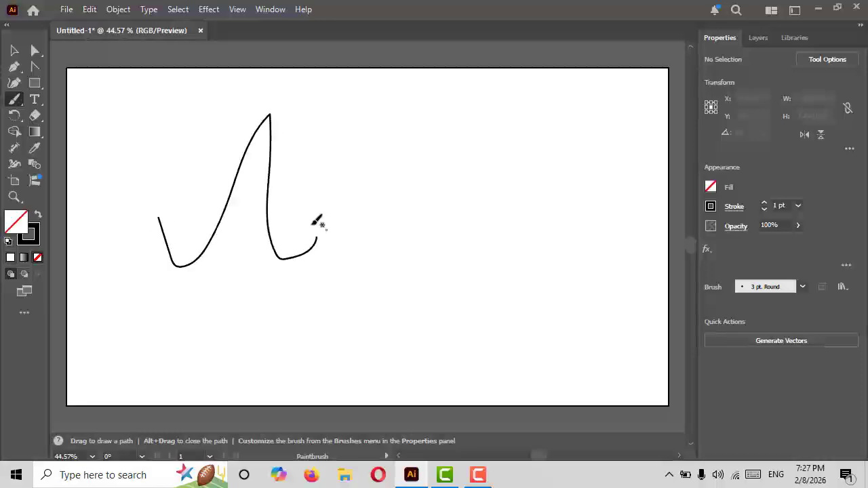
{"action": "left_click_drag", "start_coordinate": [226, 205], "coordinate": [270, 180]}
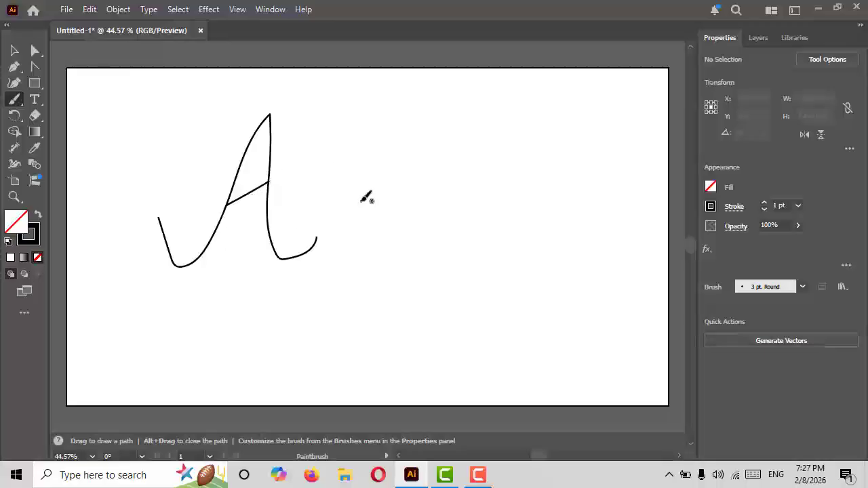
{"action": "mouse_move", "coordinate": [361, 197]}
{"action": "left_mouse_down"}
{"action": "mouse_move", "coordinate": [313, 215]}
{"action": "mouse_move", "coordinate": [383, 125]}
{"action": "mouse_move", "coordinate": [376, 195]}
{"action": "mouse_move", "coordinate": [403, 224]}
{"action": "left_mouse_up"}
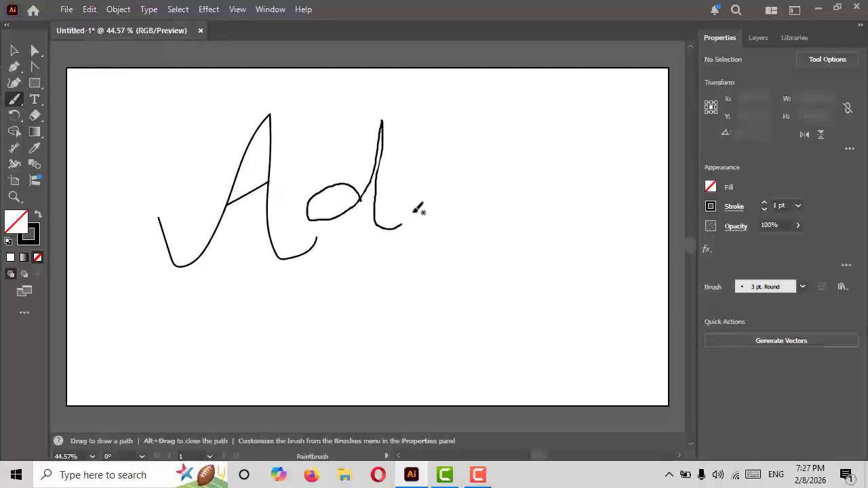
{"action": "mouse_move", "coordinate": [429, 186]}
{"action": "left_mouse_down"}
{"action": "mouse_move", "coordinate": [418, 210]}
{"action": "mouse_move", "coordinate": [452, 232]}
{"action": "mouse_move", "coordinate": [462, 196]}
{"action": "mouse_move", "coordinate": [430, 188]}
{"action": "left_mouse_up"}
{"action": "mouse_move", "coordinate": [494, 166]}
{"action": "left_mouse_down"}
{"action": "mouse_move", "coordinate": [494, 124]}
{"action": "mouse_move", "coordinate": [471, 237]}
{"action": "mouse_move", "coordinate": [481, 198]}
{"action": "mouse_move", "coordinate": [512, 207]}
{"action": "mouse_move", "coordinate": [502, 239]}
{"action": "mouse_move", "coordinate": [474, 236]}
{"action": "left_mouse_up"}
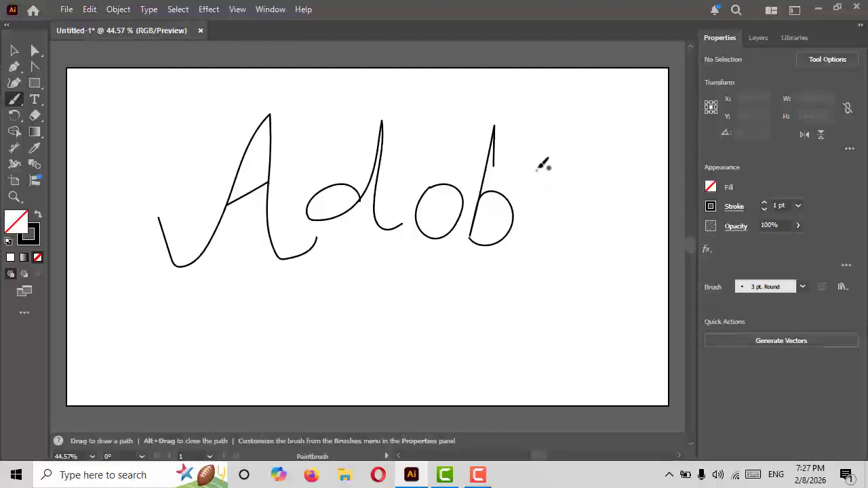
{"action": "mouse_move", "coordinate": [537, 172]}
{"action": "left_mouse_down"}
{"action": "mouse_move", "coordinate": [528, 247]}
{"action": "mouse_move", "coordinate": [536, 177]}
{"action": "mouse_move", "coordinate": [552, 163]}
{"action": "mouse_move", "coordinate": [588, 159]}
{"action": "left_mouse_up"}
{"action": "left_click_drag", "start_coordinate": [534, 211], "coordinate": [592, 197]}
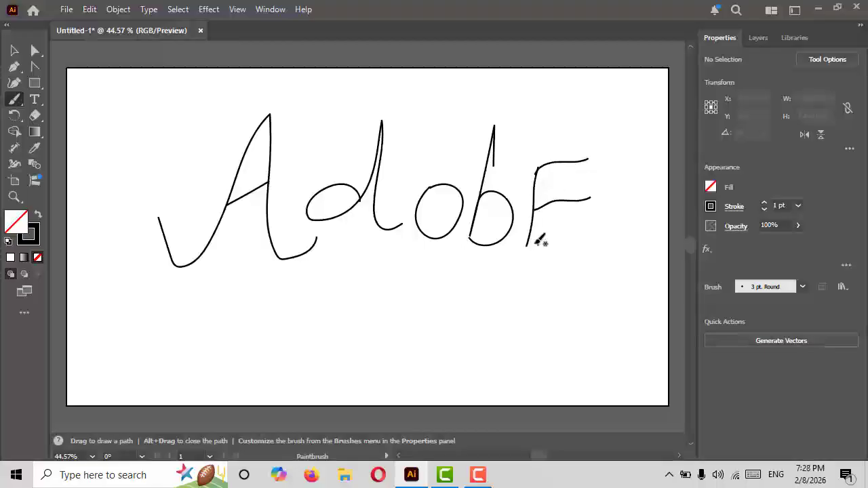
{"action": "left_click_drag", "start_coordinate": [540, 238], "coordinate": [588, 227]}
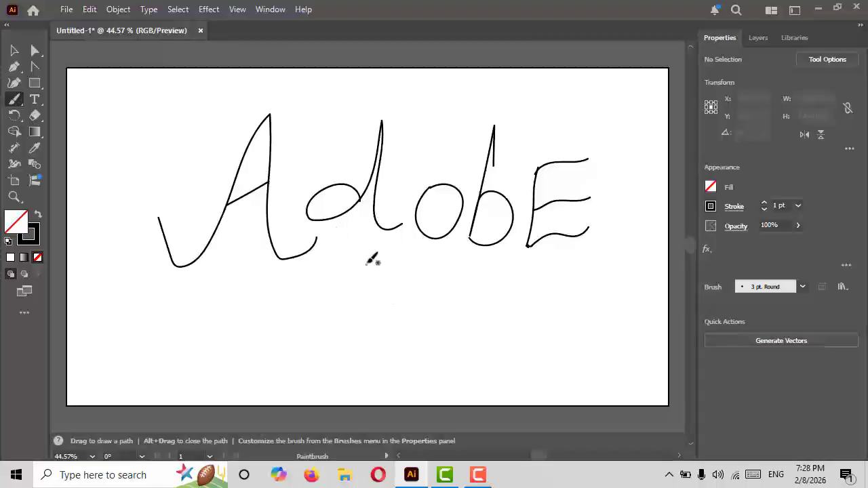
{"action": "mouse_move", "coordinate": [367, 260]}
{"action": "left_mouse_down"}
{"action": "mouse_move", "coordinate": [317, 278]}
{"action": "mouse_move", "coordinate": [283, 326]}
{"action": "mouse_move", "coordinate": [234, 352]}
{"action": "mouse_move", "coordinate": [190, 335]}
{"action": "left_mouse_up"}
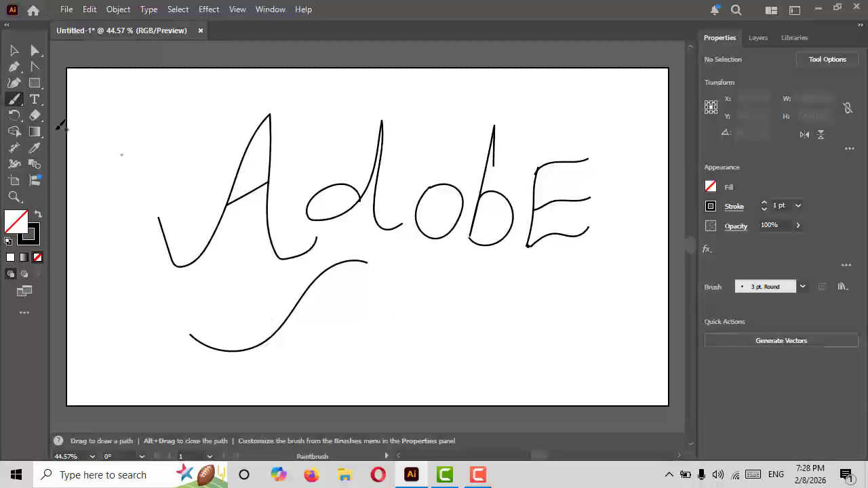
- Set the Paintbrush fidelity one notch above the middle toward Smooth and paint an N-shaped wave below the lettering
{"action": "double_click", "coordinate": [17, 104]}
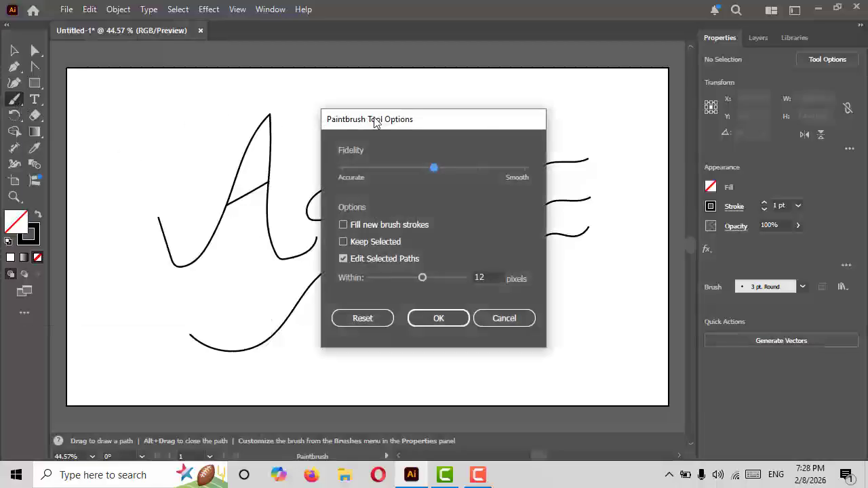
{"action": "mouse_move", "coordinate": [375, 117]}
{"action": "left_mouse_down"}
{"action": "mouse_move", "coordinate": [458, 84]}
{"action": "mouse_move", "coordinate": [499, 80]}
{"action": "left_mouse_up"}
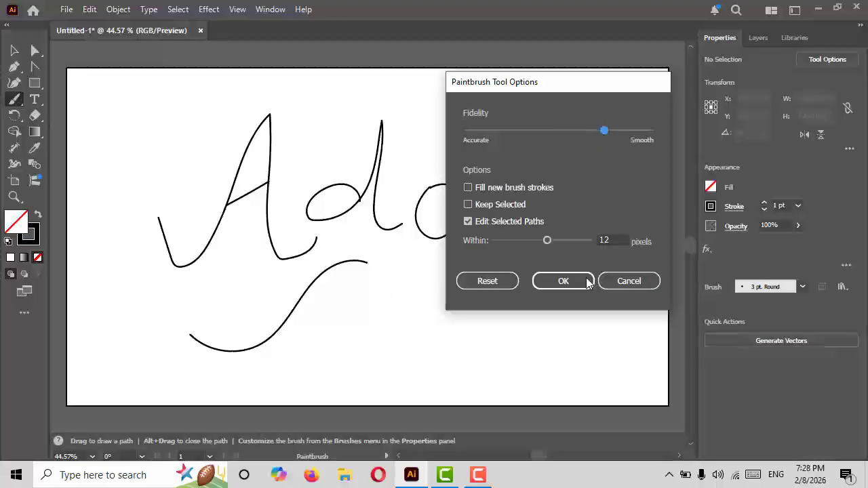
{"action": "left_click", "coordinate": [563, 280]}
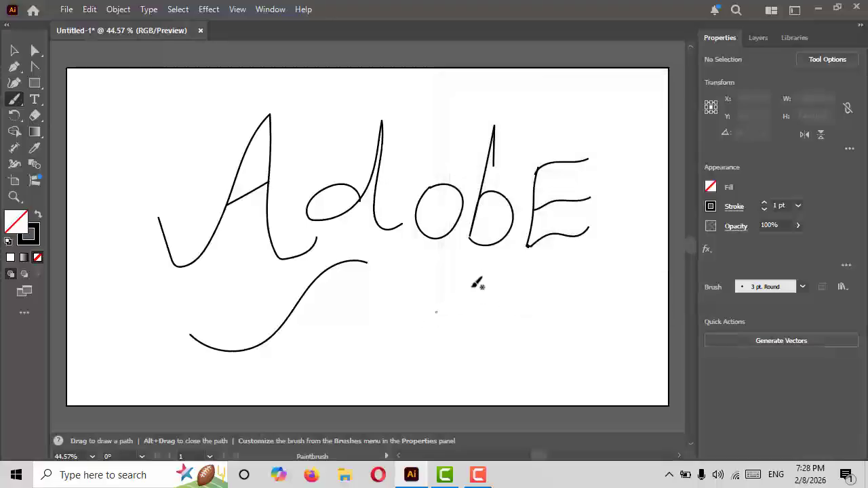
{"action": "mouse_move", "coordinate": [366, 314]}
{"action": "left_mouse_down"}
{"action": "mouse_move", "coordinate": [380, 339]}
{"action": "mouse_move", "coordinate": [426, 255]}
{"action": "mouse_move", "coordinate": [426, 321]}
{"action": "mouse_move", "coordinate": [444, 334]}
{"action": "left_mouse_up"}
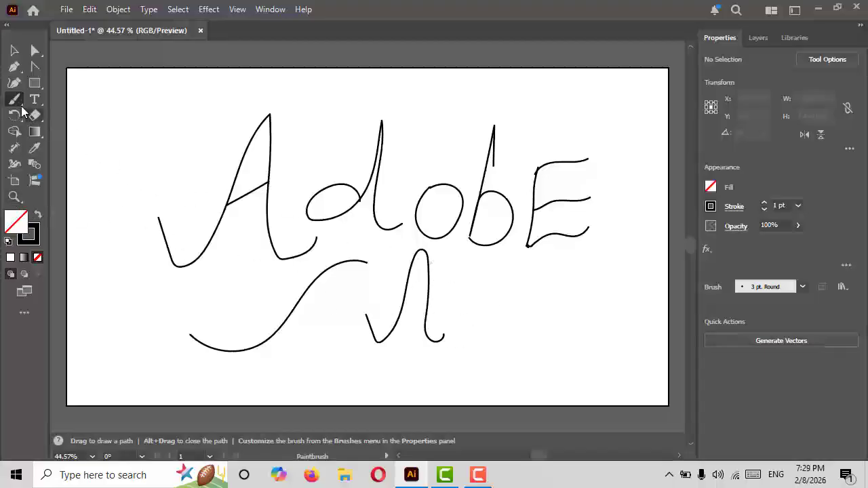
- Set the Paintbrush fidelity farther toward Smooth and letter a small "Ado" in the artboard's upper-left corner
{"action": "double_click", "coordinate": [15, 99]}
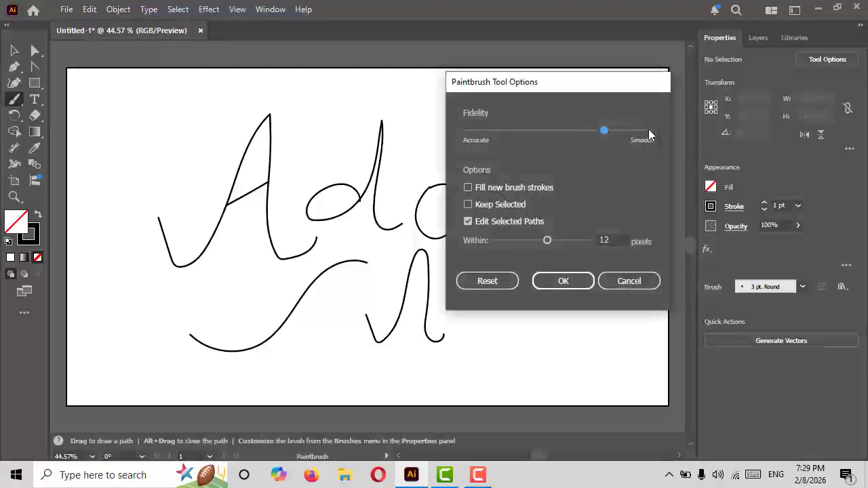
{"action": "left_click", "coordinate": [563, 281]}
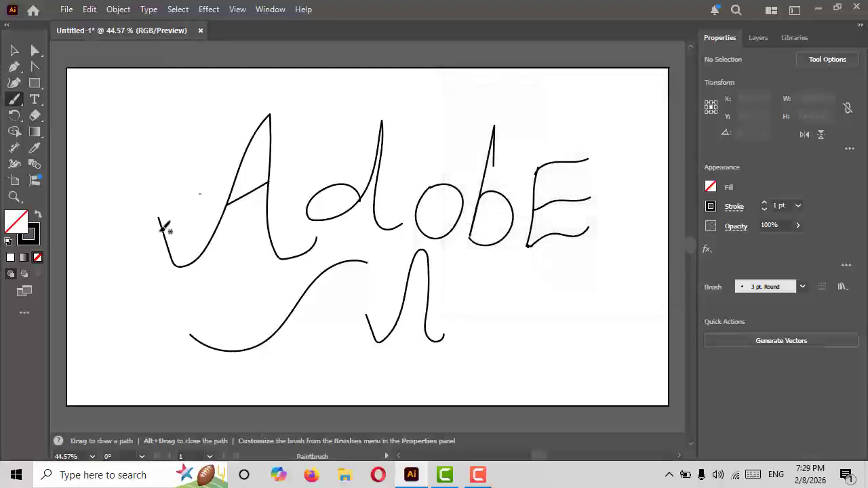
{"action": "mouse_move", "coordinate": [77, 136]}
{"action": "left_mouse_down"}
{"action": "mouse_move", "coordinate": [79, 145]}
{"action": "mouse_move", "coordinate": [155, 92]}
{"action": "mouse_move", "coordinate": [129, 140]}
{"action": "mouse_move", "coordinate": [141, 165]}
{"action": "left_mouse_up"}
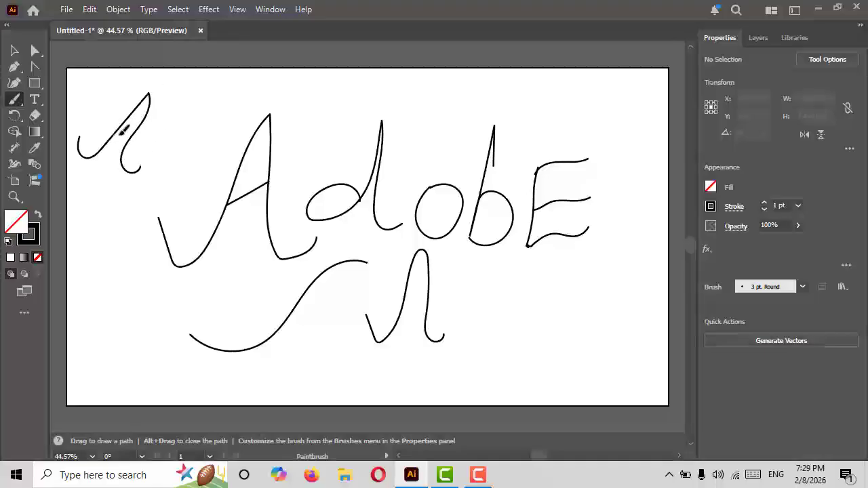
{"action": "mouse_move", "coordinate": [113, 134]}
{"action": "left_mouse_down"}
{"action": "mouse_move", "coordinate": [141, 133]}
{"action": "mouse_move", "coordinate": [145, 162]}
{"action": "mouse_move", "coordinate": [181, 108]}
{"action": "mouse_move", "coordinate": [171, 169]}
{"action": "mouse_move", "coordinate": [201, 161]}
{"action": "mouse_move", "coordinate": [191, 142]}
{"action": "left_mouse_up"}
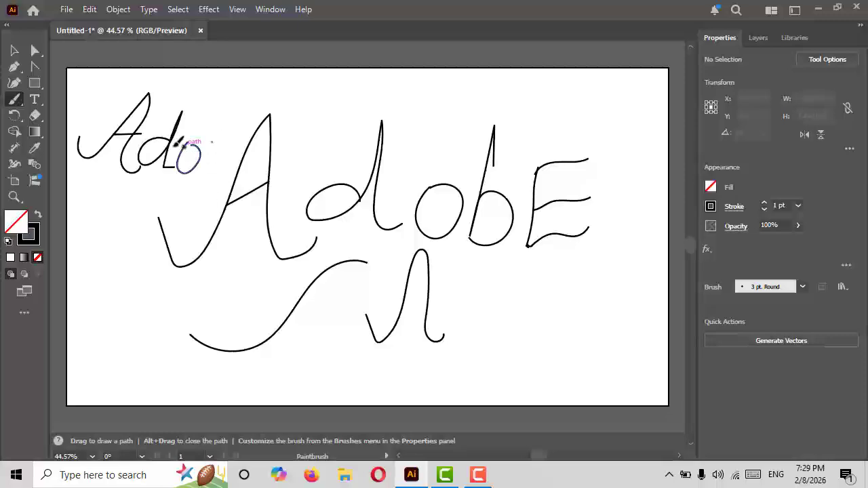
- Set the Paintbrush fidelity one notch below the middle toward Accurate and paint an S-curve, three diverging lines and a zigzag wave below the lettering
{"action": "double_click", "coordinate": [15, 99]}
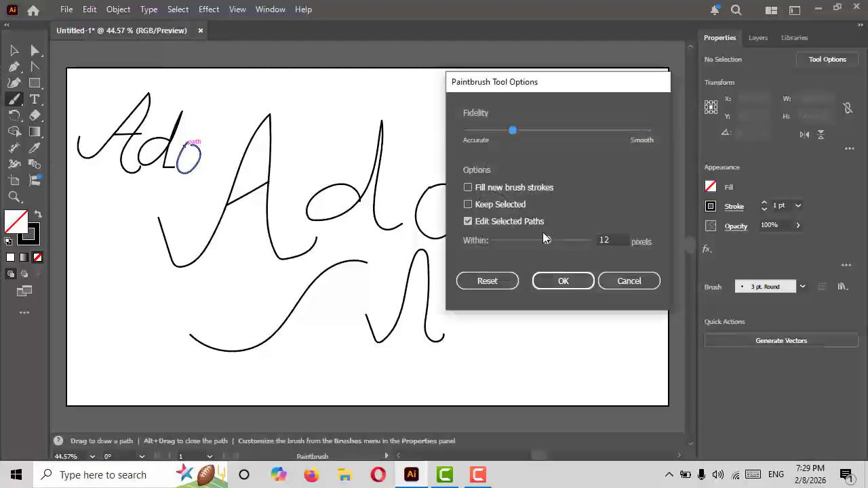
{"action": "left_click", "coordinate": [563, 279]}
{"action": "mouse_move", "coordinate": [516, 278]}
{"action": "left_mouse_down"}
{"action": "mouse_move", "coordinate": [519, 352]}
{"action": "mouse_move", "coordinate": [468, 381]}
{"action": "left_mouse_up"}
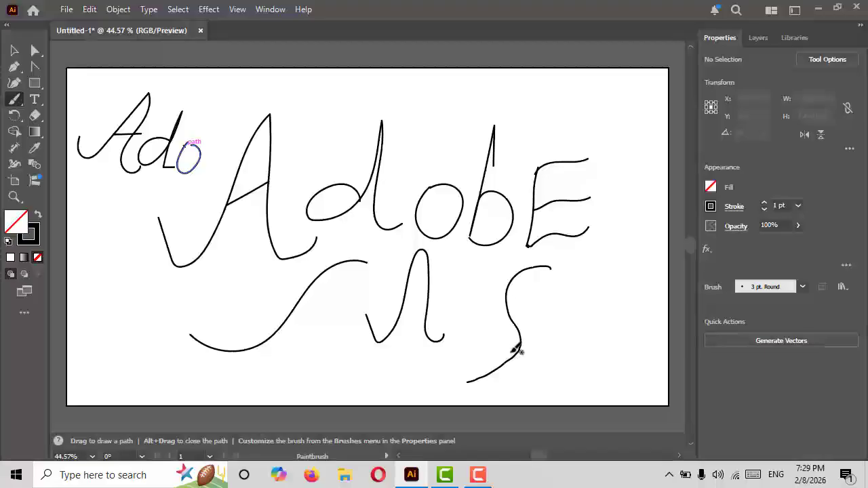
{"action": "left_click_drag", "start_coordinate": [551, 312], "coordinate": [597, 258]}
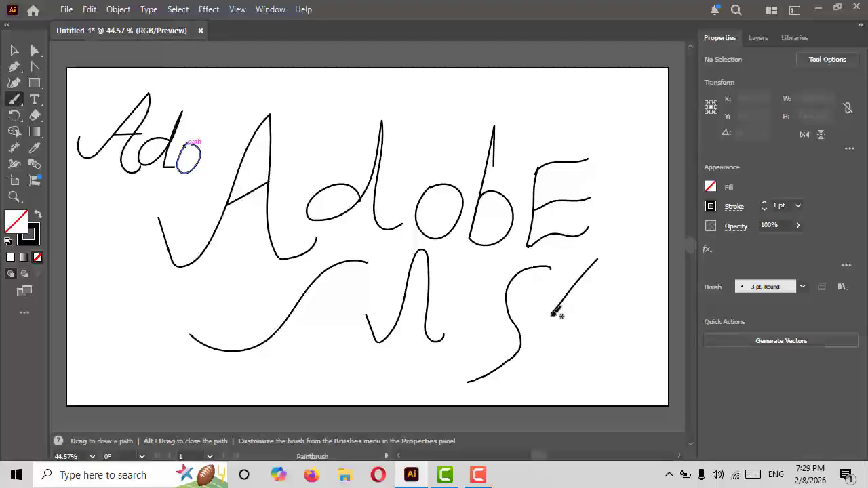
{"action": "left_click_drag", "start_coordinate": [552, 314], "coordinate": [614, 264]}
{"action": "left_click_drag", "start_coordinate": [551, 315], "coordinate": [615, 297]}
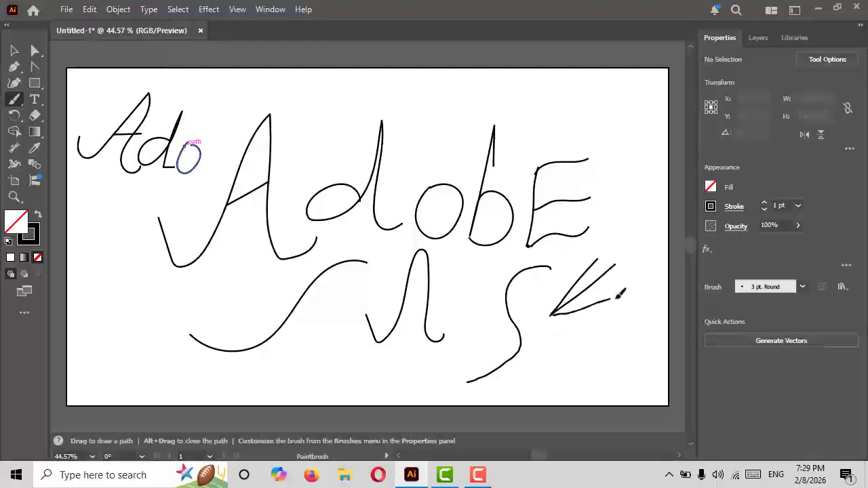
{"action": "mouse_move", "coordinate": [97, 328]}
{"action": "left_mouse_down"}
{"action": "mouse_move", "coordinate": [105, 287]}
{"action": "mouse_move", "coordinate": [138, 313]}
{"action": "left_mouse_up"}
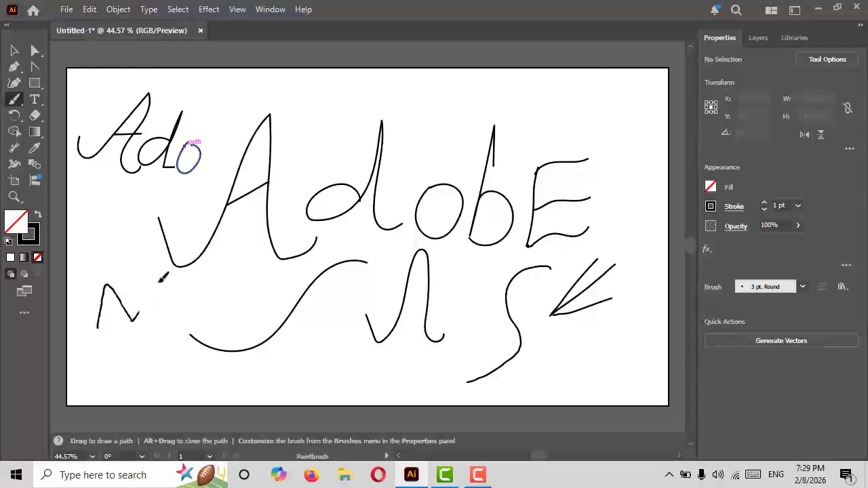
{"action": "left_click_drag", "start_coordinate": [163, 277], "coordinate": [236, 296]}
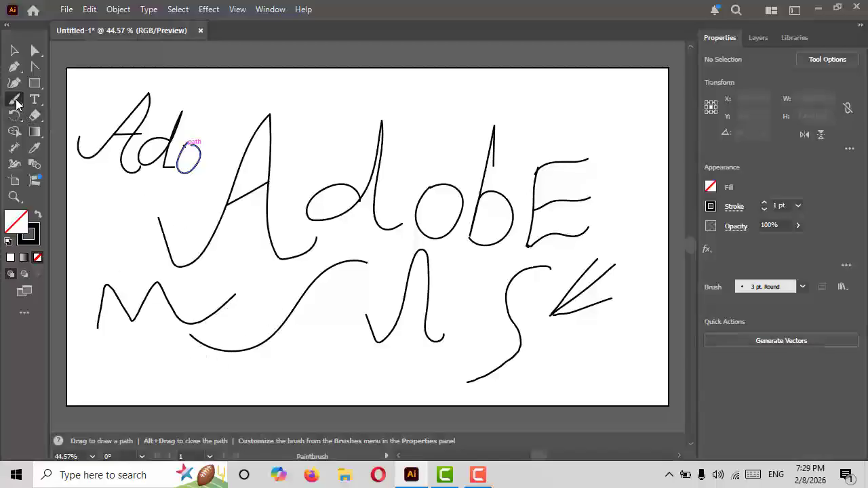
- Set the Paintbrush fidelity to fully Accurate with fill, keep-selected and edit-selected options on, and paint a red 5 pt S-curve above the E
{"action": "double_click", "coordinate": [14, 99]}
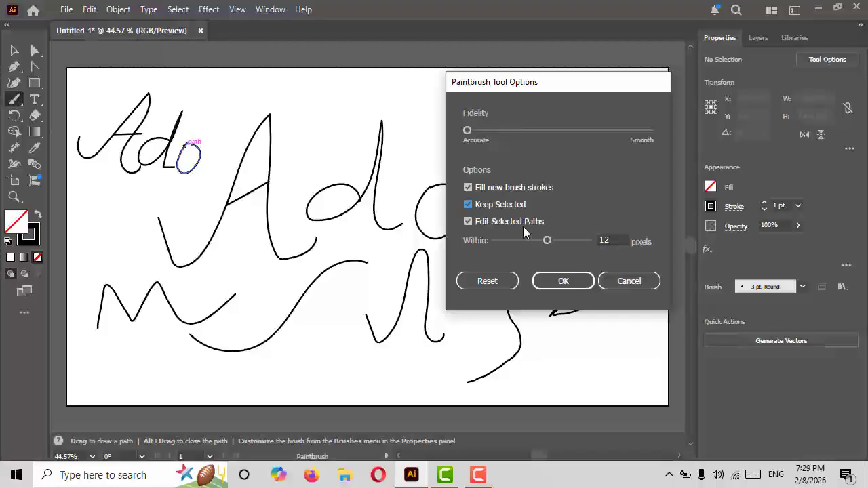
{"action": "left_click", "coordinate": [563, 281]}
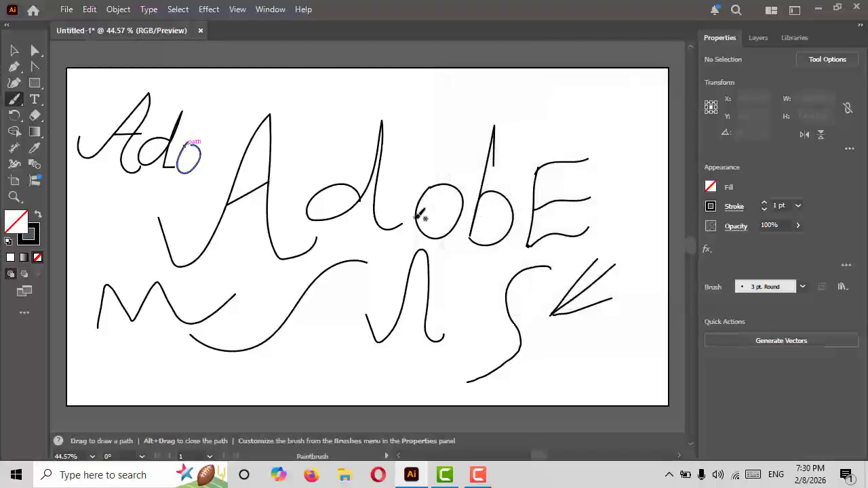
{"action": "left_click", "coordinate": [710, 207]}
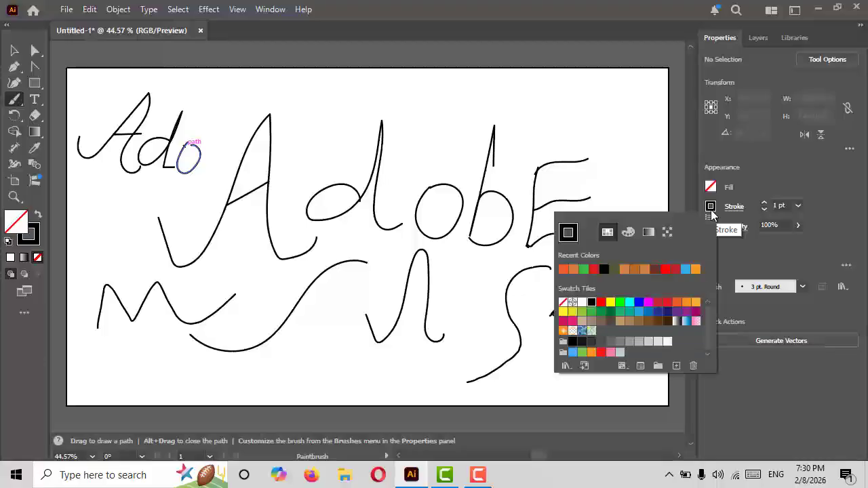
{"action": "left_click", "coordinate": [675, 270]}
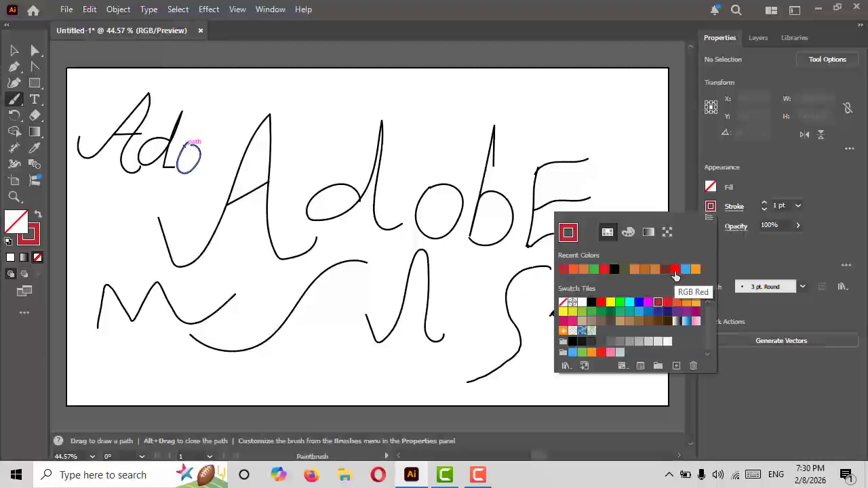
{"action": "left_click", "coordinate": [771, 184]}
{"action": "left_click", "coordinate": [798, 207]}
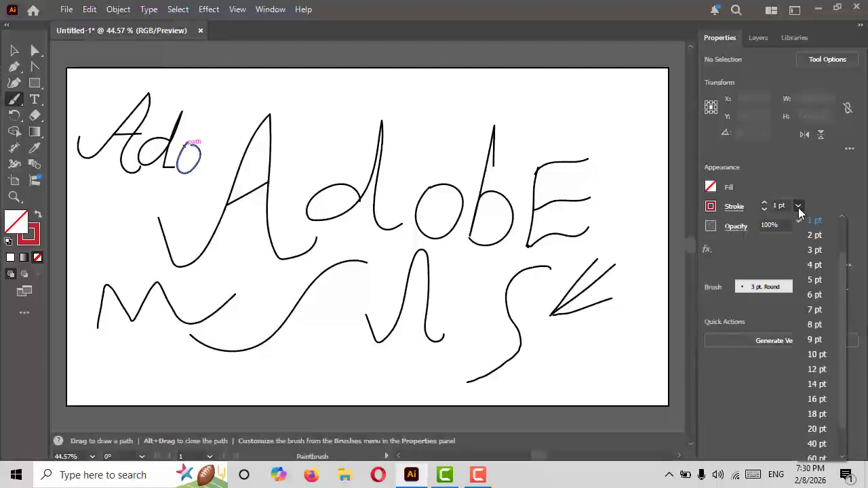
{"action": "left_click", "coordinate": [811, 278]}
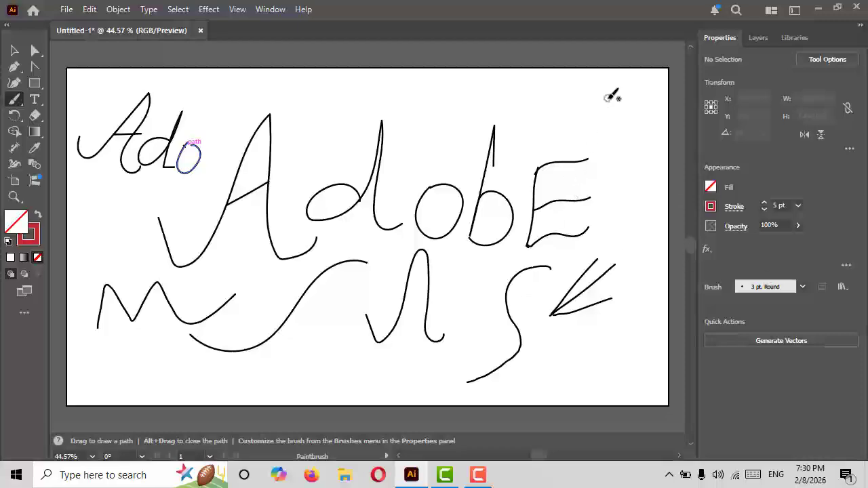
{"action": "mouse_move", "coordinate": [612, 94]}
{"action": "left_mouse_down"}
{"action": "mouse_move", "coordinate": [574, 88]}
{"action": "mouse_move", "coordinate": [559, 116]}
{"action": "mouse_move", "coordinate": [583, 129]}
{"action": "mouse_move", "coordinate": [567, 145]}
{"action": "mouse_move", "coordinate": [525, 157]}
{"action": "left_mouse_up"}
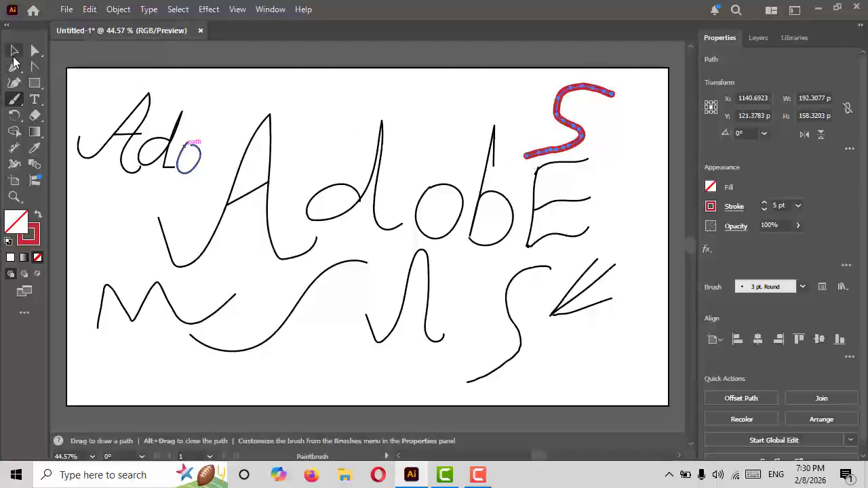
- Reshape the red S-curve by directly moving individual anchor points so both of its ends become jagged
{"action": "left_click", "coordinate": [33, 52]}
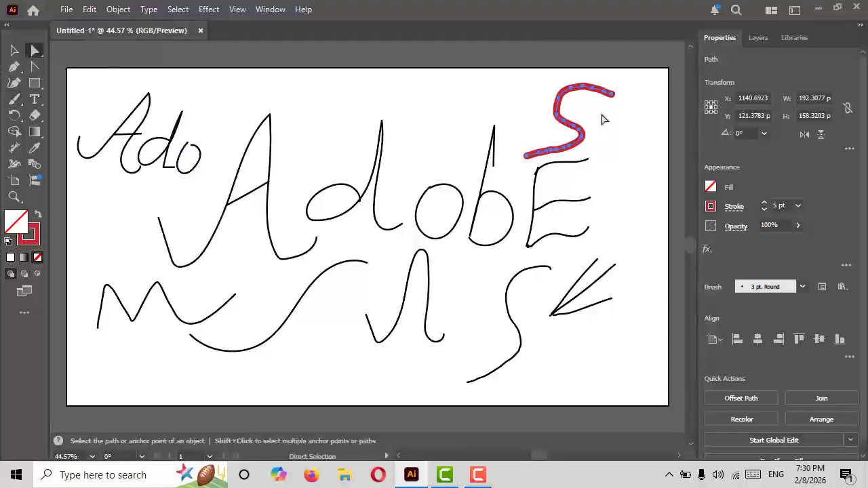
{"action": "left_click", "coordinate": [615, 89]}
{"action": "left_click_drag", "start_coordinate": [614, 93], "coordinate": [527, 145]}
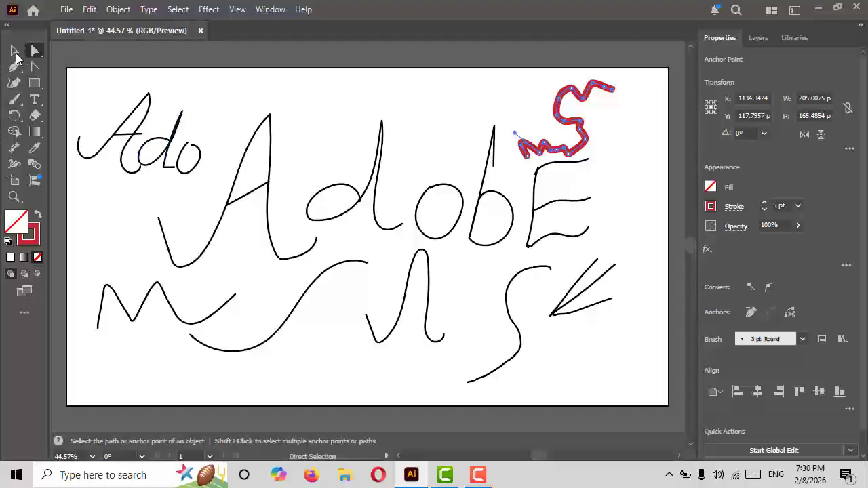
- Select all the lettering and strokes on the artboard and delete them
{"action": "key", "text": "v"}
{"action": "left_click_drag", "start_coordinate": [304, 195], "coordinate": [341, 229]}
{"action": "left_click", "coordinate": [342, 230]}
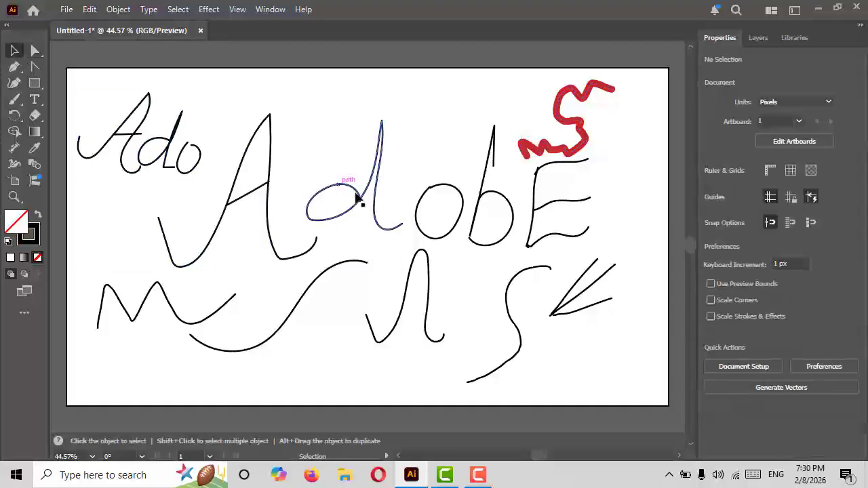
{"action": "left_click_drag", "start_coordinate": [101, 94], "coordinate": [609, 385]}
{"action": "key", "text": "Delete"}
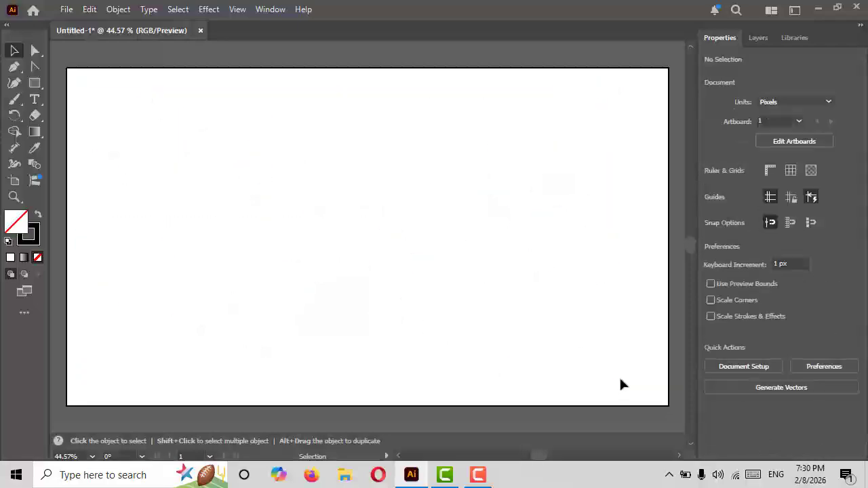
- Set the Paintbrush distance for editing selected paths to within 14 pixels
{"action": "double_click", "coordinate": [13, 99]}
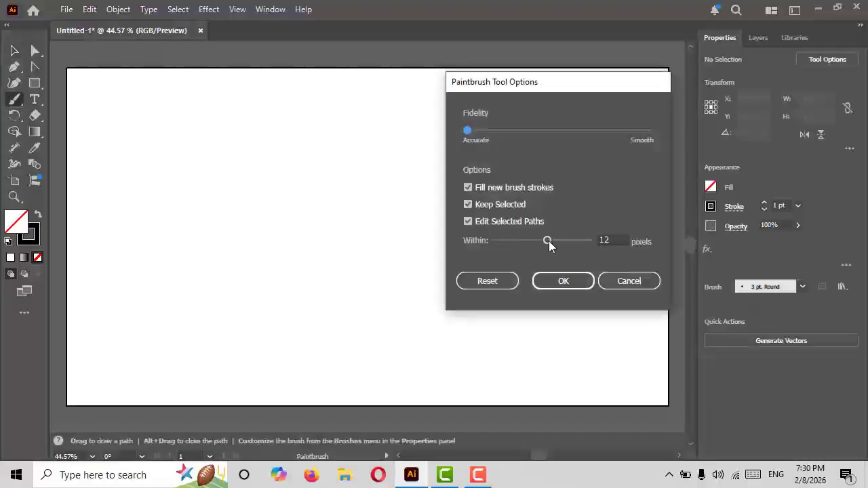
{"action": "left_click_drag", "start_coordinate": [549, 241], "coordinate": [522, 247]}
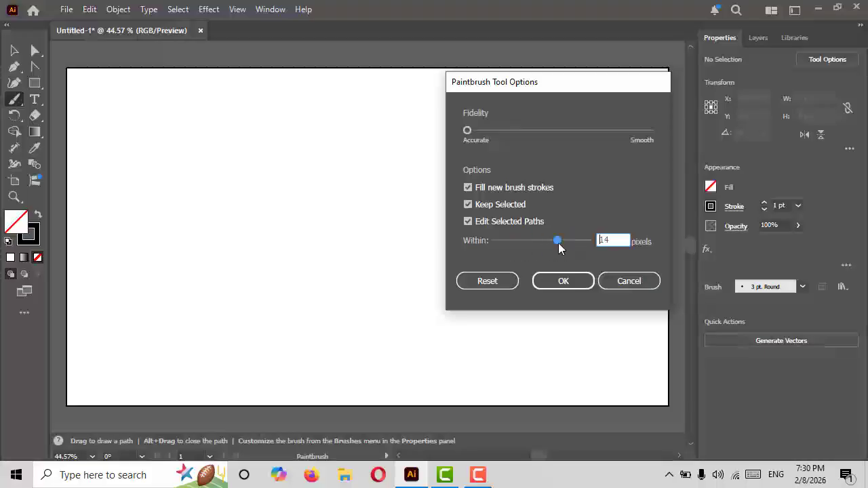
{"action": "left_click", "coordinate": [572, 281]}
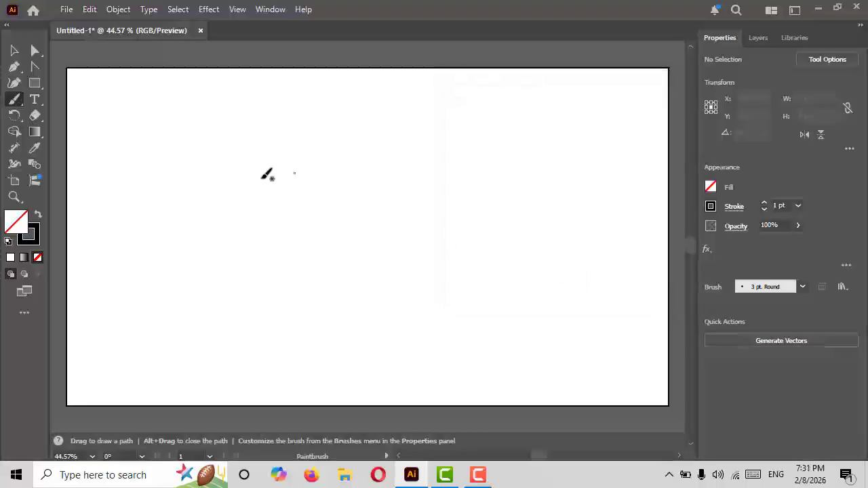
- Paint an A-shaped stroke and repaint over the selected path until it forms a closed leaf shape
{"action": "mouse_move", "coordinate": [238, 242]}
{"action": "left_mouse_down"}
{"action": "mouse_move", "coordinate": [273, 221]}
{"action": "mouse_move", "coordinate": [310, 153]}
{"action": "mouse_move", "coordinate": [300, 238]}
{"action": "mouse_move", "coordinate": [325, 237]}
{"action": "left_mouse_up"}
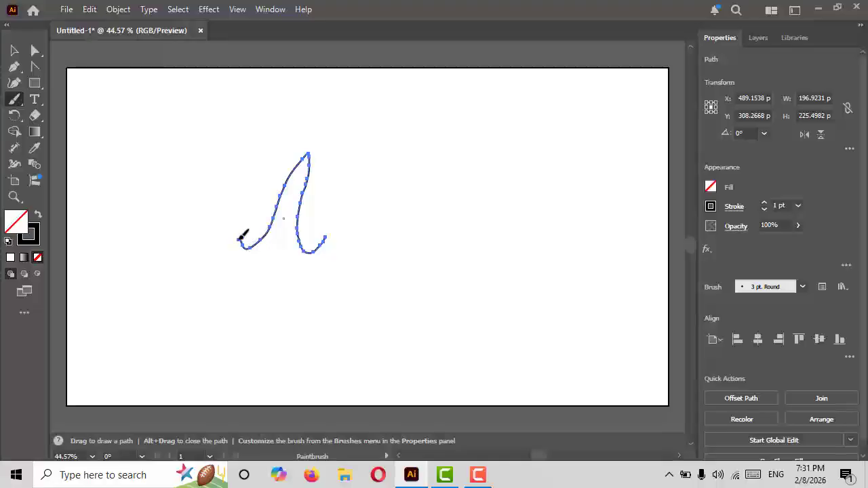
{"action": "left_click_drag", "start_coordinate": [272, 225], "coordinate": [352, 176]}
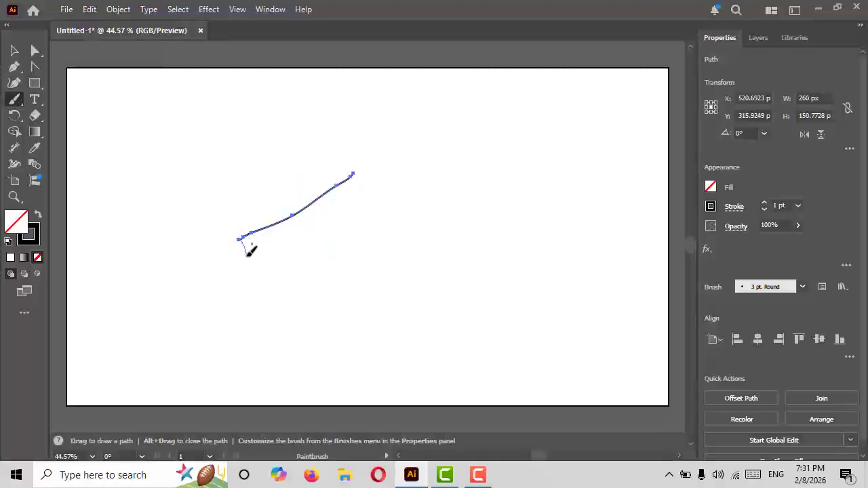
{"action": "mouse_move", "coordinate": [249, 251]}
{"action": "left_mouse_down"}
{"action": "mouse_move", "coordinate": [256, 274]}
{"action": "mouse_move", "coordinate": [284, 247]}
{"action": "mouse_move", "coordinate": [292, 209]}
{"action": "left_mouse_up"}
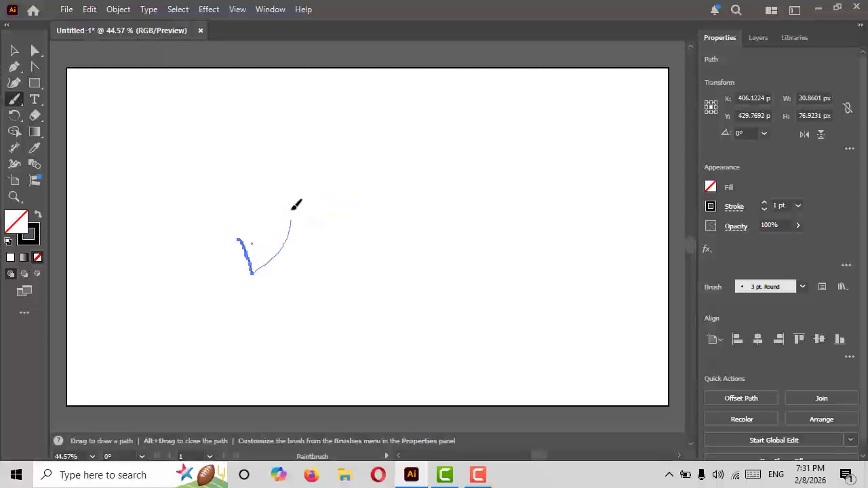
{"action": "left_click_drag", "start_coordinate": [240, 239], "coordinate": [240, 240]}
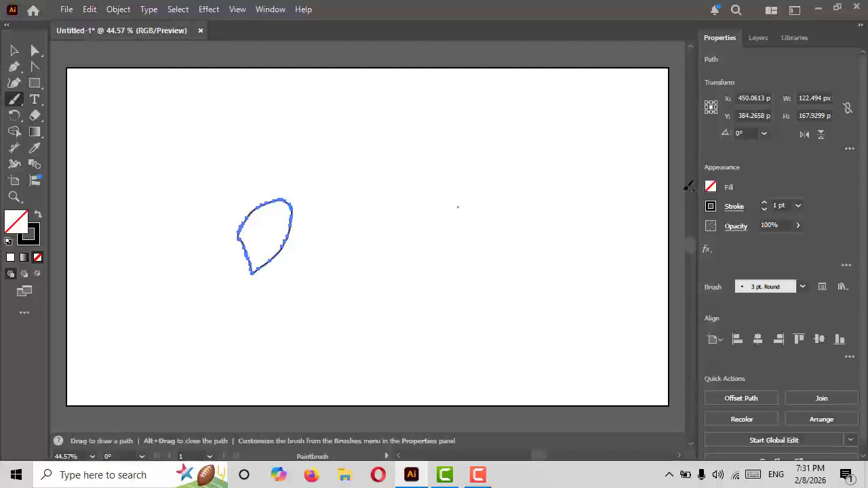
- Fill the leaf shape with the recent orange-brown color and move it about 122 px to the right
{"action": "left_click", "coordinate": [710, 186]}
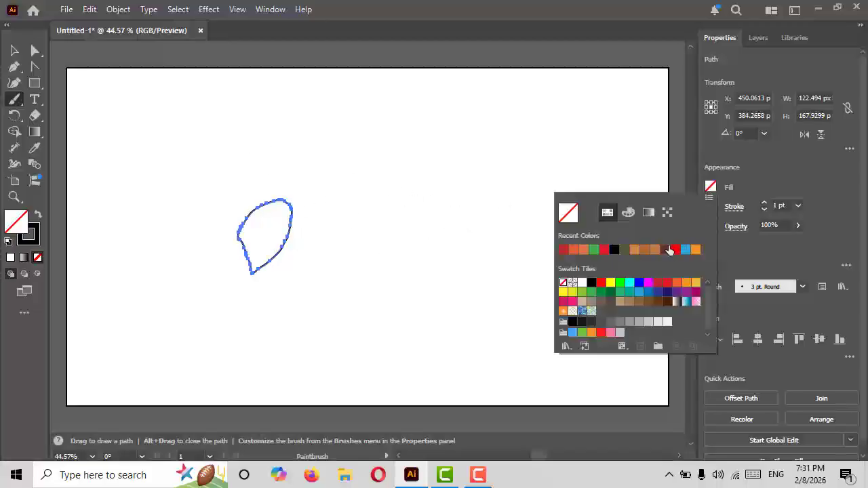
{"action": "left_click", "coordinate": [659, 250]}
{"action": "left_click", "coordinate": [798, 168]}
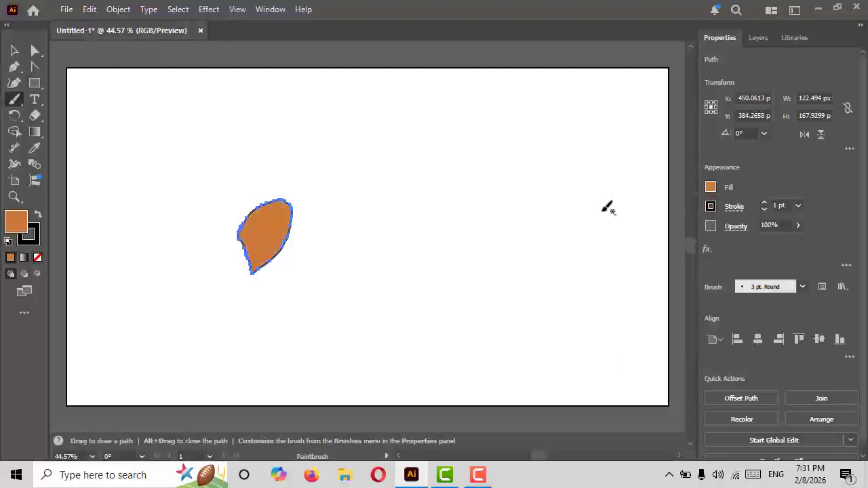
{"action": "left_click", "coordinate": [14, 51]}
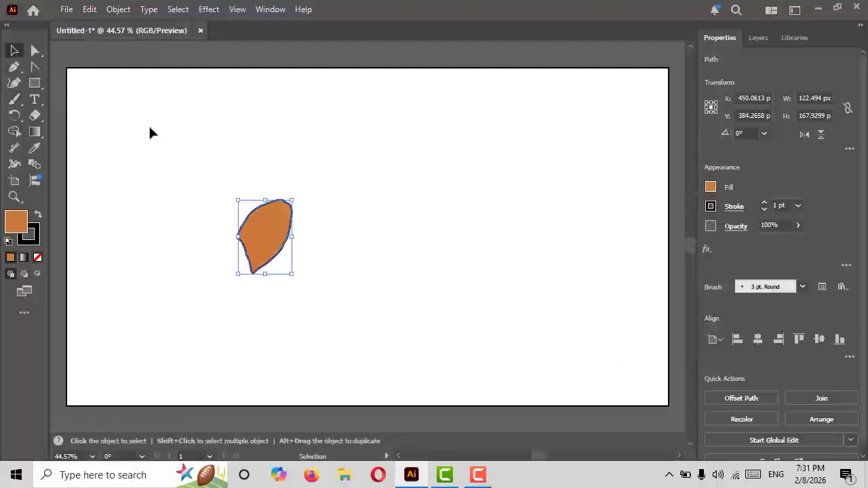
{"action": "left_click", "coordinate": [191, 195]}
{"action": "left_click_drag", "start_coordinate": [258, 245], "coordinate": [313, 245]}
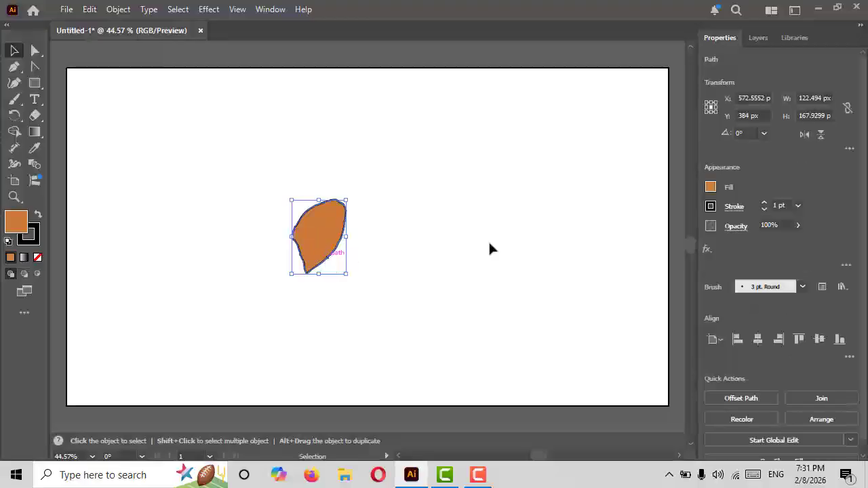
- Give the leaf shape a dark maroon-brown outline, trying a 12 pt stroke weight before setting it to 7 pt
{"action": "left_click", "coordinate": [710, 206]}
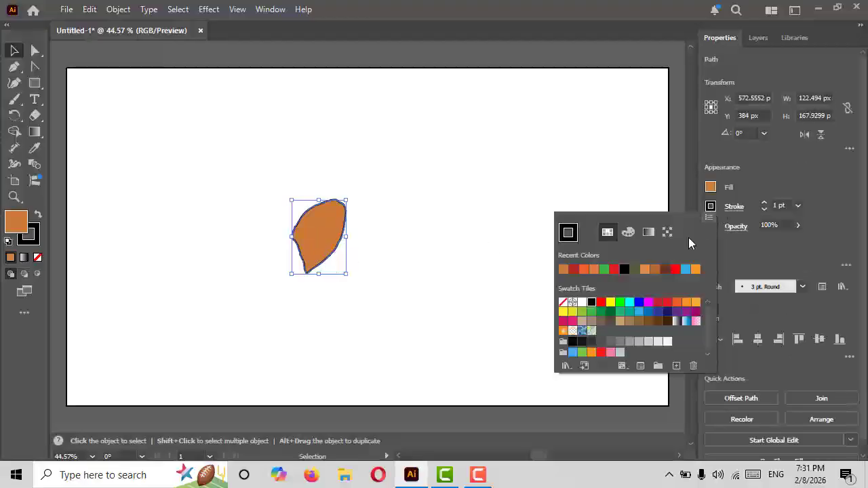
{"action": "left_click", "coordinate": [673, 271]}
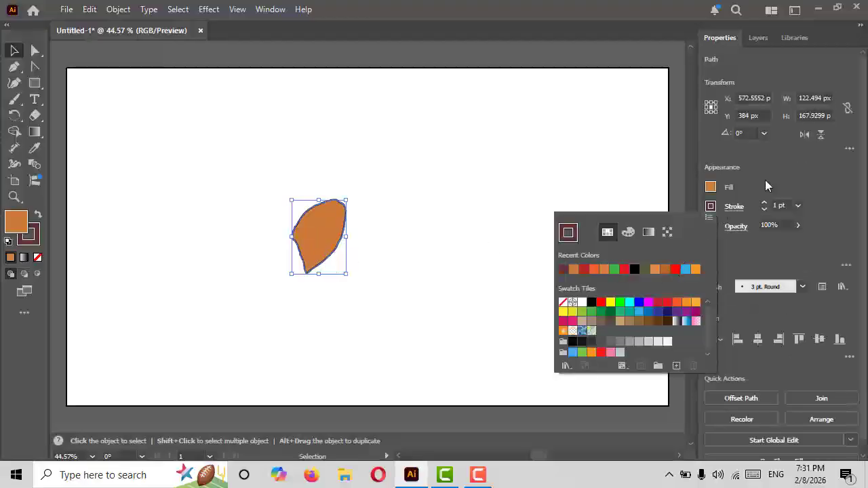
{"action": "left_click", "coordinate": [798, 205]}
{"action": "left_click", "coordinate": [819, 370]}
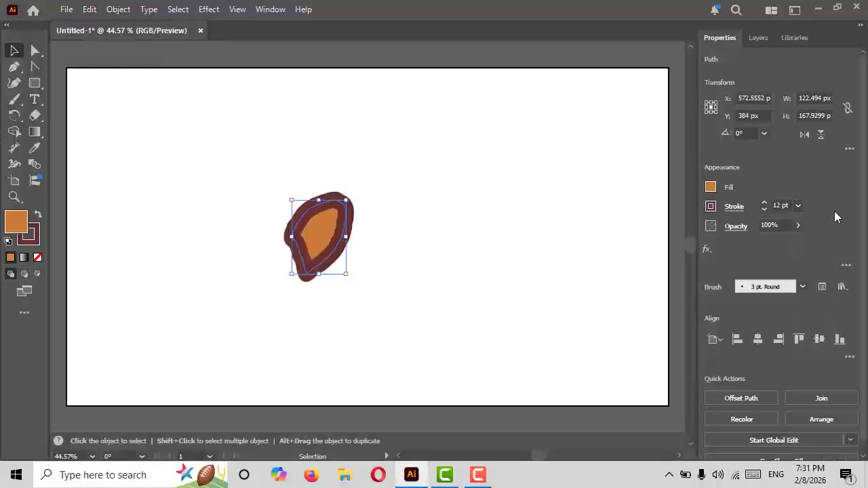
{"action": "left_click", "coordinate": [798, 205]}
{"action": "left_click", "coordinate": [819, 278]}
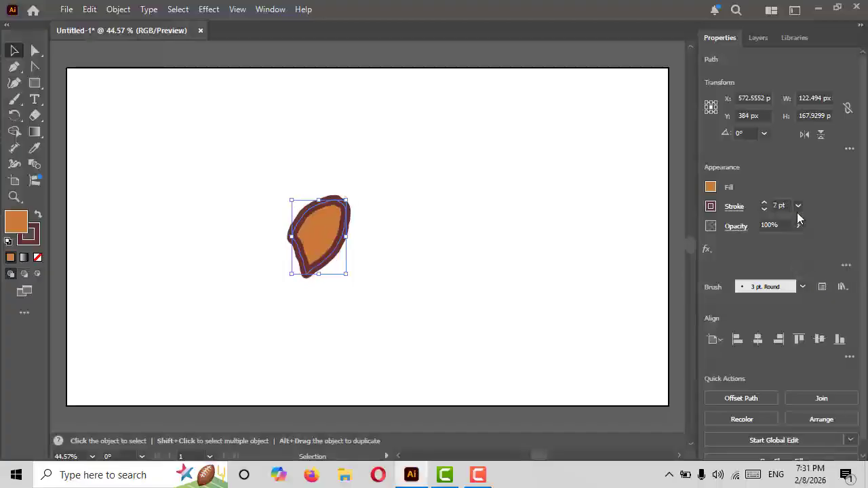
{"action": "left_click", "coordinate": [503, 255]}
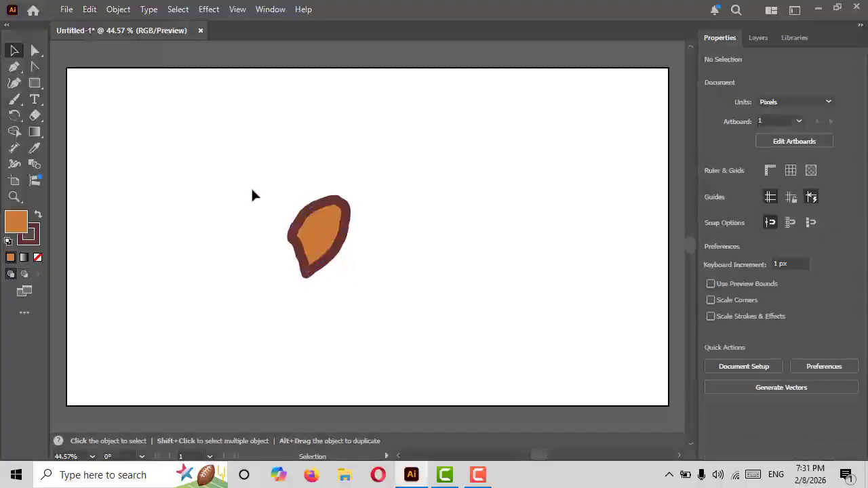
- Select all the leaf shape's anchor points and move the whole shape up and slightly left on the artboard
{"action": "left_click_drag", "start_coordinate": [252, 188], "coordinate": [345, 317]}
{"action": "left_click", "coordinate": [36, 51]}
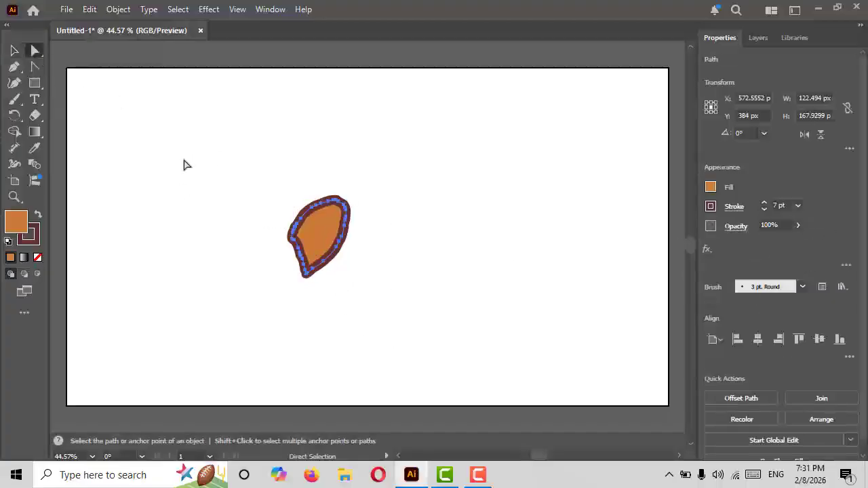
{"action": "left_click_drag", "start_coordinate": [185, 164], "coordinate": [374, 349]}
{"action": "left_click_drag", "start_coordinate": [301, 260], "coordinate": [275, 210]}
{"action": "left_click", "coordinate": [227, 215]}
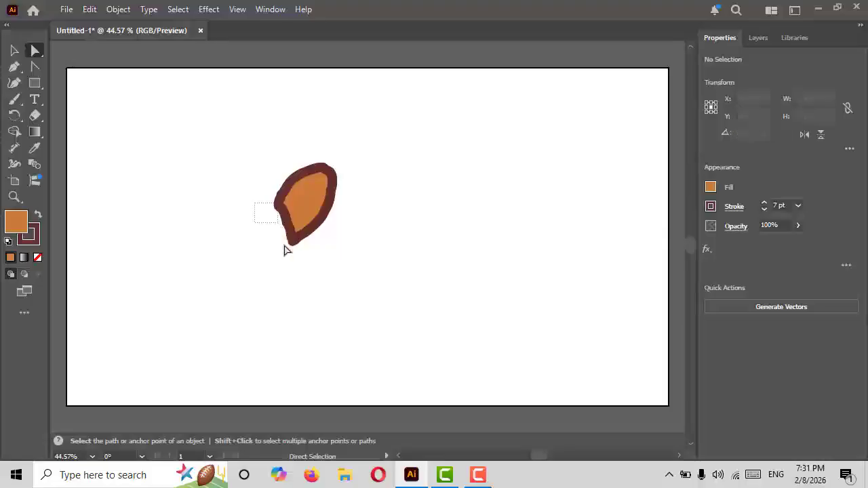
- Pull individual anchor points of the leaf outward to form spikes and distort its outline, extending it toward the artboard's upper left
{"action": "left_click_drag", "start_coordinate": [284, 246], "coordinate": [294, 262]}
{"action": "left_click_drag", "start_coordinate": [319, 222], "coordinate": [326, 239]}
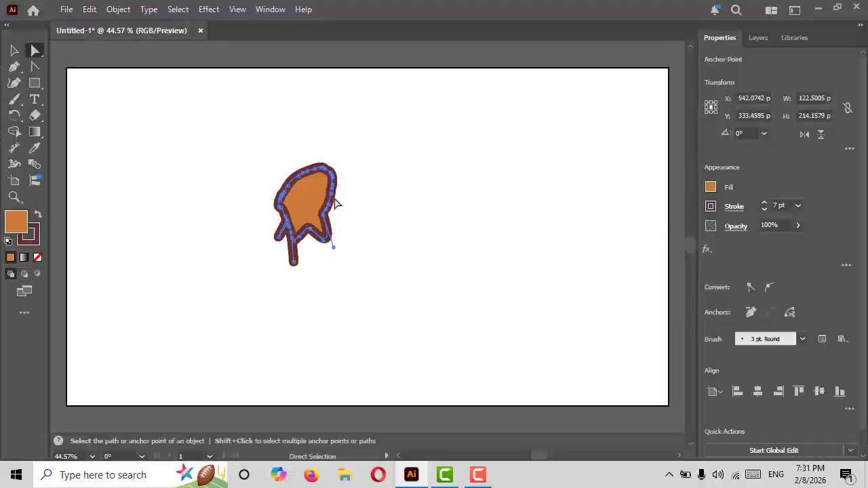
{"action": "left_click_drag", "start_coordinate": [331, 194], "coordinate": [208, 112]}
{"action": "left_click", "coordinate": [205, 122]}
{"action": "left_click", "coordinate": [224, 140]}
{"action": "left_click", "coordinate": [161, 145]}
- Delete the distorted orange-brown shape from the artboard
{"action": "left_click", "coordinate": [14, 52]}
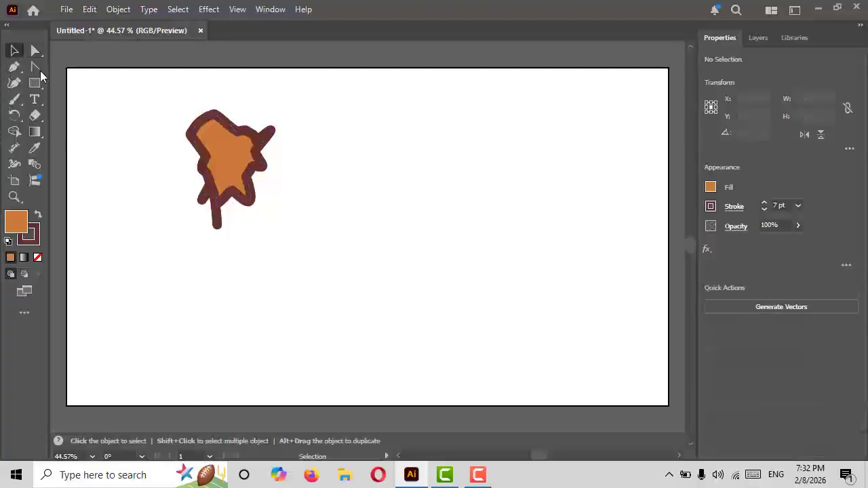
{"action": "left_click", "coordinate": [215, 145]}
{"action": "key", "text": "Delete"}
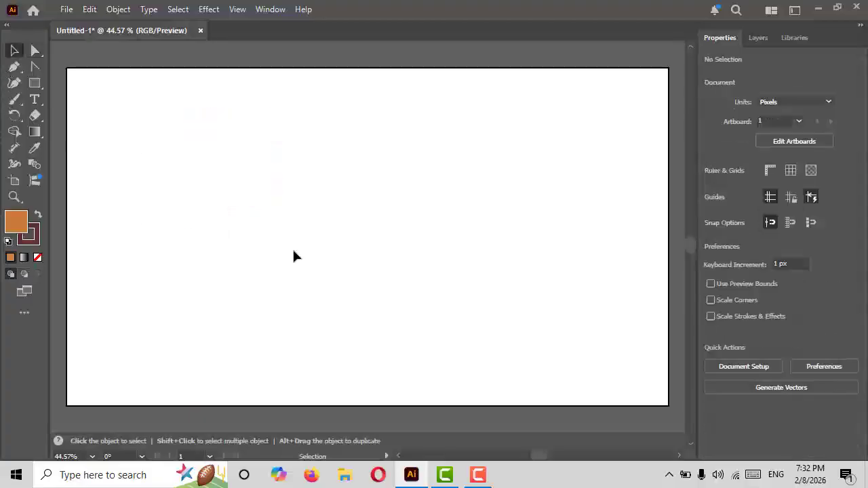
- Move the Paintbrush fidelity toward Smooth, and enlarge and shrink the brush tip repeatedly, finishing with a larger tip
{"action": "double_click", "coordinate": [13, 99]}
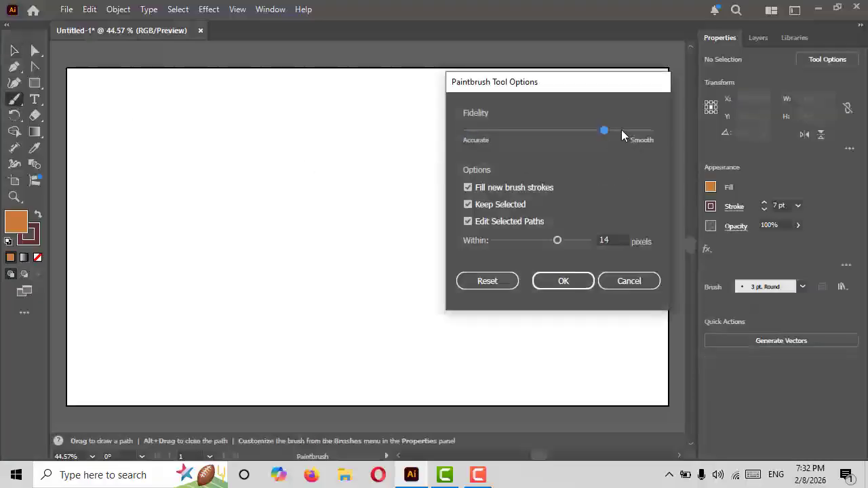
{"action": "left_click", "coordinate": [563, 280]}
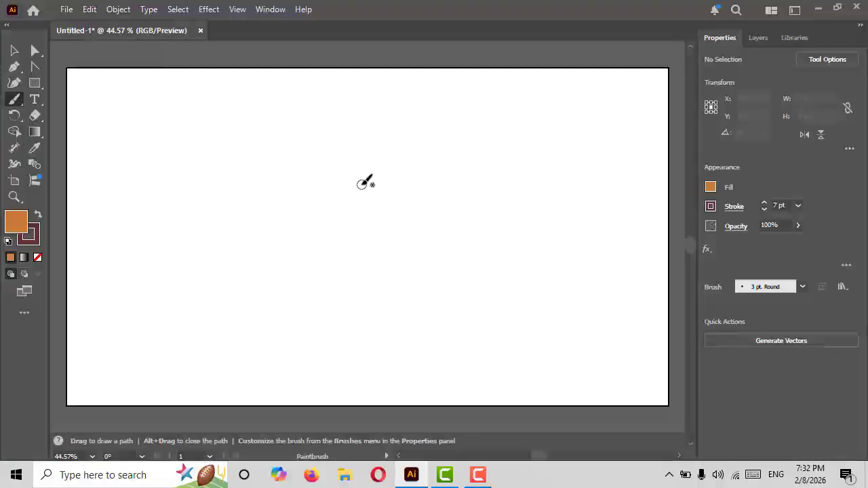
{"action": "key", "text": "bracketright"}
{"action": "key", "text": "bracketright"}
{"action": "key", "text": "bracketright"}
{"action": "key", "text": "bracketright"}
{"action": "key", "text": "bracketright"}
{"action": "key", "text": "bracketright"}
{"action": "key", "text": "bracketright"}
{"action": "key", "text": "bracketright"}
{"action": "key", "text": "bracketright"}
{"action": "key", "text": "bracketleft"}
{"action": "key", "text": "bracketleft"}
{"action": "key", "text": "bracketleft"}
{"action": "key", "text": "bracketleft"}
{"action": "key", "text": "bracketleft"}
{"action": "key", "text": "bracketleft"}
{"action": "key", "text": "bracketleft"}
{"action": "key", "text": "bracketleft"}
{"action": "key", "text": "bracketleft"}
{"action": "key", "text": "bracketleft"}
{"action": "key", "text": "bracketright"}
{"action": "key", "text": "bracketright"}
{"action": "key", "text": "bracketright"}
{"action": "key", "text": "bracketright"}
{"action": "key", "text": "bracketright"}
{"action": "key", "text": "bracketright"}
{"action": "key", "text": "bracketright"}
{"action": "key", "text": "bracketright"}
{"action": "key", "text": "bracketleft"}
{"action": "key", "text": "bracketleft"}
{"action": "key", "text": "bracketleft"}
{"action": "key", "text": "bracketleft"}
{"action": "key", "text": "bracketright"}
{"action": "key", "text": "bracketright"}
{"action": "key", "text": "bracketleft"}
{"action": "key", "text": "bracketleft"}
{"action": "key", "text": "bracketleft"}
{"action": "key", "text": "bracketleft"}
{"action": "key", "text": "bracketright"}
{"action": "key", "text": "bracketright"}
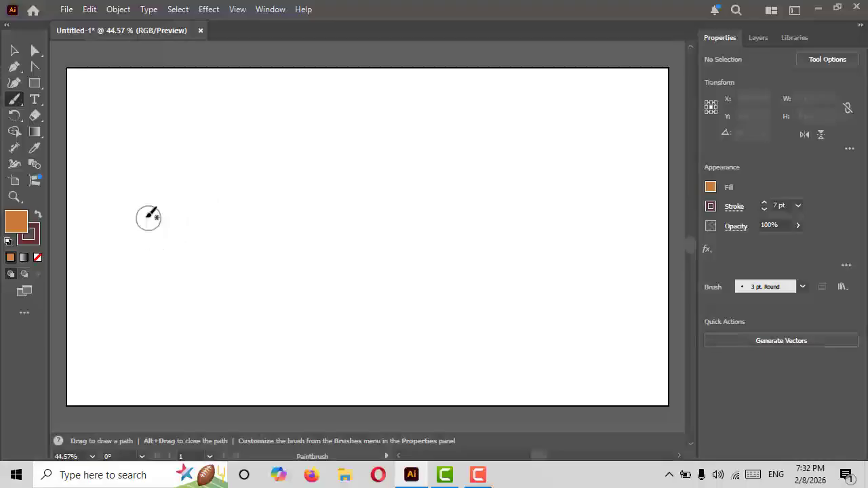
- Set the Paintbrush fill to None and its stroke to bright orange
{"action": "left_click", "coordinate": [710, 188]}
{"action": "left_click", "coordinate": [562, 283]}
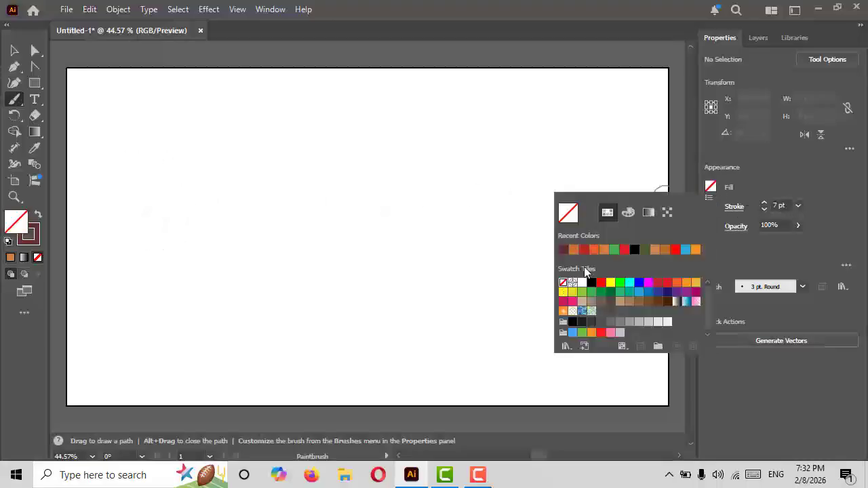
{"action": "left_click", "coordinate": [710, 207]}
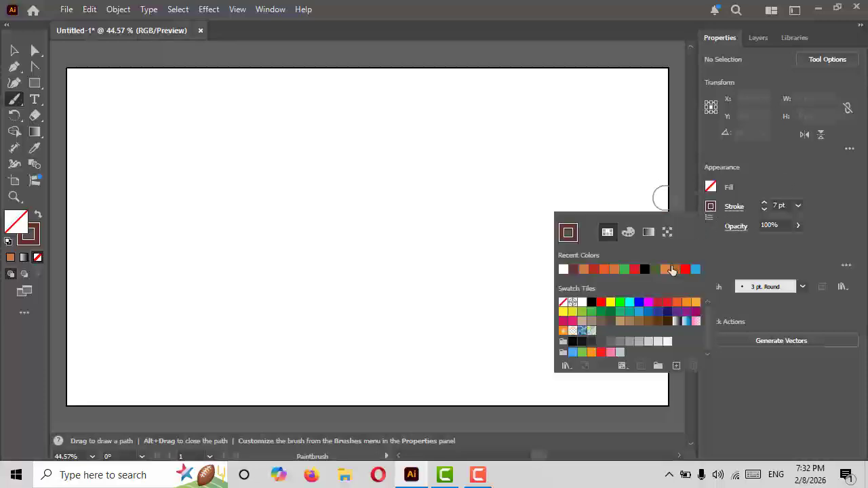
{"action": "left_click", "coordinate": [685, 303]}
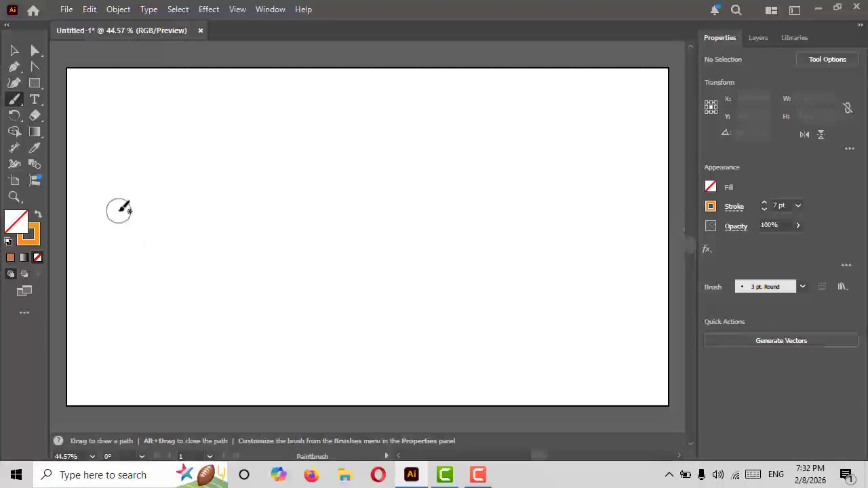
- Paint the outline of a large capital A on the artboard, and undo the crossbar stroke that redraws the selected path
{"action": "mouse_move", "coordinate": [119, 210]}
{"action": "left_mouse_down"}
{"action": "mouse_move", "coordinate": [122, 280]}
{"action": "mouse_move", "coordinate": [152, 256]}
{"action": "mouse_move", "coordinate": [187, 170]}
{"action": "mouse_move", "coordinate": [216, 134]}
{"action": "left_mouse_up"}
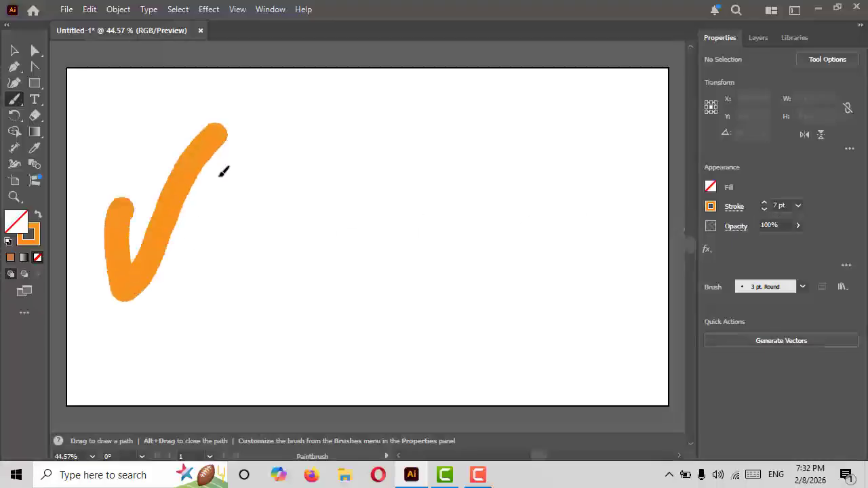
{"action": "mouse_move", "coordinate": [220, 174]}
{"action": "left_mouse_down"}
{"action": "mouse_move", "coordinate": [219, 253]}
{"action": "mouse_move", "coordinate": [244, 288]}
{"action": "mouse_move", "coordinate": [263, 250]}
{"action": "left_mouse_up"}
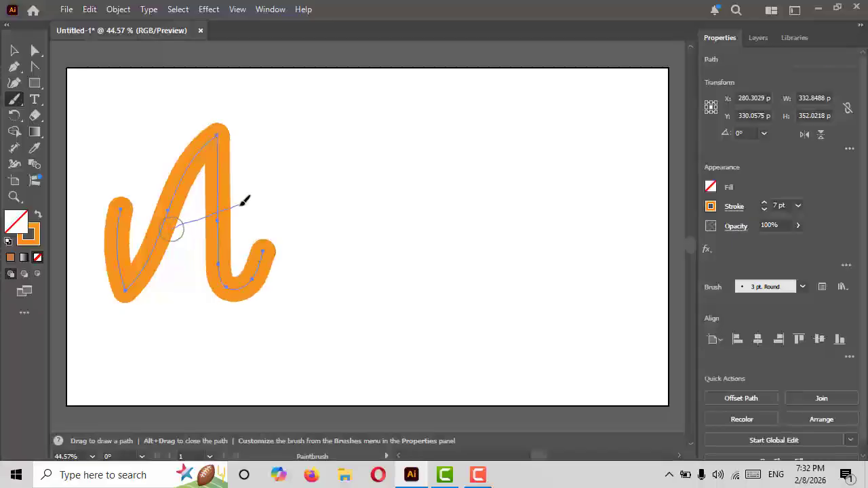
{"action": "mouse_move", "coordinate": [244, 200]}
{"action": "left_mouse_down"}
{"action": "mouse_move", "coordinate": [286, 192]}
{"action": "mouse_move", "coordinate": [280, 199]}
{"action": "left_mouse_up"}
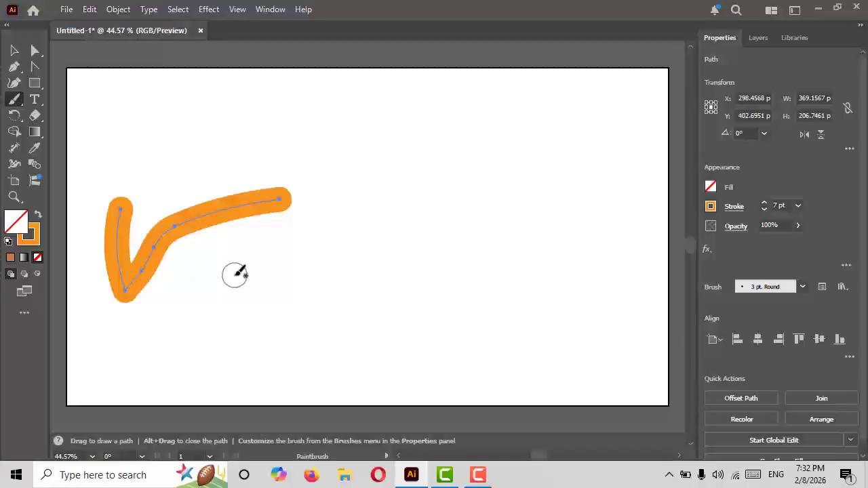
{"action": "key", "text": "ctrl+z"}
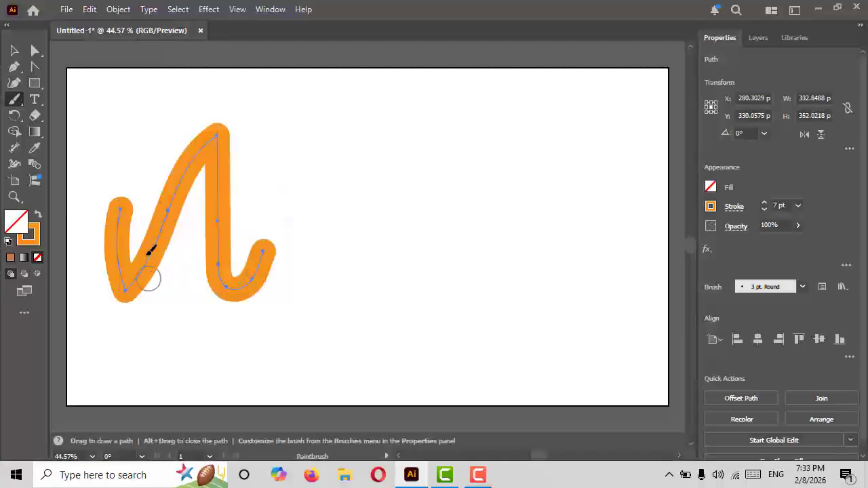
- Turn off Keep Selected for the Paintbrush and paint the letters d, o and b beside the A
{"action": "double_click", "coordinate": [14, 100]}
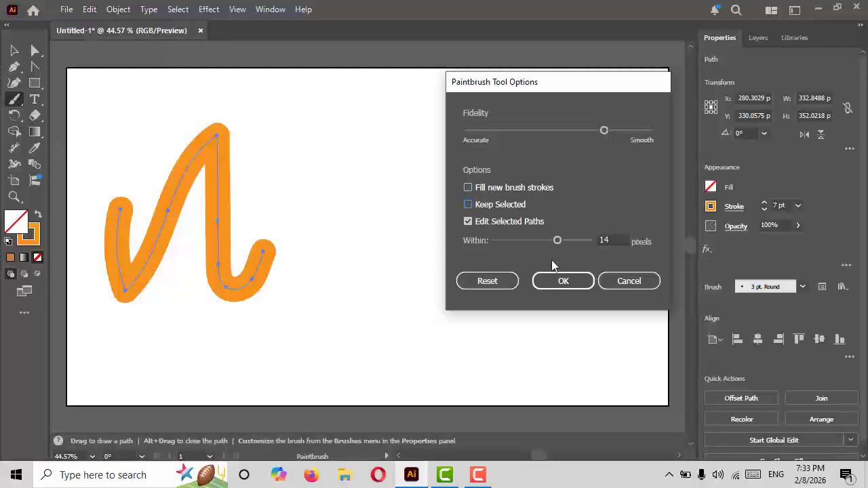
{"action": "left_click", "coordinate": [562, 280]}
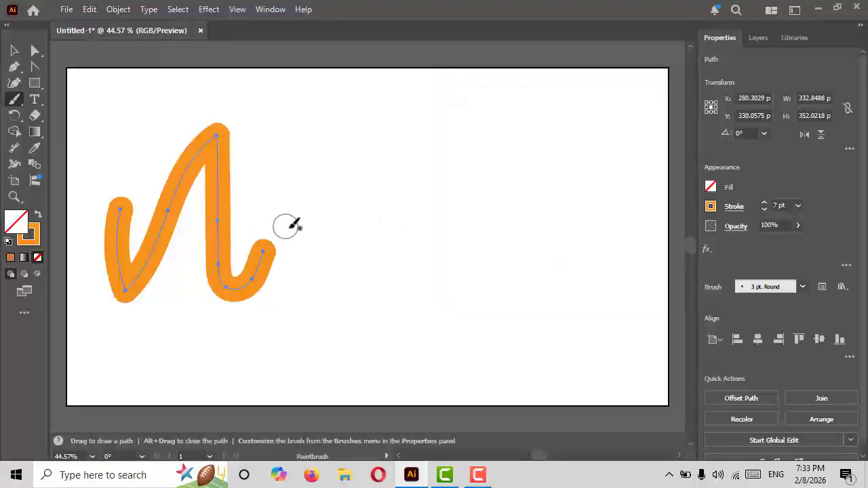
{"action": "mouse_move", "coordinate": [356, 233]}
{"action": "left_mouse_down"}
{"action": "mouse_move", "coordinate": [314, 233]}
{"action": "mouse_move", "coordinate": [309, 288]}
{"action": "mouse_move", "coordinate": [358, 241]}
{"action": "mouse_move", "coordinate": [366, 158]}
{"action": "mouse_move", "coordinate": [367, 248]}
{"action": "mouse_move", "coordinate": [391, 286]}
{"action": "mouse_move", "coordinate": [412, 264]}
{"action": "left_mouse_up"}
{"action": "mouse_move", "coordinate": [458, 209]}
{"action": "left_mouse_down"}
{"action": "mouse_move", "coordinate": [448, 284]}
{"action": "mouse_move", "coordinate": [489, 279]}
{"action": "mouse_move", "coordinate": [497, 225]}
{"action": "mouse_move", "coordinate": [488, 204]}
{"action": "left_mouse_up"}
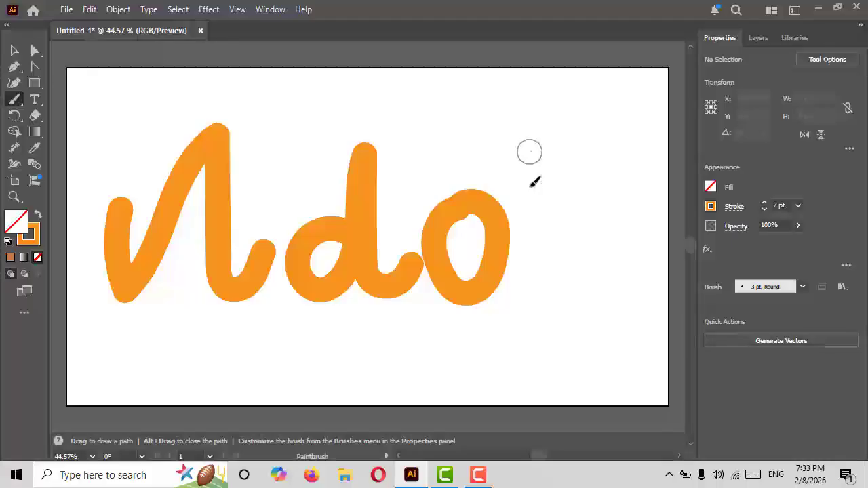
{"action": "mouse_move", "coordinate": [529, 146]}
{"action": "left_mouse_down"}
{"action": "mouse_move", "coordinate": [536, 265]}
{"action": "mouse_move", "coordinate": [581, 248]}
{"action": "mouse_move", "coordinate": [548, 295]}
{"action": "mouse_move", "coordinate": [543, 278]}
{"action": "left_mouse_up"}
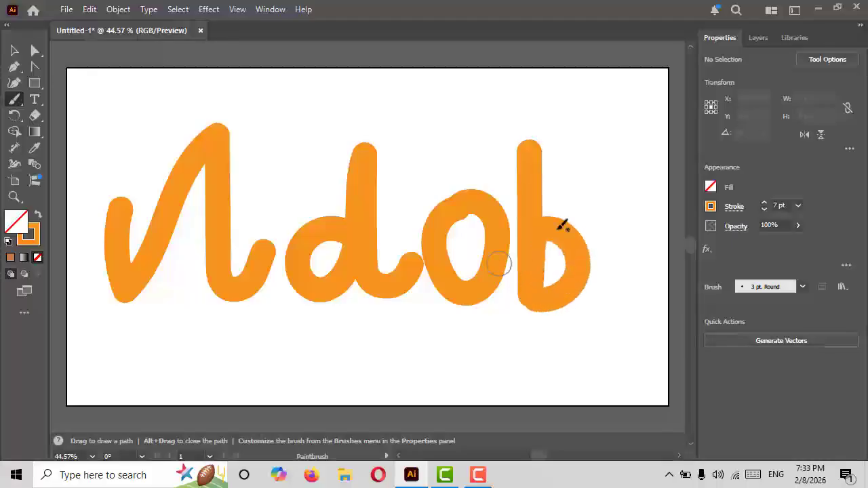
- Paint a capital E with three slanted arms after the b, and add a rising crossbar across the A
{"action": "left_click_drag", "start_coordinate": [599, 192], "coordinate": [610, 304]}
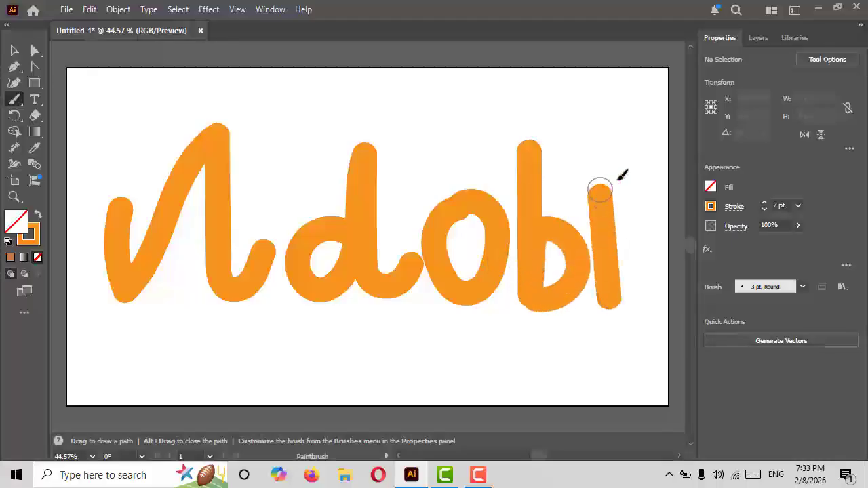
{"action": "left_click_drag", "start_coordinate": [600, 191], "coordinate": [639, 164]}
{"action": "left_click_drag", "start_coordinate": [624, 234], "coordinate": [640, 214]}
{"action": "left_click_drag", "start_coordinate": [619, 303], "coordinate": [665, 253]}
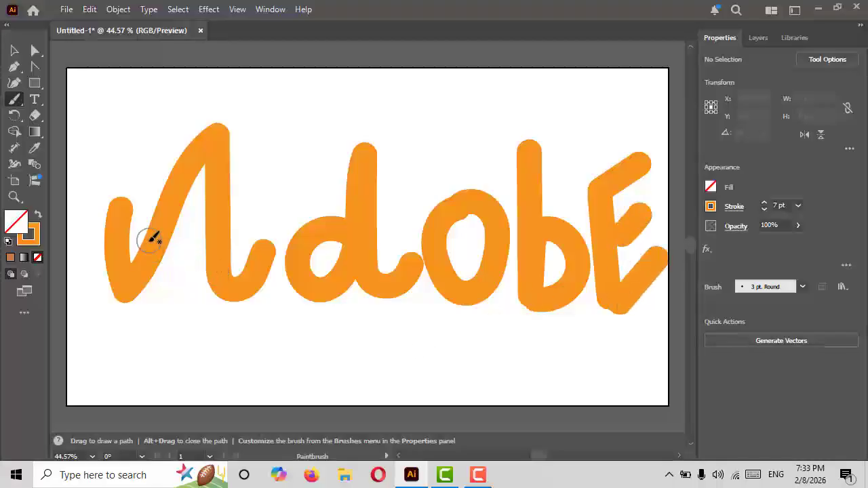
{"action": "left_click_drag", "start_coordinate": [140, 240], "coordinate": [268, 170]}
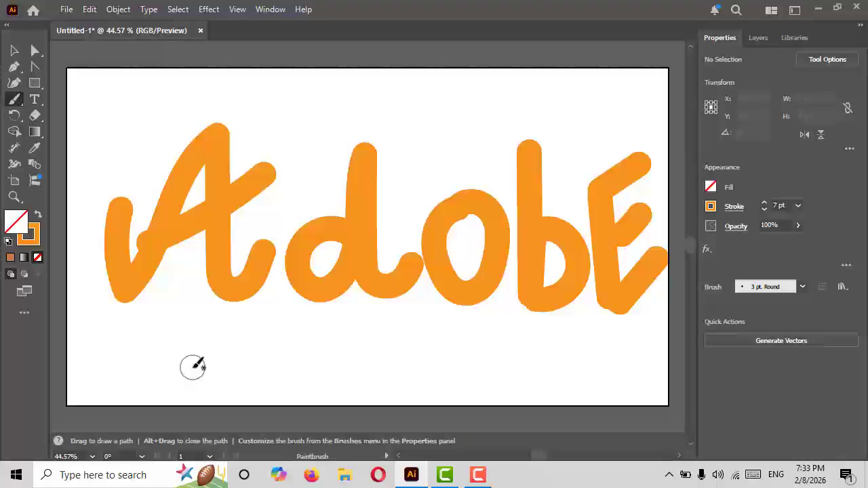
- Select both strokes of the letter A and change their stroke color to brownish orange
{"action": "left_click", "coordinate": [15, 50]}
{"action": "left_click_drag", "start_coordinate": [145, 109], "coordinate": [324, 180]}
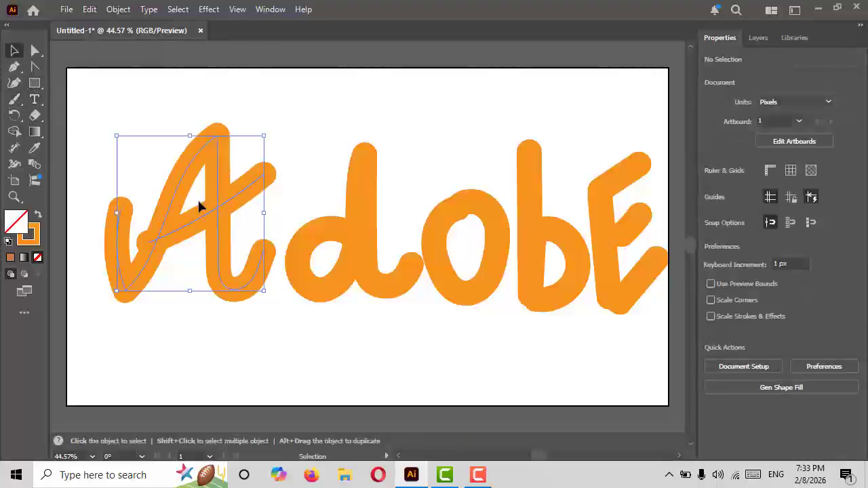
{"action": "left_click", "coordinate": [712, 207]}
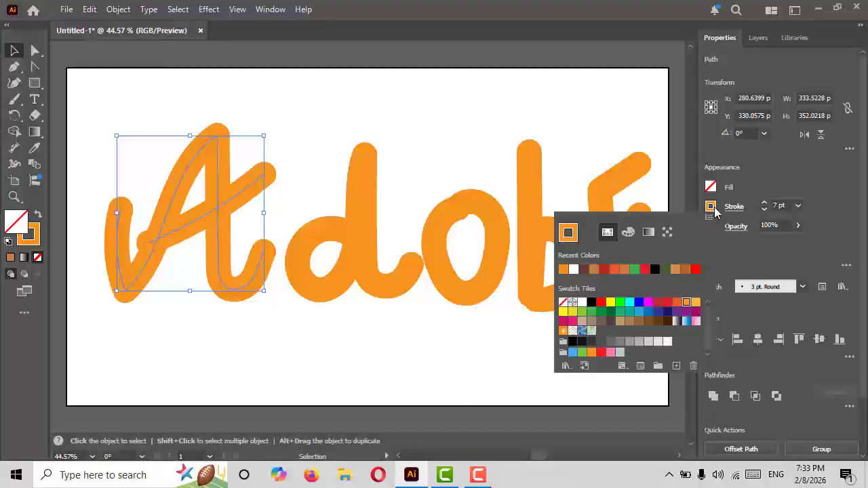
{"action": "left_click", "coordinate": [684, 270]}
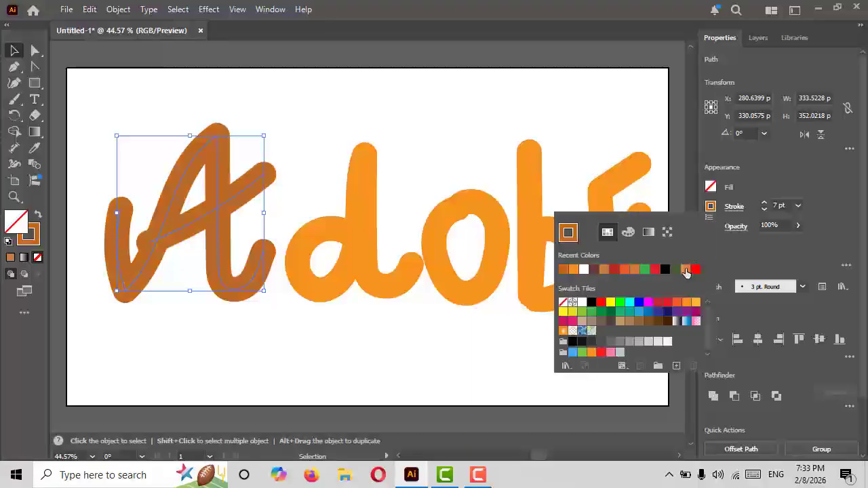
{"action": "left_click", "coordinate": [813, 172]}
- Change the stroke color of the letter d to red
{"action": "left_click", "coordinate": [366, 243]}
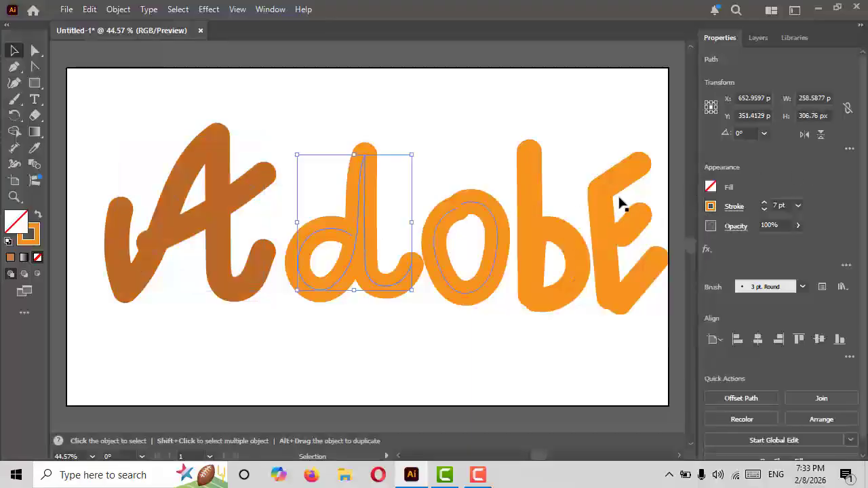
{"action": "left_click", "coordinate": [710, 207]}
{"action": "left_click", "coordinate": [692, 271]}
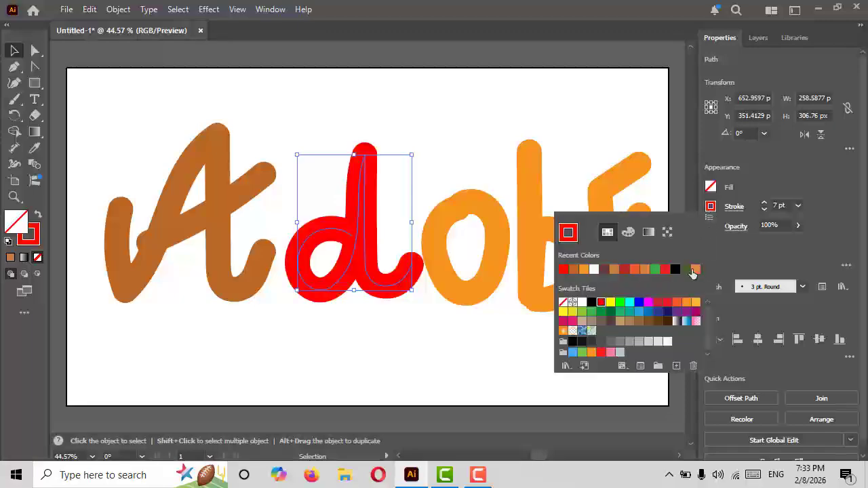
{"action": "left_click", "coordinate": [797, 169]}
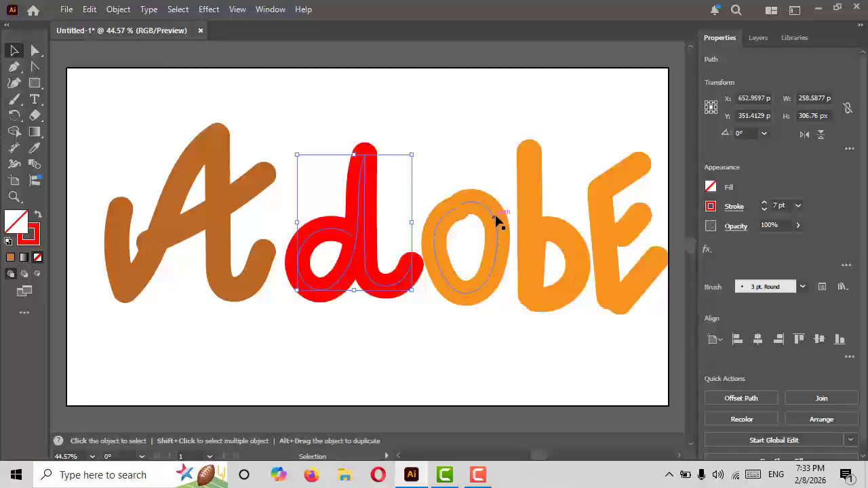
- Change the stroke color of the letter o to black
{"action": "left_click", "coordinate": [497, 220]}
{"action": "left_click", "coordinate": [709, 206]}
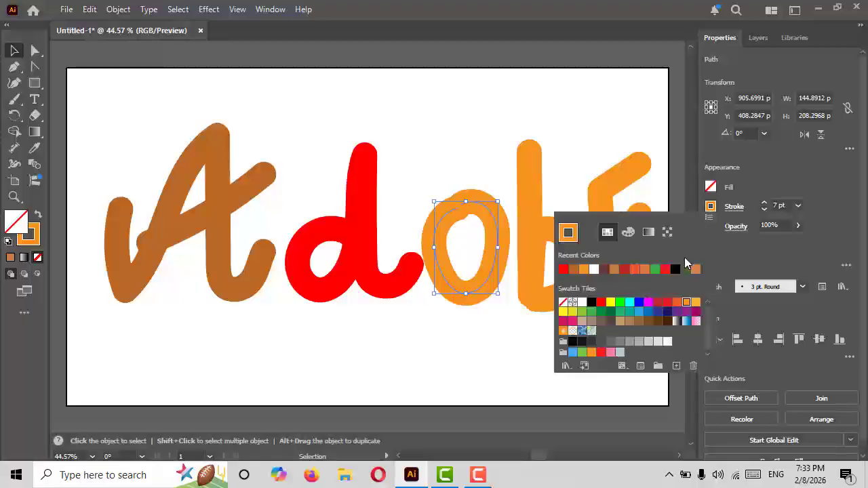
{"action": "left_click", "coordinate": [676, 270]}
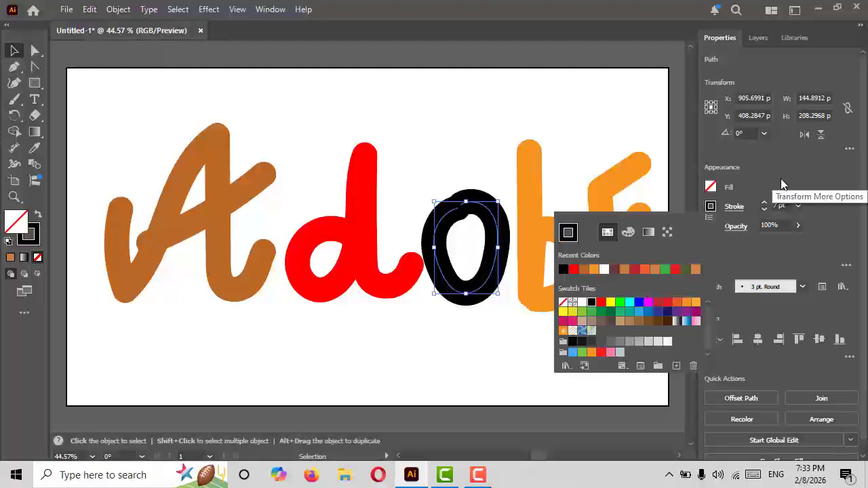
{"action": "left_click", "coordinate": [781, 179]}
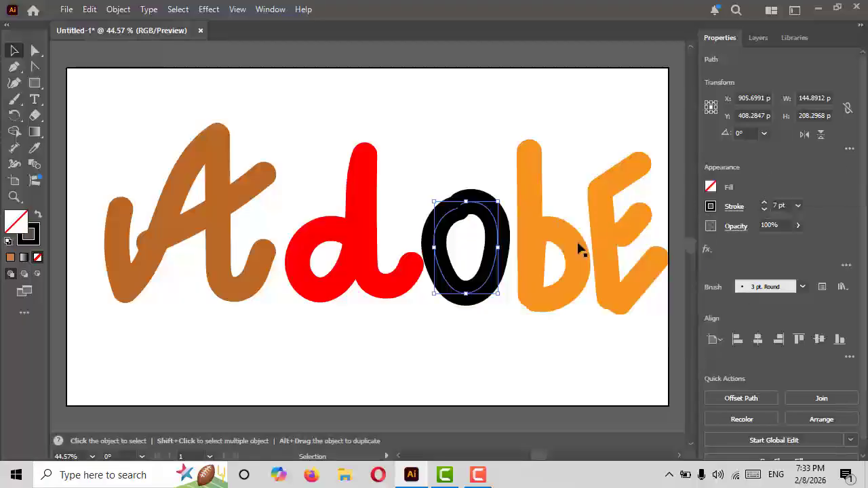
- Reshape the black letter o by directly shifting its upper, lower and side anchor points slightly
{"action": "left_click", "coordinate": [411, 340]}
{"action": "left_click", "coordinate": [431, 233]}
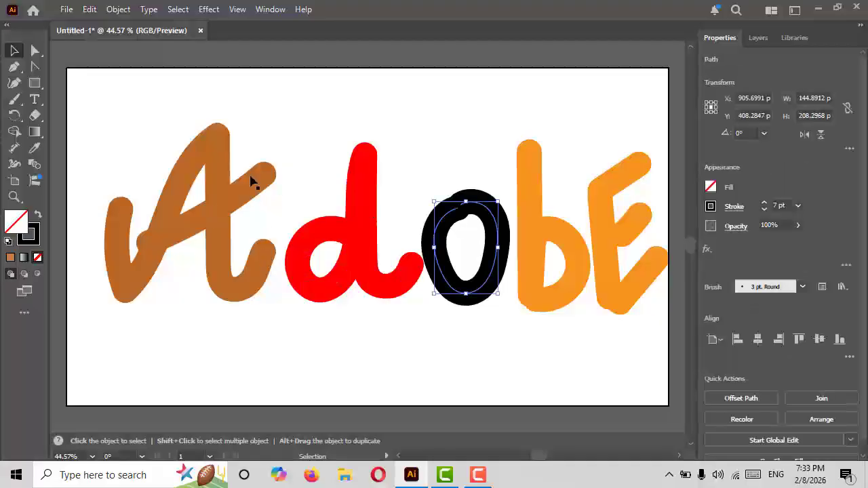
{"action": "left_click", "coordinate": [36, 51]}
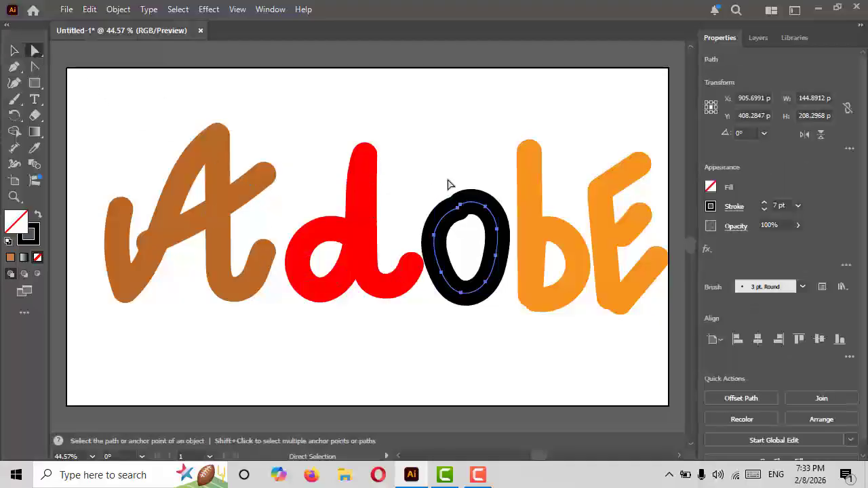
{"action": "left_click", "coordinate": [470, 223]}
{"action": "left_click", "coordinate": [466, 223]}
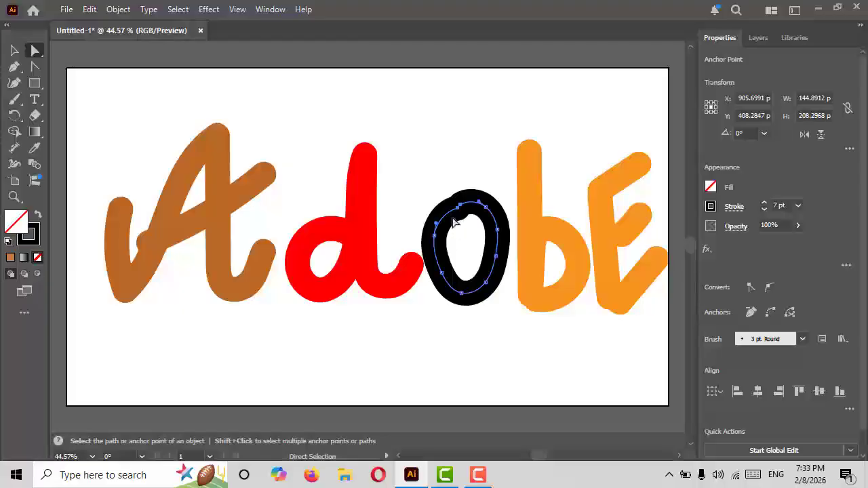
{"action": "left_click_drag", "start_coordinate": [455, 213], "coordinate": [455, 206]}
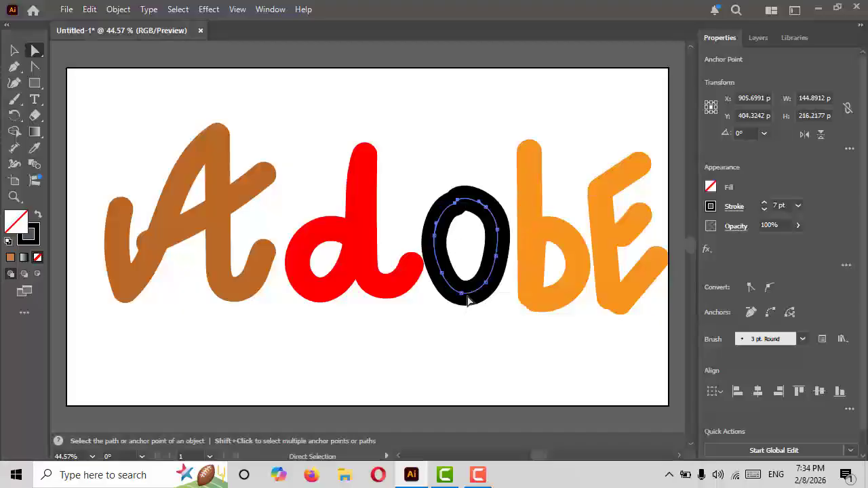
{"action": "left_click_drag", "start_coordinate": [462, 297], "coordinate": [468, 298]}
{"action": "left_click_drag", "start_coordinate": [499, 229], "coordinate": [497, 230]}
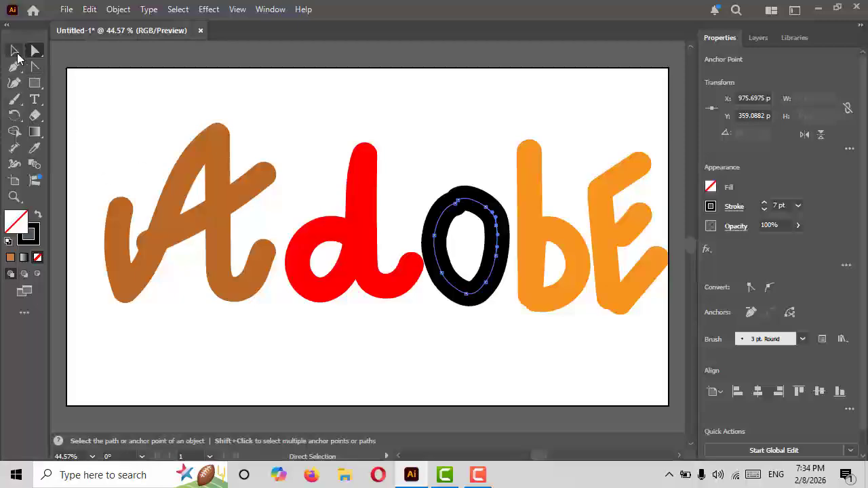
- Select all the painted Adobe lettering and delete it from the artboard
{"action": "left_click", "coordinate": [14, 50]}
{"action": "left_click", "coordinate": [169, 109]}
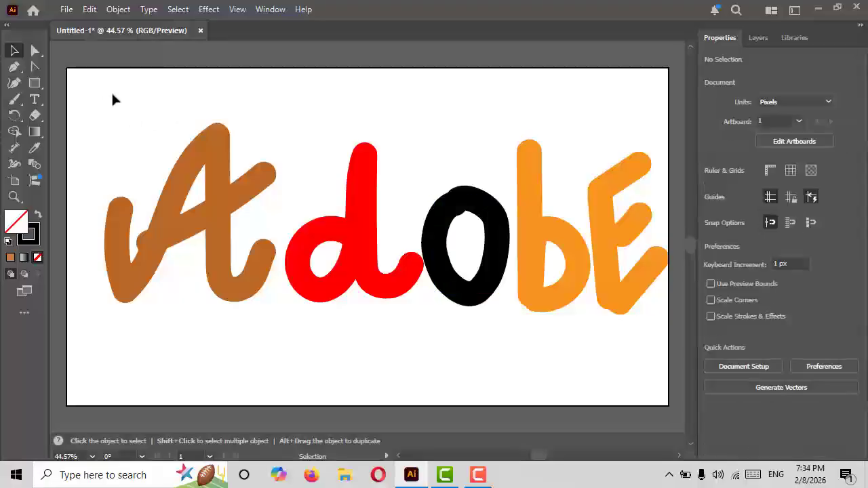
{"action": "left_click_drag", "start_coordinate": [127, 104], "coordinate": [631, 356]}
{"action": "key", "text": "Delete"}
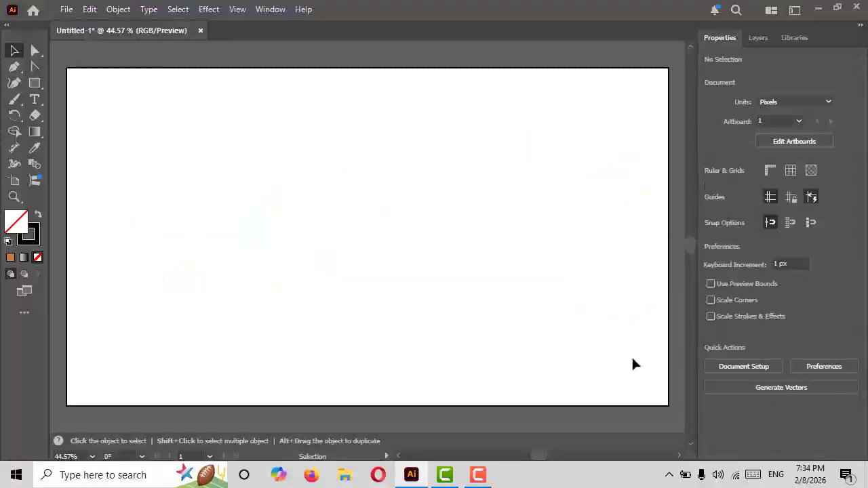
- With the Paintbrush active, show the Brushes panel and move it slightly upward
{"action": "left_click", "coordinate": [20, 102]}
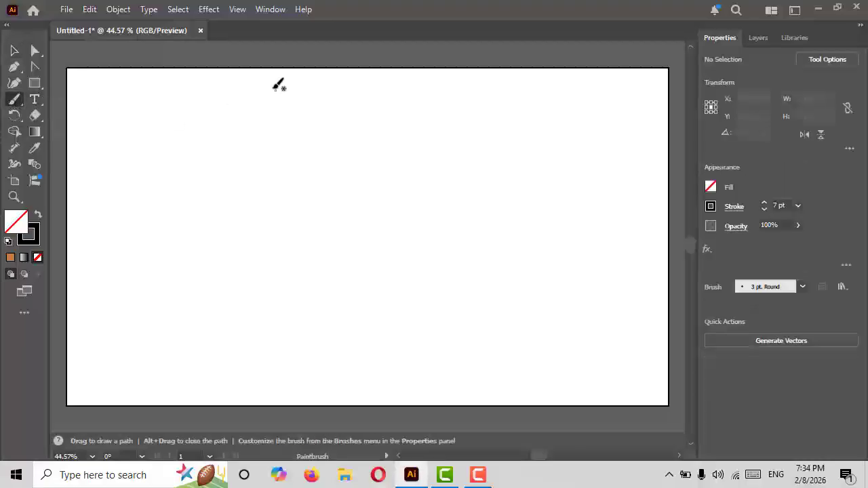
{"action": "left_click", "coordinate": [262, 13]}
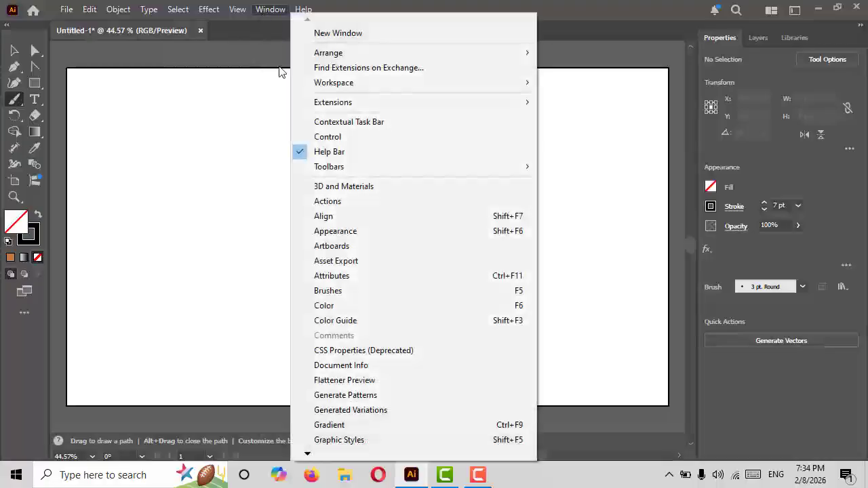
{"action": "left_click", "coordinate": [360, 291]}
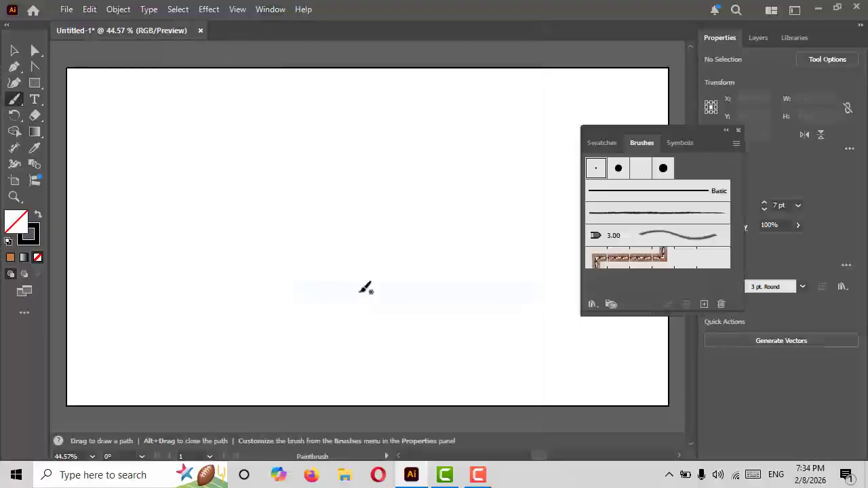
{"action": "left_click_drag", "start_coordinate": [639, 134], "coordinate": [629, 110]}
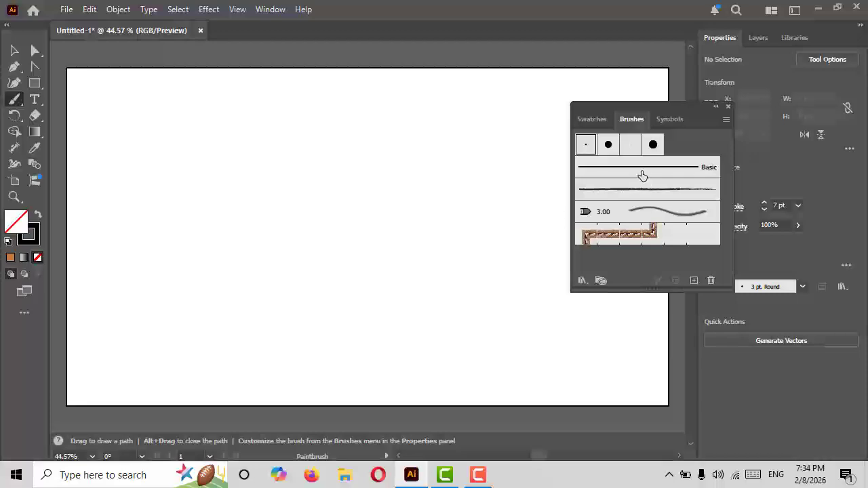
- Choose the Basic brush and paint a tall S-shaped curve on the artboard
{"action": "left_click", "coordinate": [642, 175]}
{"action": "mouse_move", "coordinate": [218, 119]}
{"action": "left_mouse_down"}
{"action": "mouse_move", "coordinate": [189, 129]}
{"action": "mouse_move", "coordinate": [172, 212]}
{"action": "mouse_move", "coordinate": [199, 263]}
{"action": "mouse_move", "coordinate": [152, 305]}
{"action": "mouse_move", "coordinate": [122, 314]}
{"action": "left_mouse_up"}
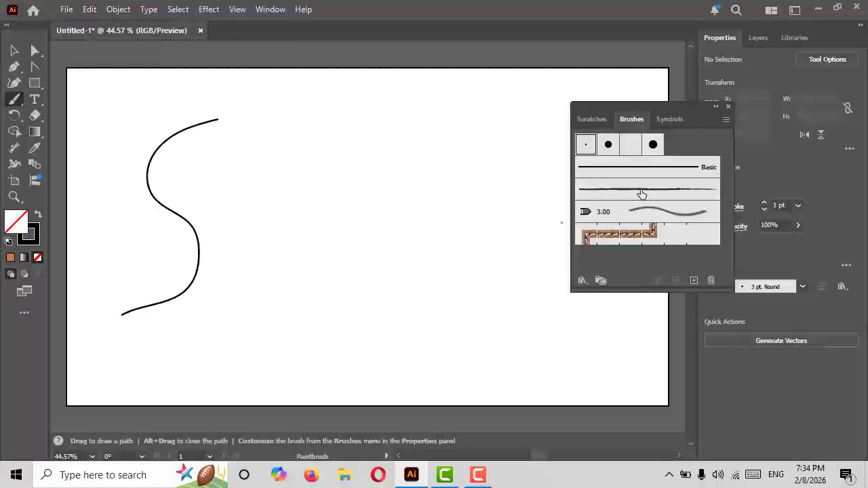
- Choose the rough-edged art brush below Basic and paint a second tall S-shaped curve beside the first one
{"action": "left_click", "coordinate": [642, 193]}
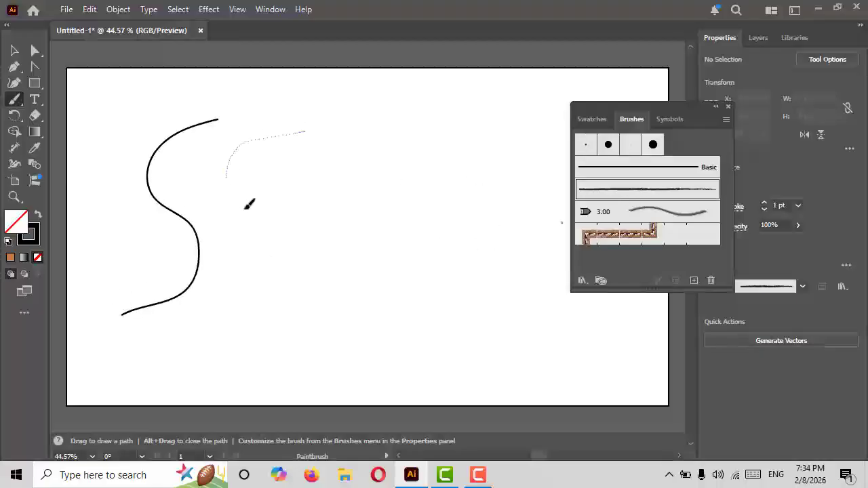
{"action": "mouse_move", "coordinate": [246, 207]}
{"action": "left_mouse_down"}
{"action": "mouse_move", "coordinate": [307, 260]}
{"action": "mouse_move", "coordinate": [273, 308]}
{"action": "left_mouse_up"}
{"action": "left_click_drag", "start_coordinate": [195, 327], "coordinate": [190, 327]}
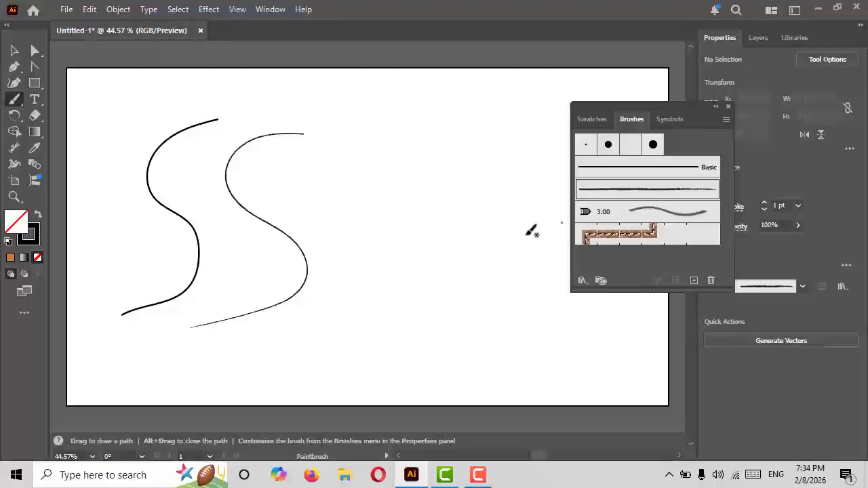
- Move the Brushes panel over the artboard, choose the Cat's Tongue bristle brush, and paint a third S-shaped curve
{"action": "mouse_move", "coordinate": [646, 103]}
{"action": "left_mouse_down"}
{"action": "mouse_move", "coordinate": [577, 110]}
{"action": "mouse_move", "coordinate": [582, 94]}
{"action": "left_mouse_up"}
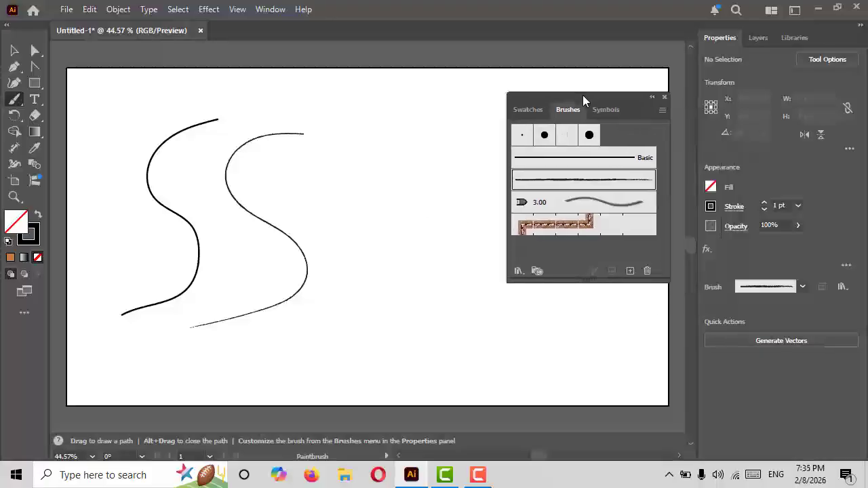
{"action": "left_click", "coordinate": [598, 203]}
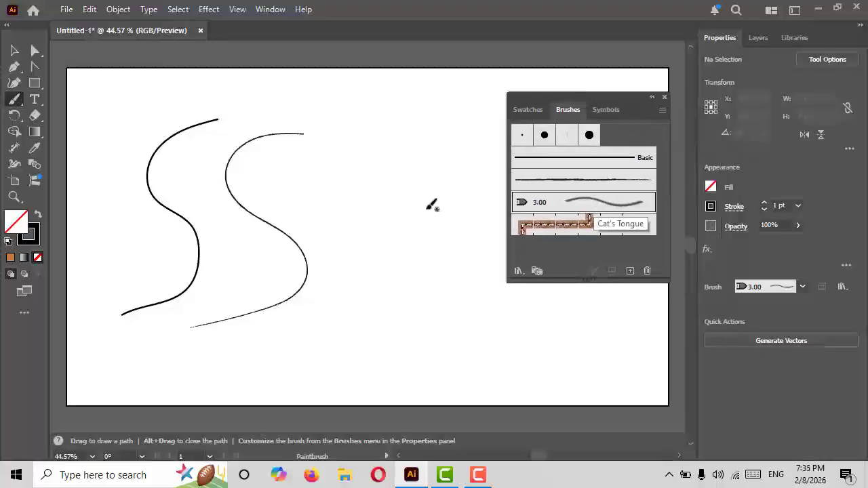
{"action": "mouse_move", "coordinate": [412, 147]}
{"action": "left_mouse_down"}
{"action": "mouse_move", "coordinate": [359, 150]}
{"action": "mouse_move", "coordinate": [396, 258]}
{"action": "mouse_move", "coordinate": [360, 330]}
{"action": "left_mouse_up"}
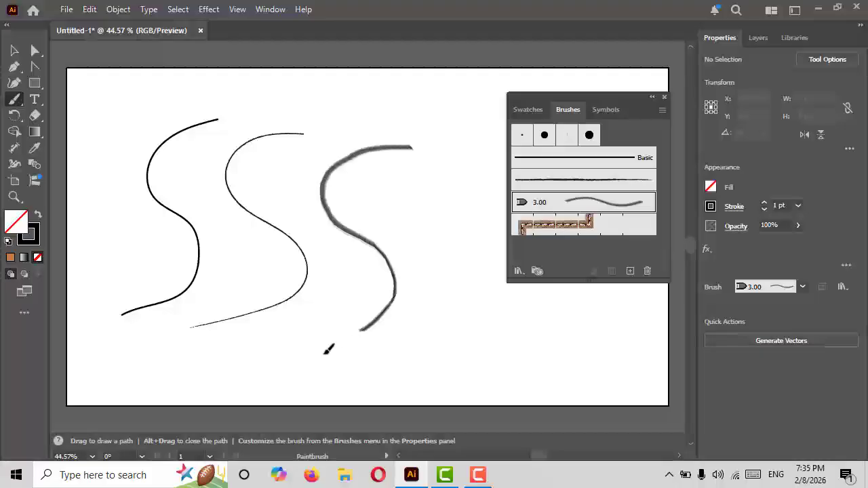
{"action": "left_click_drag", "start_coordinate": [325, 353], "coordinate": [290, 362]}
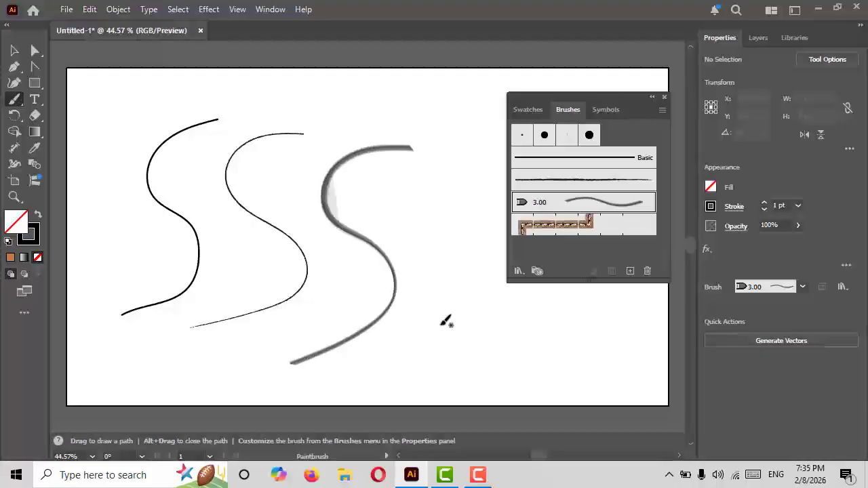
- Set the stroke colour to orange and paint a fourth S-shaped curve with the brown decorative pattern brush
{"action": "left_click", "coordinate": [710, 206]}
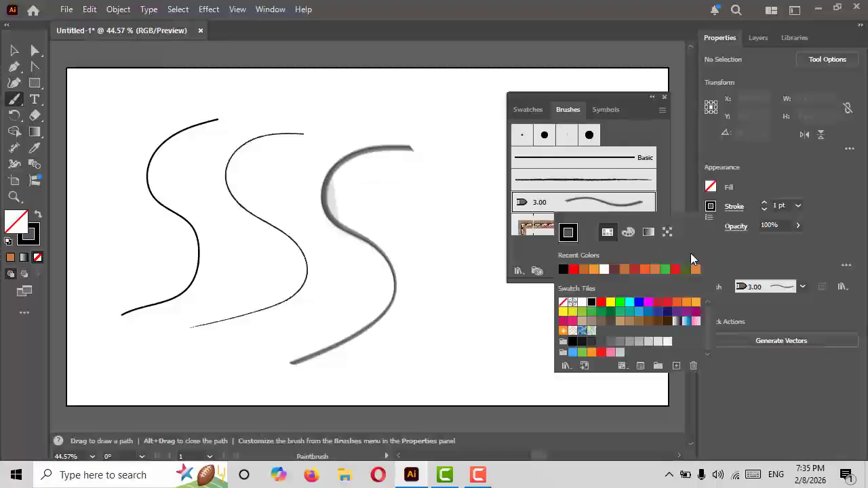
{"action": "left_click", "coordinate": [653, 271]}
{"action": "left_click", "coordinate": [769, 183]}
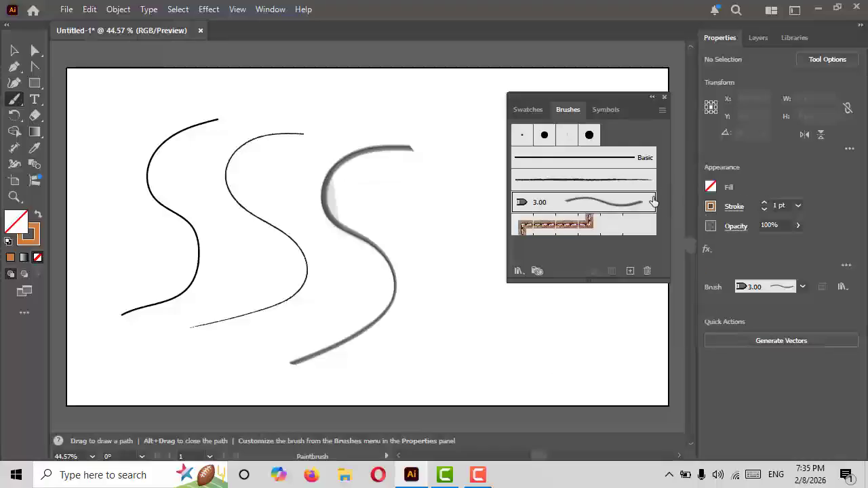
{"action": "left_click", "coordinate": [597, 231]}
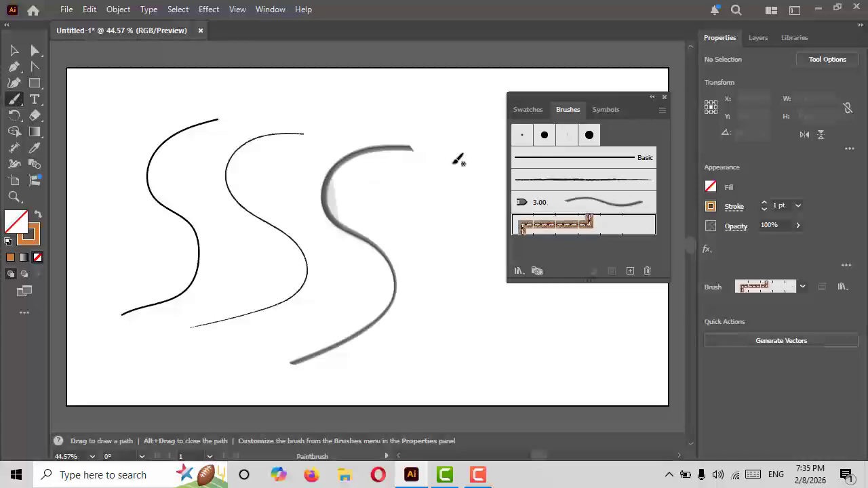
{"action": "mouse_move", "coordinate": [428, 179]}
{"action": "left_mouse_down"}
{"action": "mouse_move", "coordinate": [416, 220]}
{"action": "mouse_move", "coordinate": [462, 272]}
{"action": "mouse_move", "coordinate": [471, 320]}
{"action": "mouse_move", "coordinate": [421, 370]}
{"action": "mouse_move", "coordinate": [393, 378]}
{"action": "left_mouse_up"}
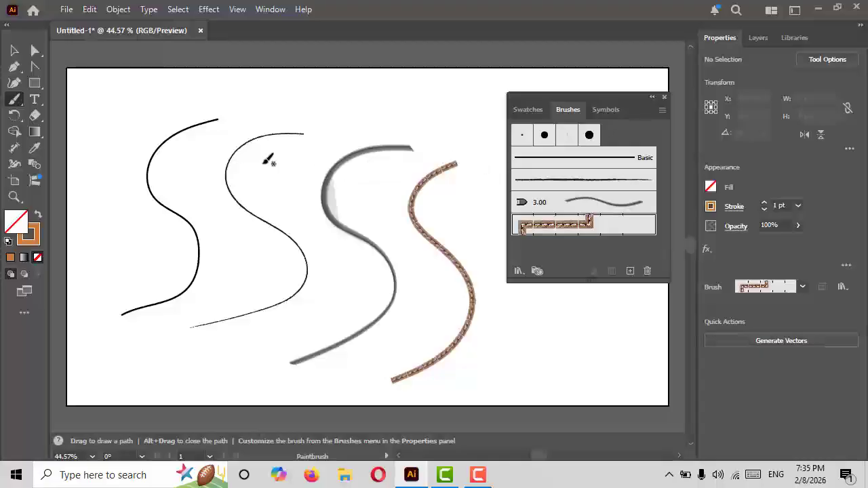
- Pull the upper end anchor of the patterned S-curve outward and apply the 3 pt. Round brush to it
{"action": "left_click", "coordinate": [35, 52]}
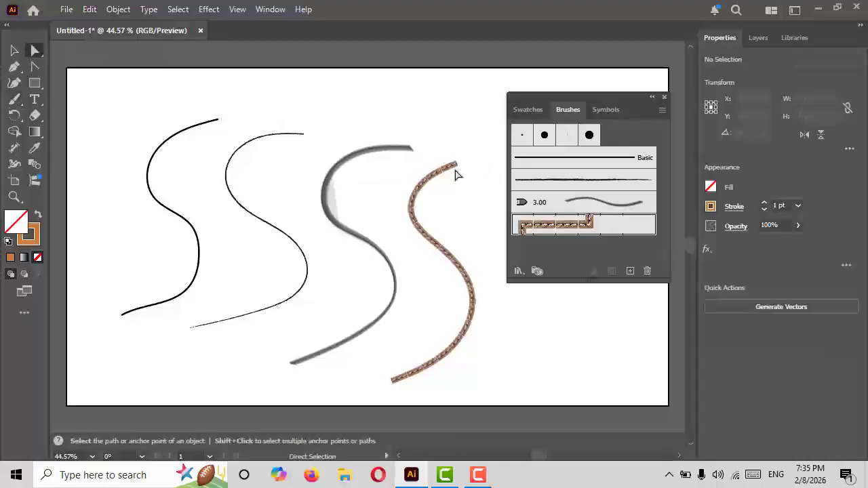
{"action": "mouse_move", "coordinate": [456, 165]}
{"action": "left_mouse_down"}
{"action": "mouse_move", "coordinate": [480, 160]}
{"action": "mouse_move", "coordinate": [483, 171]}
{"action": "mouse_move", "coordinate": [486, 132]}
{"action": "mouse_move", "coordinate": [482, 141]}
{"action": "left_mouse_up"}
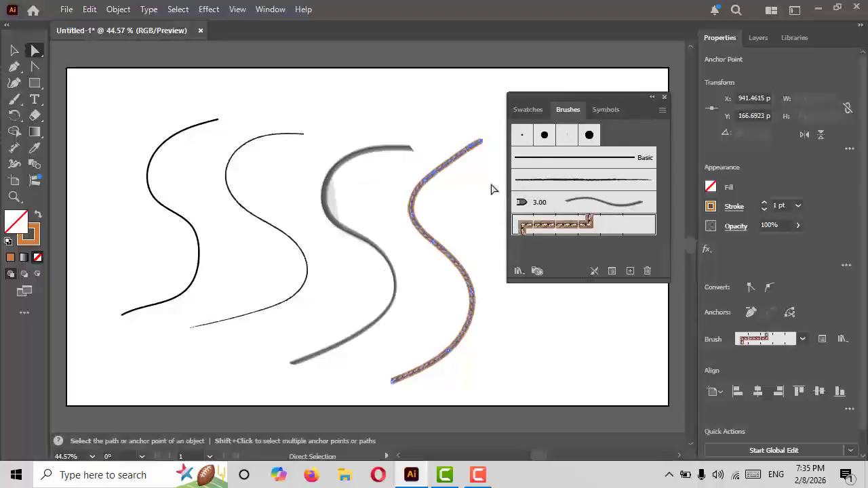
{"action": "left_click_drag", "start_coordinate": [607, 95], "coordinate": [671, 81]}
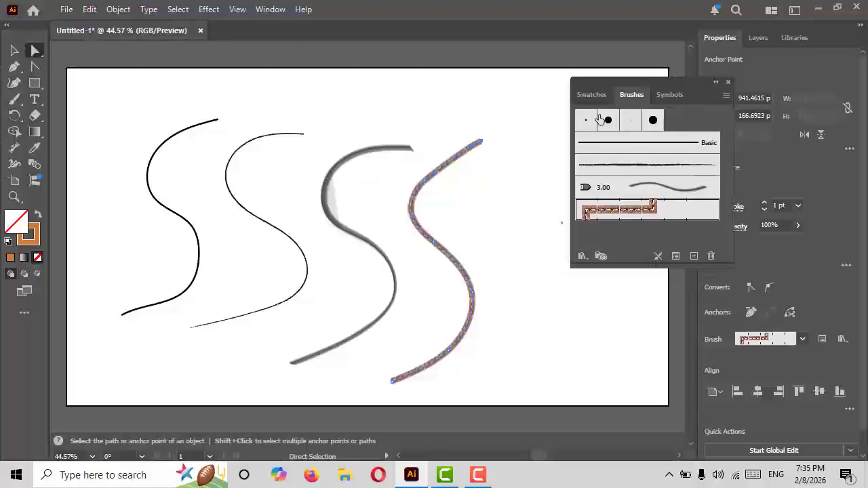
{"action": "left_click", "coordinate": [585, 124]}
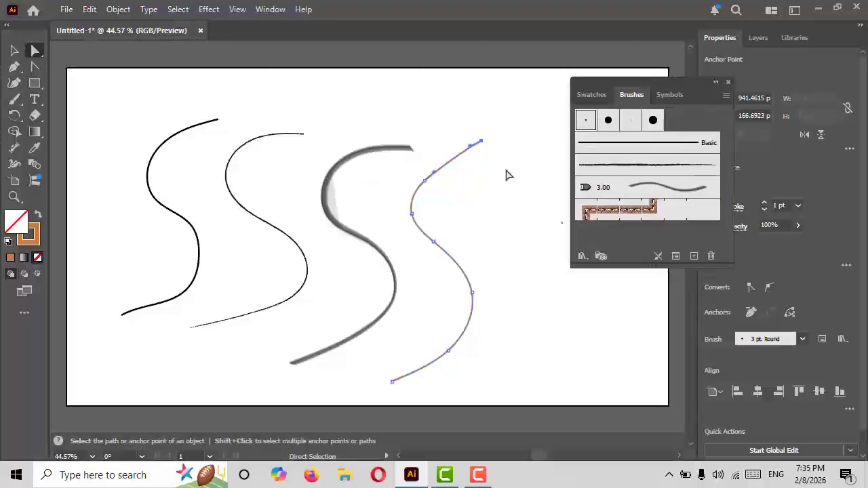
- Paint two more orange S-shaped curves, one with the 3 pt. Round brush and one with the 10 pt. Round brush
{"action": "left_click", "coordinate": [17, 103]}
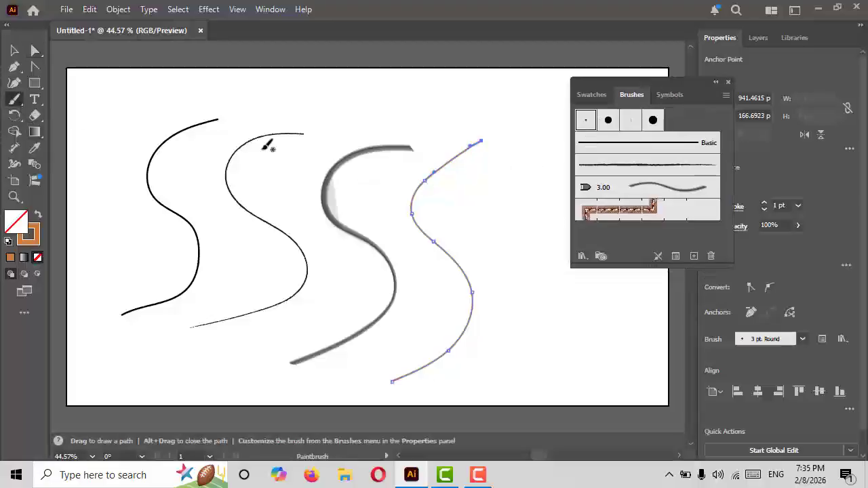
{"action": "mouse_move", "coordinate": [506, 150]}
{"action": "left_mouse_down"}
{"action": "mouse_move", "coordinate": [471, 210]}
{"action": "mouse_move", "coordinate": [530, 258]}
{"action": "mouse_move", "coordinate": [513, 322]}
{"action": "mouse_move", "coordinate": [467, 377]}
{"action": "left_mouse_up"}
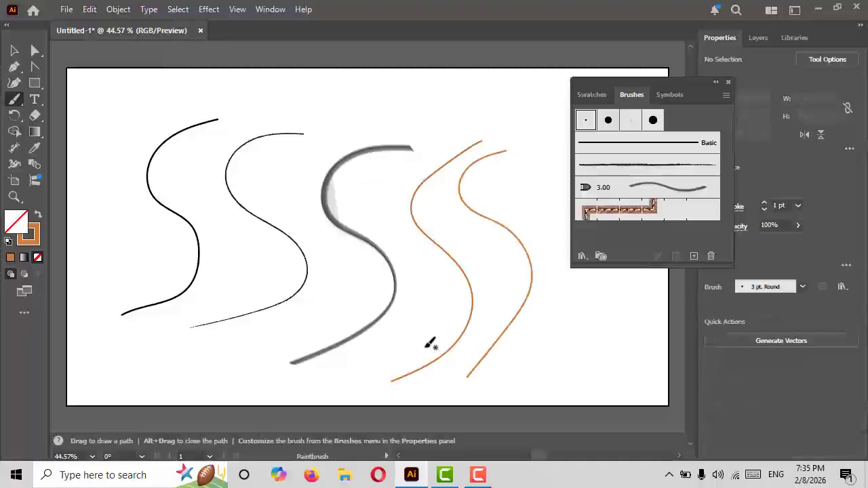
{"action": "left_click", "coordinate": [608, 120]}
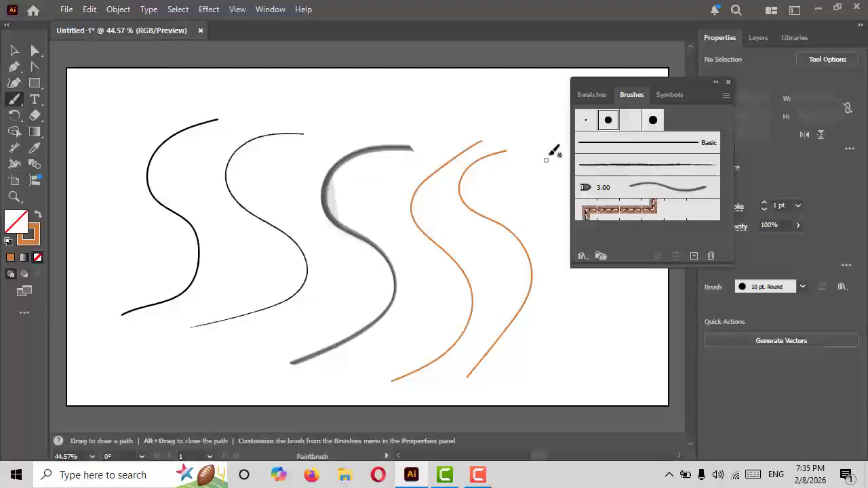
{"action": "mouse_move", "coordinate": [552, 152]}
{"action": "left_mouse_down"}
{"action": "mouse_move", "coordinate": [527, 199]}
{"action": "mouse_move", "coordinate": [562, 263]}
{"action": "mouse_move", "coordinate": [573, 317]}
{"action": "mouse_move", "coordinate": [526, 357]}
{"action": "left_mouse_up"}
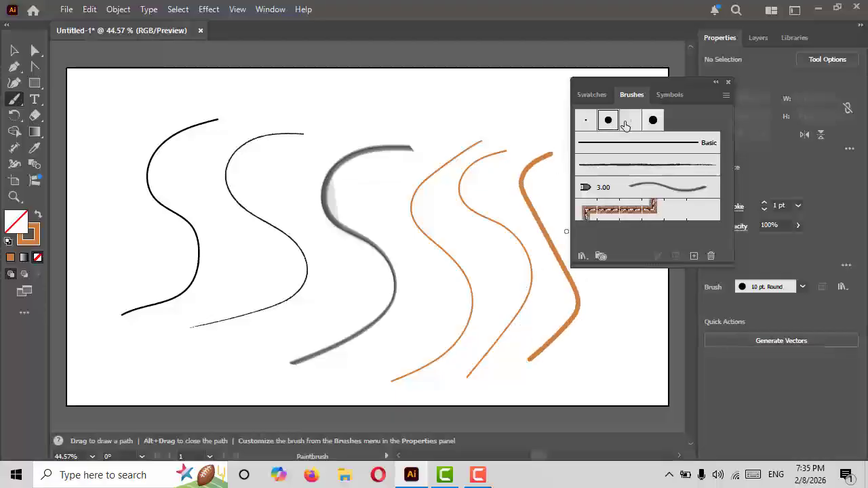
- Paint a long wavy stroke across the curves with the 5 pt. Flat brush and another with the Touch Calligraphic brush
{"action": "left_click", "coordinate": [628, 126]}
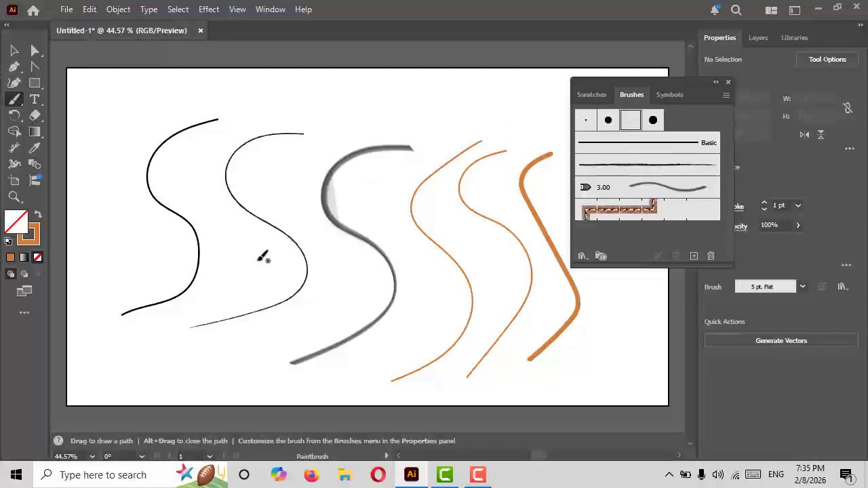
{"action": "mouse_move", "coordinate": [138, 372]}
{"action": "left_mouse_down"}
{"action": "mouse_move", "coordinate": [159, 372]}
{"action": "mouse_move", "coordinate": [291, 225]}
{"action": "mouse_move", "coordinate": [389, 233]}
{"action": "mouse_move", "coordinate": [437, 110]}
{"action": "left_mouse_up"}
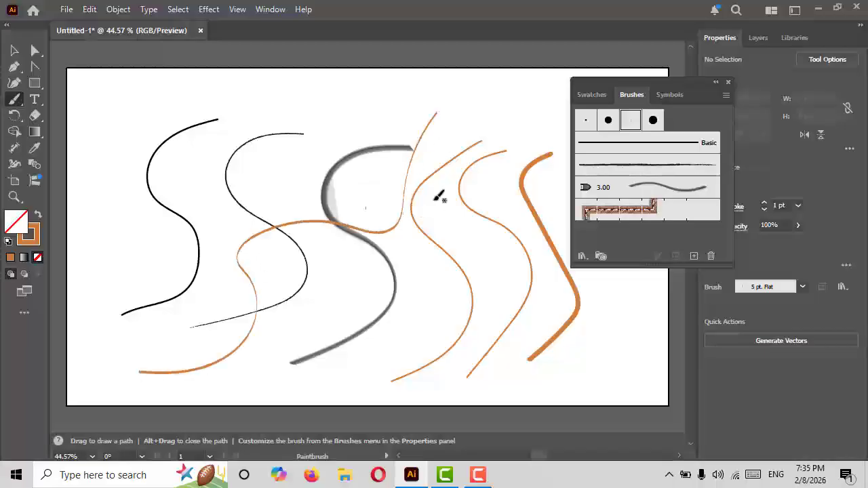
{"action": "left_click", "coordinate": [653, 120]}
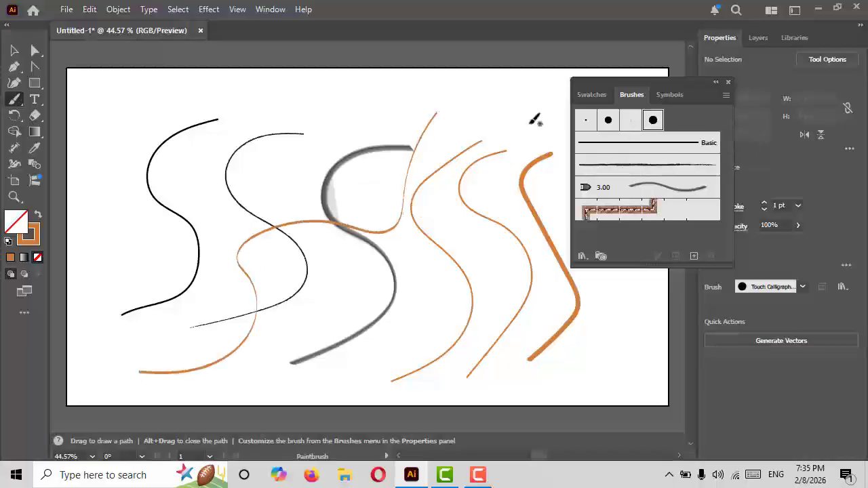
{"action": "mouse_move", "coordinate": [517, 98]}
{"action": "left_mouse_down"}
{"action": "mouse_move", "coordinate": [465, 132]}
{"action": "mouse_move", "coordinate": [444, 216]}
{"action": "left_mouse_up"}
{"action": "mouse_move", "coordinate": [403, 238]}
{"action": "left_mouse_down"}
{"action": "mouse_move", "coordinate": [341, 282]}
{"action": "mouse_move", "coordinate": [296, 348]}
{"action": "left_mouse_up"}
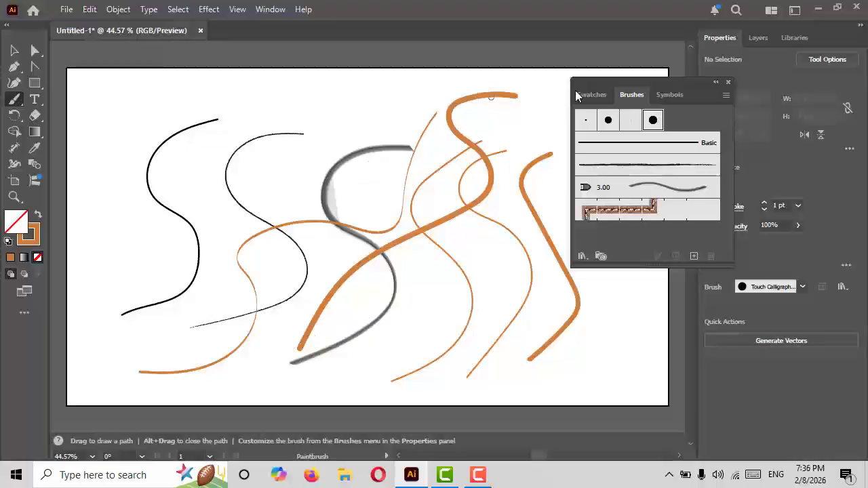
- Move the Brushes panel aside, select all the painted curves, and delete them from the artboard
{"action": "left_click_drag", "start_coordinate": [625, 82], "coordinate": [647, 70]}
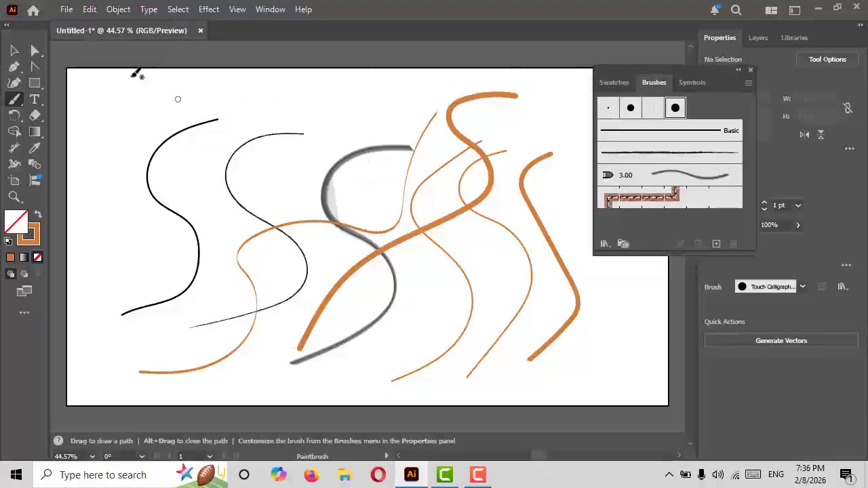
{"action": "left_click", "coordinate": [13, 50]}
{"action": "mouse_move", "coordinate": [126, 97]}
{"action": "left_mouse_down"}
{"action": "mouse_move", "coordinate": [432, 265]}
{"action": "mouse_move", "coordinate": [588, 398]}
{"action": "left_mouse_up"}
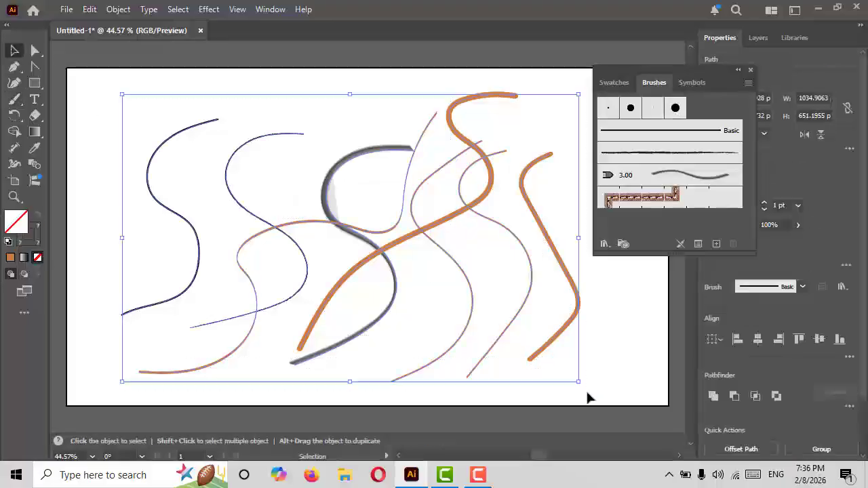
{"action": "key", "text": "Delete"}
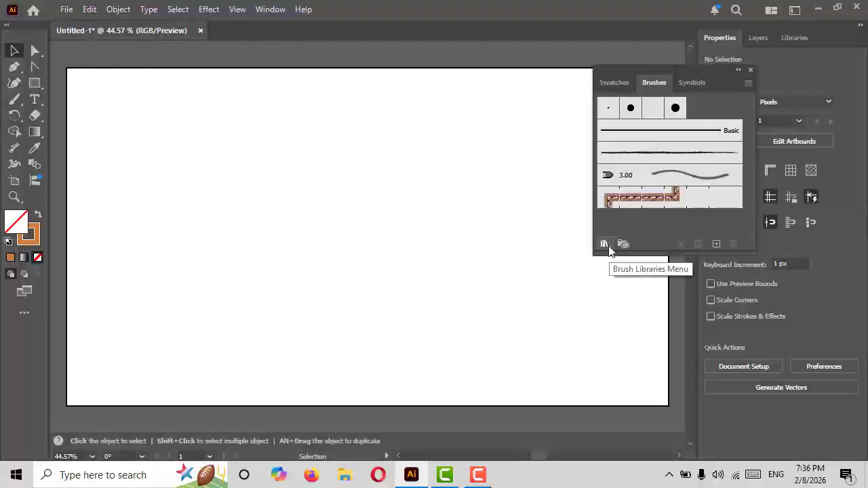
- Open the Arrows_Special brush library, move it beside the Brushes panel, and choose its first arrow brush
{"action": "left_click", "coordinate": [604, 244]}
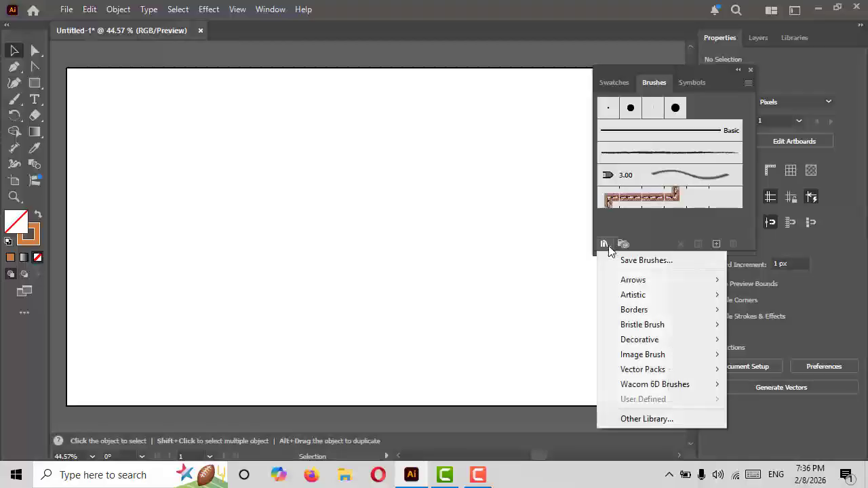
{"action": "mouse_move", "coordinate": [664, 286]}
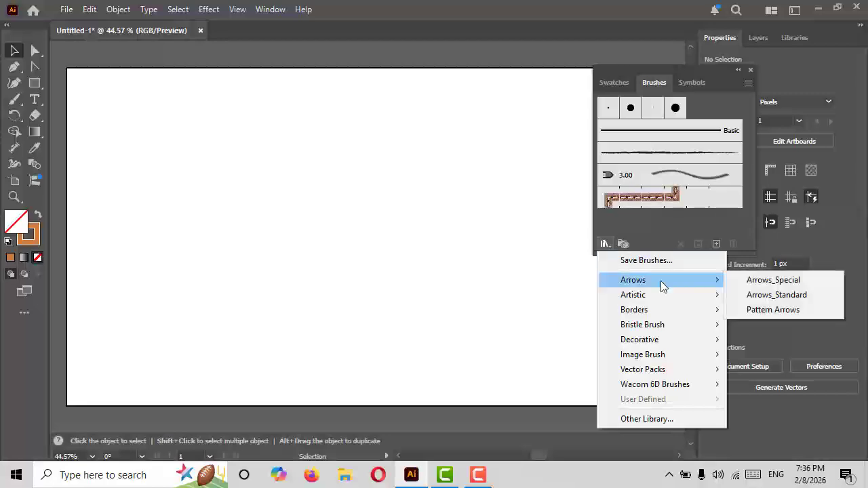
{"action": "left_click", "coordinate": [758, 285]}
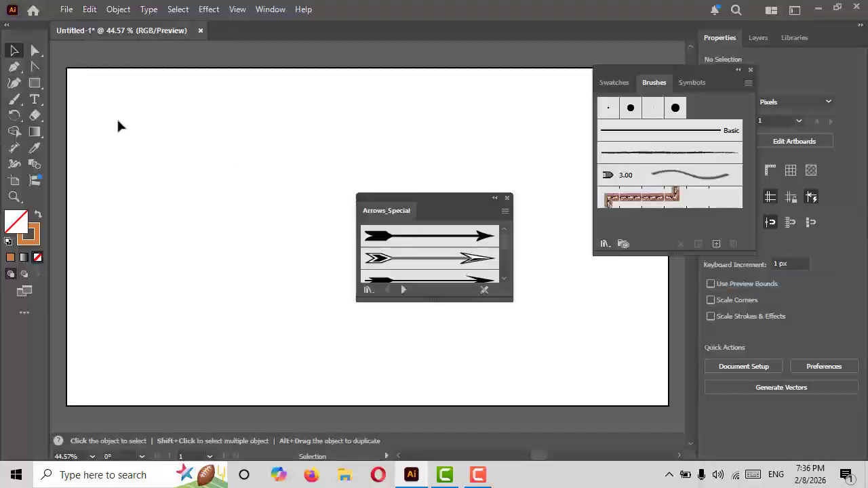
{"action": "left_click_drag", "start_coordinate": [426, 196], "coordinate": [496, 122]}
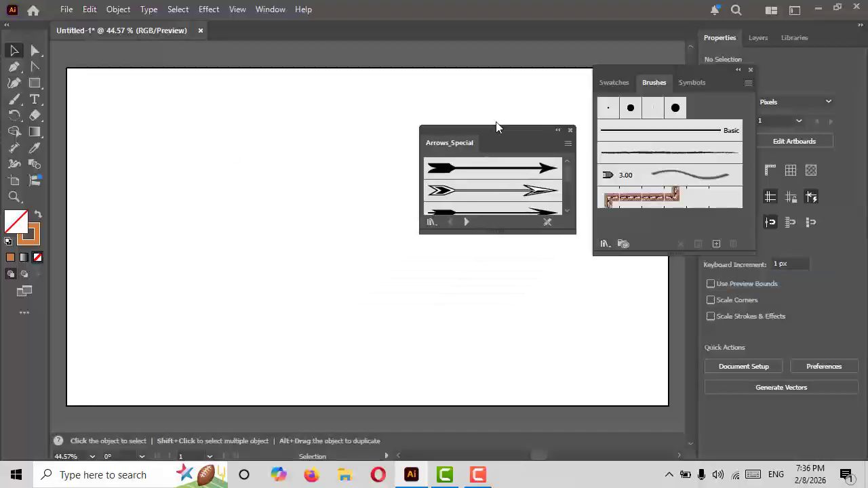
{"action": "left_click", "coordinate": [480, 162]}
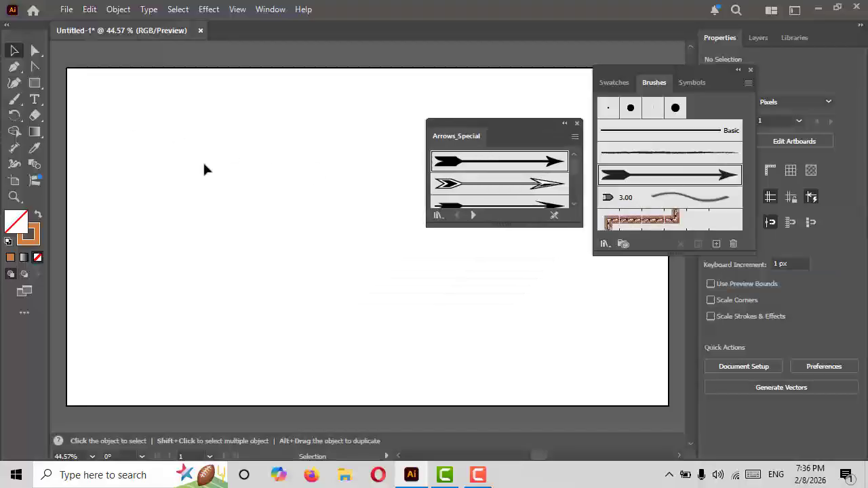
- Paint an S-shaped arrow, a short curved arrow and a nearly straight arrow with the Paintbrush, moving the Arrows_Special library clear
{"action": "left_click", "coordinate": [14, 99]}
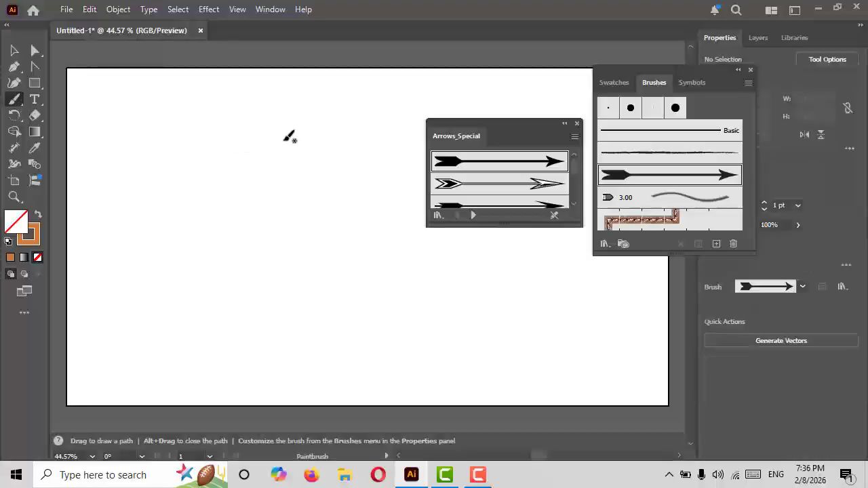
{"action": "mouse_move", "coordinate": [253, 129]}
{"action": "left_mouse_down"}
{"action": "mouse_move", "coordinate": [208, 154]}
{"action": "mouse_move", "coordinate": [249, 276]}
{"action": "mouse_move", "coordinate": [172, 329]}
{"action": "left_mouse_up"}
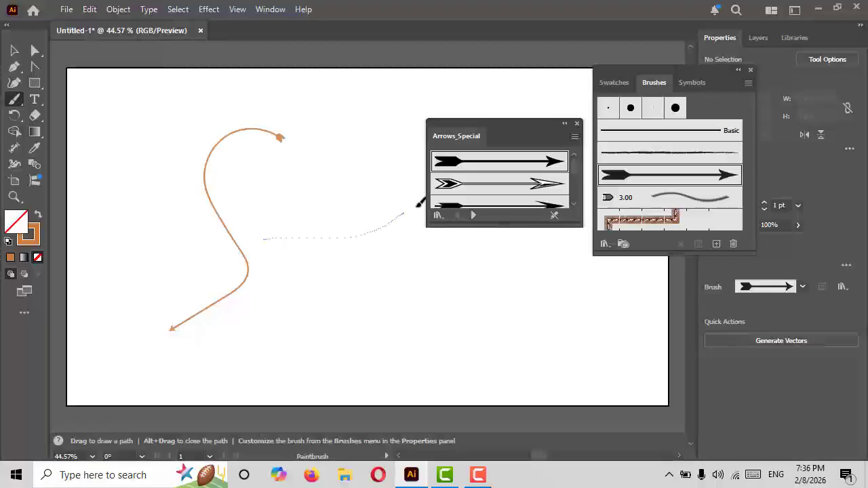
{"action": "left_click_drag", "start_coordinate": [417, 206], "coordinate": [416, 205]}
{"action": "left_click_drag", "start_coordinate": [520, 120], "coordinate": [540, 95]}
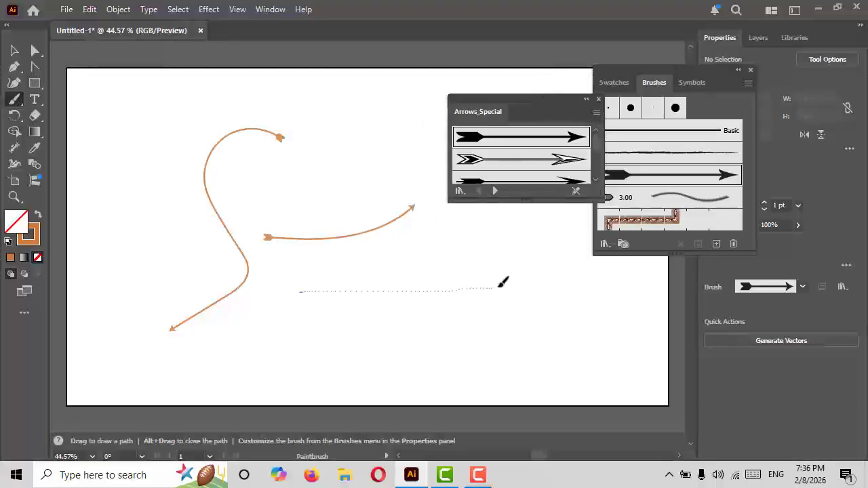
{"action": "left_click_drag", "start_coordinate": [499, 287], "coordinate": [499, 287]}
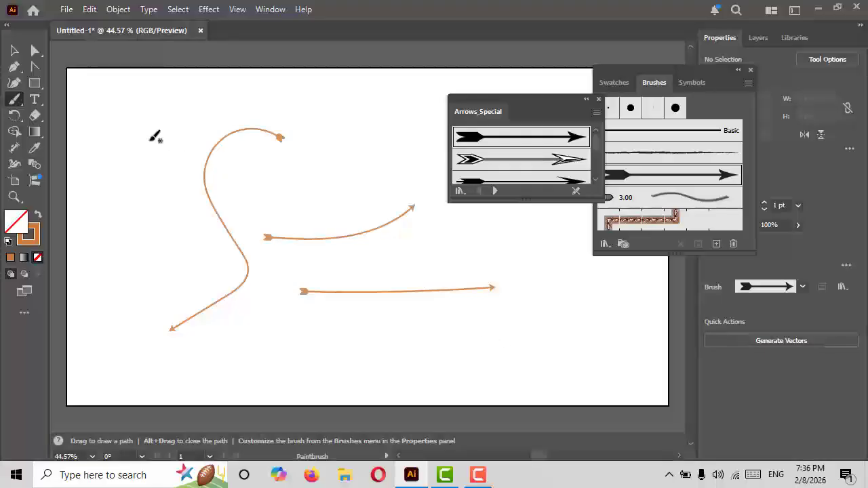
- Bend the nearly straight arrow upward into a shallow arc with the Direct Selection tool and deselect it
{"action": "left_click", "coordinate": [29, 55]}
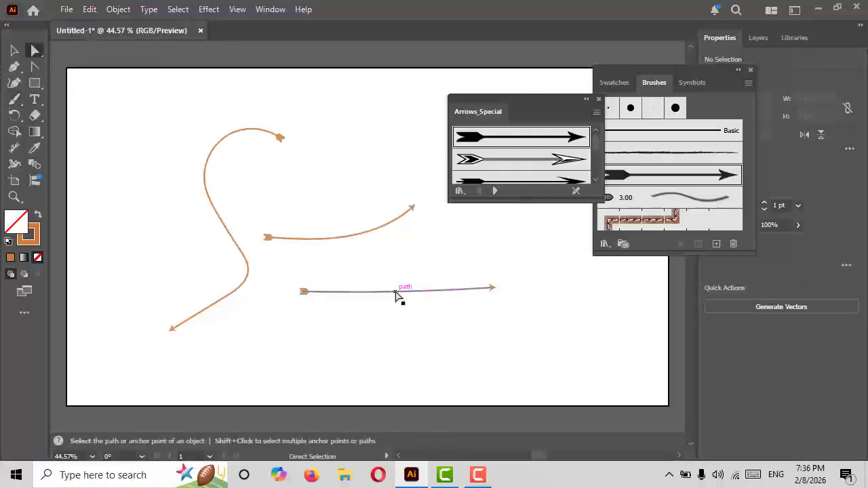
{"action": "mouse_move", "coordinate": [397, 291]}
{"action": "left_mouse_down"}
{"action": "mouse_move", "coordinate": [395, 314]}
{"action": "mouse_move", "coordinate": [393, 281]}
{"action": "left_mouse_up"}
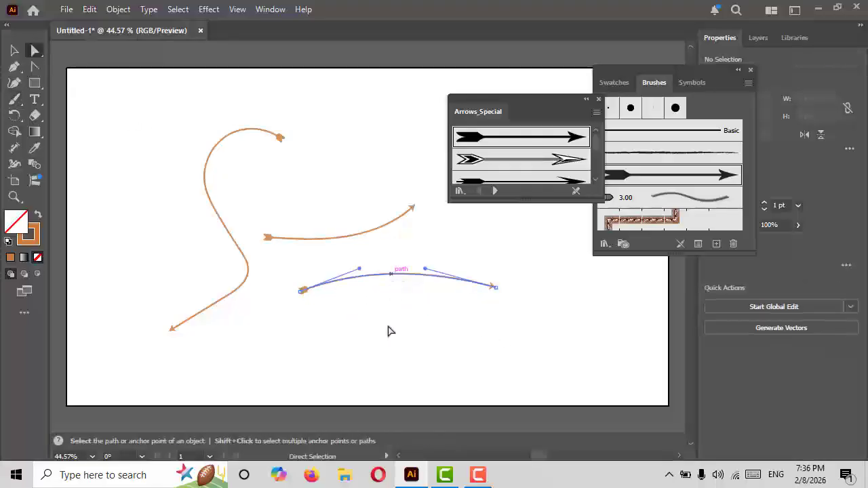
{"action": "left_click", "coordinate": [399, 351]}
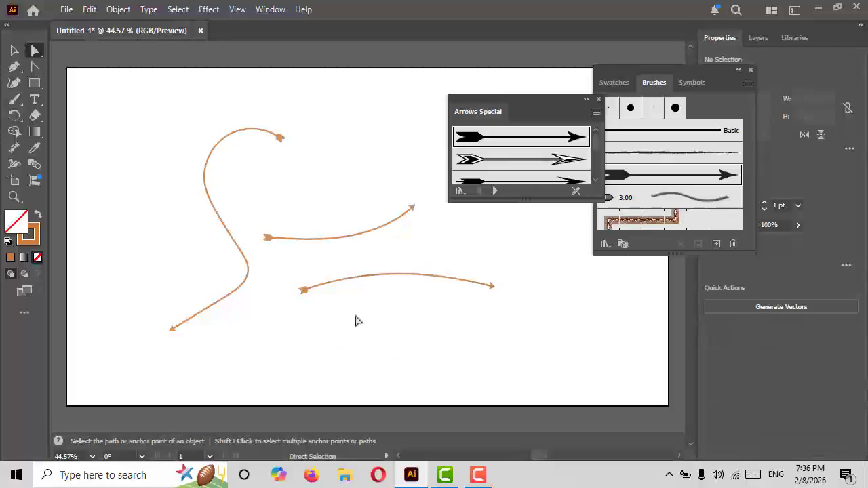
- Paint two long arrows with the second, outlined Arrows_Special brush, one across the S-shaped arrow and one below the bent arrow
{"action": "left_click", "coordinate": [536, 168]}
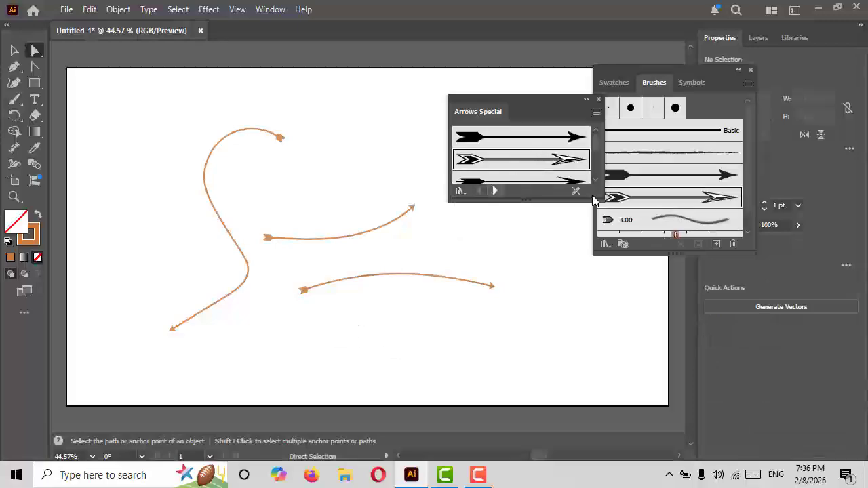
{"action": "left_click", "coordinate": [14, 99]}
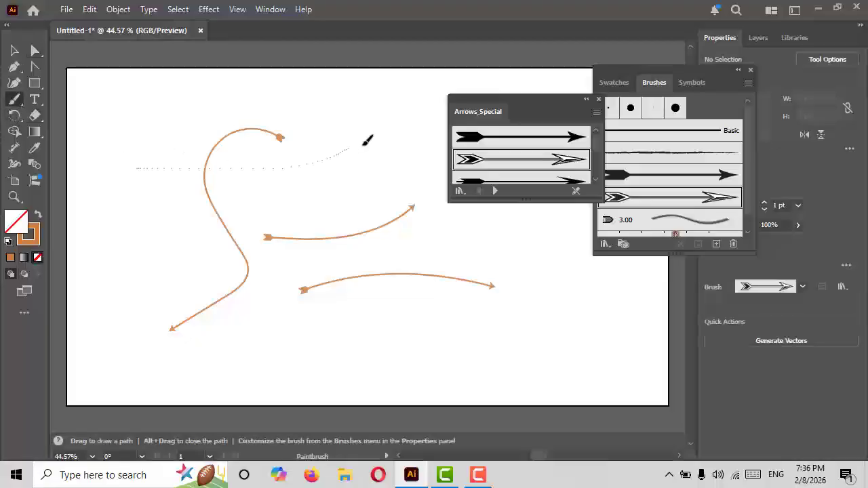
{"action": "left_click_drag", "start_coordinate": [363, 144], "coordinate": [358, 148]}
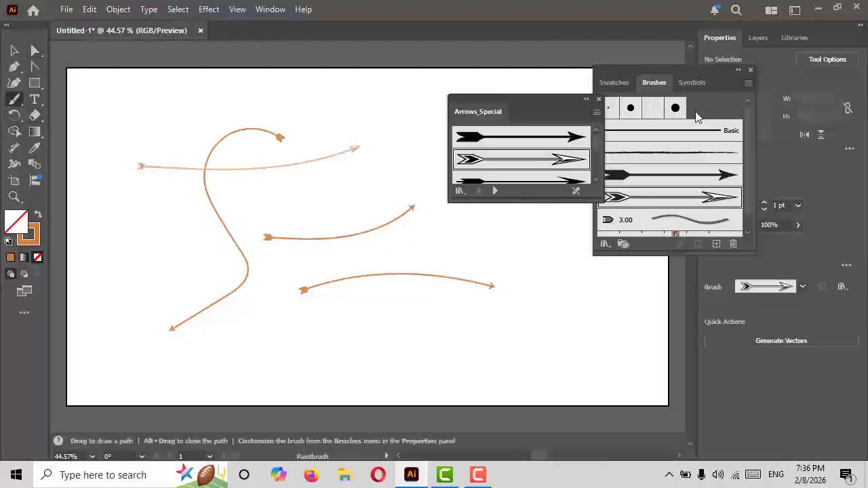
{"action": "left_click", "coordinate": [675, 107]}
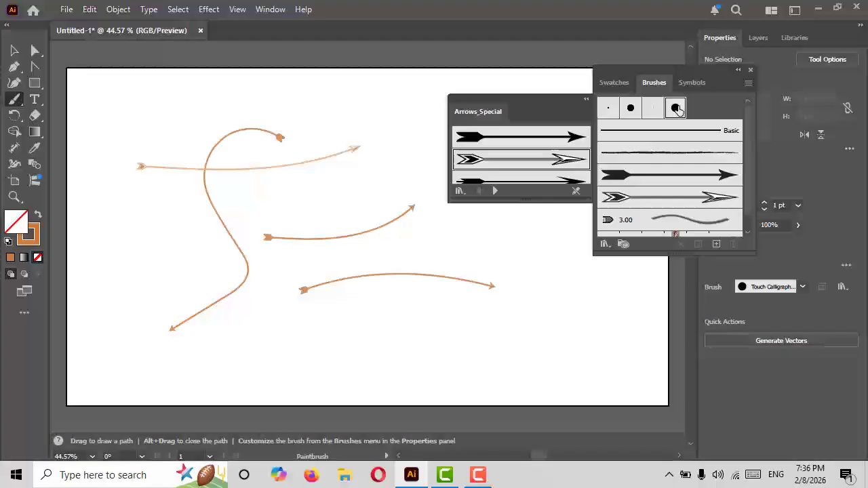
{"action": "left_click", "coordinate": [631, 109]}
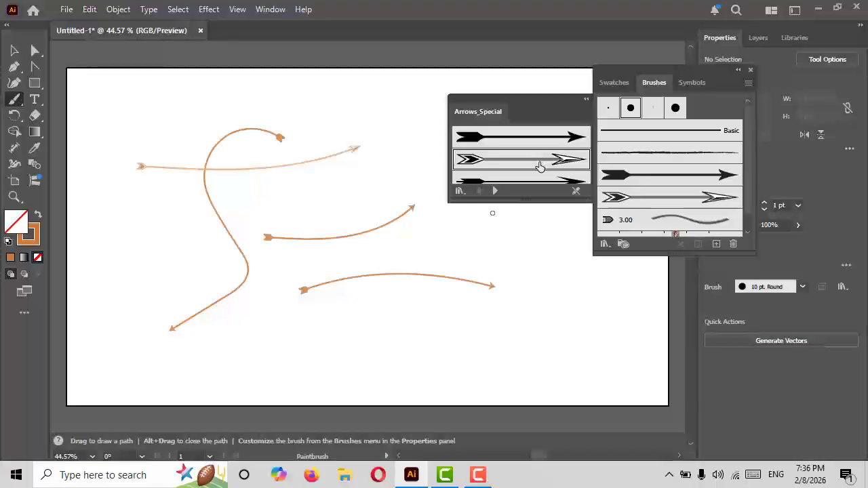
{"action": "left_click", "coordinate": [540, 160]}
{"action": "left_click_drag", "start_coordinate": [312, 335], "coordinate": [516, 290]}
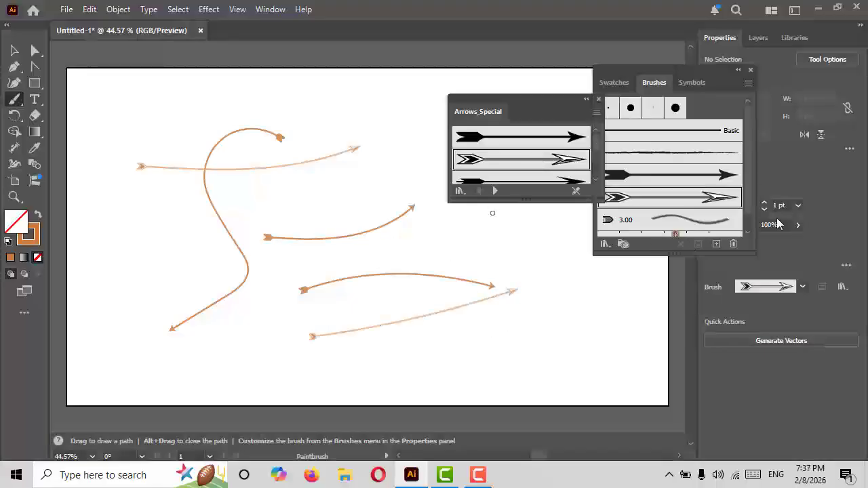
- Set the stroke weight to 8 pt and paint a thick outlined arrow rising near the artboard's lower right corner
{"action": "left_click", "coordinate": [799, 205]}
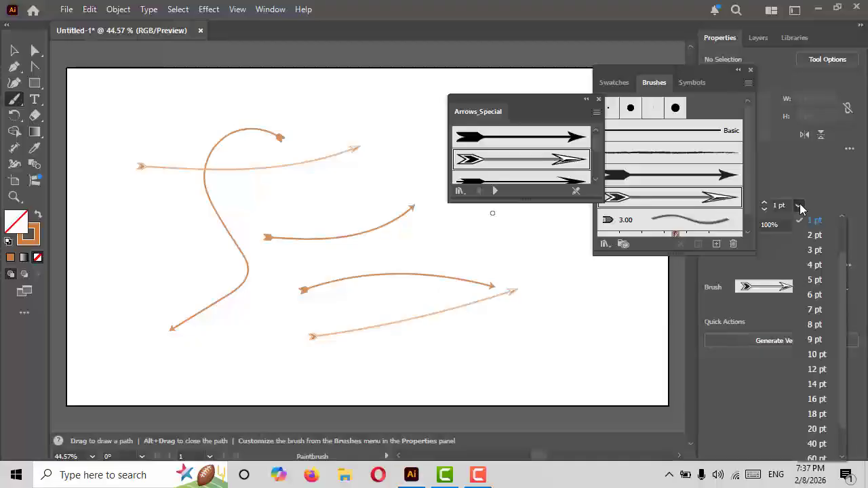
{"action": "left_click", "coordinate": [814, 324]}
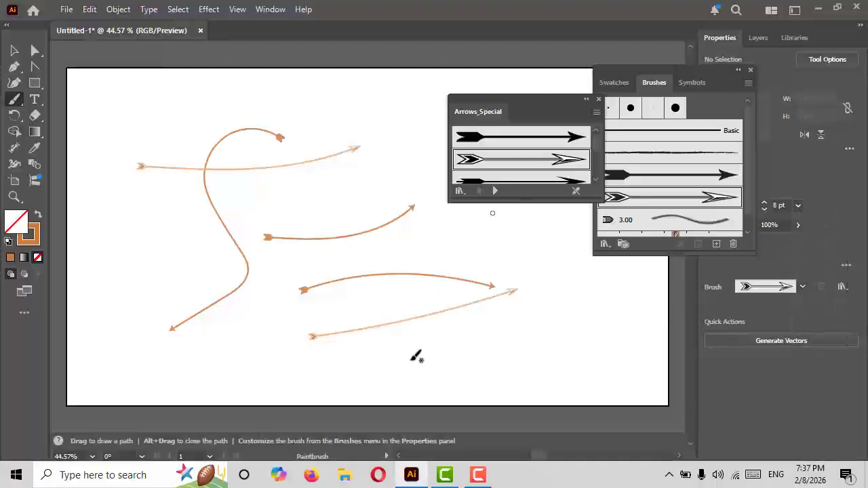
{"action": "left_click_drag", "start_coordinate": [599, 288], "coordinate": [596, 291]}
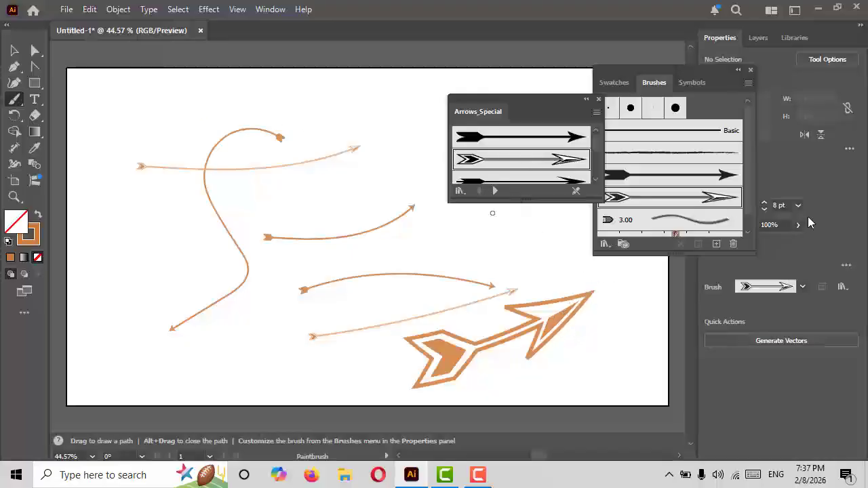
- Set the stroke weight to 6 pt and paint a straight, an arched and an S-shaped arrow with the solid-headed, triple-feathered Arrows_Special brush
{"action": "mouse_move", "coordinate": [671, 70]}
{"action": "left_mouse_down"}
{"action": "mouse_move", "coordinate": [591, 73]}
{"action": "mouse_move", "coordinate": [336, 36]}
{"action": "left_mouse_up"}
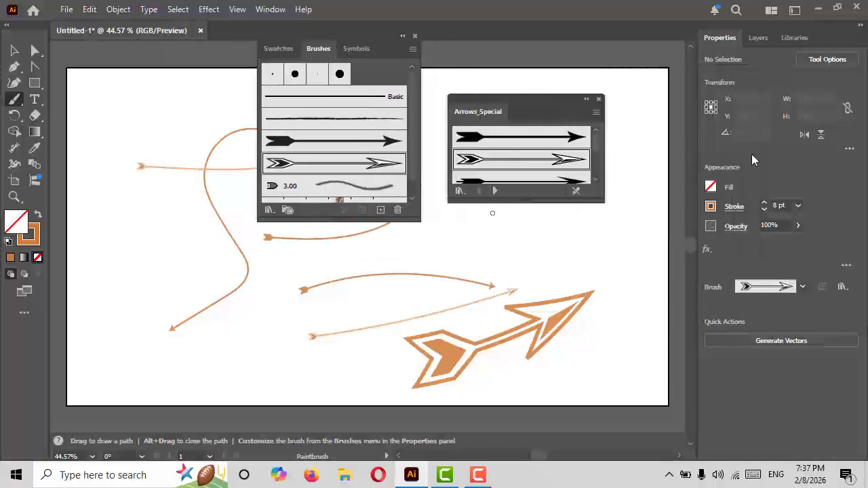
{"action": "left_click", "coordinate": [798, 205]}
{"action": "left_click", "coordinate": [810, 268]}
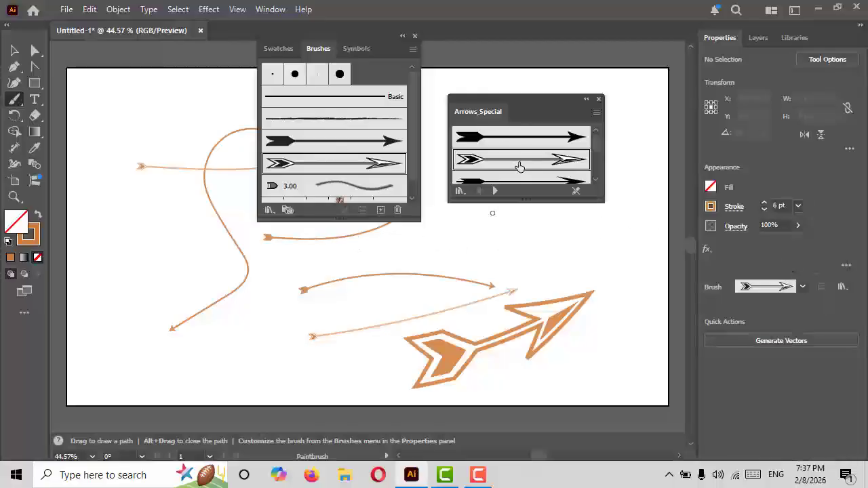
{"action": "scroll", "coordinate": [535, 170], "scroll_direction": "down", "scroll_amount": 2}
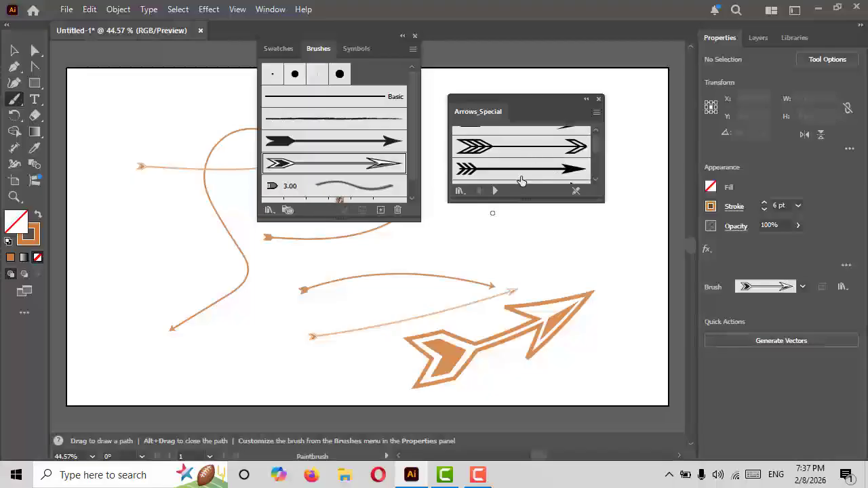
{"action": "left_click", "coordinate": [521, 178]}
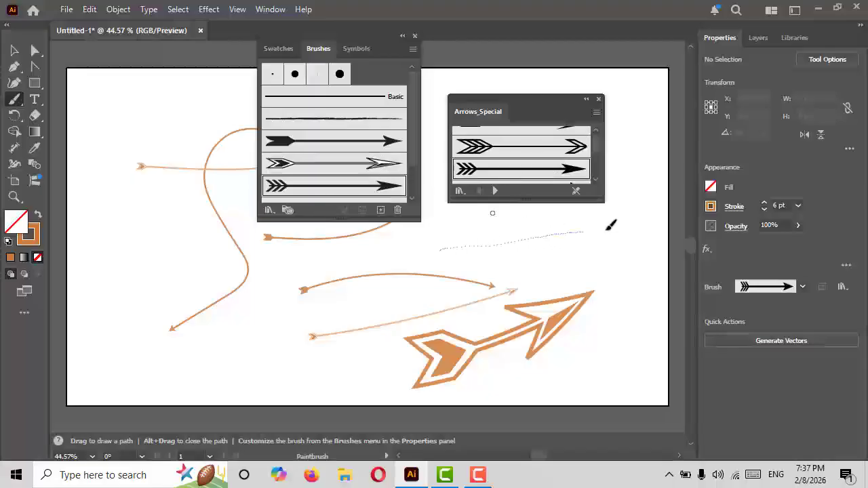
{"action": "left_click_drag", "start_coordinate": [608, 228], "coordinate": [608, 230]}
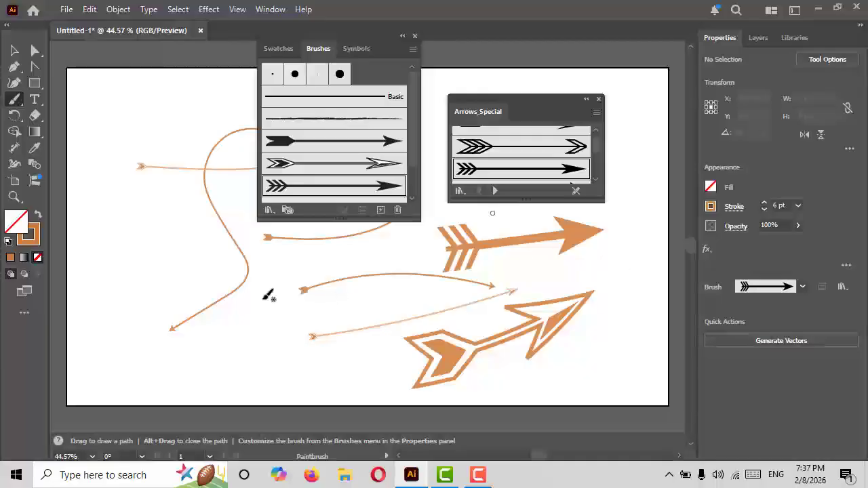
{"action": "left_click_drag", "start_coordinate": [248, 298], "coordinate": [265, 351]}
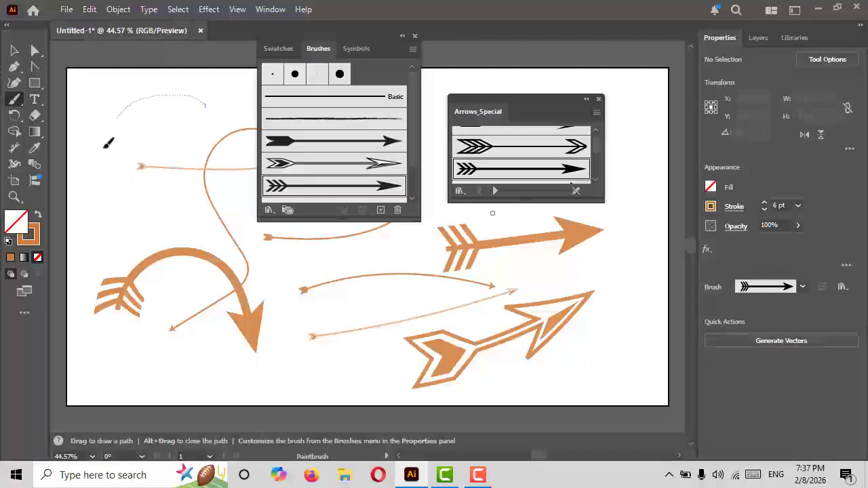
{"action": "mouse_move", "coordinate": [106, 146]}
{"action": "left_mouse_down"}
{"action": "mouse_move", "coordinate": [173, 226]}
{"action": "mouse_move", "coordinate": [178, 245]}
{"action": "left_mouse_up"}
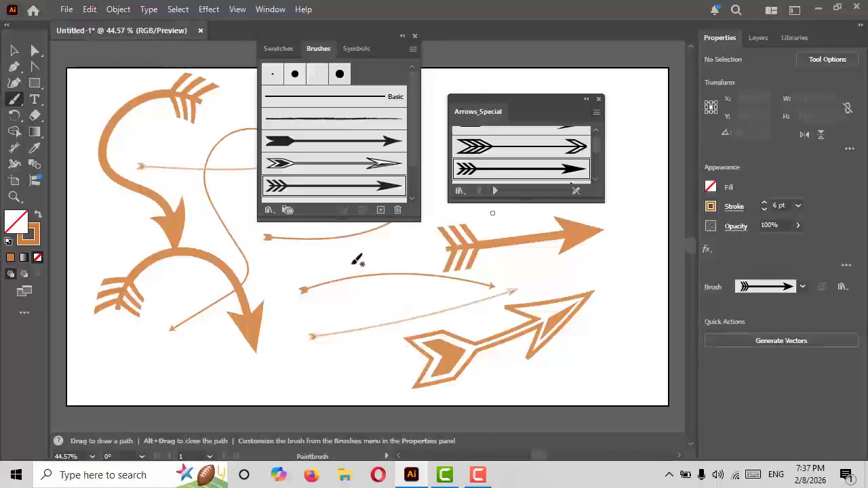
- Choose the decorative arrow brush with a broken shaft and small triangles, and paint two short arrows along the artboard's lower part
{"action": "scroll", "coordinate": [543, 173], "scroll_direction": "down", "scroll_amount": 2}
{"action": "scroll", "coordinate": [542, 172], "scroll_direction": "down", "scroll_amount": 2}
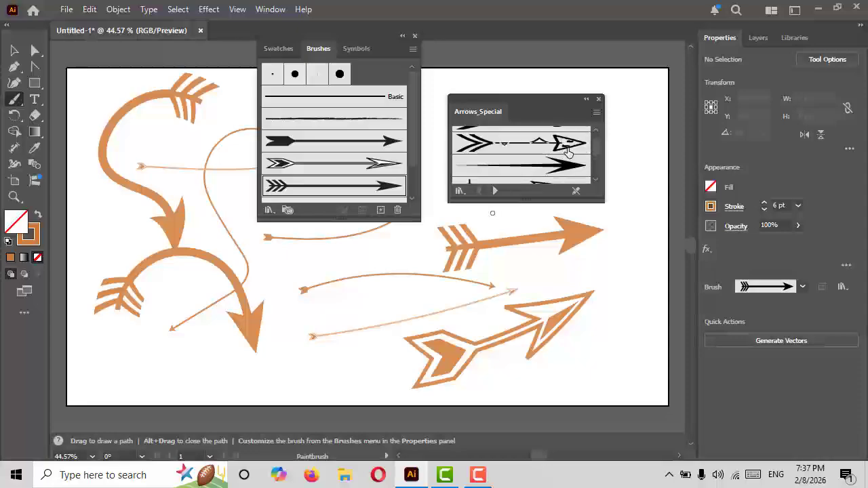
{"action": "left_click", "coordinate": [569, 146]}
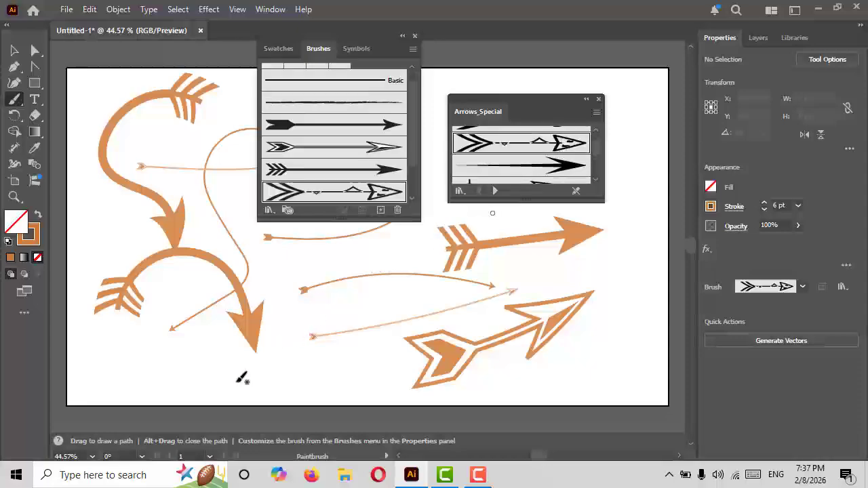
{"action": "left_click_drag", "start_coordinate": [366, 351], "coordinate": [393, 345]}
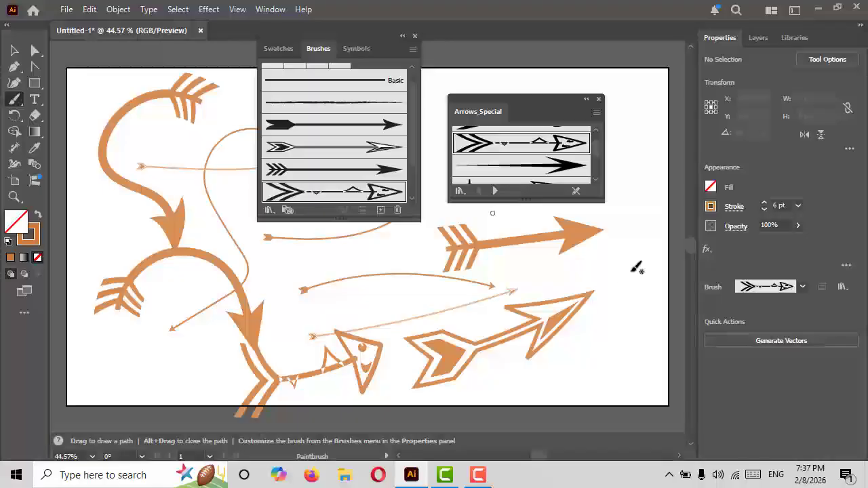
{"action": "mouse_move", "coordinate": [630, 274]}
{"action": "left_mouse_down"}
{"action": "mouse_move", "coordinate": [614, 317]}
{"action": "mouse_move", "coordinate": [573, 364]}
{"action": "left_mouse_up"}
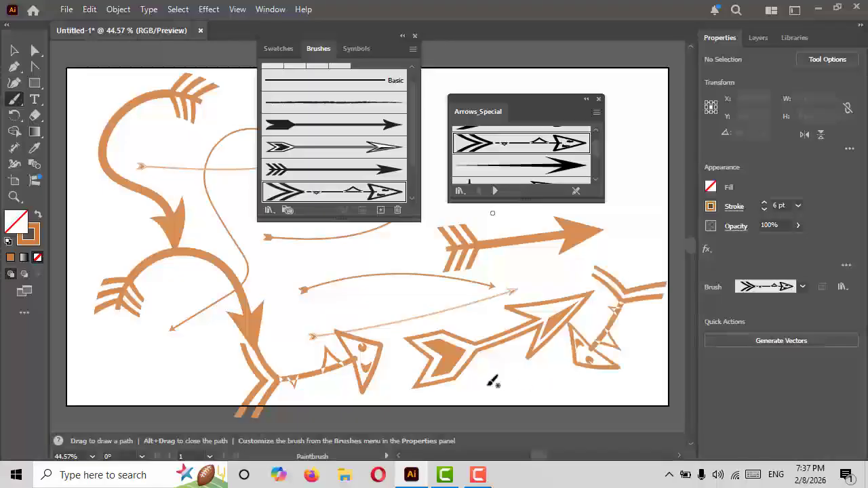
- Choose the thick solid black arrow brush and paint two short curved arrows mid-artboard, moving the Brushes panel clear of the drawing area
{"action": "scroll", "coordinate": [555, 173], "scroll_direction": "down", "scroll_amount": 1}
{"action": "left_click", "coordinate": [546, 161]}
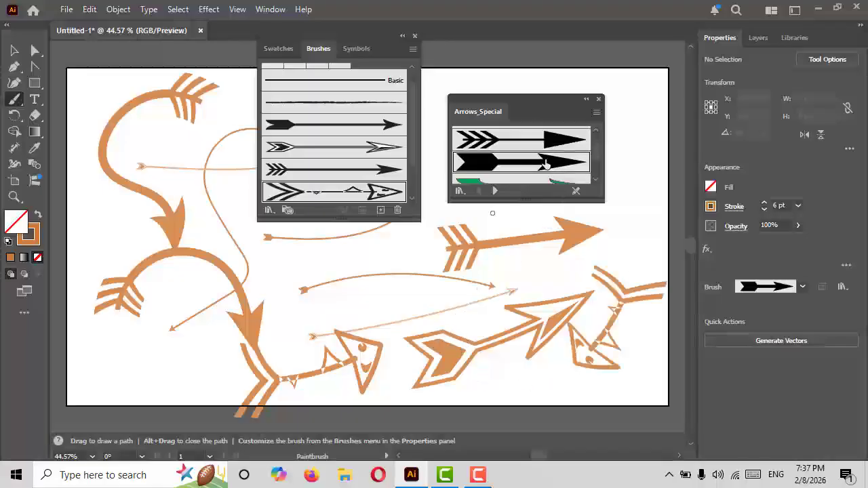
{"action": "left_click_drag", "start_coordinate": [390, 238], "coordinate": [444, 312]}
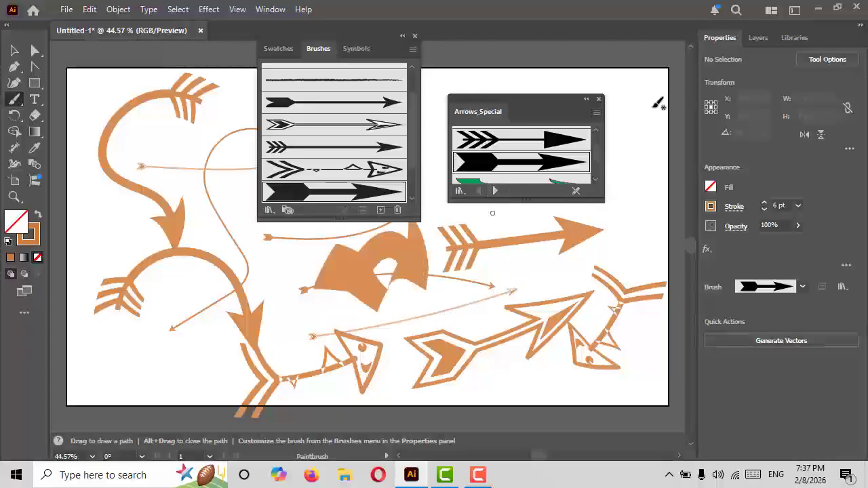
{"action": "left_click_drag", "start_coordinate": [360, 43], "coordinate": [454, 47]}
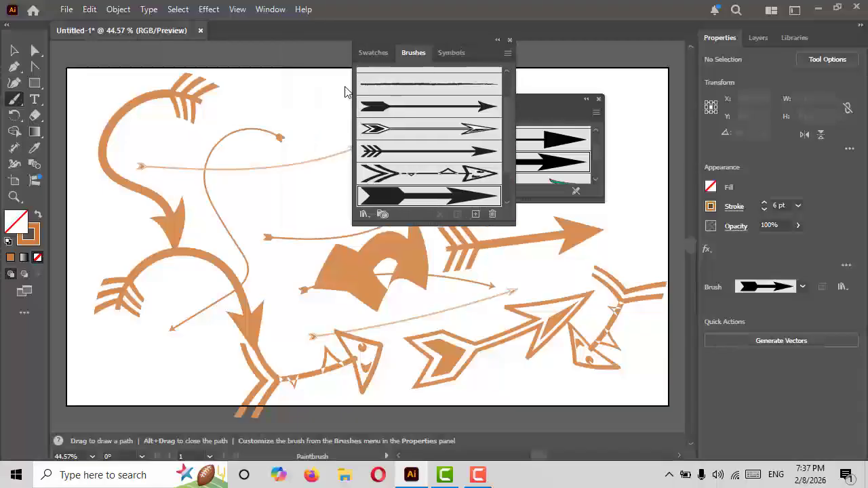
{"action": "left_click_drag", "start_coordinate": [309, 151], "coordinate": [338, 146]}
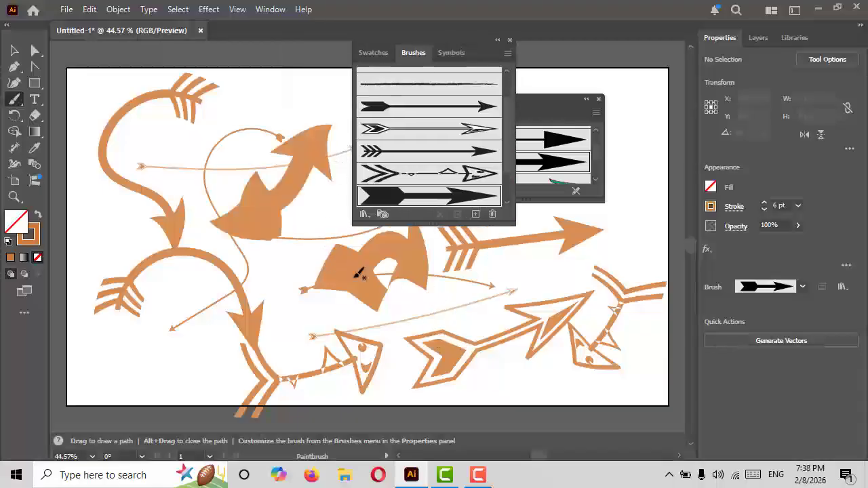
- Select the thick outlined 8 pt arrow with the Direct Selection tool and change its stroke color to red
{"action": "key", "text": "a"}
{"action": "left_click", "coordinate": [438, 360]}
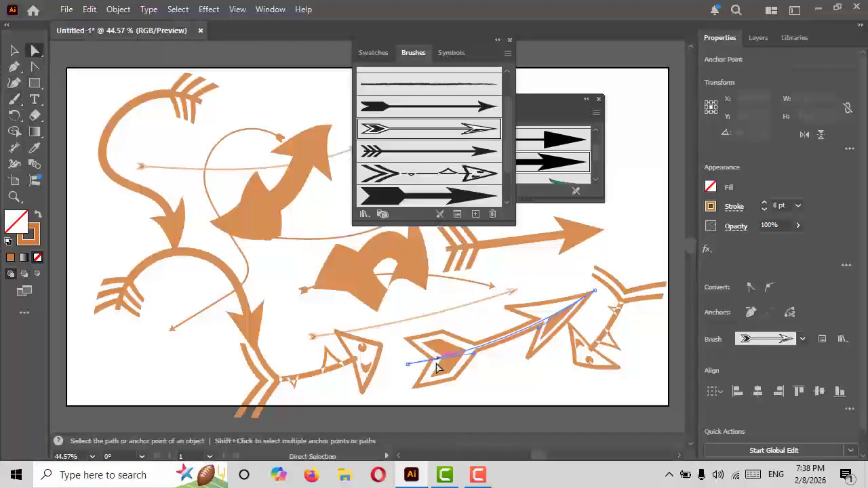
{"action": "left_click", "coordinate": [710, 207]}
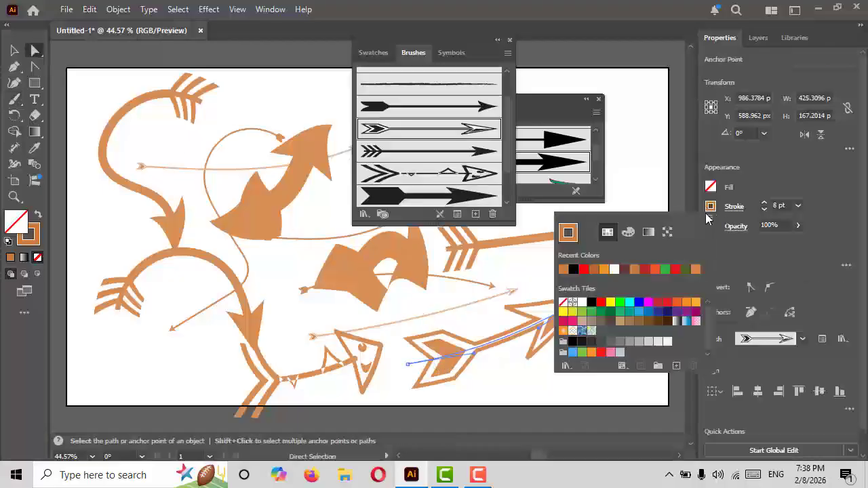
{"action": "left_click", "coordinate": [679, 270]}
{"action": "left_click", "coordinate": [772, 173]}
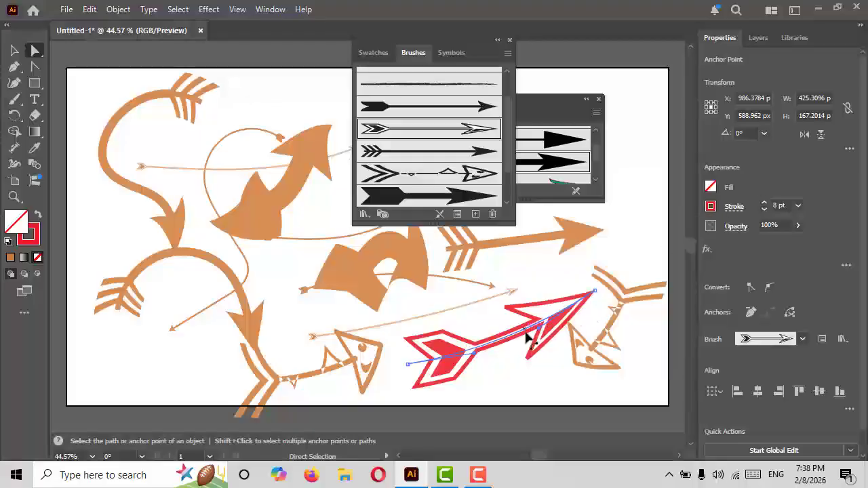
- Shift the red arrow slightly down and left, and pull its tip anchor upward to make it steeper
{"action": "mouse_move", "coordinate": [526, 333]}
{"action": "left_mouse_down"}
{"action": "mouse_move", "coordinate": [525, 340]}
{"action": "mouse_move", "coordinate": [515, 336]}
{"action": "left_mouse_up"}
{"action": "left_click", "coordinate": [493, 374]}
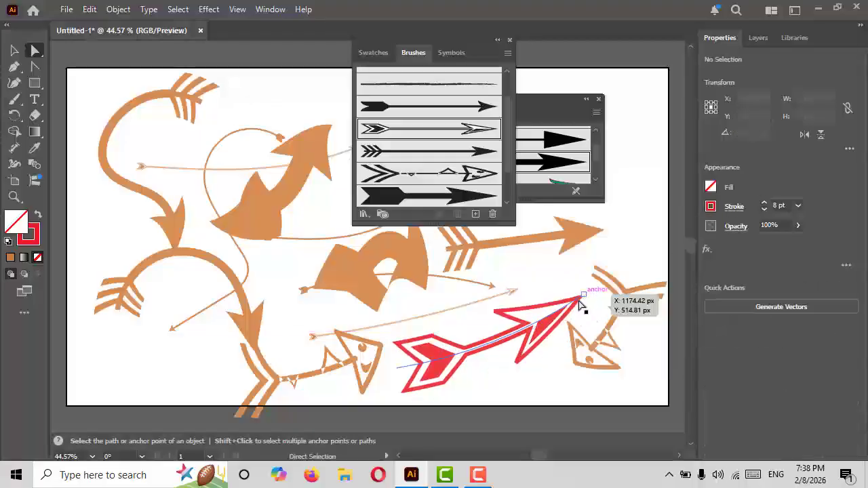
{"action": "left_click_drag", "start_coordinate": [580, 302], "coordinate": [592, 271]}
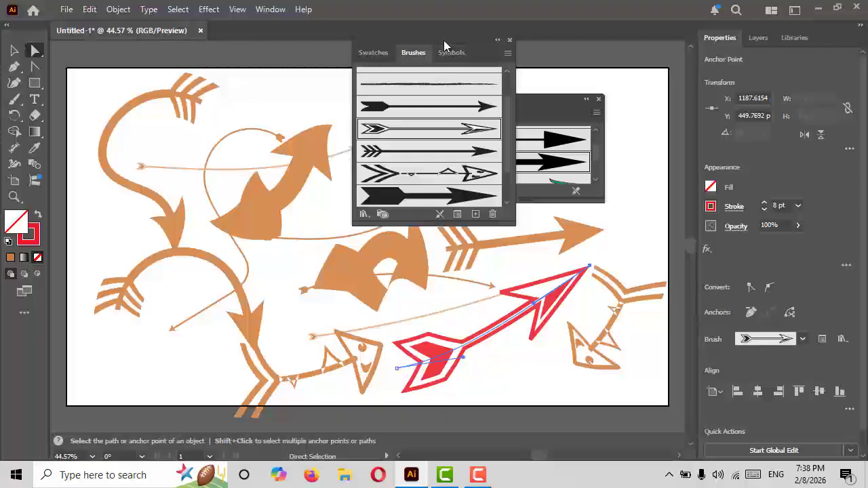
- Move the Brushes panel off the Arrows_Special library and try the green arrow and the striped arrow brushes on the selected red arrow
{"action": "left_click_drag", "start_coordinate": [443, 48], "coordinate": [358, 61]}
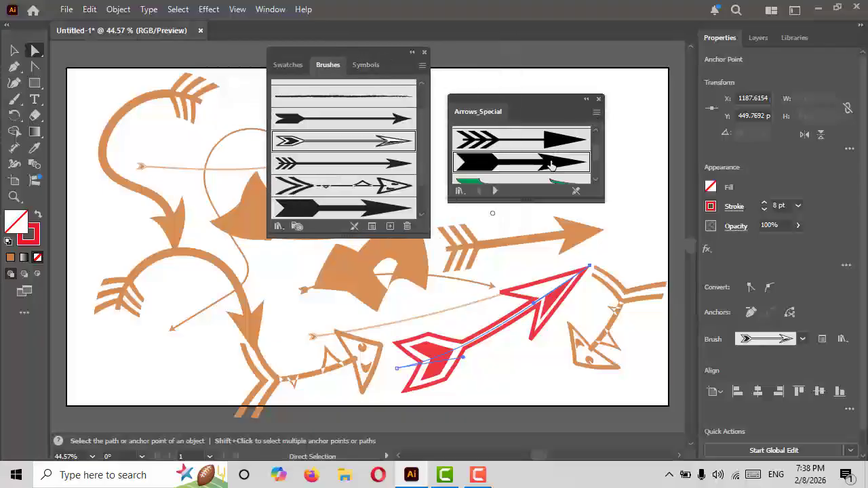
{"action": "scroll", "coordinate": [551, 165], "scroll_direction": "down", "scroll_amount": 2}
{"action": "left_click", "coordinate": [539, 133]}
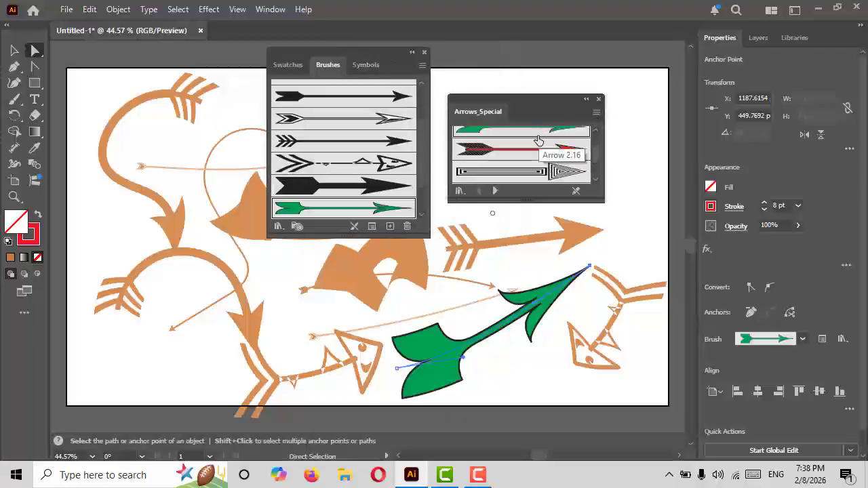
{"action": "left_click", "coordinate": [547, 171]}
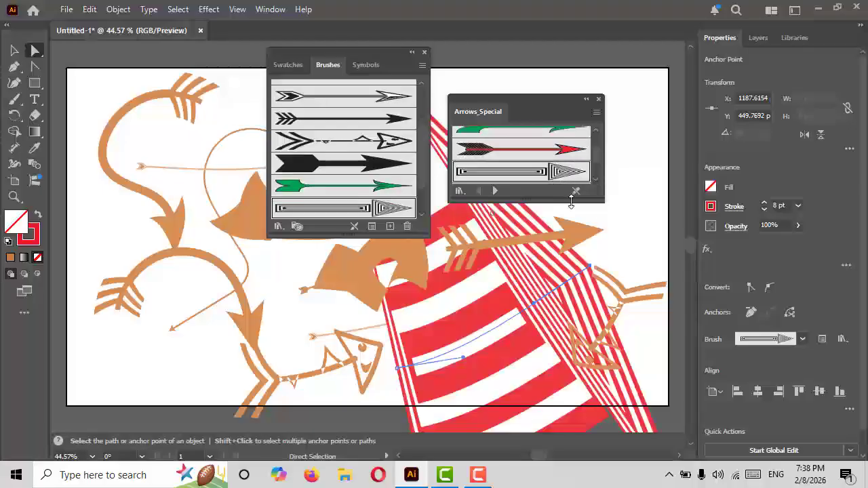
- Apply the green arrow brush to the striped red stroke and the double-headed arrow brush to the orange feathered arrow above it
{"action": "left_click", "coordinate": [574, 134]}
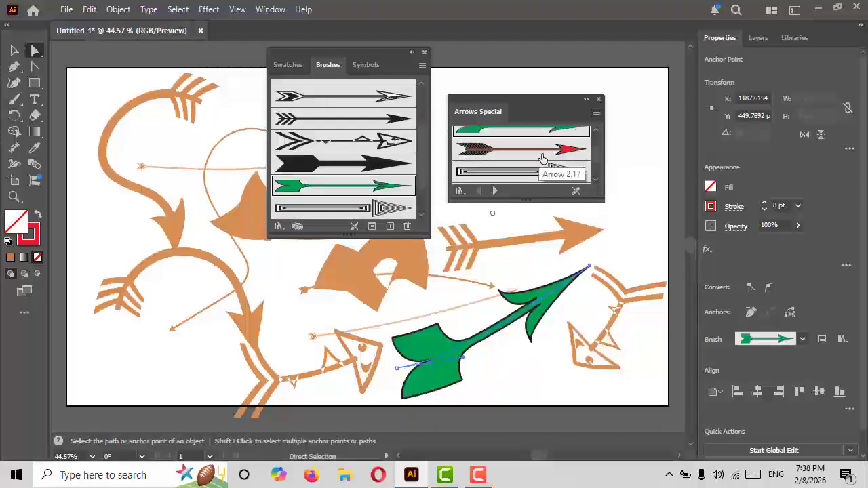
{"action": "key", "text": "v"}
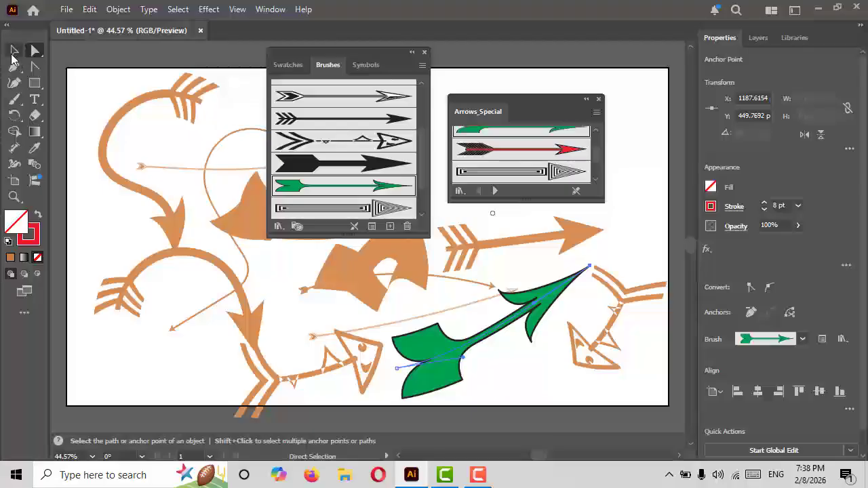
{"action": "left_click", "coordinate": [536, 241]}
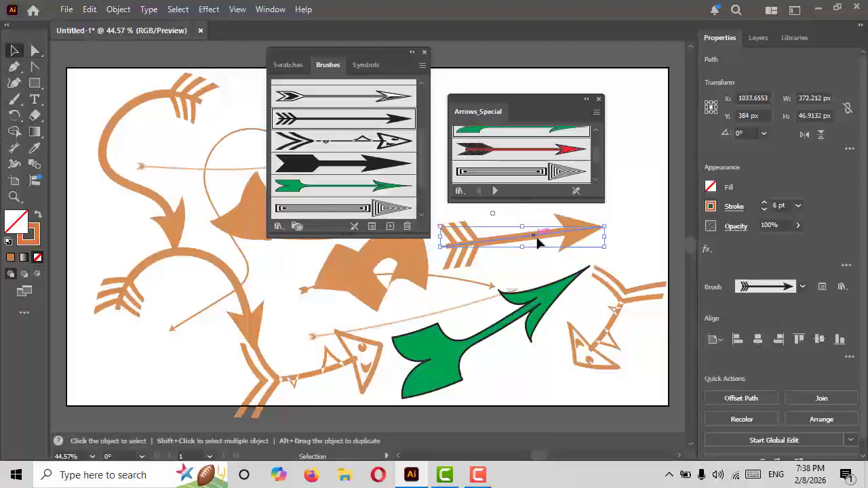
{"action": "scroll", "coordinate": [543, 157], "scroll_direction": "down", "scroll_amount": 2}
{"action": "left_click", "coordinate": [544, 160]}
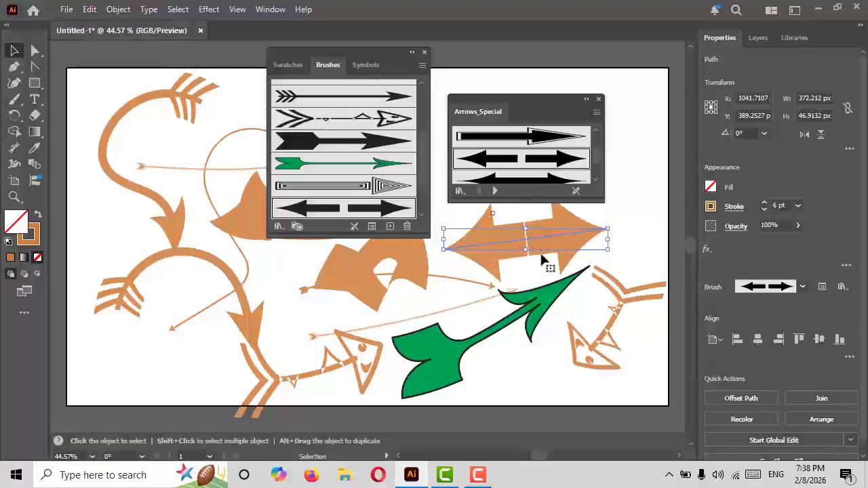
- Restyle the orange stroke with the black-sleeved and white-sleeved pointing-hand brushes, rotate it clockwise until nearly level, and shift it slightly
{"action": "scroll", "coordinate": [551, 157], "scroll_direction": "down", "scroll_amount": 3}
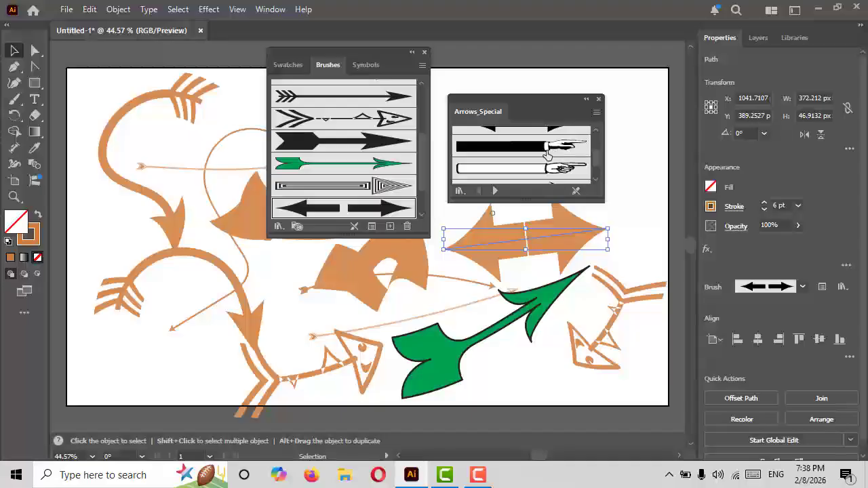
{"action": "left_click", "coordinate": [546, 155]}
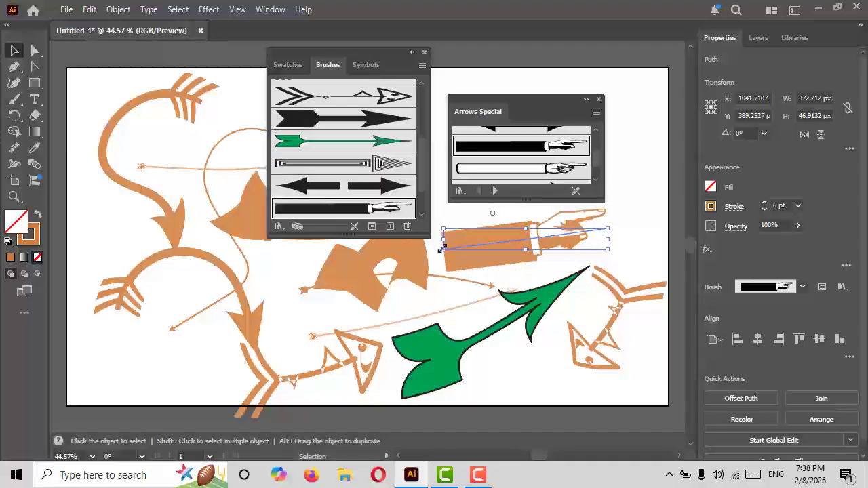
{"action": "left_click", "coordinate": [549, 169]}
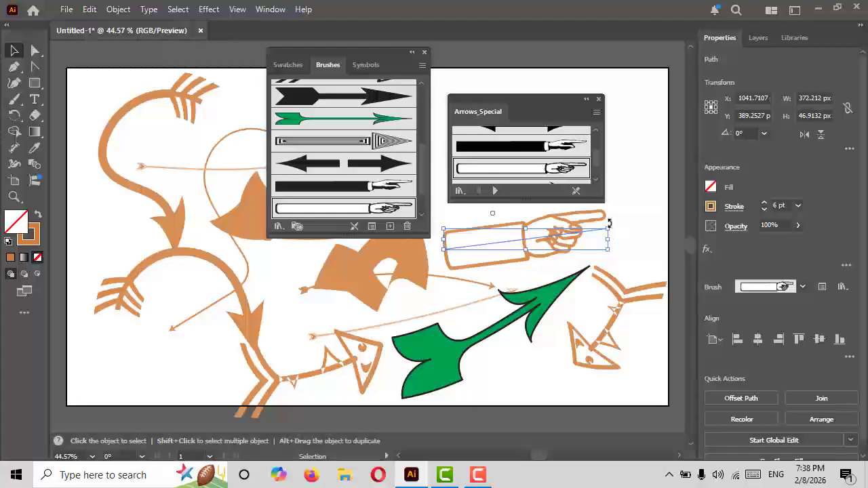
{"action": "left_click_drag", "start_coordinate": [610, 229], "coordinate": [604, 248]}
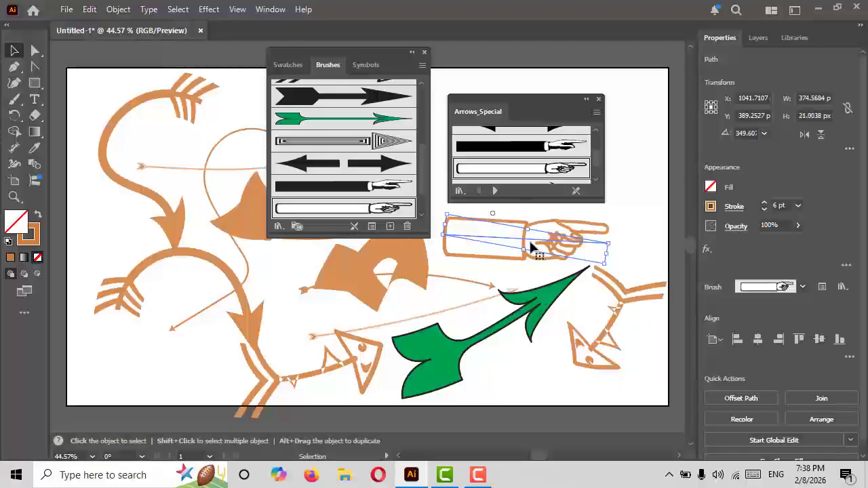
{"action": "mouse_move", "coordinate": [516, 257]}
{"action": "left_mouse_down"}
{"action": "mouse_move", "coordinate": [523, 274]}
{"action": "mouse_move", "coordinate": [499, 271]}
{"action": "mouse_move", "coordinate": [535, 234]}
{"action": "left_mouse_up"}
- Move the Brushes panel off the artwork, then select all the painted strokes and delete them to clear the artboard
{"action": "mouse_move", "coordinate": [374, 52]}
{"action": "left_mouse_down"}
{"action": "mouse_move", "coordinate": [543, 97]}
{"action": "mouse_move", "coordinate": [571, 98]}
{"action": "mouse_move", "coordinate": [589, 78]}
{"action": "left_mouse_up"}
{"action": "left_click_drag", "start_coordinate": [87, 96], "coordinate": [622, 396]}
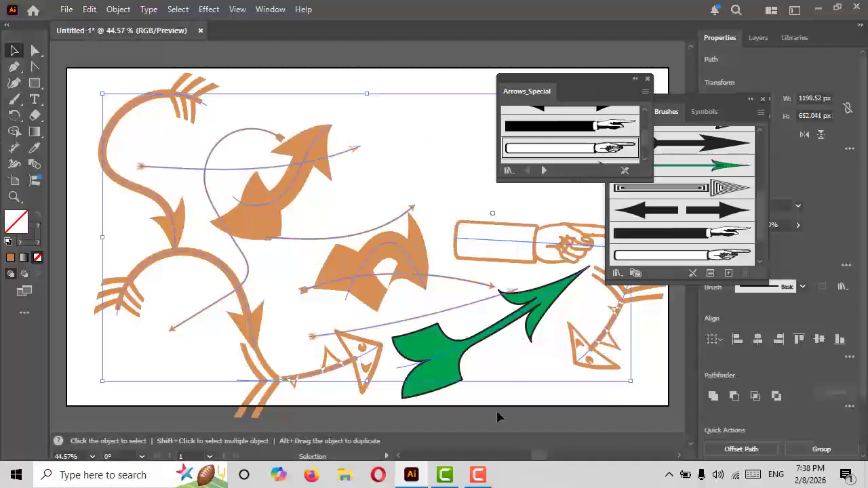
{"action": "key", "text": "Delete"}
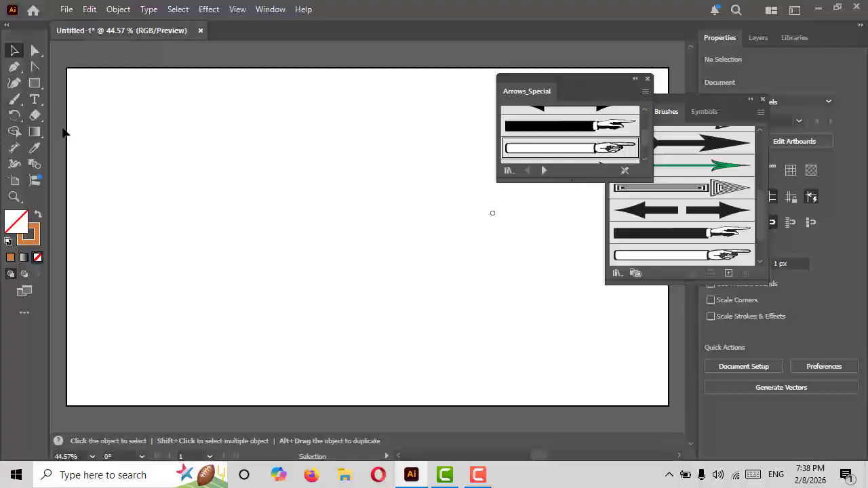
- Paint an arched arrow about 712 px wide and 233 px high with the Paintbrush, using the feathered, triangular-headed Arrows_Special brush at 6 pt
{"action": "left_click", "coordinate": [14, 99]}
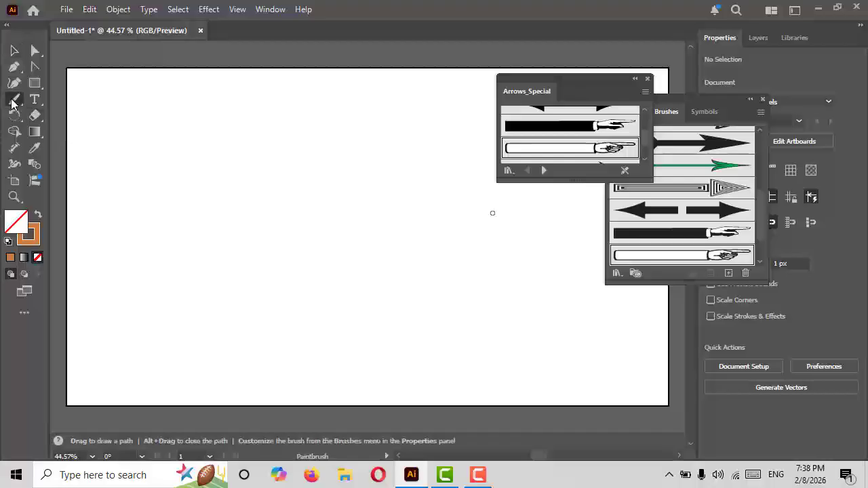
{"action": "left_click", "coordinate": [589, 132]}
{"action": "scroll", "coordinate": [589, 132], "scroll_direction": "up", "scroll_amount": 2}
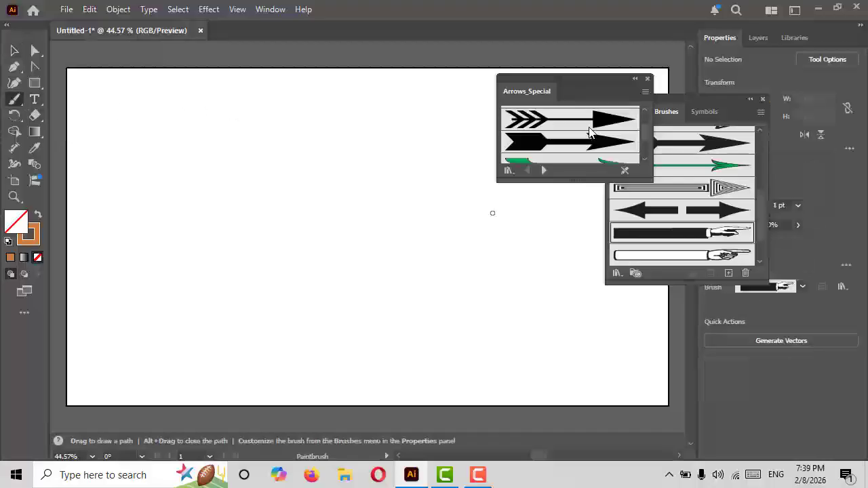
{"action": "scroll", "coordinate": [589, 132], "scroll_direction": "down", "scroll_amount": 1}
{"action": "left_click", "coordinate": [585, 119]}
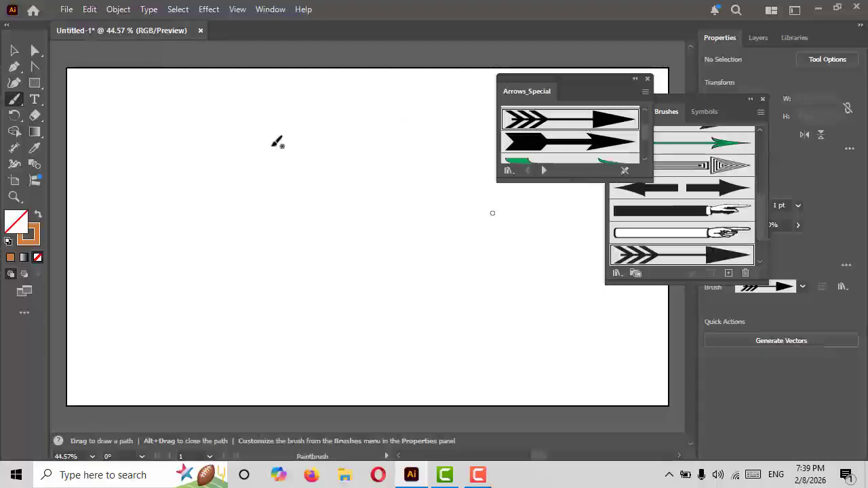
{"action": "left_click", "coordinate": [797, 207]}
{"action": "left_click", "coordinate": [821, 296]}
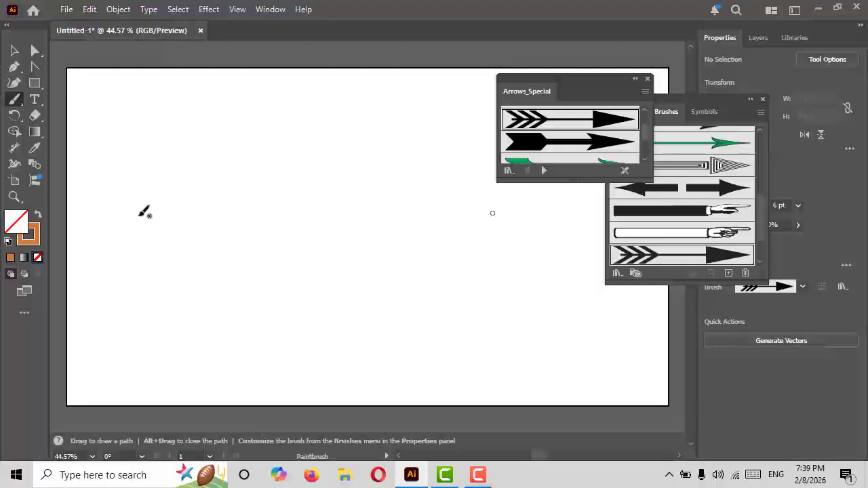
{"action": "left_click_drag", "start_coordinate": [470, 261], "coordinate": [470, 263]}
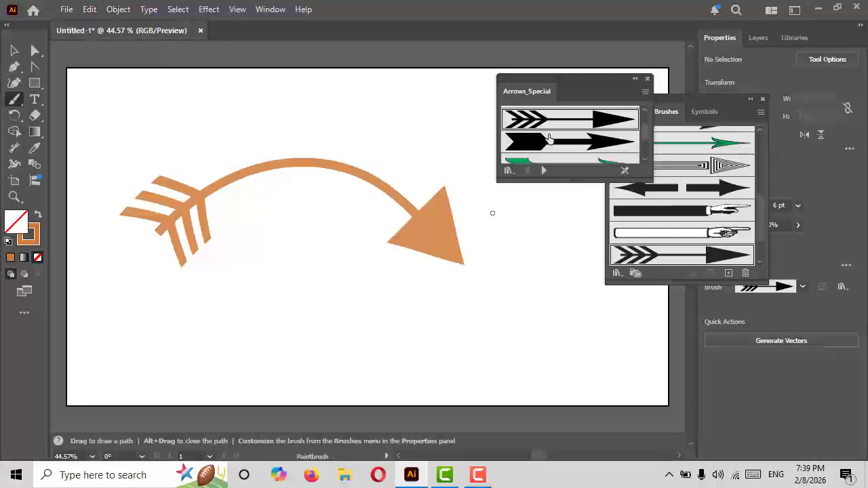
- Select the arched arrow and try the Arrow 2.12 brush and the patterned-shaft feathered arrow brush on it
{"action": "left_click", "coordinate": [14, 51]}
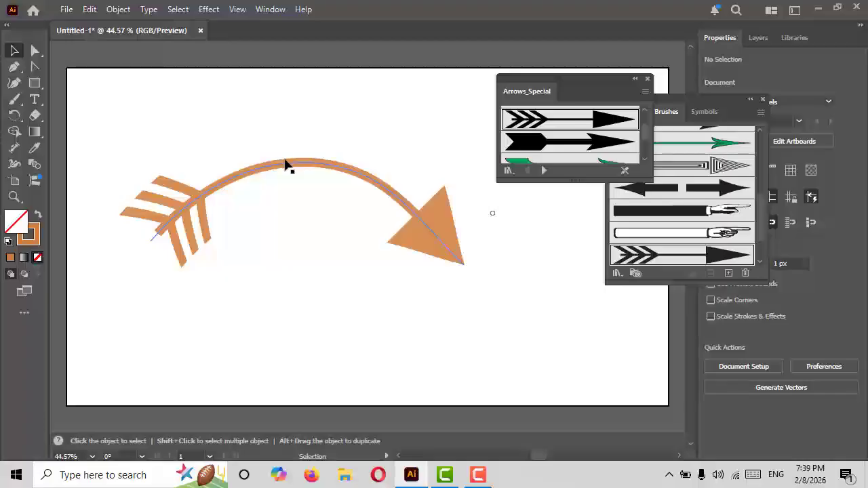
{"action": "left_click", "coordinate": [287, 166]}
{"action": "scroll", "coordinate": [596, 132], "scroll_direction": "down", "scroll_amount": 2}
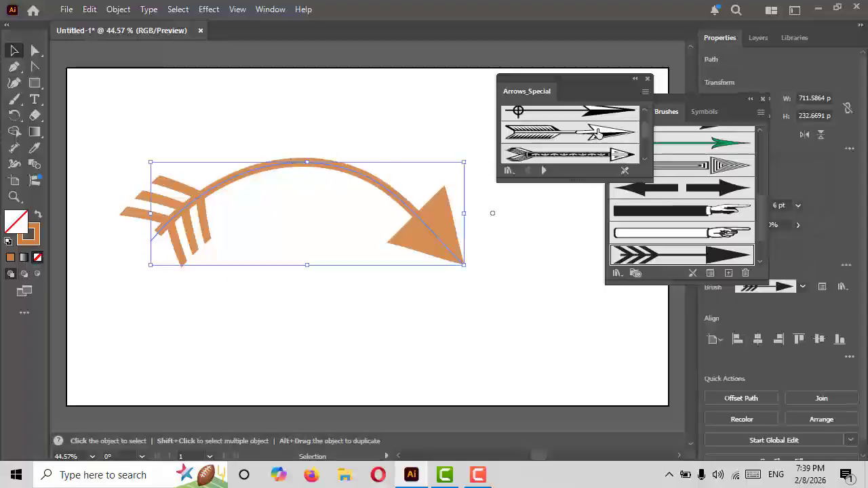
{"action": "left_click", "coordinate": [599, 133]}
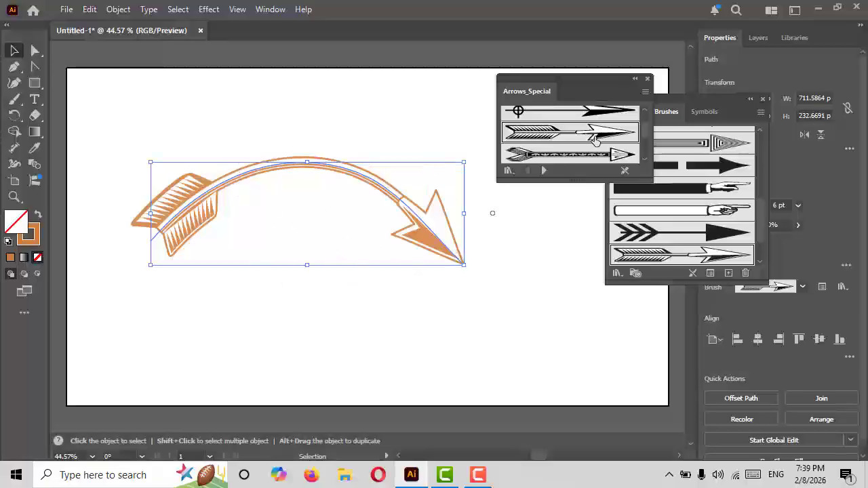
{"action": "left_click", "coordinate": [590, 156]}
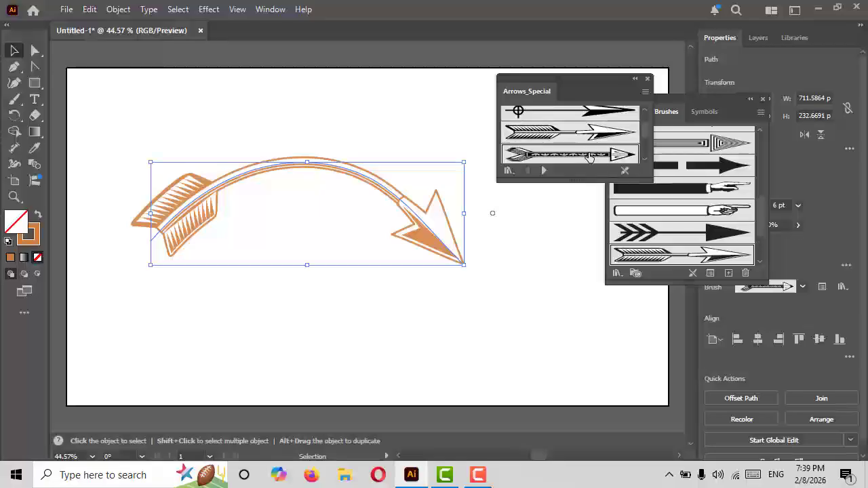
{"action": "left_click", "coordinate": [592, 135]}
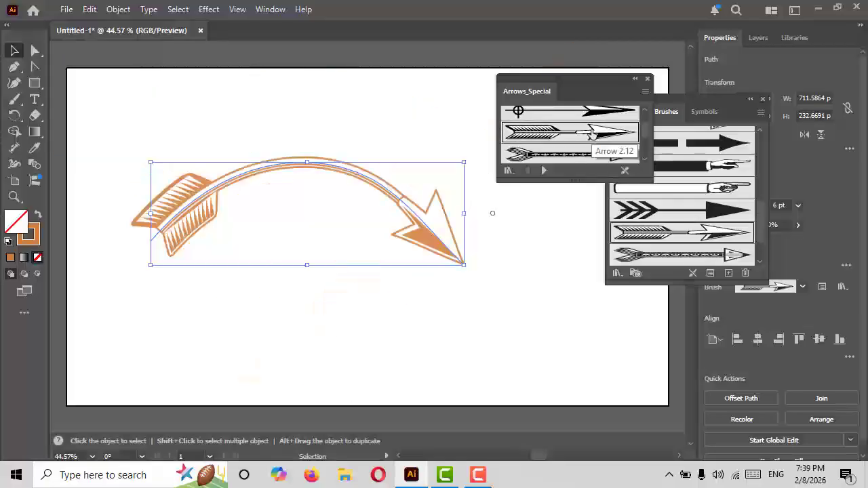
- Try the circle-tailed and outlined split-shaft brushes on the arched arrow, settle on the open-headed feathered brush, and rotate the arrow slightly
{"action": "left_click", "coordinate": [602, 115]}
{"action": "scroll", "coordinate": [610, 141], "scroll_direction": "down", "scroll_amount": 2}
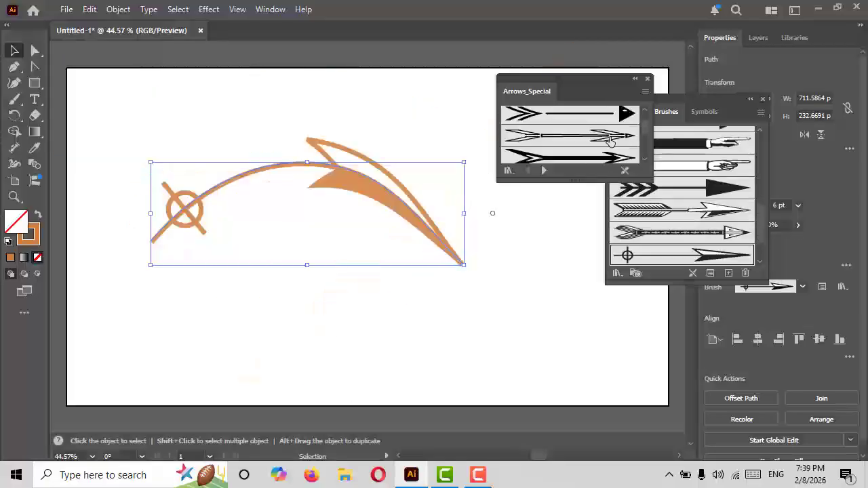
{"action": "left_click", "coordinate": [610, 139]}
{"action": "scroll", "coordinate": [609, 135], "scroll_direction": "down", "scroll_amount": 3}
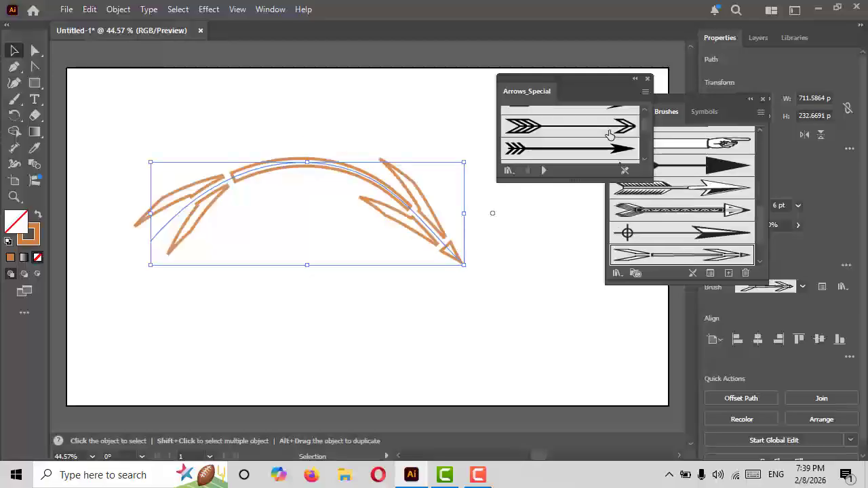
{"action": "left_click", "coordinate": [610, 131]}
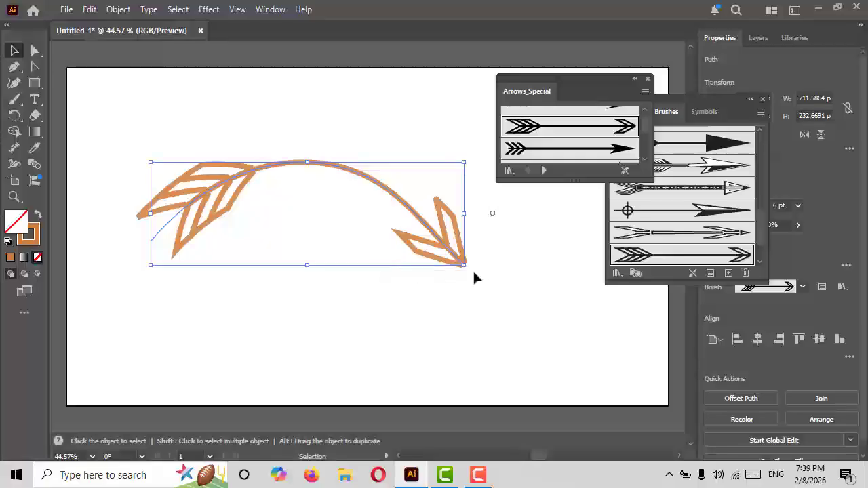
{"action": "mouse_move", "coordinate": [467, 270]}
{"action": "left_mouse_down"}
{"action": "mouse_move", "coordinate": [477, 231]}
{"action": "mouse_move", "coordinate": [467, 283]}
{"action": "mouse_move", "coordinate": [467, 267]}
{"action": "left_mouse_up"}
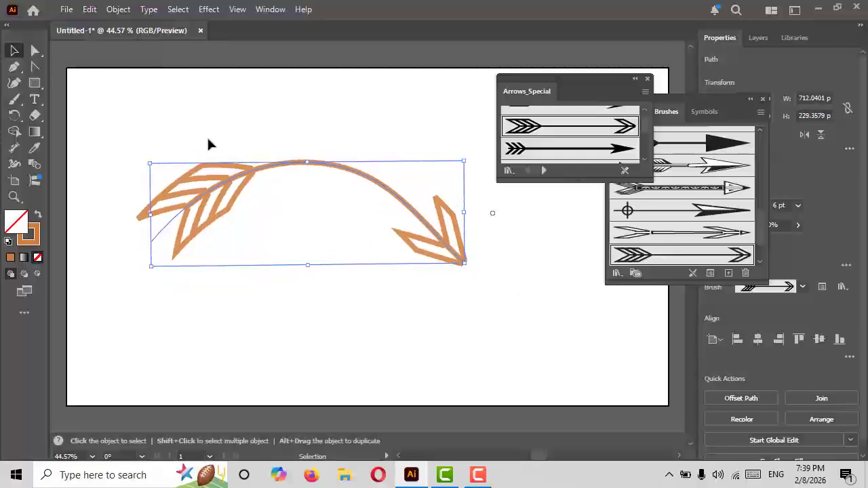
- Reshape the arched arrow into a wave with the Direct Selection tool by adjusting the curve and a direction handle and extending the tip outward
{"action": "left_click", "coordinate": [35, 51]}
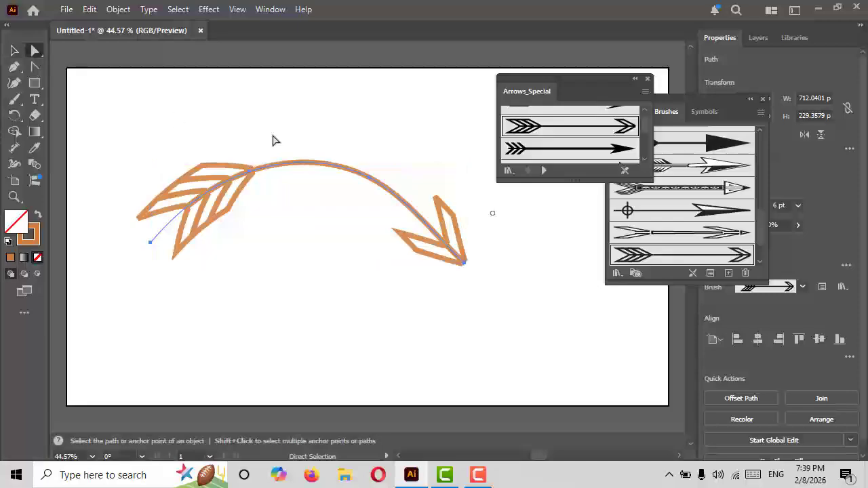
{"action": "left_click_drag", "start_coordinate": [363, 177], "coordinate": [356, 191]}
{"action": "left_click", "coordinate": [360, 191]}
{"action": "left_click_drag", "start_coordinate": [359, 193], "coordinate": [353, 207]}
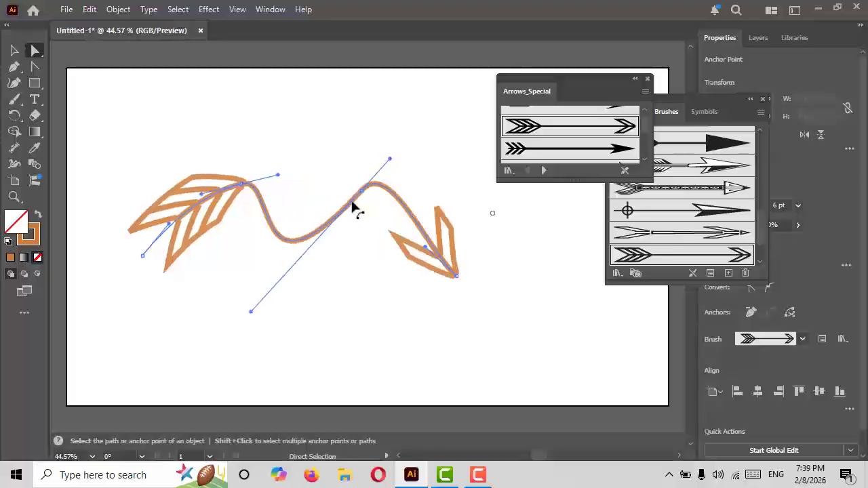
{"action": "left_click_drag", "start_coordinate": [390, 158], "coordinate": [451, 141]}
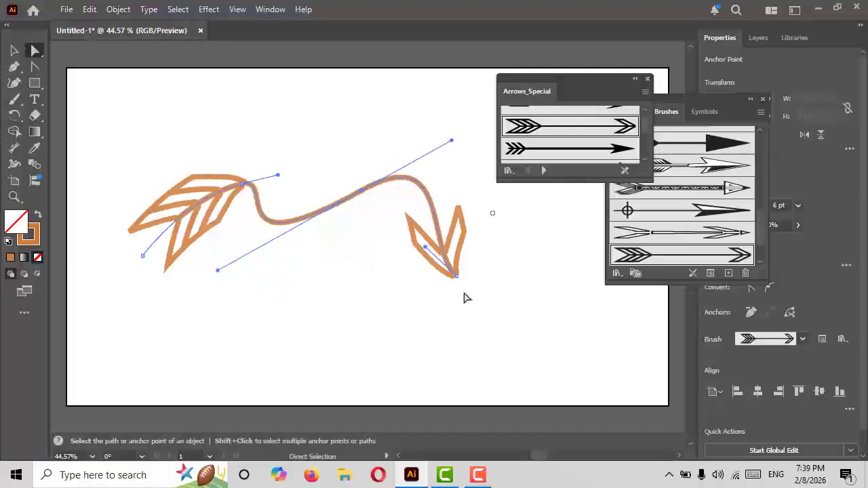
{"action": "left_click_drag", "start_coordinate": [455, 275], "coordinate": [527, 270]}
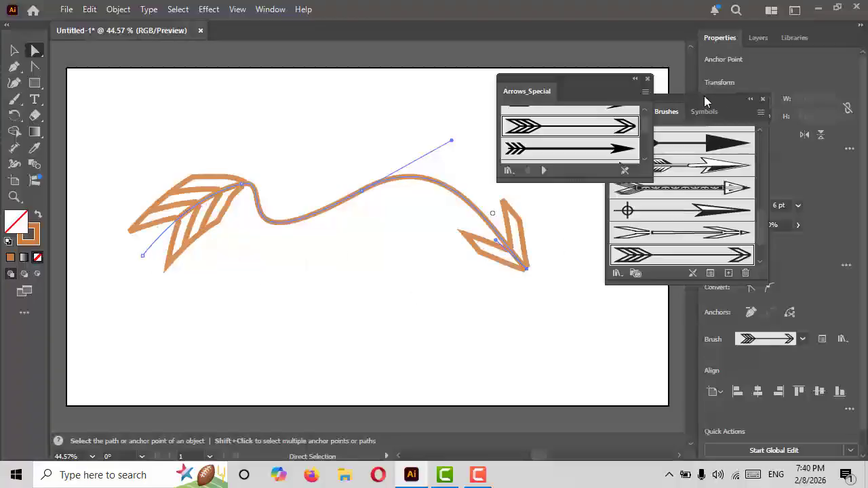
- Move the Brushes panel clear of the stroke properties and change the wavy arrow's stroke color to red
{"action": "mouse_move", "coordinate": [704, 108]}
{"action": "left_mouse_down"}
{"action": "mouse_move", "coordinate": [706, 138]}
{"action": "mouse_move", "coordinate": [610, 292]}
{"action": "left_mouse_up"}
{"action": "left_click", "coordinate": [711, 208]}
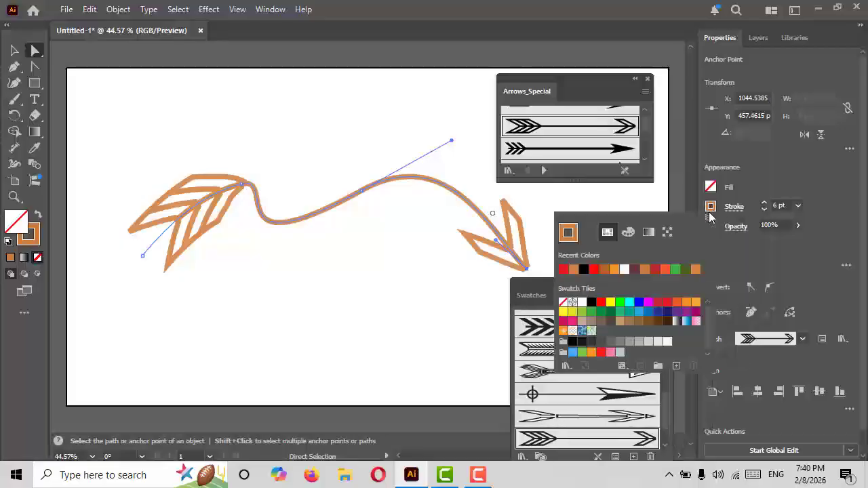
{"action": "left_click", "coordinate": [668, 303]}
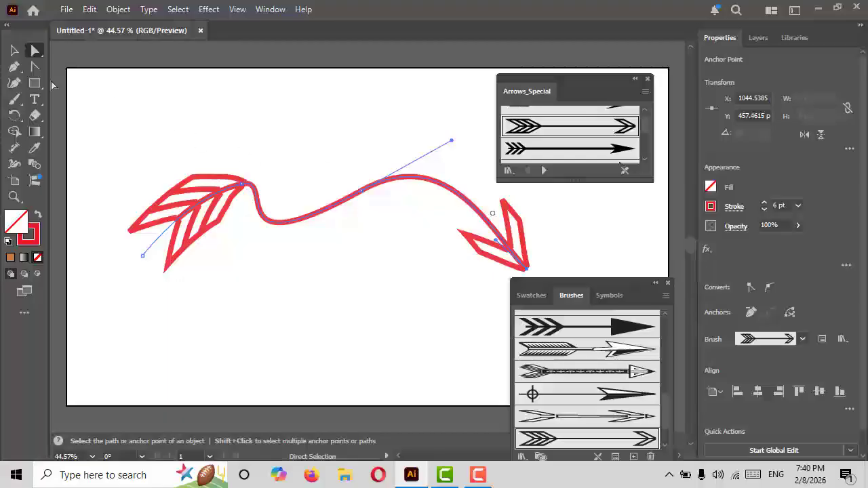
- Switch to the Selection tool and try the outlined block arrow brush and the white pointing-hand brush on the red wavy arrow
{"action": "left_click", "coordinate": [15, 52]}
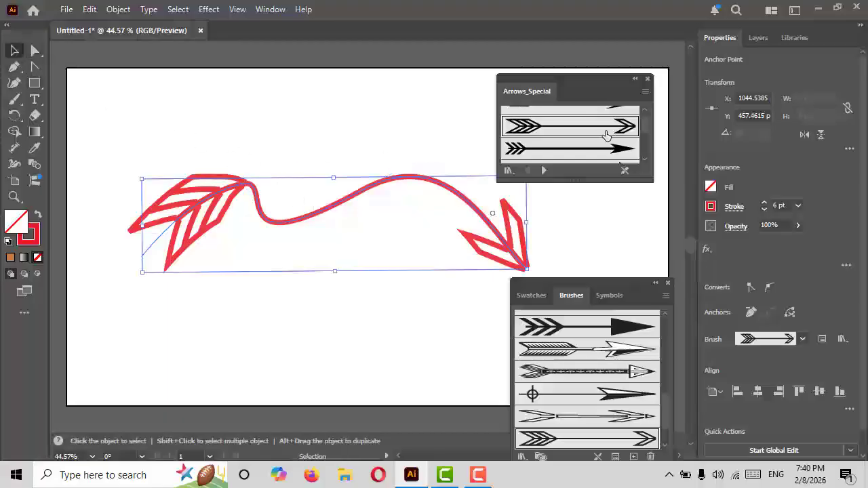
{"action": "scroll", "coordinate": [606, 135], "scroll_direction": "down", "scroll_amount": 6}
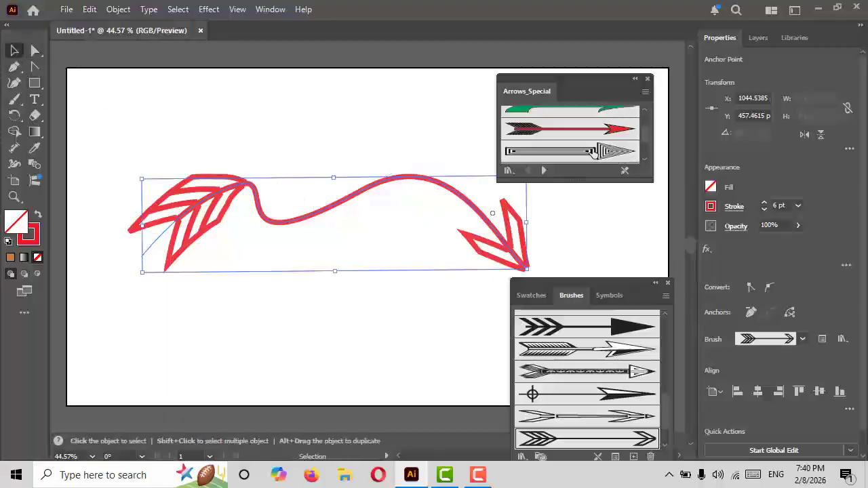
{"action": "scroll", "coordinate": [594, 153], "scroll_direction": "down", "scroll_amount": 2}
{"action": "left_click", "coordinate": [592, 124]}
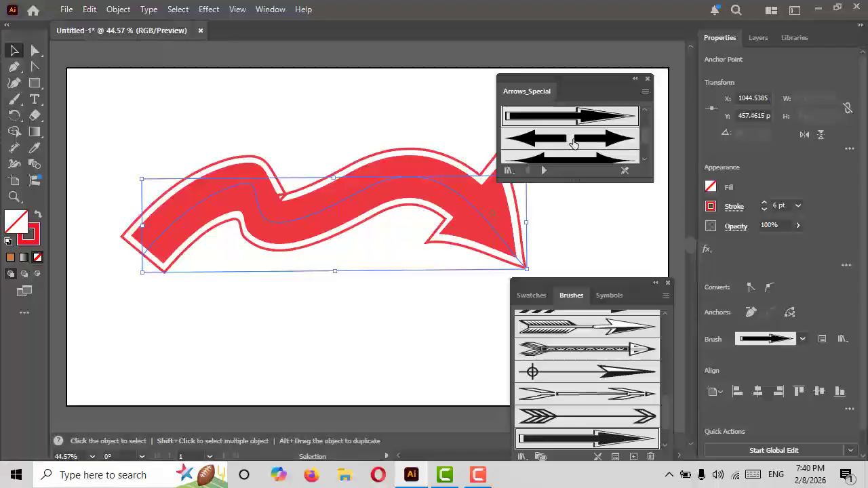
{"action": "scroll", "coordinate": [591, 146], "scroll_direction": "down", "scroll_amount": 3}
{"action": "left_click", "coordinate": [592, 148]}
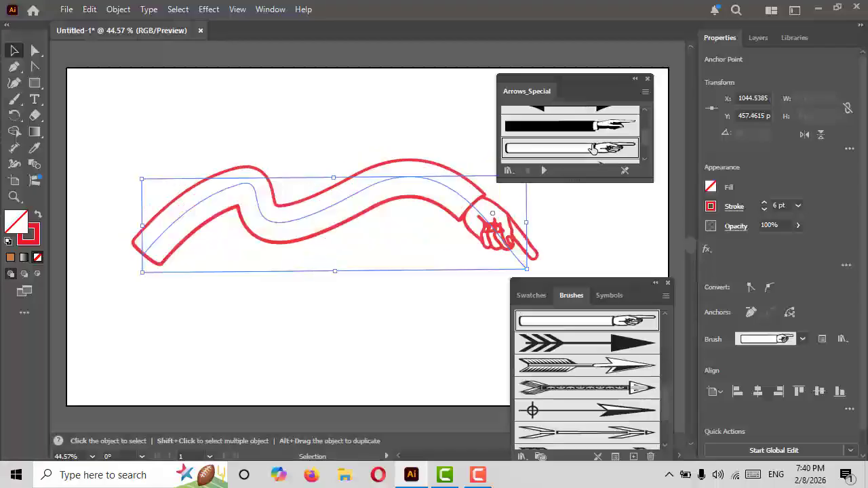
- Try the green Arrow 2.27, outlined tapered arrow and Arrow 2.31 brushes from the Arrows_Special library on the wavy stroke
{"action": "scroll", "coordinate": [592, 152], "scroll_direction": "down", "scroll_amount": 3}
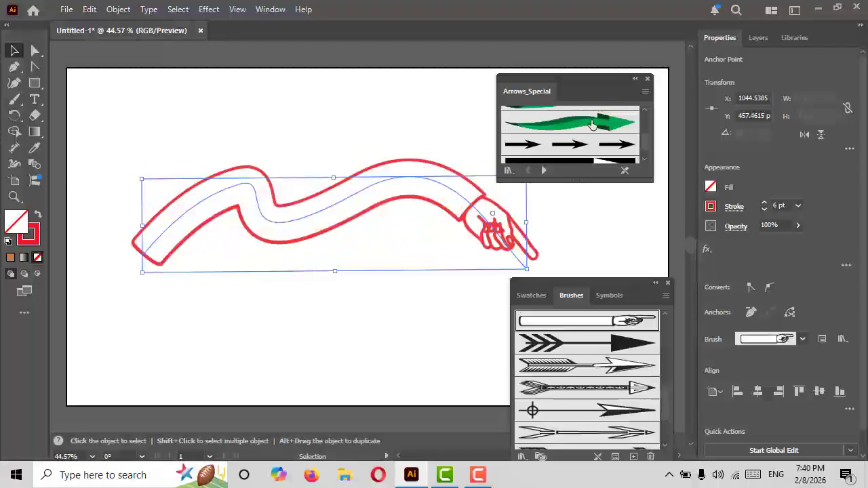
{"action": "left_click", "coordinate": [592, 124]}
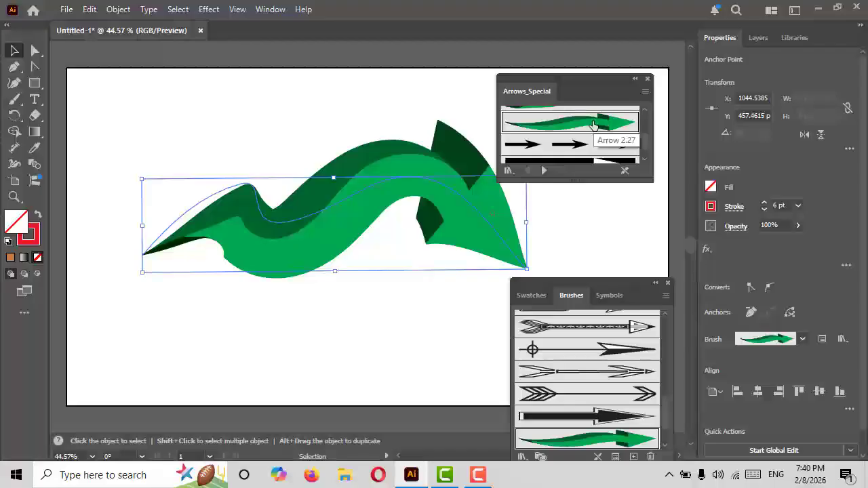
{"action": "scroll", "coordinate": [597, 135], "scroll_direction": "down", "scroll_amount": 2}
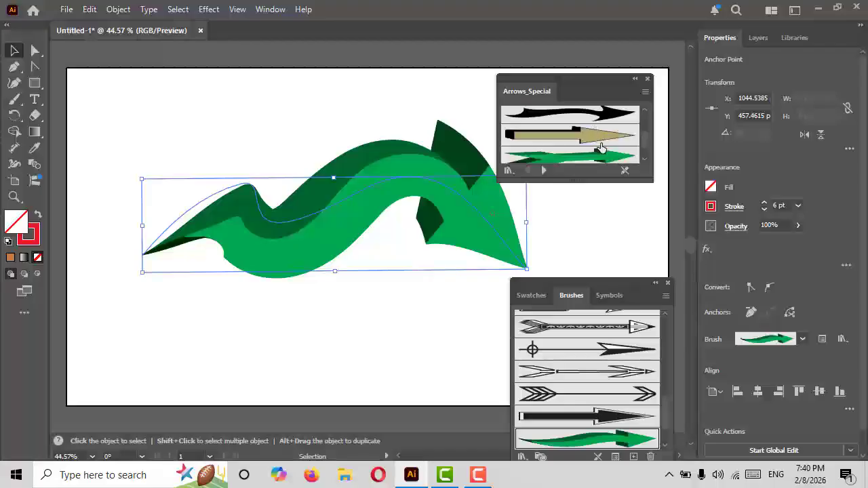
{"action": "scroll", "coordinate": [601, 147], "scroll_direction": "down", "scroll_amount": 4}
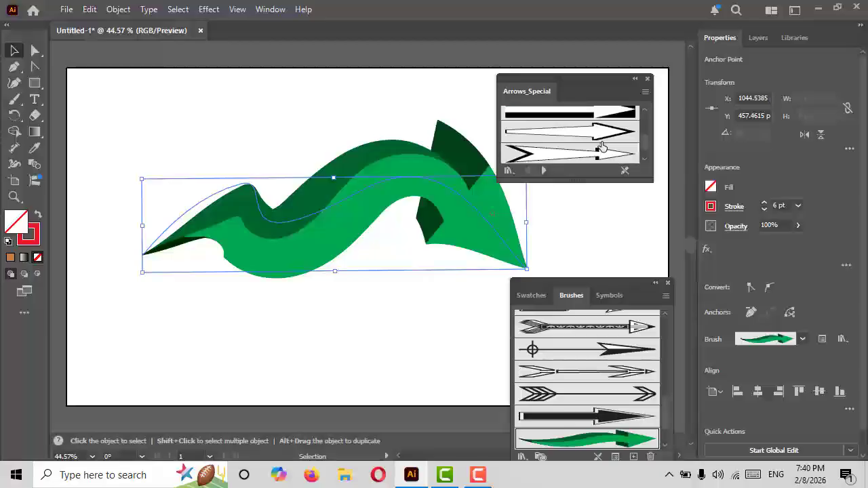
{"action": "left_click", "coordinate": [601, 133]}
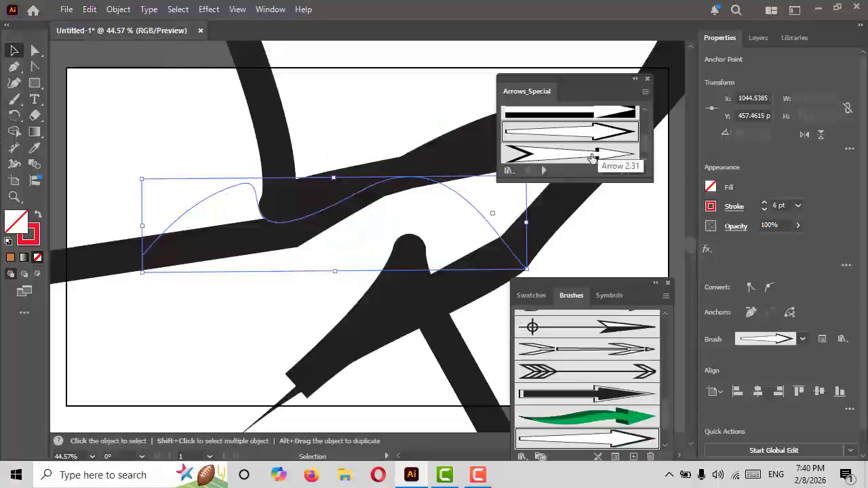
{"action": "left_click", "coordinate": [592, 157]}
- Apply the solid feathered Arrow 2.01 brush from the Arrows_Special library to the wavy stroke
{"action": "scroll", "coordinate": [593, 158], "scroll_direction": "down", "scroll_amount": 2}
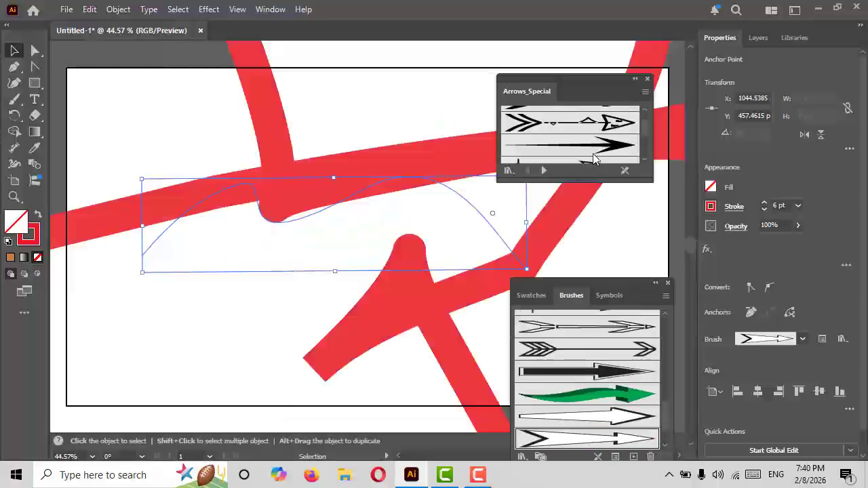
{"action": "scroll", "coordinate": [593, 158], "scroll_direction": "up", "scroll_amount": 2}
{"action": "left_click", "coordinate": [594, 119]}
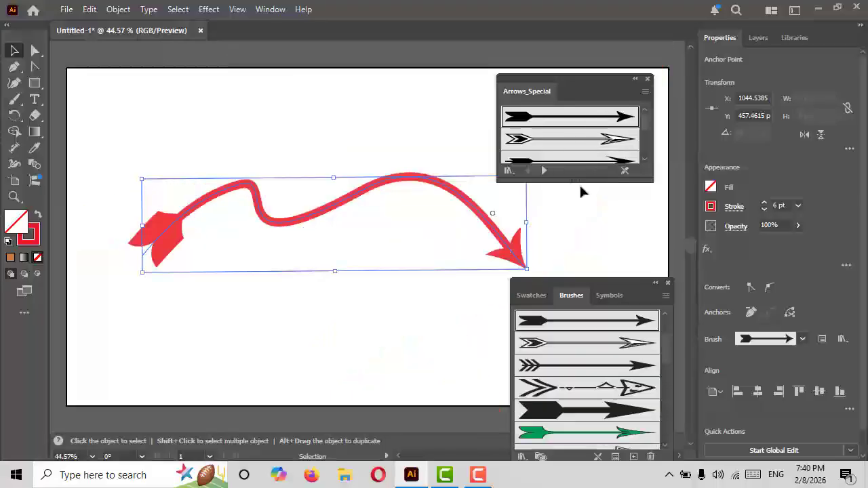
{"action": "scroll", "coordinate": [596, 154], "scroll_direction": "down", "scroll_amount": 1}
{"action": "scroll", "coordinate": [596, 154], "scroll_direction": "down", "scroll_amount": 2}
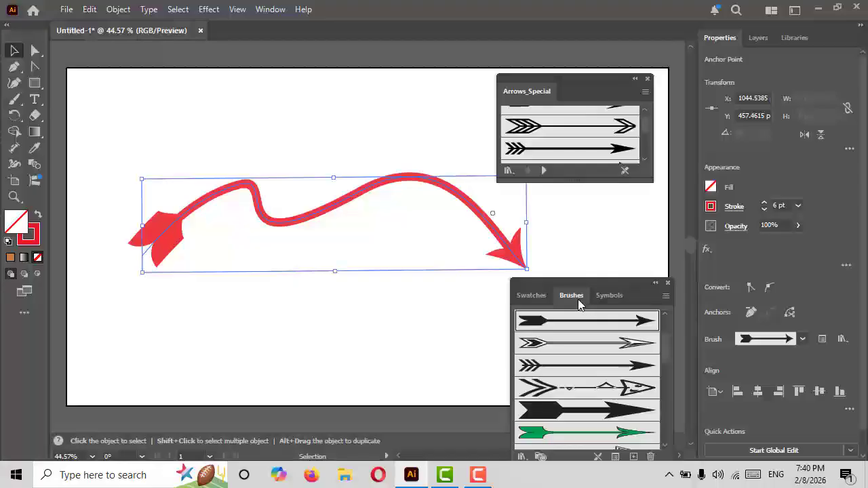
- Move the Brushes panel, compare the 3 pt. Round and 10 pt. Round brushes on the wavy stroke, and reapply the solid feathered arrow brush
{"action": "left_click_drag", "start_coordinate": [599, 288], "coordinate": [650, 210]}
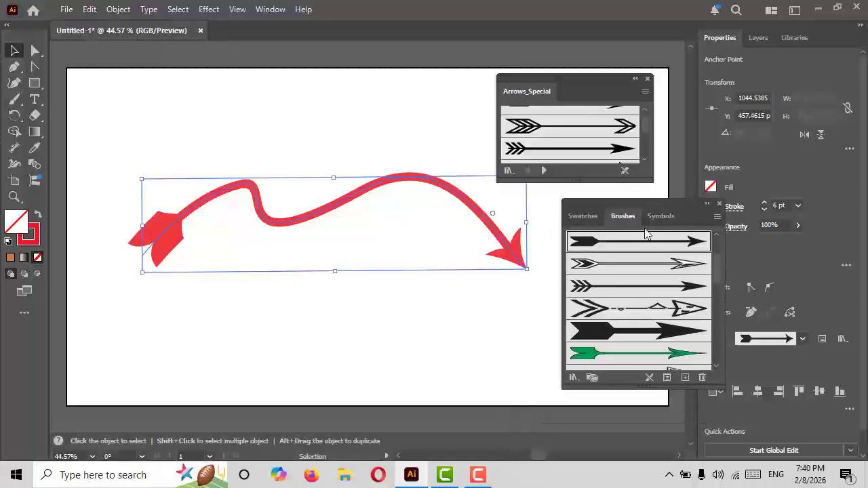
{"action": "scroll", "coordinate": [636, 271], "scroll_direction": "up", "scroll_amount": 3}
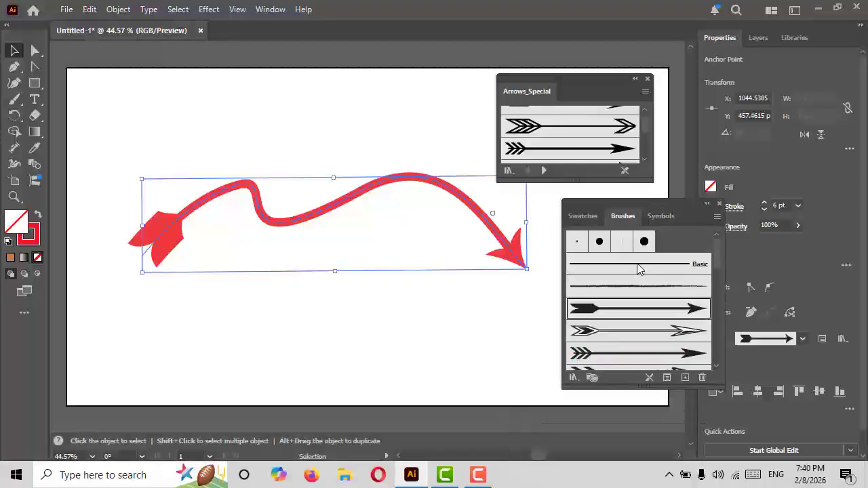
{"action": "left_click", "coordinate": [599, 243]}
{"action": "left_click", "coordinate": [578, 244]}
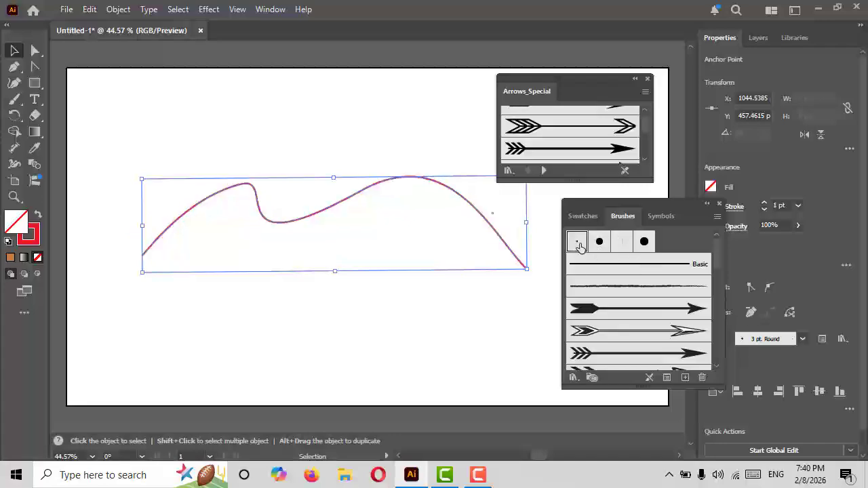
{"action": "left_click", "coordinate": [599, 243]}
{"action": "left_click", "coordinate": [578, 244]}
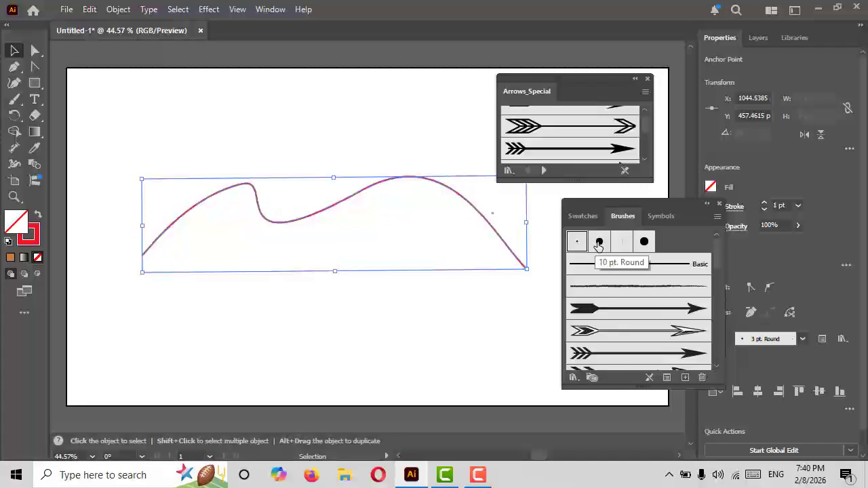
{"action": "left_click", "coordinate": [598, 242]}
{"action": "left_click", "coordinate": [624, 309]}
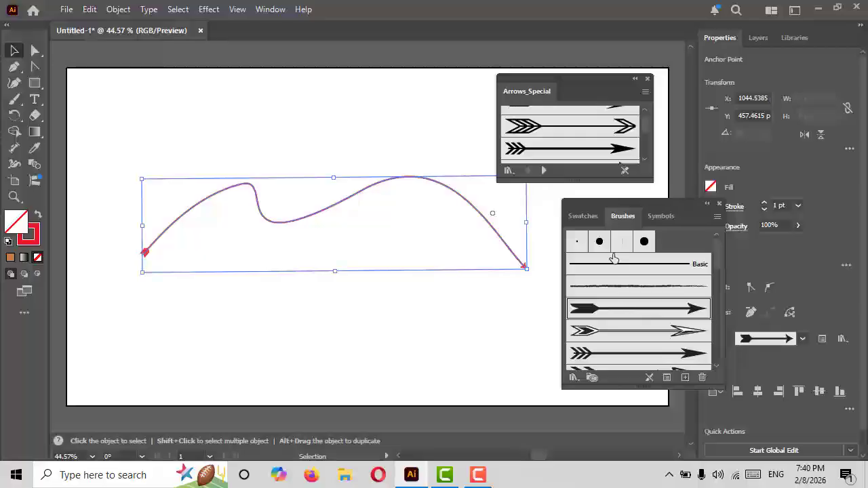
- Review the Art Brush Options of the Arrow 2.01 brush and enlarge the wavy arrow outward from its tail corner
{"action": "double_click", "coordinate": [627, 313]}
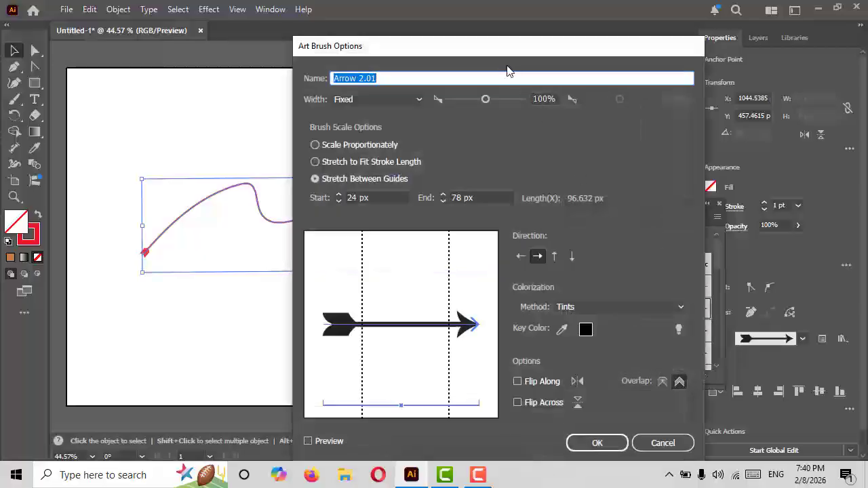
{"action": "left_click_drag", "start_coordinate": [497, 55], "coordinate": [652, 47]}
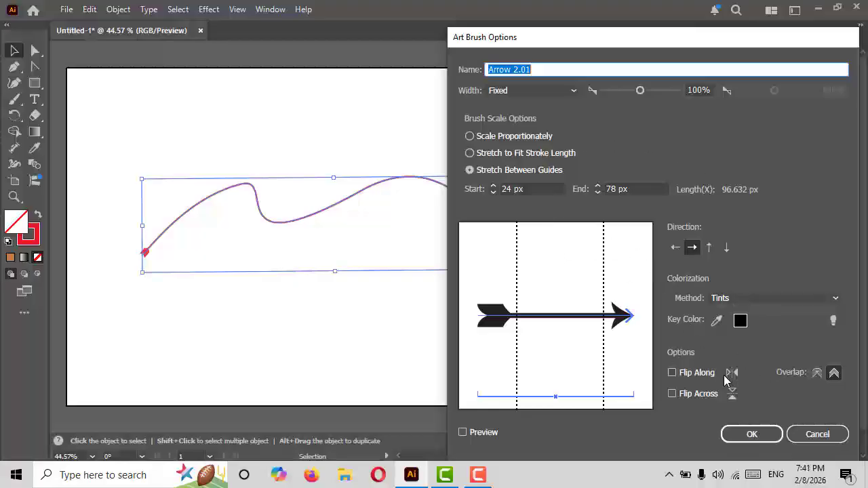
{"action": "left_click", "coordinate": [749, 436]}
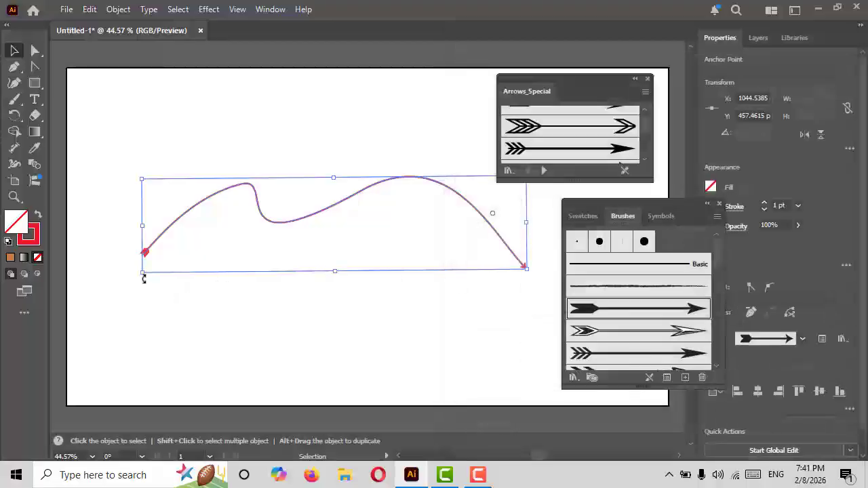
{"action": "left_click_drag", "start_coordinate": [142, 273], "coordinate": [109, 309]}
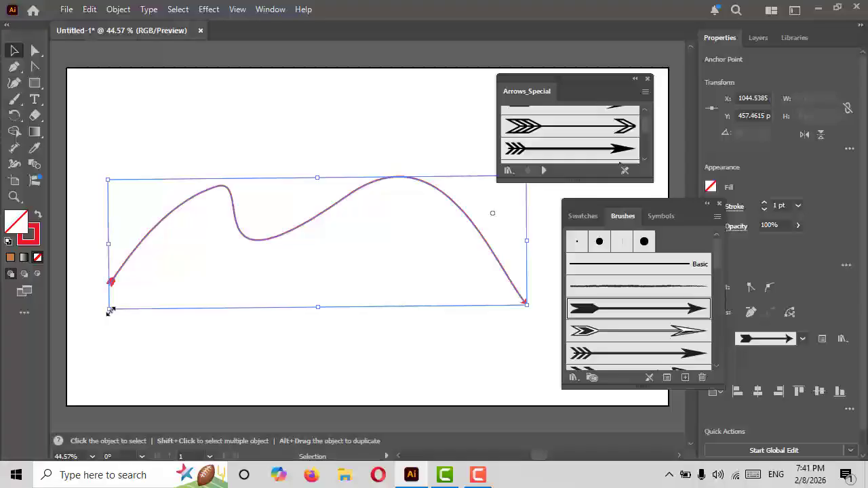
- In the Arrow 2.01 brush options, set the width method to Pressure with width values of 178% and 145%
{"action": "double_click", "coordinate": [650, 314]}
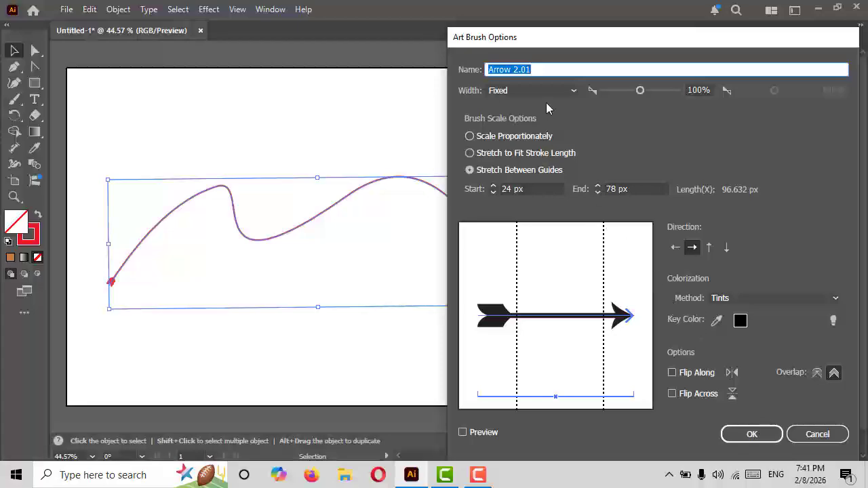
{"action": "left_click", "coordinate": [574, 91]}
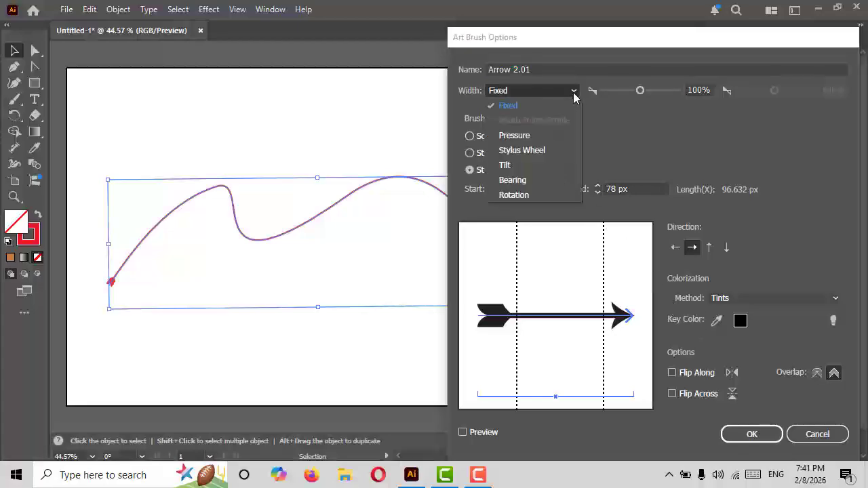
{"action": "left_click", "coordinate": [545, 135]}
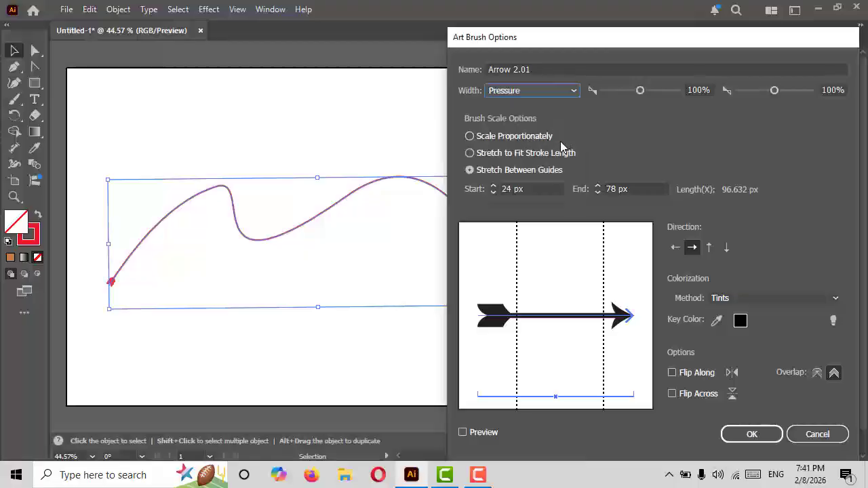
{"action": "left_click_drag", "start_coordinate": [776, 91], "coordinate": [782, 89]}
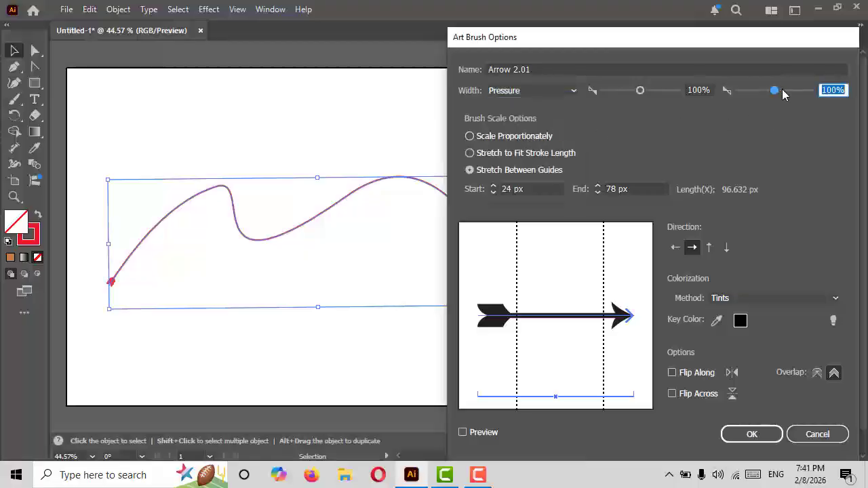
{"action": "left_click_drag", "start_coordinate": [641, 91], "coordinate": [653, 90]}
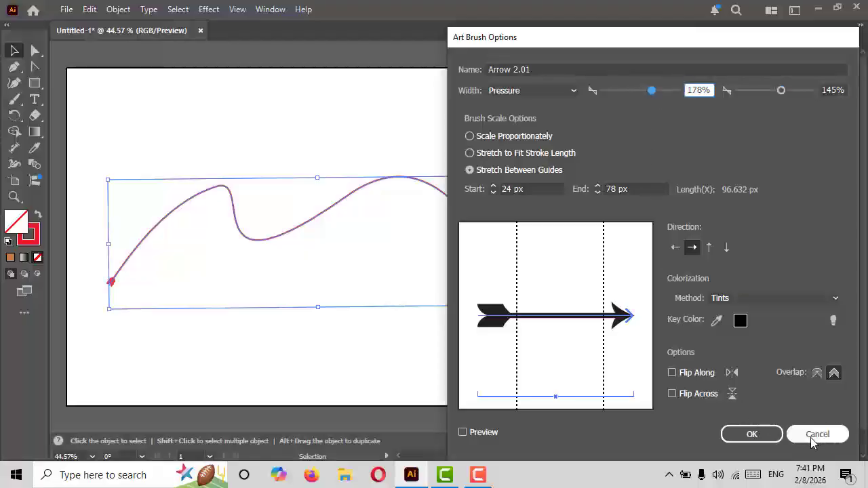
- Preview the brush changes on the stroke and raise the two pressure width values to 437% and 241%
{"action": "left_click", "coordinate": [464, 433]}
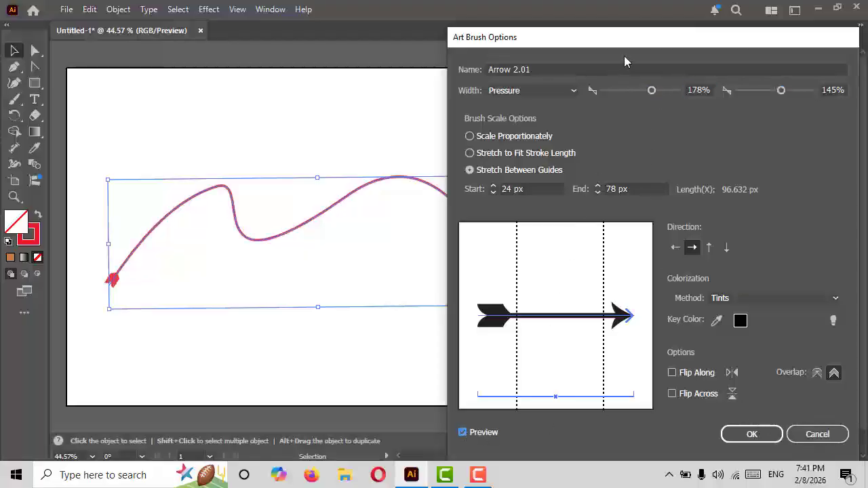
{"action": "left_click_drag", "start_coordinate": [626, 42], "coordinate": [700, 44]}
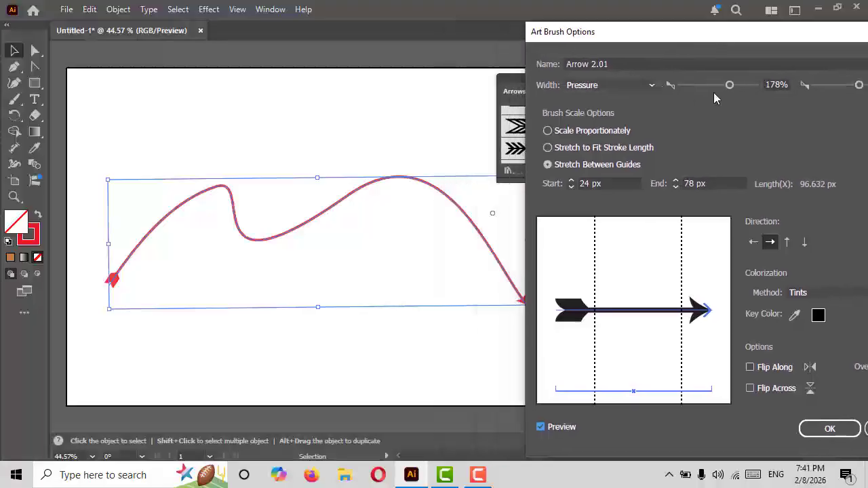
{"action": "mouse_move", "coordinate": [729, 86]}
{"action": "left_mouse_down"}
{"action": "mouse_move", "coordinate": [741, 86]}
{"action": "mouse_move", "coordinate": [705, 88]}
{"action": "mouse_move", "coordinate": [740, 87]}
{"action": "left_mouse_up"}
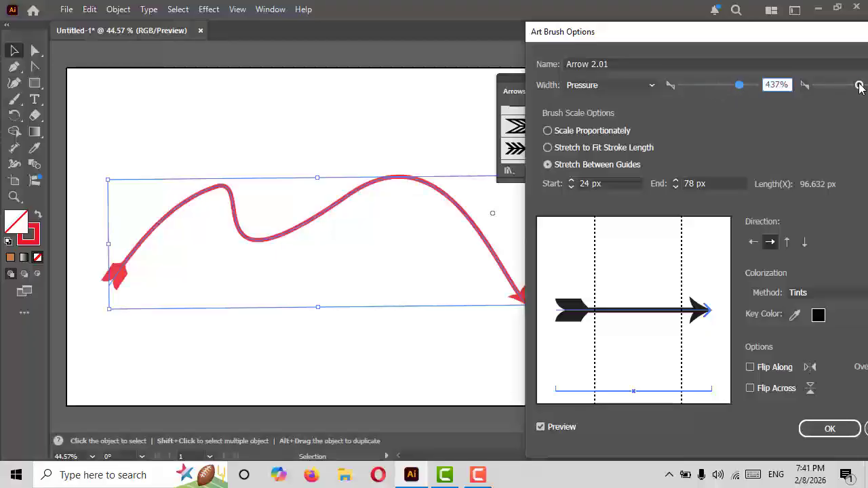
{"action": "mouse_move", "coordinate": [859, 86]}
{"action": "left_mouse_down"}
{"action": "mouse_move", "coordinate": [847, 89]}
{"action": "mouse_move", "coordinate": [866, 86]}
{"action": "left_mouse_up"}
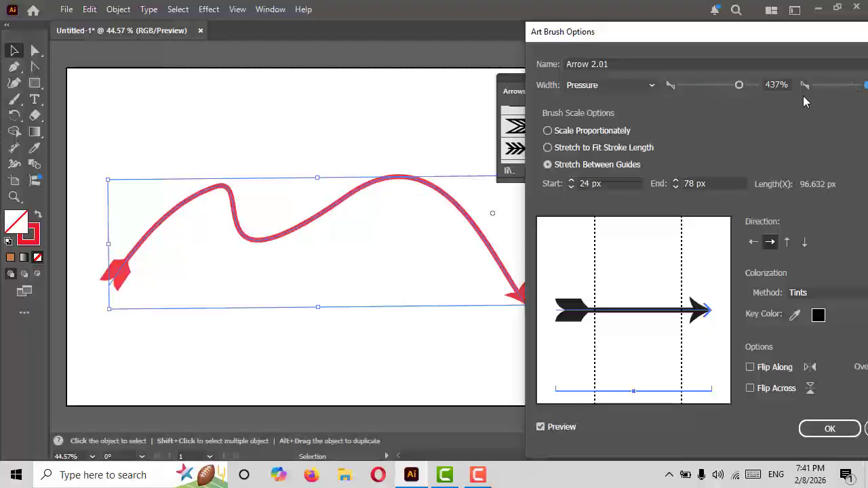
- Compare the three brush scale options on Arrow 2.01, keep Stretch Between Guides, and apply the brush changes to existing strokes
{"action": "left_click", "coordinate": [549, 133]}
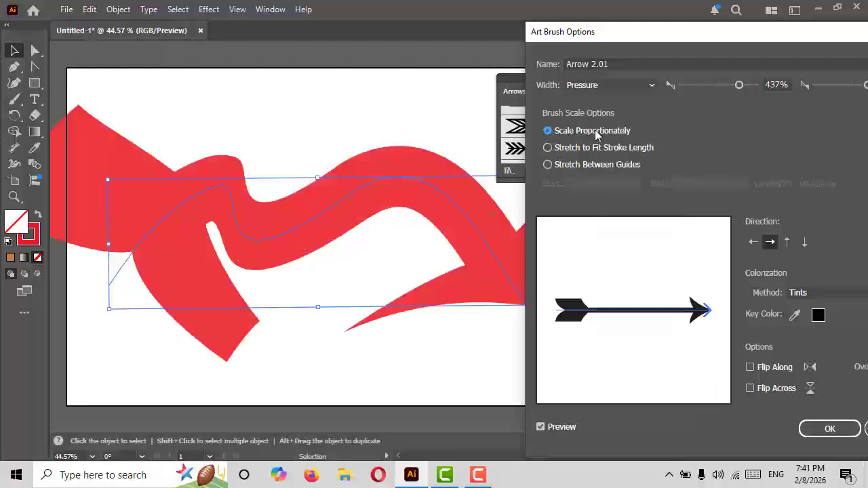
{"action": "left_click", "coordinate": [548, 148]}
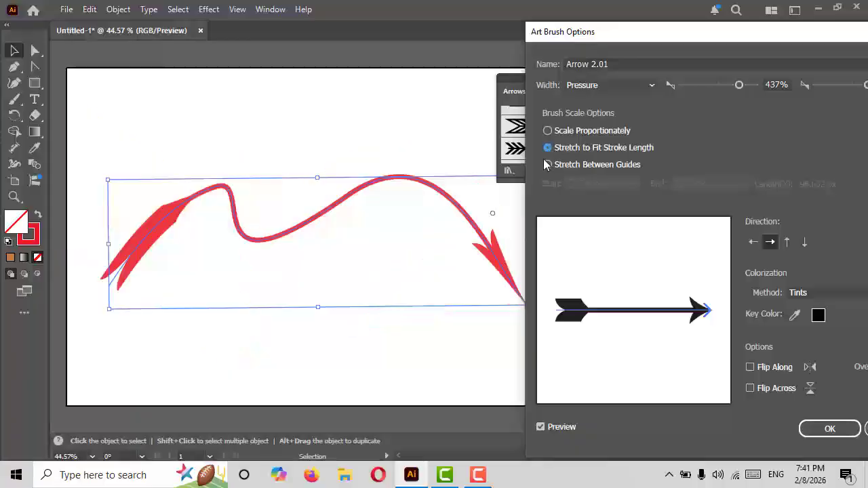
{"action": "left_click", "coordinate": [548, 165]}
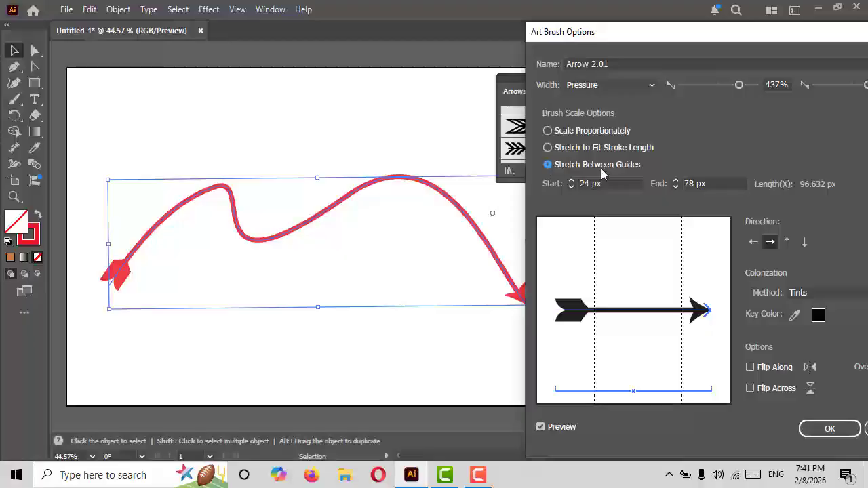
{"action": "left_click_drag", "start_coordinate": [703, 51], "coordinate": [531, 56]}
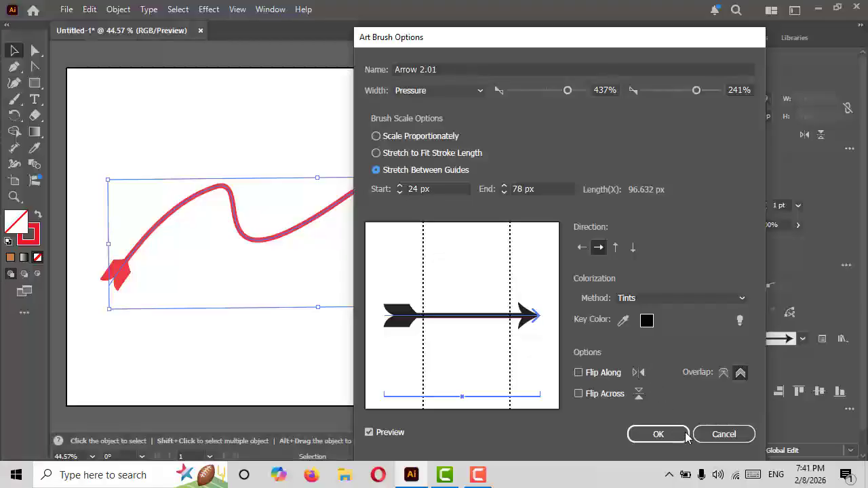
{"action": "left_click", "coordinate": [657, 434]}
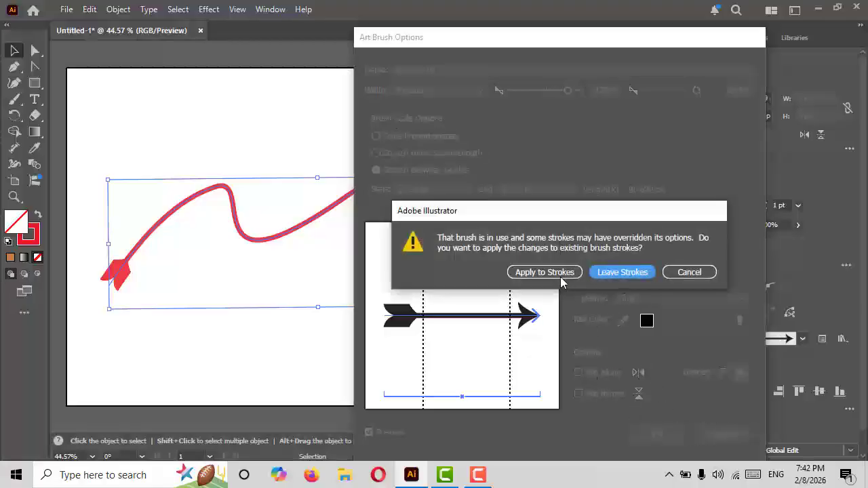
{"action": "left_click", "coordinate": [561, 276]}
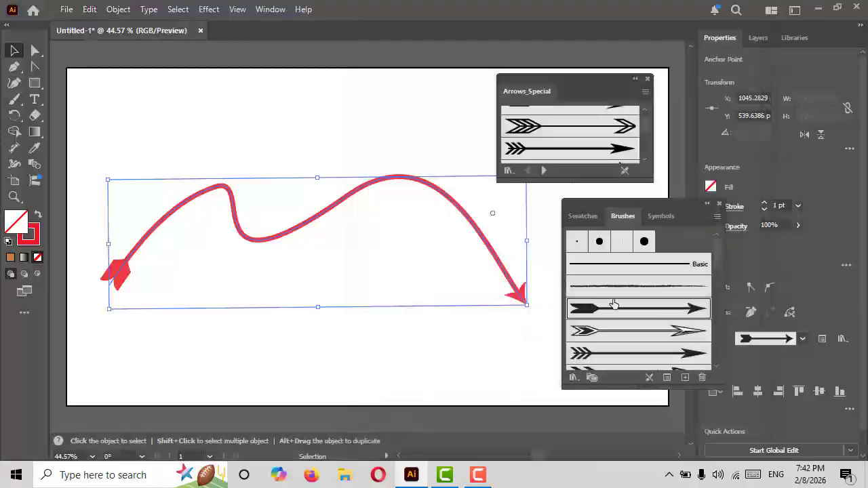
- Apply the Arrow 2.02 brush to the wavy stroke, review its options without changes, and delete the whole stroke
{"action": "double_click", "coordinate": [639, 332]}
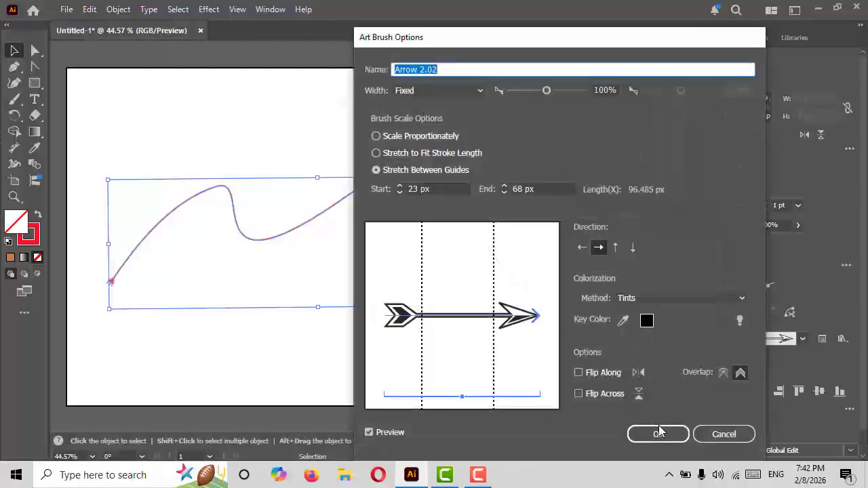
{"action": "left_click", "coordinate": [723, 434]}
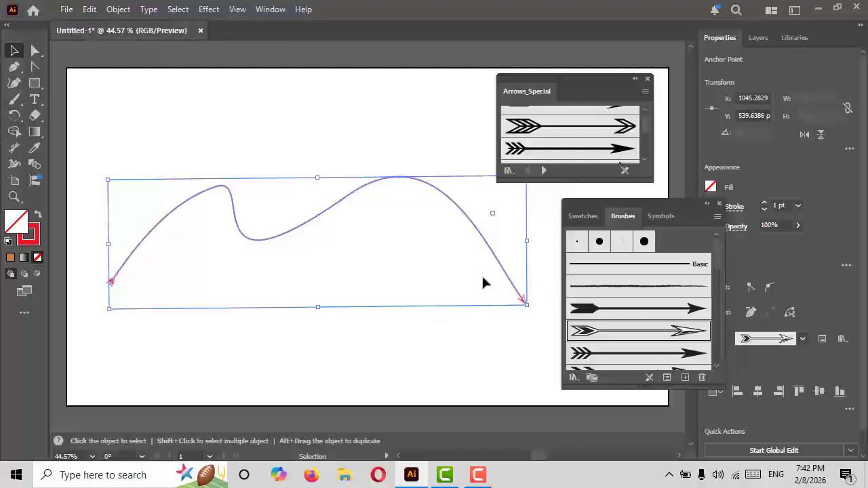
{"action": "key", "text": "Delete"}
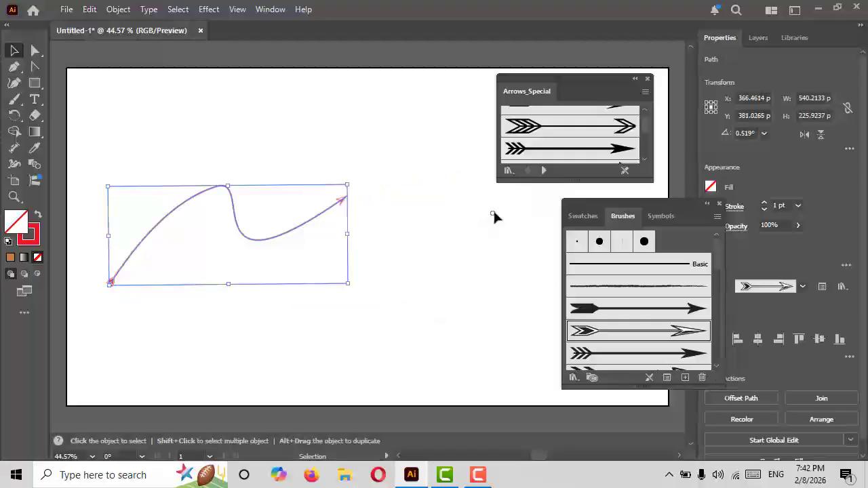
{"action": "key", "text": "Delete"}
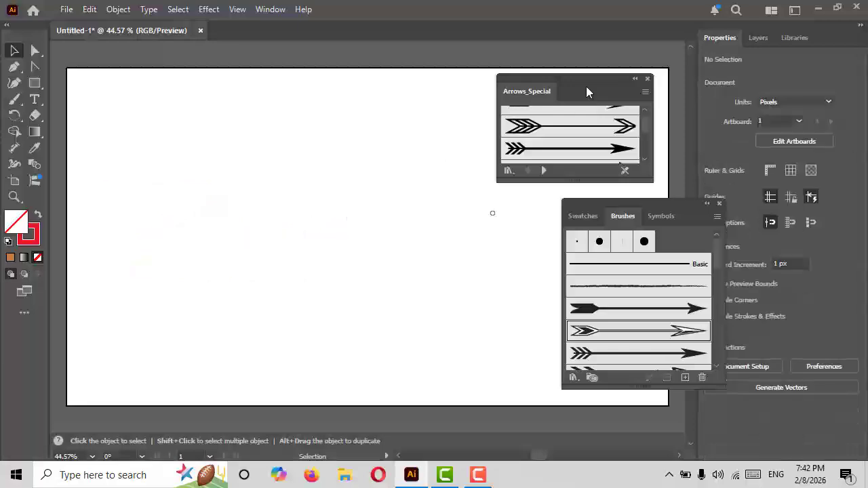
- Close the Arrows_Special brush library and open the Arrows_Standard library
{"action": "left_click", "coordinate": [647, 80]}
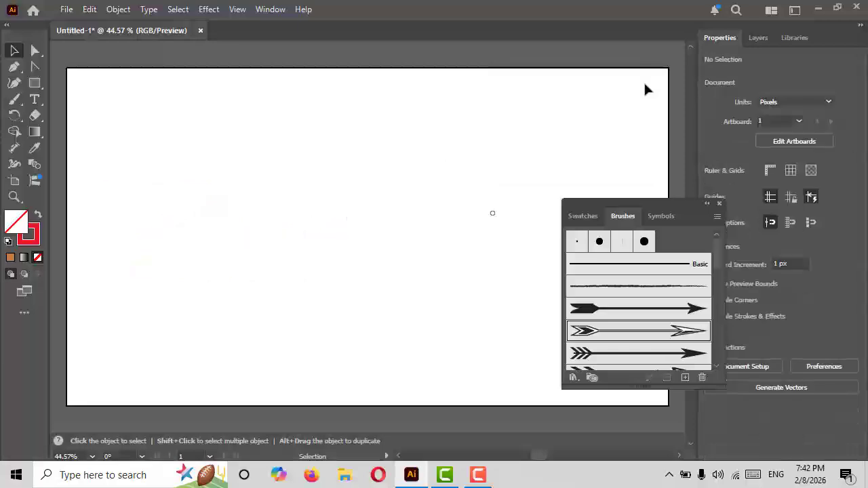
{"action": "left_click", "coordinate": [580, 383]}
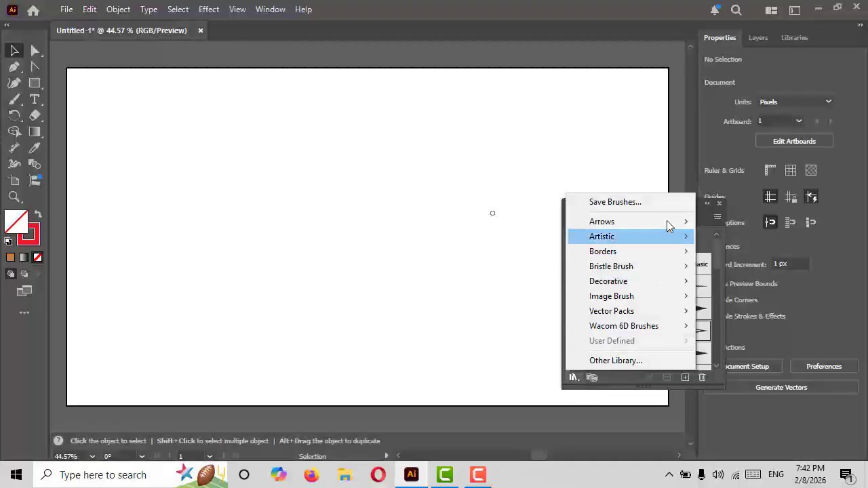
{"action": "mouse_move", "coordinate": [668, 224]}
{"action": "left_click", "coordinate": [746, 236]}
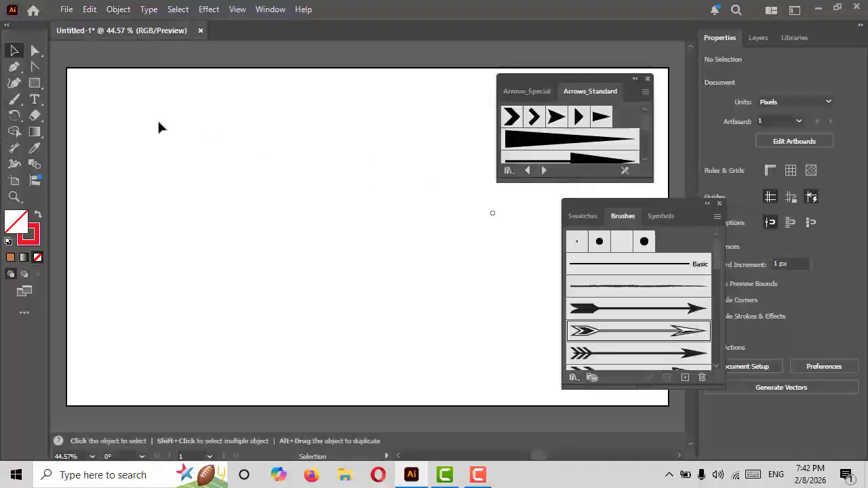
- With the Paintbrush and the Arrow 1.01 brush, paint a bent stroke, a long curve and two arcs forming an oval
{"action": "key", "text": "b"}
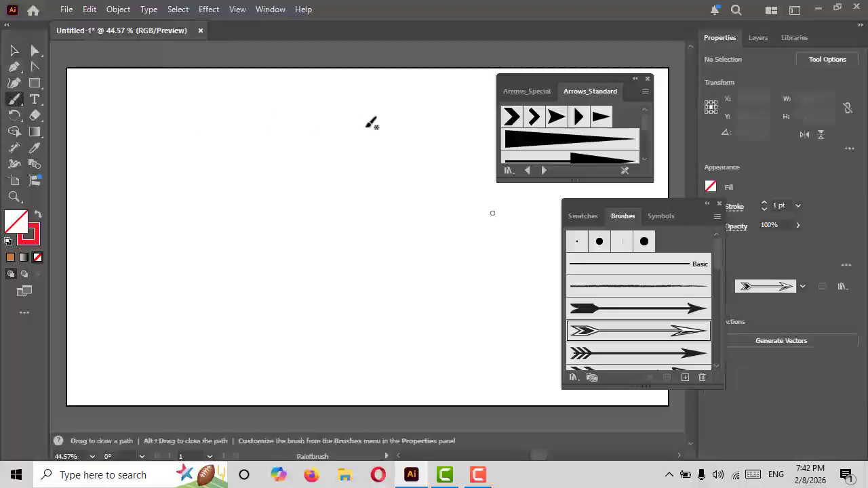
{"action": "left_click", "coordinate": [511, 118]}
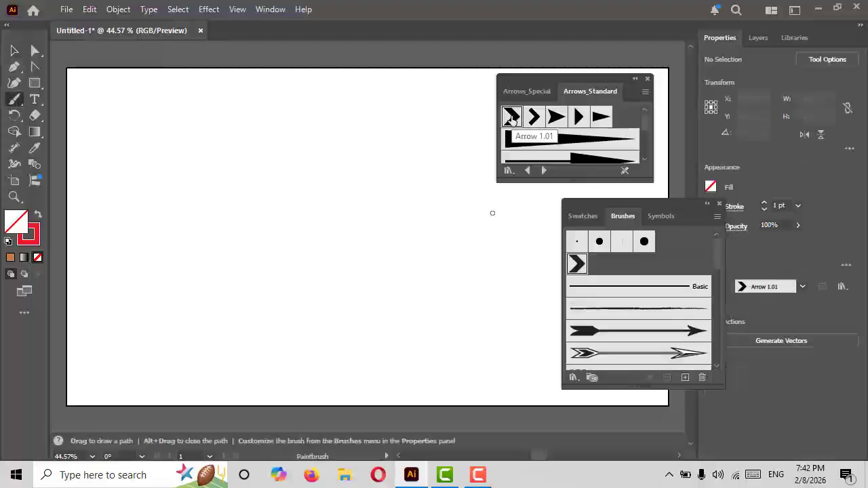
{"action": "mouse_move", "coordinate": [284, 163]}
{"action": "left_mouse_down"}
{"action": "mouse_move", "coordinate": [337, 192]}
{"action": "mouse_move", "coordinate": [290, 247]}
{"action": "left_mouse_up"}
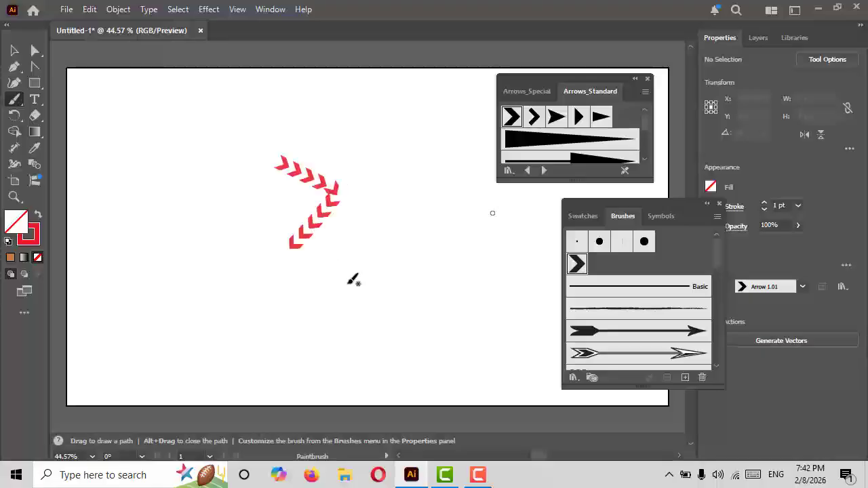
{"action": "mouse_move", "coordinate": [300, 329]}
{"action": "left_mouse_down"}
{"action": "mouse_move", "coordinate": [405, 235]}
{"action": "mouse_move", "coordinate": [403, 180]}
{"action": "mouse_move", "coordinate": [406, 192]}
{"action": "left_mouse_up"}
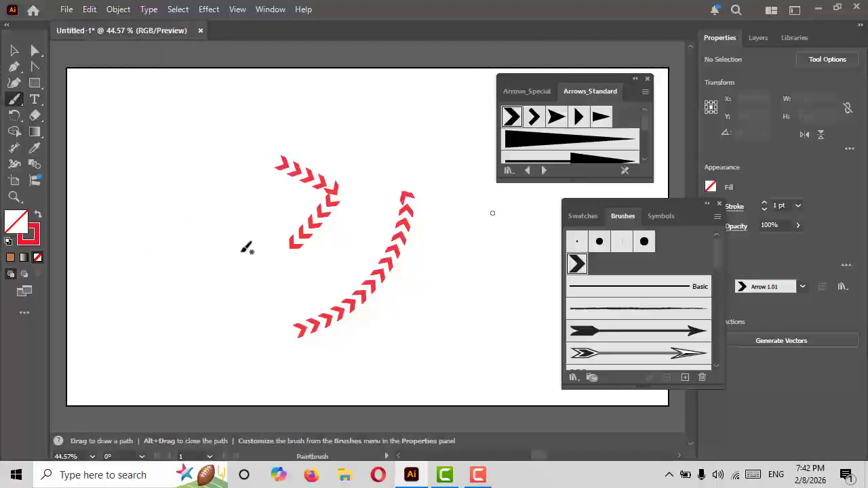
{"action": "mouse_move", "coordinate": [181, 101]}
{"action": "left_mouse_down"}
{"action": "mouse_move", "coordinate": [162, 123]}
{"action": "mouse_move", "coordinate": [143, 234]}
{"action": "mouse_move", "coordinate": [182, 287]}
{"action": "left_mouse_up"}
{"action": "mouse_move", "coordinate": [195, 92]}
{"action": "left_mouse_down"}
{"action": "mouse_move", "coordinate": [229, 184]}
{"action": "mouse_move", "coordinate": [222, 232]}
{"action": "mouse_move", "coordinate": [197, 278]}
{"action": "left_mouse_up"}
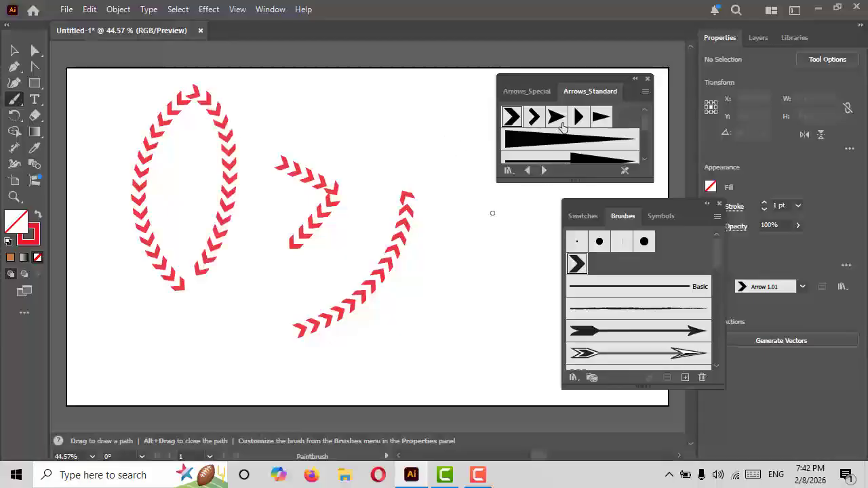
- Paint two curved strokes with the Arrow 1.03 brush and a short stroke with the tapered wedge brush
{"action": "left_click", "coordinate": [561, 127]}
{"action": "left_click_drag", "start_coordinate": [425, 296], "coordinate": [537, 234]}
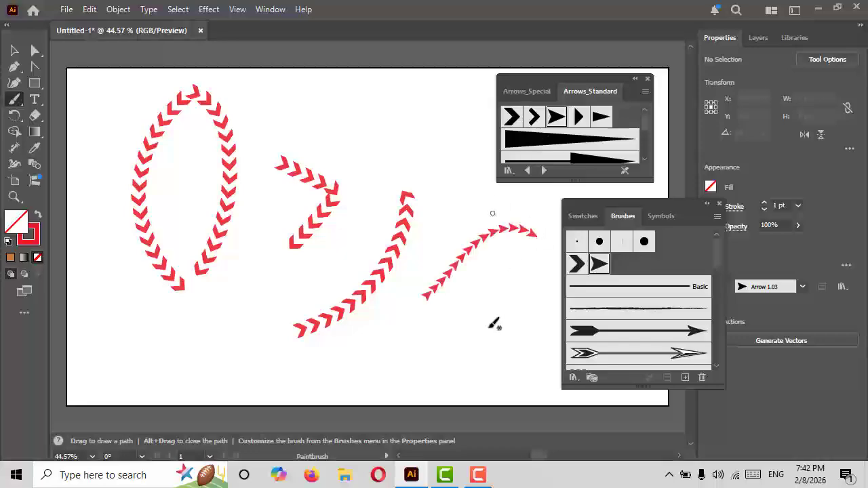
{"action": "mouse_move", "coordinate": [192, 345]}
{"action": "left_mouse_down"}
{"action": "mouse_move", "coordinate": [208, 324]}
{"action": "mouse_move", "coordinate": [293, 268]}
{"action": "mouse_move", "coordinate": [337, 215]}
{"action": "mouse_move", "coordinate": [358, 147]}
{"action": "mouse_move", "coordinate": [434, 103]}
{"action": "left_mouse_up"}
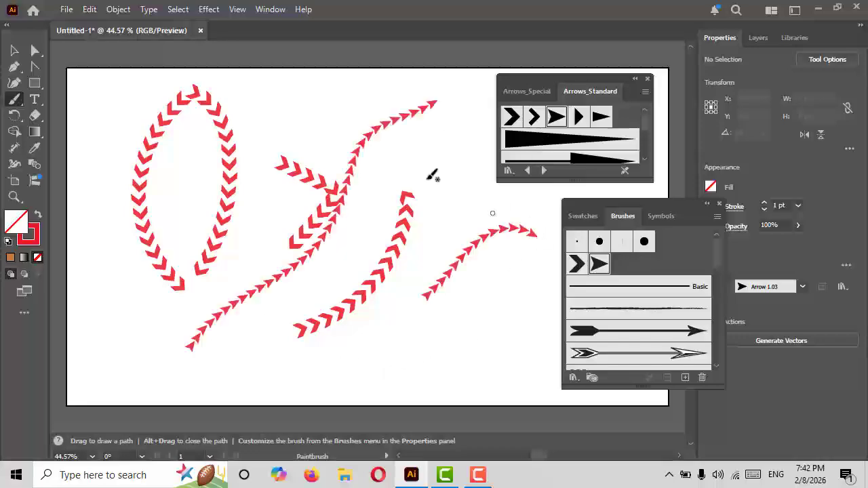
{"action": "left_click", "coordinate": [570, 141]}
{"action": "mouse_move", "coordinate": [387, 377]}
{"action": "left_mouse_down"}
{"action": "mouse_move", "coordinate": [417, 353]}
{"action": "mouse_move", "coordinate": [507, 306]}
{"action": "left_mouse_up"}
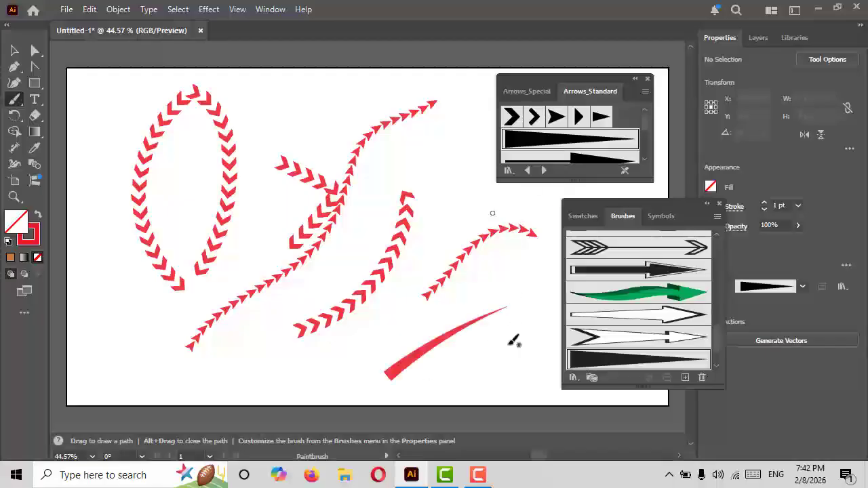
- Paint three curved strokes with the green Arrow 2.27 brush and review its Art Brush Options without changes
{"action": "left_click", "coordinate": [656, 295]}
{"action": "mouse_move", "coordinate": [480, 382]}
{"action": "left_mouse_down"}
{"action": "mouse_move", "coordinate": [529, 267]}
{"action": "mouse_move", "coordinate": [451, 240]}
{"action": "left_mouse_up"}
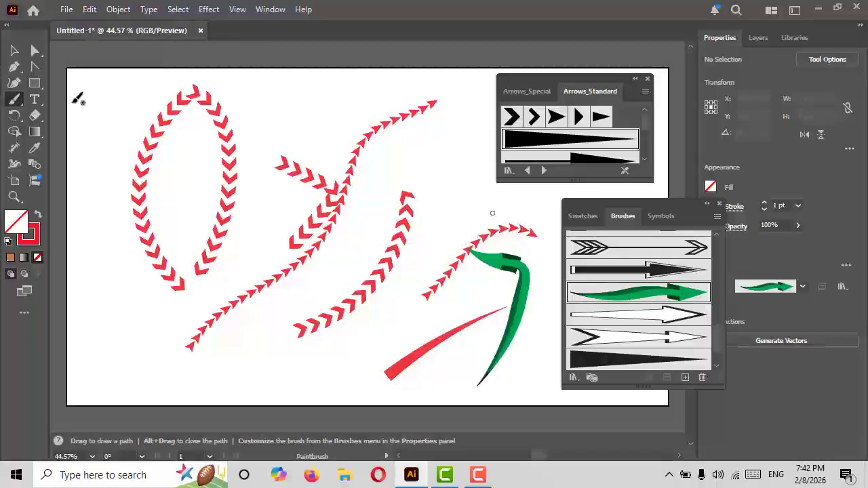
{"action": "mouse_move", "coordinate": [107, 107]}
{"action": "left_mouse_down"}
{"action": "mouse_move", "coordinate": [76, 244]}
{"action": "mouse_move", "coordinate": [145, 368]}
{"action": "mouse_move", "coordinate": [265, 343]}
{"action": "mouse_move", "coordinate": [317, 274]}
{"action": "mouse_move", "coordinate": [406, 193]}
{"action": "left_mouse_up"}
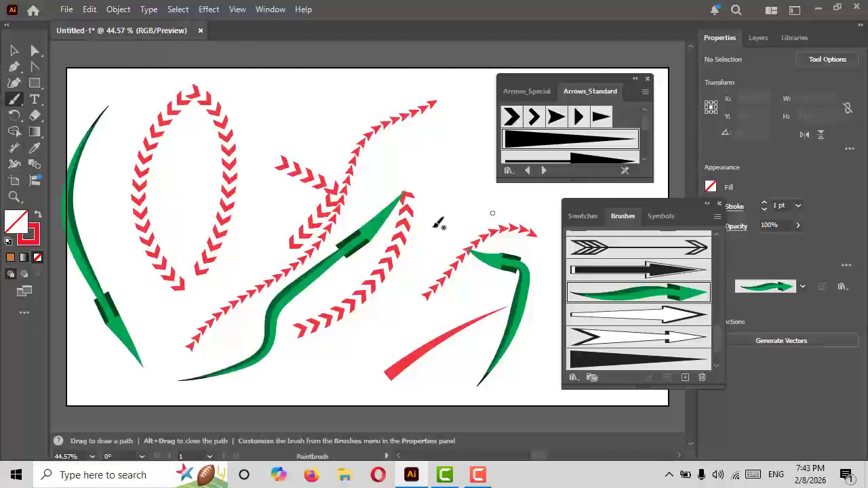
{"action": "double_click", "coordinate": [665, 293]}
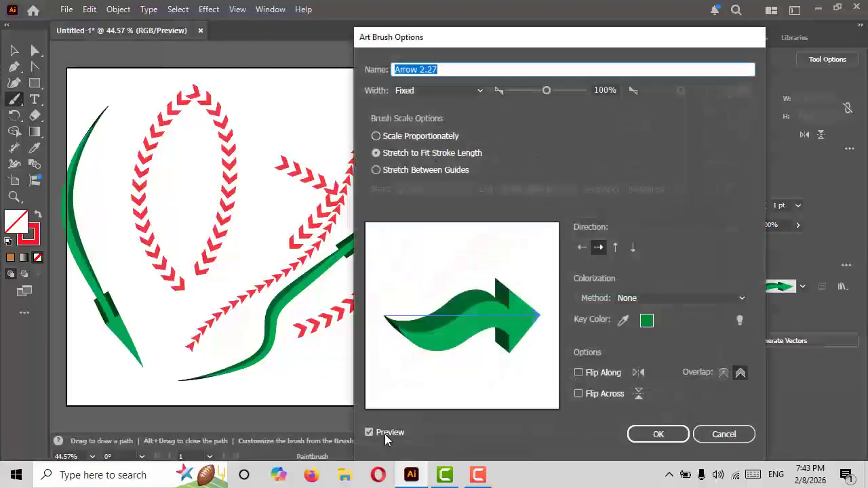
{"action": "left_click", "coordinate": [723, 434]}
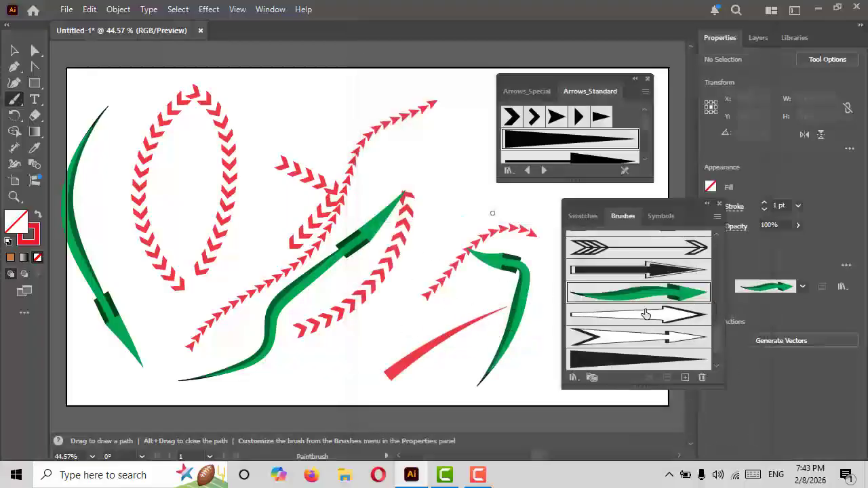
- Browse the Arrows_Standard brushes and restyle the middle green arrow stroke with the thin-shafted, notched-head arrow brush
{"action": "scroll", "coordinate": [604, 153], "scroll_direction": "down", "scroll_amount": 2}
{"action": "left_click", "coordinate": [602, 132]}
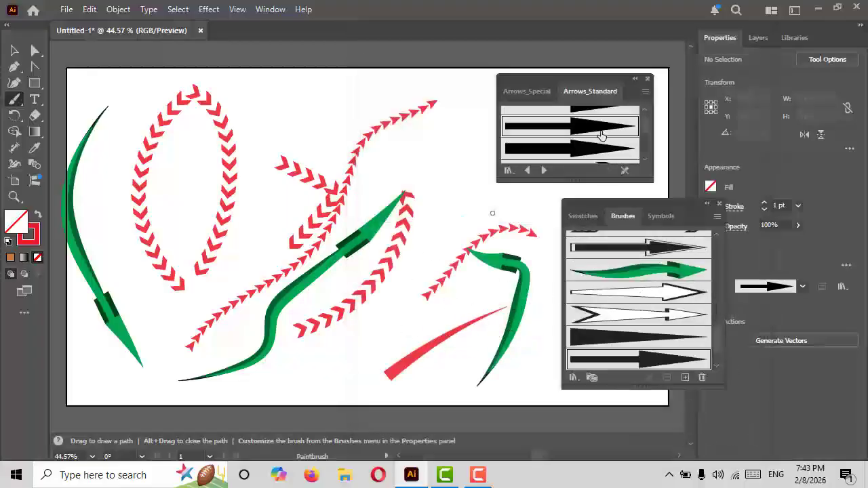
{"action": "scroll", "coordinate": [602, 137], "scroll_direction": "down", "scroll_amount": 2}
{"action": "left_click", "coordinate": [15, 51]}
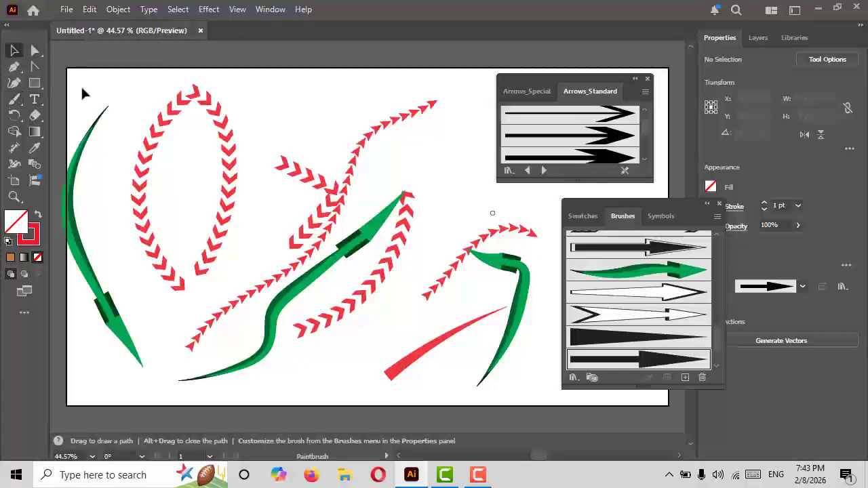
{"action": "left_click", "coordinate": [360, 247]}
{"action": "left_click", "coordinate": [580, 139]}
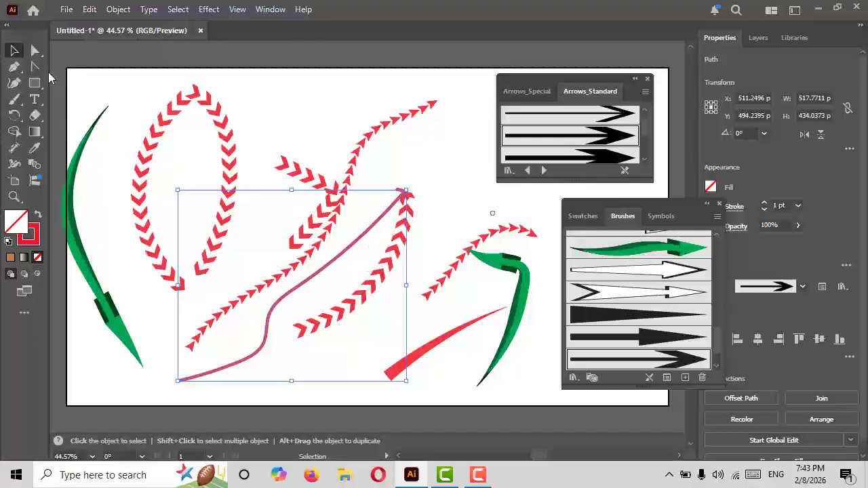
- Delete all strokes on the artboard and paint a nearly horizontal arrow about 625 px long with the notched-head arrow brush
{"action": "mouse_move", "coordinate": [148, 119]}
{"action": "left_mouse_down"}
{"action": "mouse_move", "coordinate": [450, 275]}
{"action": "mouse_move", "coordinate": [616, 413]}
{"action": "left_mouse_up"}
{"action": "key", "text": "Delete"}
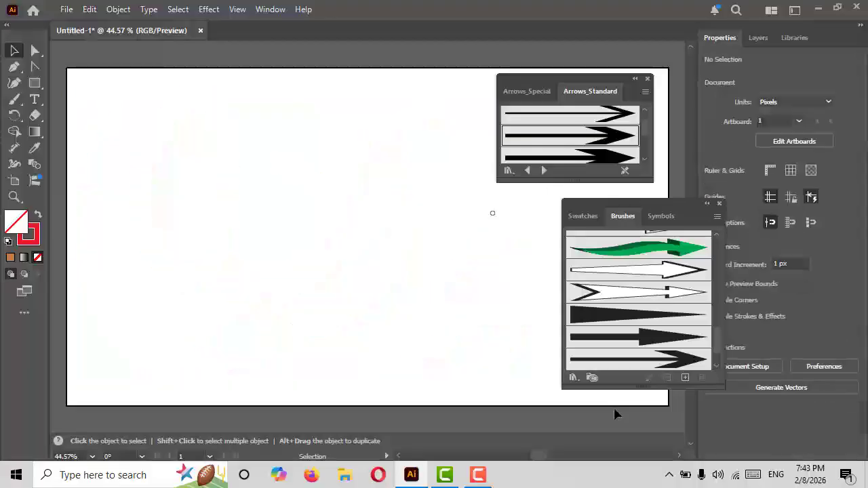
{"action": "left_click", "coordinate": [15, 99]}
{"action": "left_click", "coordinate": [638, 359]}
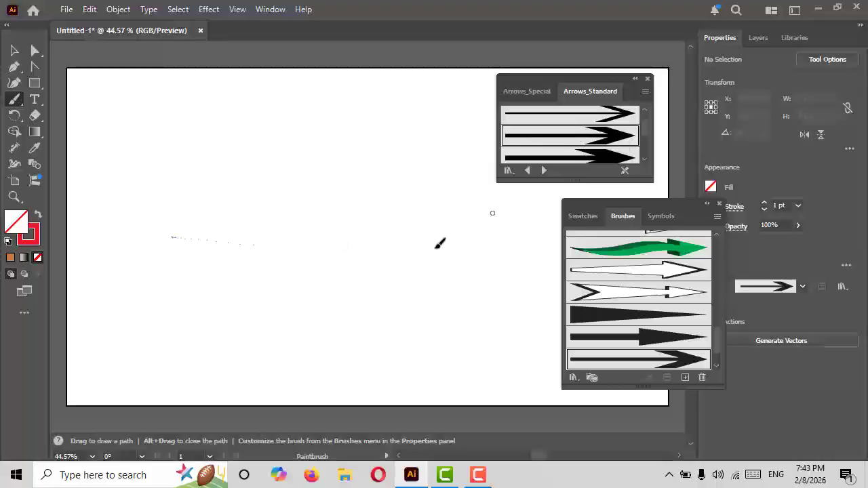
{"action": "left_click_drag", "start_coordinate": [437, 247], "coordinate": [445, 247]}
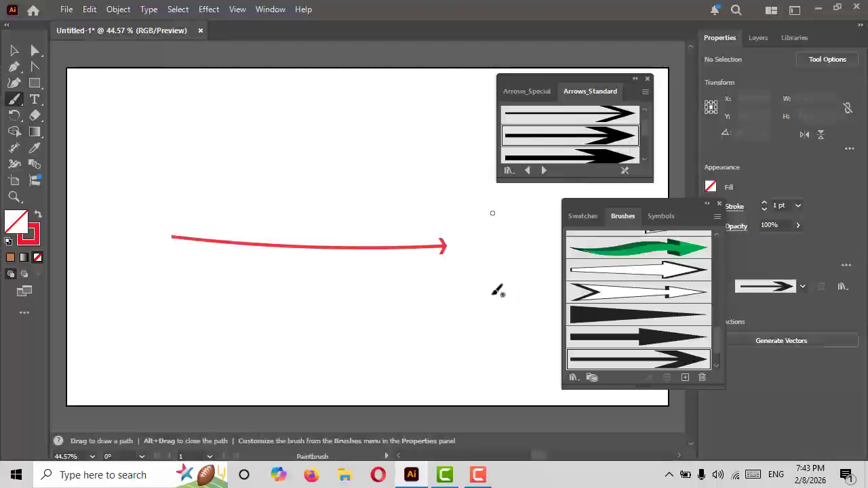
- Set the painted arrow's stroke weight to 7 pt and apply the longer-headed solid arrow brush from Arrows_Standard
{"action": "left_click", "coordinate": [14, 51]}
{"action": "left_click_drag", "start_coordinate": [235, 204], "coordinate": [309, 307]}
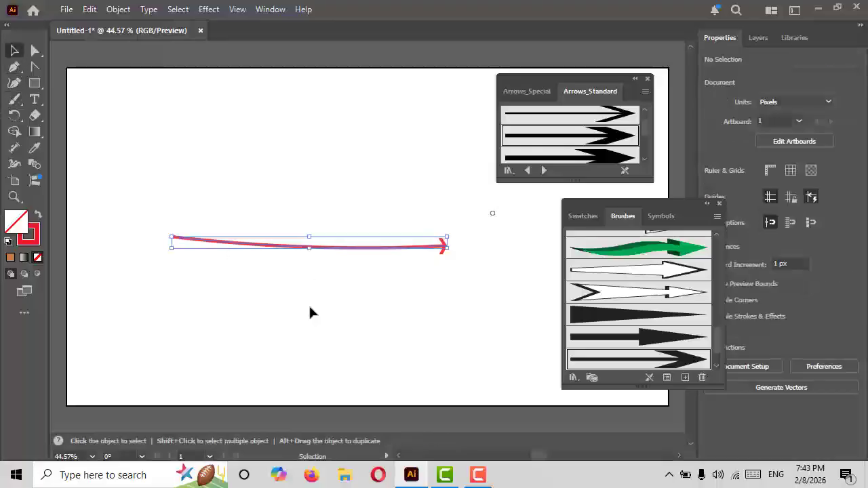
{"action": "left_click", "coordinate": [798, 206]}
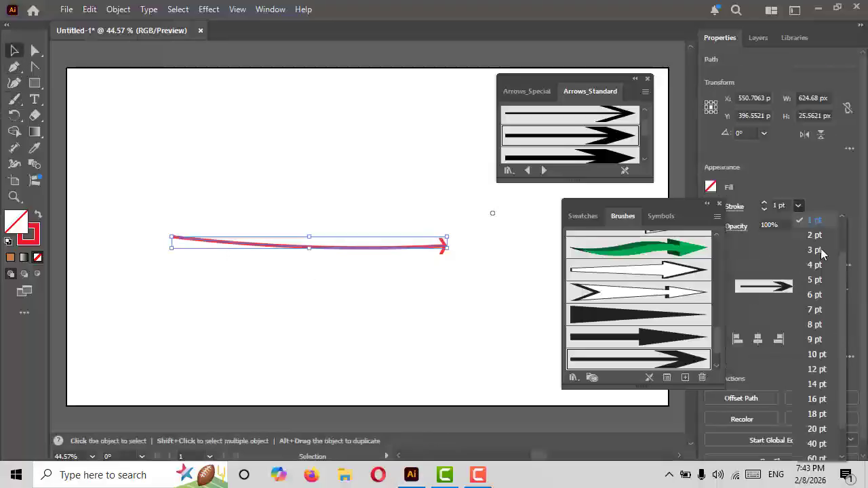
{"action": "left_click", "coordinate": [814, 309]}
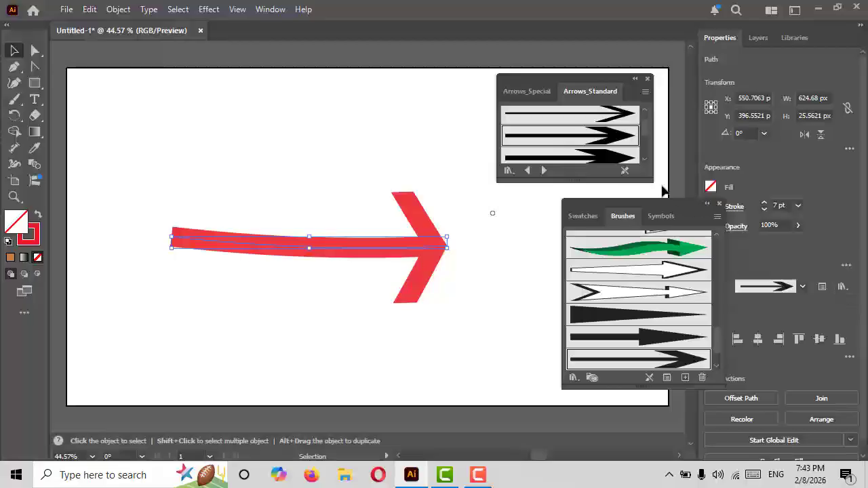
{"action": "scroll", "coordinate": [612, 144], "scroll_direction": "down", "scroll_amount": 1}
{"action": "left_click", "coordinate": [614, 143]}
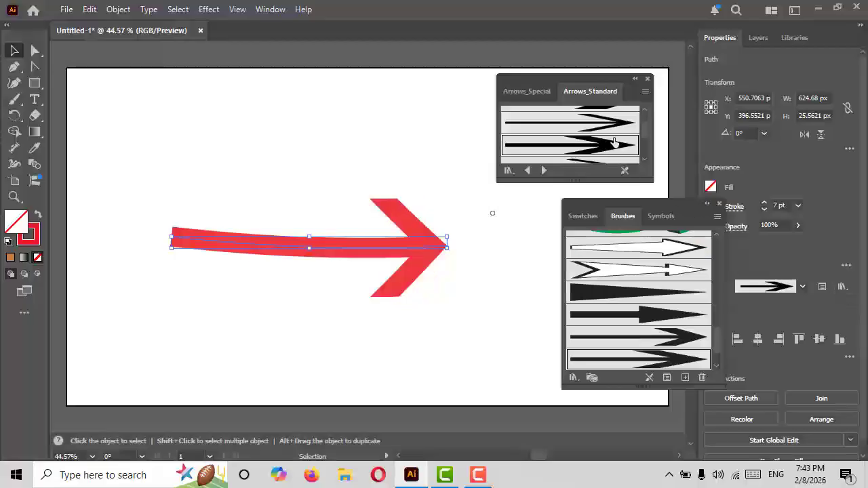
- Try several Arrows_Standard brushes on the selected arrow, including Arrow 1.13 and Arrow 1.22, ending with the solid-headed brush with a slightly thinner shaft
{"action": "left_click", "coordinate": [613, 128]}
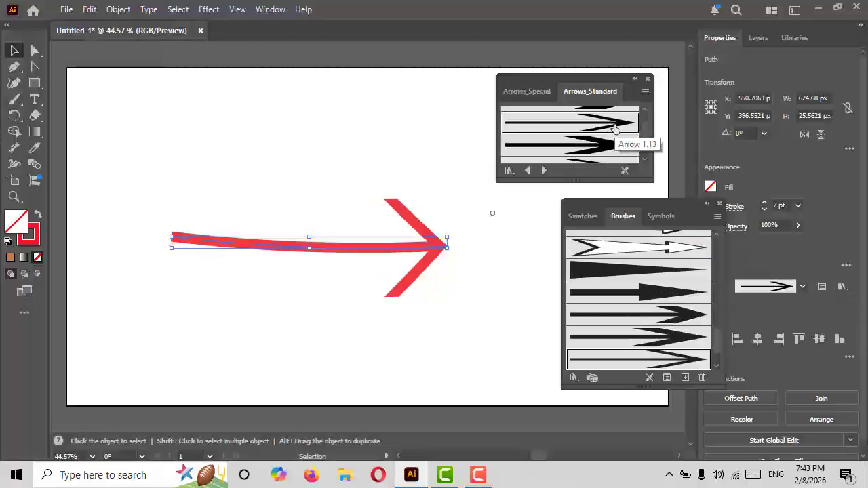
{"action": "scroll", "coordinate": [614, 129], "scroll_direction": "down", "scroll_amount": 1}
{"action": "left_click", "coordinate": [603, 139]}
{"action": "scroll", "coordinate": [605, 140], "scroll_direction": "down", "scroll_amount": 2}
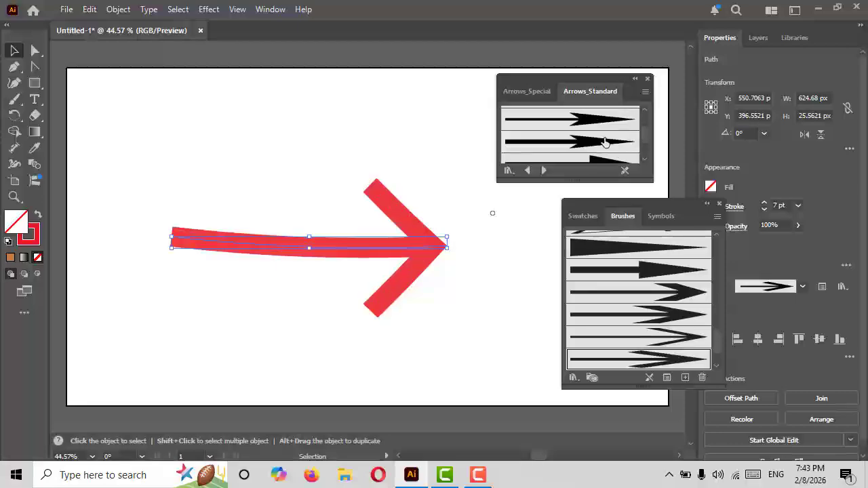
{"action": "left_click", "coordinate": [605, 139]}
{"action": "left_click", "coordinate": [595, 153]}
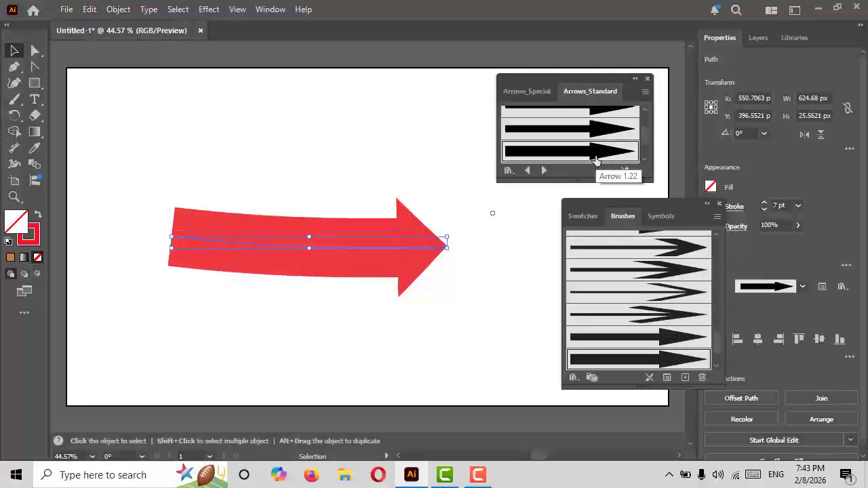
{"action": "left_click", "coordinate": [607, 138]}
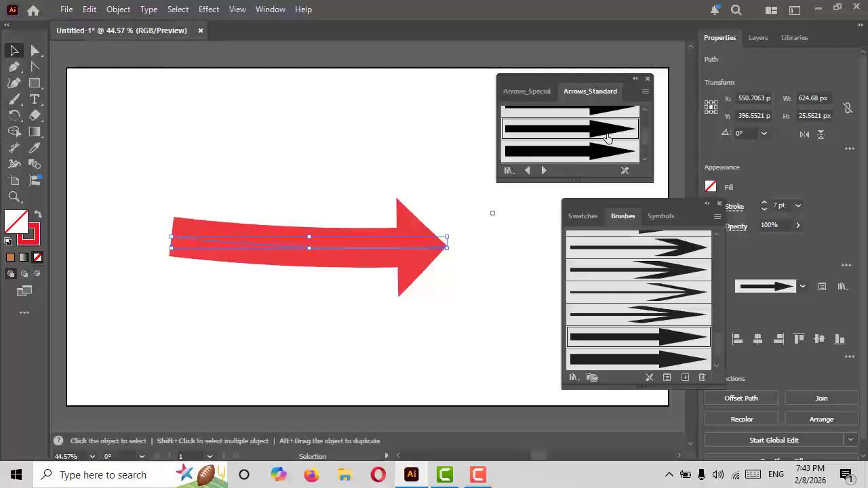
- Load the Pattern Arrows brush library and restyle the arrow, trying the yellow and red pattern brushes before applying the ornate scroll brush with a black arrowhead
{"action": "left_click", "coordinate": [574, 377]}
{"action": "mouse_move", "coordinate": [669, 223]}
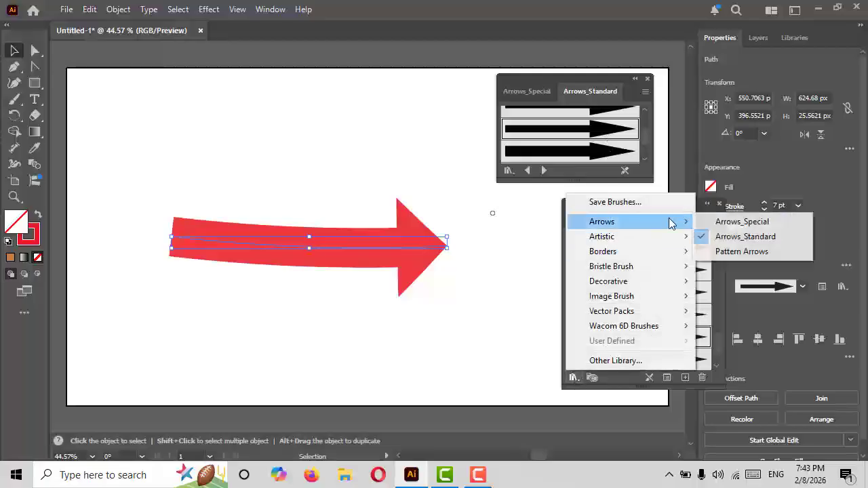
{"action": "left_click", "coordinate": [740, 251]}
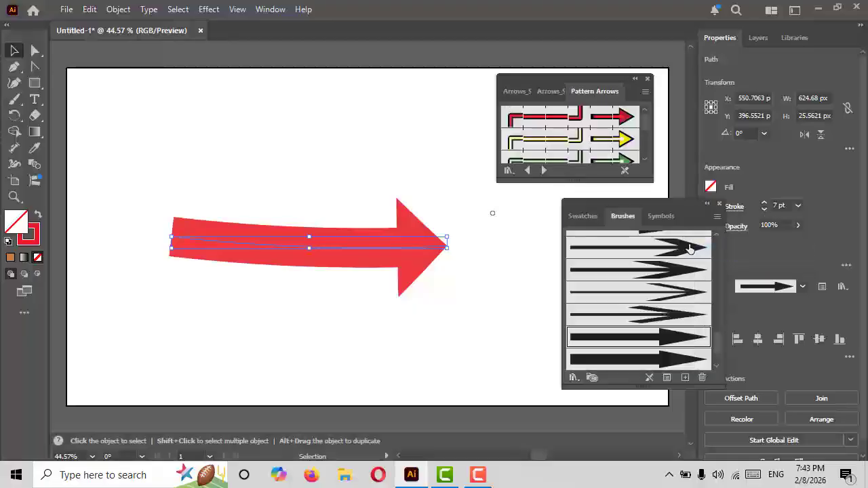
{"action": "left_click", "coordinate": [613, 145]}
{"action": "left_click", "coordinate": [615, 122]}
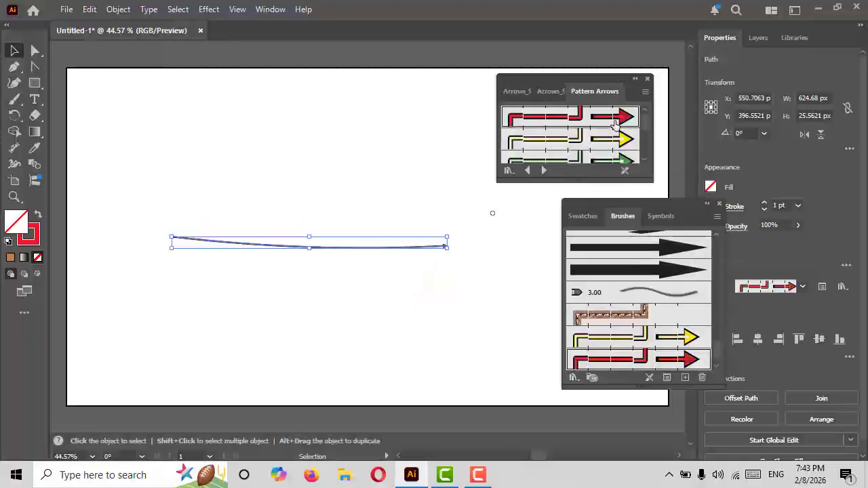
{"action": "scroll", "coordinate": [576, 135], "scroll_direction": "down", "scroll_amount": 3}
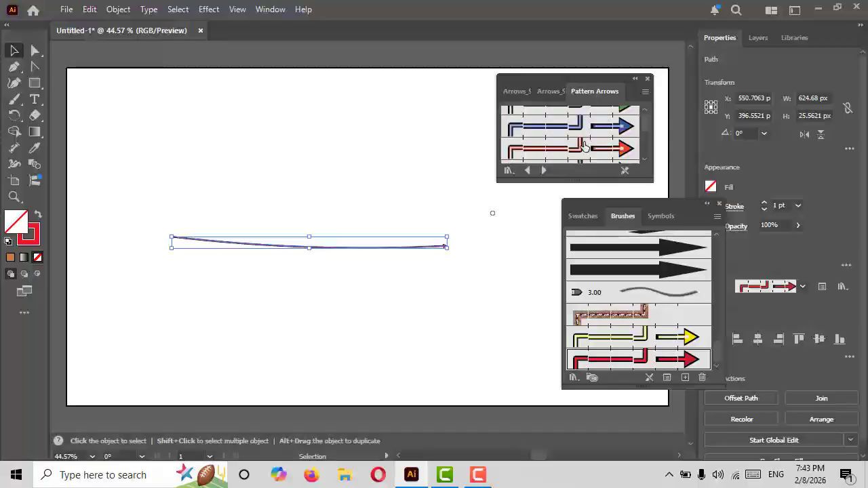
{"action": "left_click", "coordinate": [595, 132]}
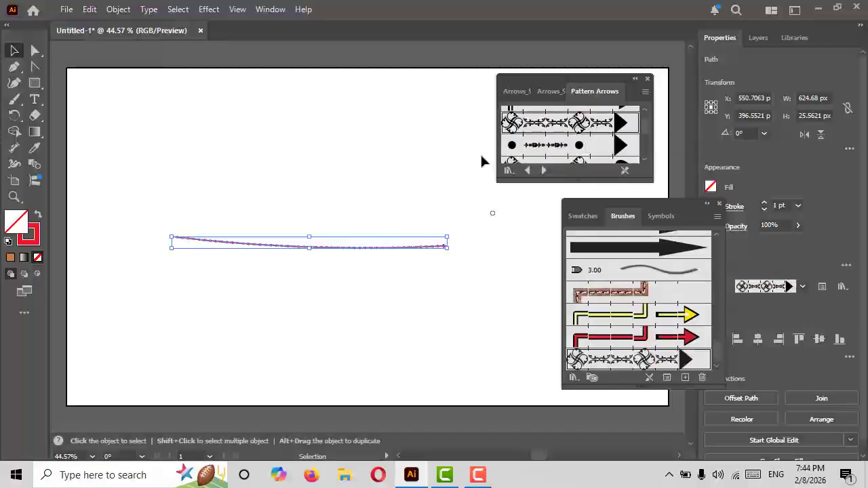
- Set the ornate arrow's stroke weight to 7 pt, enlarge it to about 746 by 161 px and reposition it on the artboard
{"action": "left_click", "coordinate": [798, 206]}
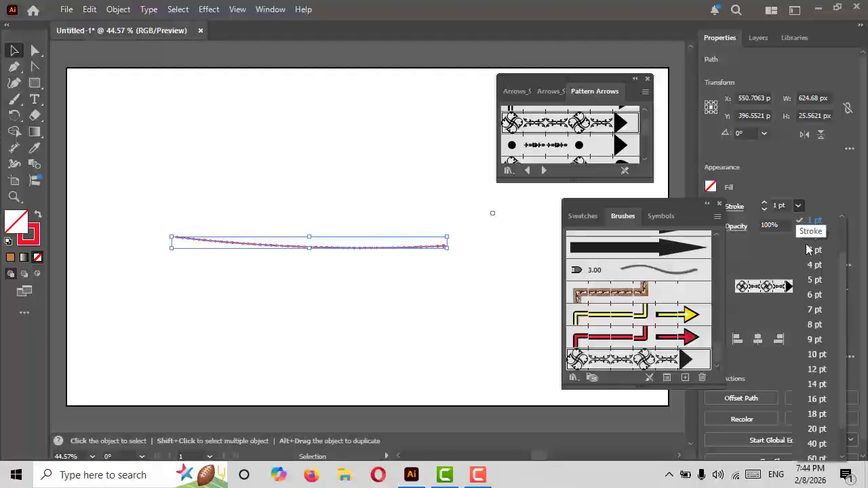
{"action": "left_click", "coordinate": [814, 310]}
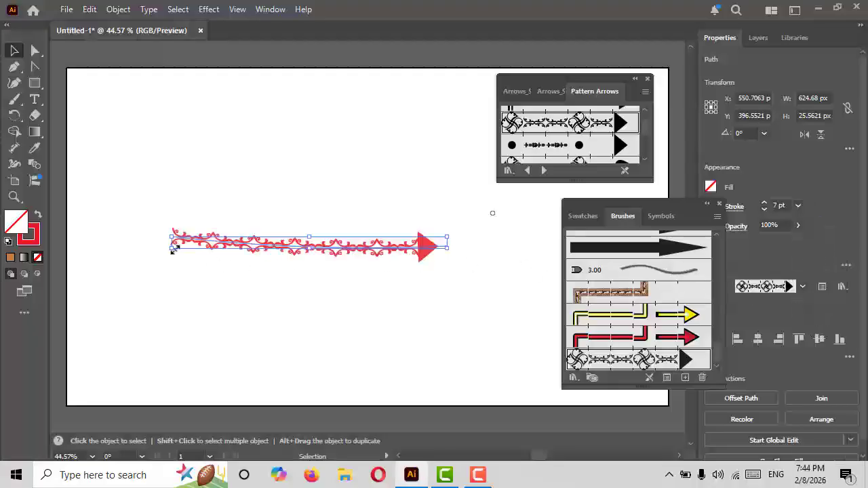
{"action": "mouse_move", "coordinate": [170, 250]}
{"action": "left_mouse_down"}
{"action": "mouse_move", "coordinate": [120, 246]}
{"action": "mouse_move", "coordinate": [120, 310]}
{"action": "left_mouse_up"}
{"action": "left_click_drag", "start_coordinate": [260, 297], "coordinate": [277, 270]}
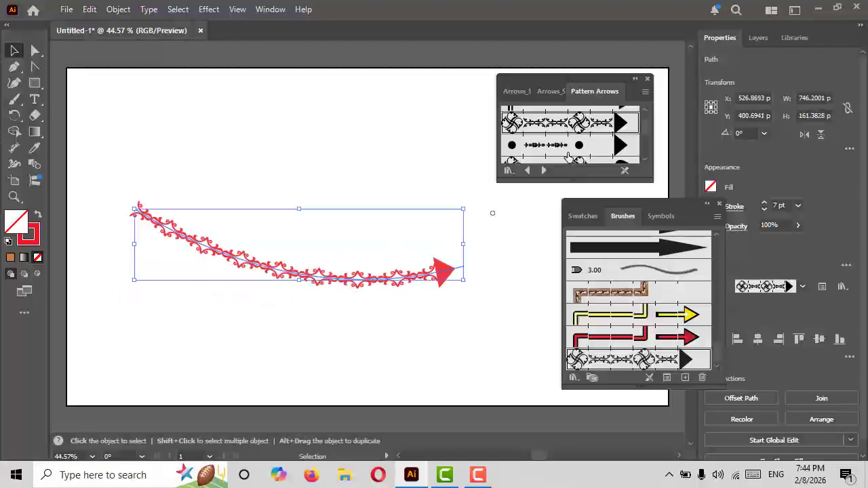
- Apply the spade-tipped ornamental, Arrow Brush Double Line and dotted-arrow pattern brushes in turn to the selected curve
{"action": "scroll", "coordinate": [586, 142], "scroll_direction": "down", "scroll_amount": 2}
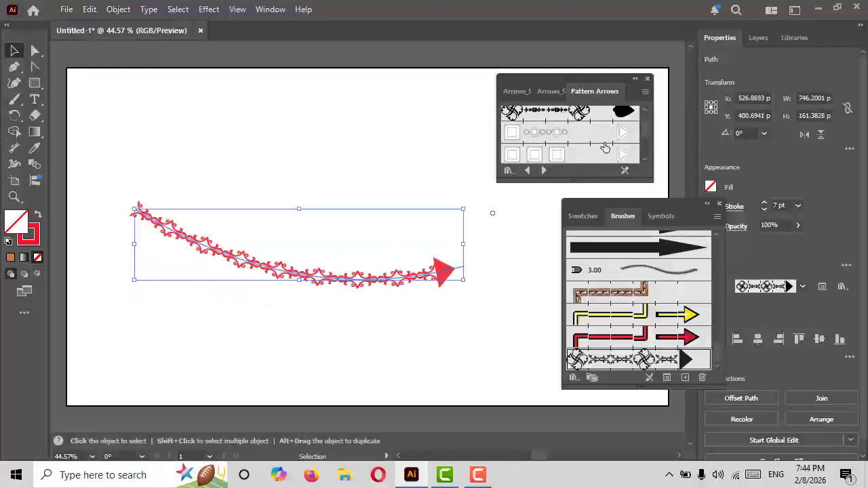
{"action": "left_click", "coordinate": [579, 112]}
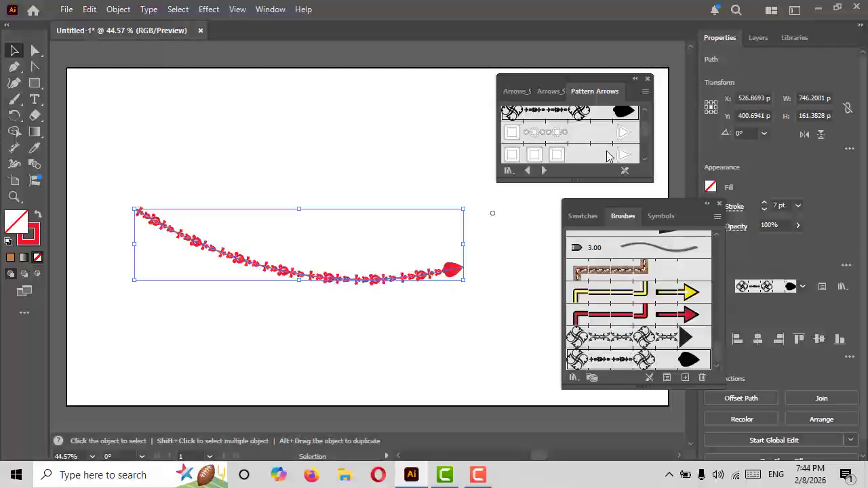
{"action": "scroll", "coordinate": [608, 156], "scroll_direction": "down", "scroll_amount": 3}
{"action": "left_click", "coordinate": [609, 123]}
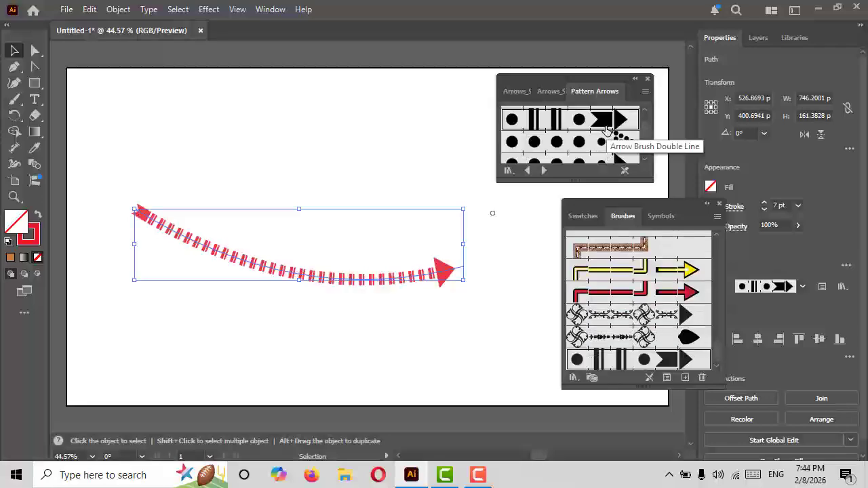
{"action": "left_click", "coordinate": [588, 142]}
{"action": "scroll", "coordinate": [588, 143], "scroll_direction": "down", "scroll_amount": 2}
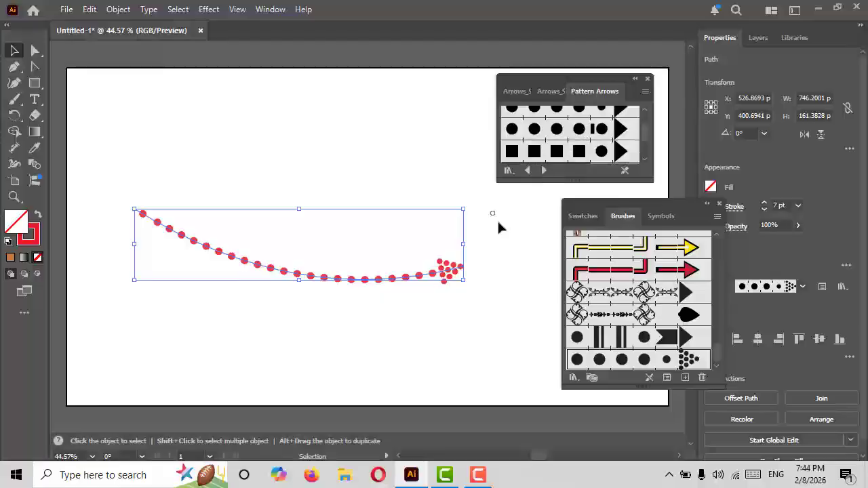
- Load the Artistic_Calligraphic brush library and apply 50 pt. Flat, followed by 40 pt. Flat, to the selected curve
{"action": "left_click", "coordinate": [512, 174]}
{"action": "mouse_move", "coordinate": [573, 201]}
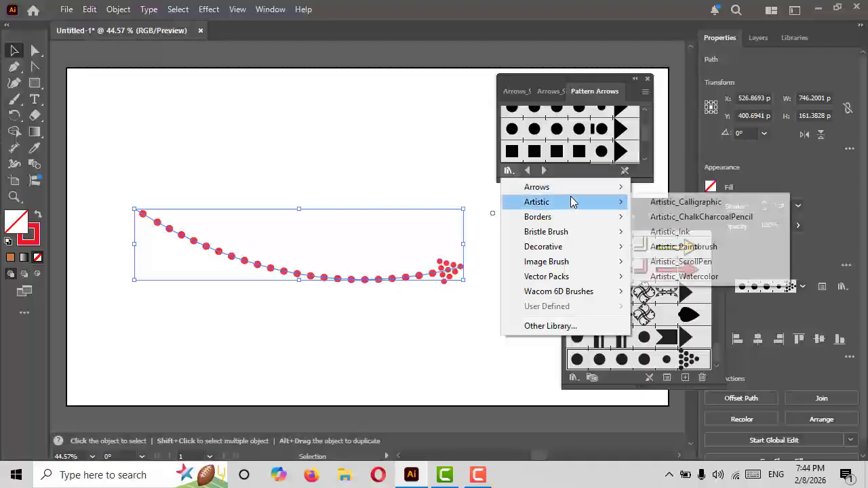
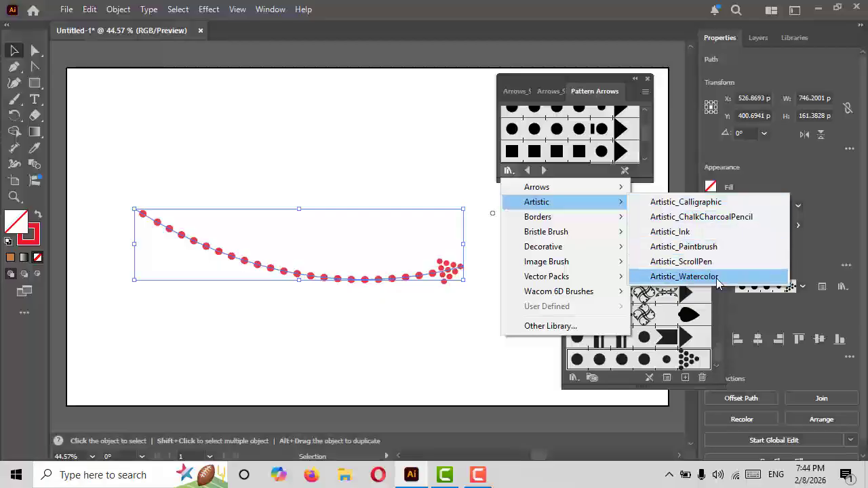
{"action": "left_click", "coordinate": [722, 203]}
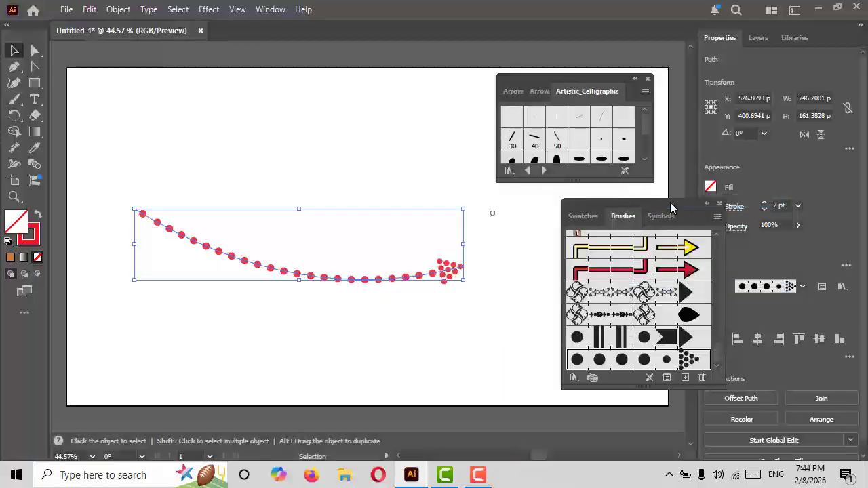
{"action": "left_click", "coordinate": [555, 139]}
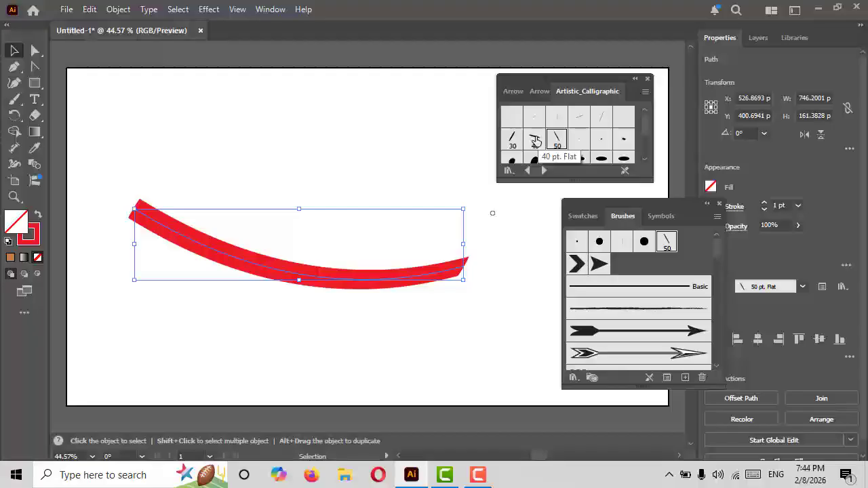
{"action": "left_click", "coordinate": [535, 139]}
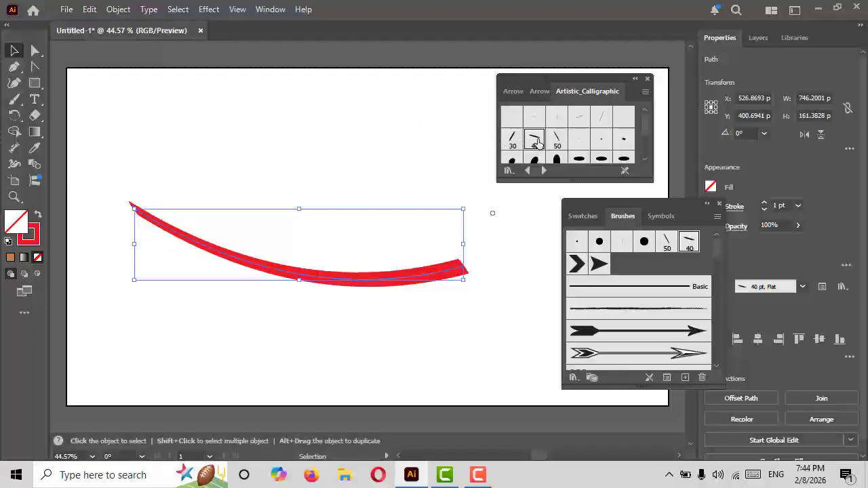
- Paint large red letters A and D on the artboard using the Paintbrush with the 40 pt. Flat brush
{"action": "left_click", "coordinate": [14, 99]}
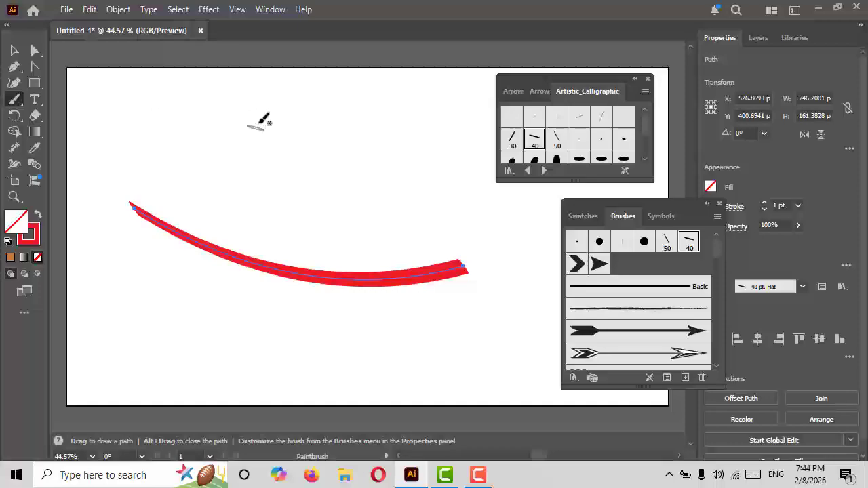
{"action": "mouse_move", "coordinate": [276, 103]}
{"action": "left_mouse_down"}
{"action": "mouse_move", "coordinate": [256, 120]}
{"action": "mouse_move", "coordinate": [233, 240]}
{"action": "mouse_move", "coordinate": [228, 340]}
{"action": "left_mouse_up"}
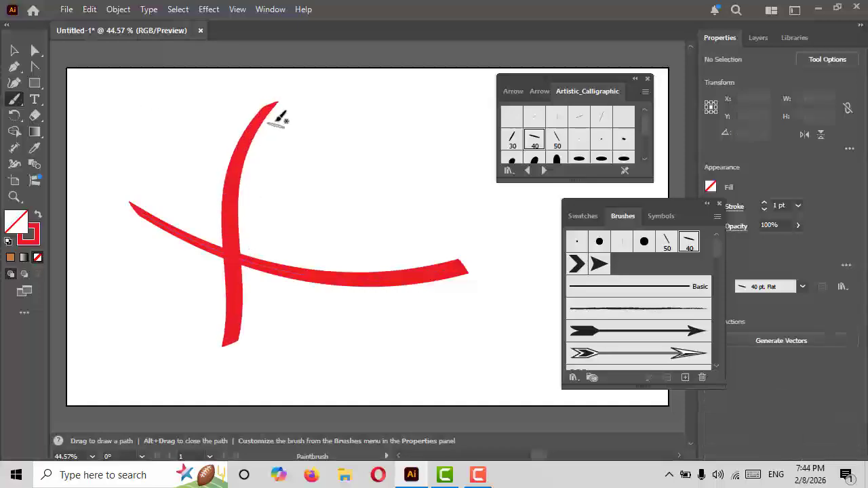
{"action": "mouse_move", "coordinate": [274, 103]}
{"action": "left_mouse_down"}
{"action": "mouse_move", "coordinate": [285, 144]}
{"action": "mouse_move", "coordinate": [284, 292]}
{"action": "mouse_move", "coordinate": [347, 319]}
{"action": "left_mouse_up"}
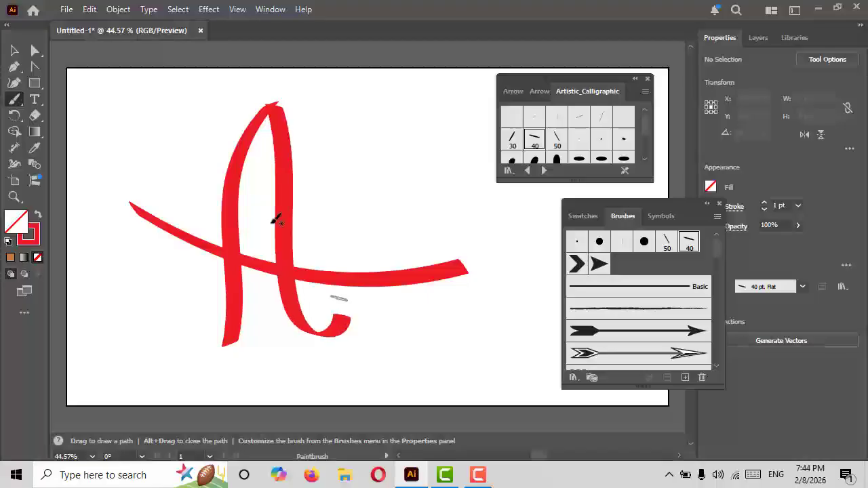
{"action": "left_click_drag", "start_coordinate": [238, 217], "coordinate": [315, 179]}
{"action": "mouse_move", "coordinate": [339, 126]}
{"action": "left_mouse_down"}
{"action": "mouse_move", "coordinate": [348, 306]}
{"action": "mouse_move", "coordinate": [362, 130]}
{"action": "mouse_move", "coordinate": [431, 175]}
{"action": "mouse_move", "coordinate": [405, 258]}
{"action": "mouse_move", "coordinate": [341, 292]}
{"action": "left_mouse_up"}
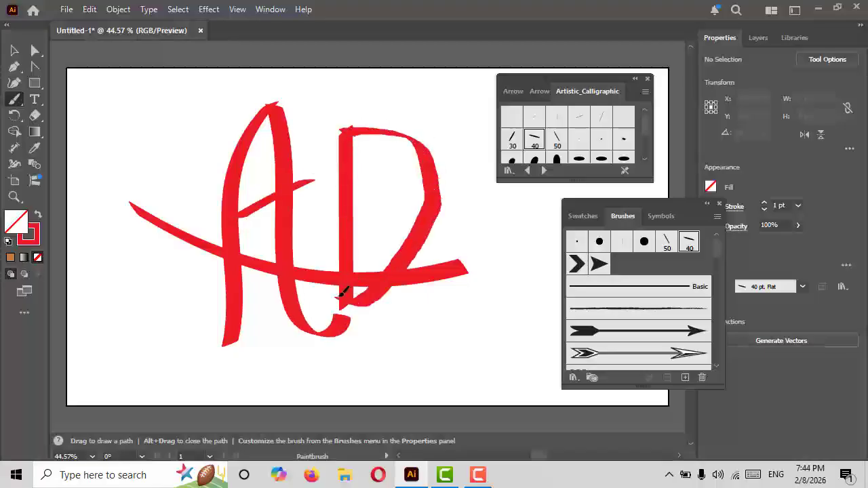
- Shift the brush panels aside to free the artboard, and paint the letters O, b and E to finish the word Adobe
{"action": "mouse_move", "coordinate": [559, 77]}
{"action": "left_mouse_down"}
{"action": "mouse_move", "coordinate": [657, 78]}
{"action": "mouse_move", "coordinate": [701, 69]}
{"action": "left_mouse_up"}
{"action": "left_click_drag", "start_coordinate": [639, 209], "coordinate": [718, 208]}
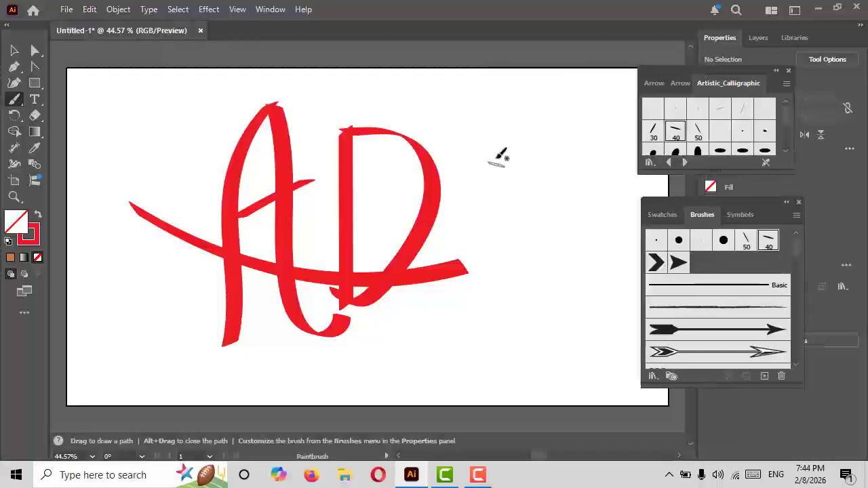
{"action": "mouse_move", "coordinate": [499, 145]}
{"action": "left_mouse_down"}
{"action": "mouse_move", "coordinate": [463, 205]}
{"action": "mouse_move", "coordinate": [524, 259]}
{"action": "mouse_move", "coordinate": [545, 197]}
{"action": "mouse_move", "coordinate": [524, 149]}
{"action": "mouse_move", "coordinate": [484, 148]}
{"action": "left_mouse_up"}
{"action": "mouse_move", "coordinate": [560, 117]}
{"action": "left_mouse_down"}
{"action": "mouse_move", "coordinate": [577, 239]}
{"action": "mouse_move", "coordinate": [581, 183]}
{"action": "mouse_move", "coordinate": [623, 204]}
{"action": "mouse_move", "coordinate": [574, 245]}
{"action": "left_mouse_up"}
{"action": "mouse_move", "coordinate": [486, 295]}
{"action": "left_mouse_down"}
{"action": "mouse_move", "coordinate": [468, 390]}
{"action": "mouse_move", "coordinate": [476, 316]}
{"action": "mouse_move", "coordinate": [535, 276]}
{"action": "left_mouse_up"}
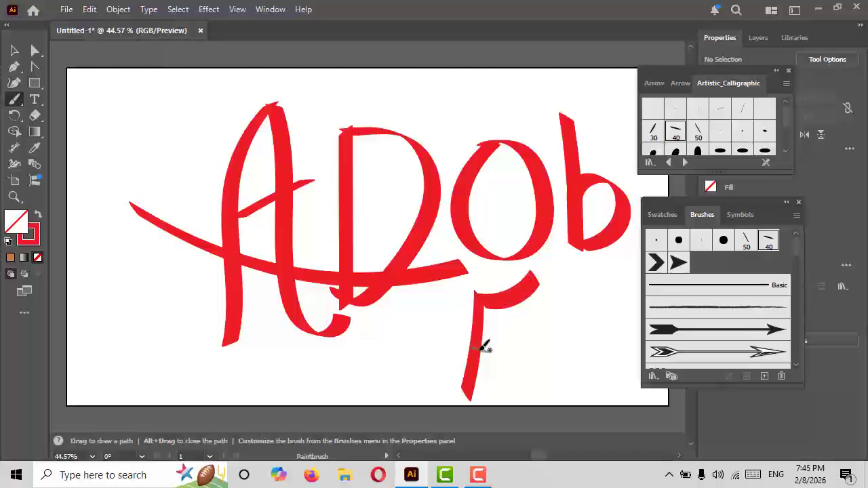
{"action": "left_click_drag", "start_coordinate": [481, 349], "coordinate": [531, 321]}
{"action": "mouse_move", "coordinate": [479, 389]}
{"action": "left_mouse_down"}
{"action": "mouse_move", "coordinate": [535, 362]}
{"action": "mouse_move", "coordinate": [547, 366]}
{"action": "left_mouse_up"}
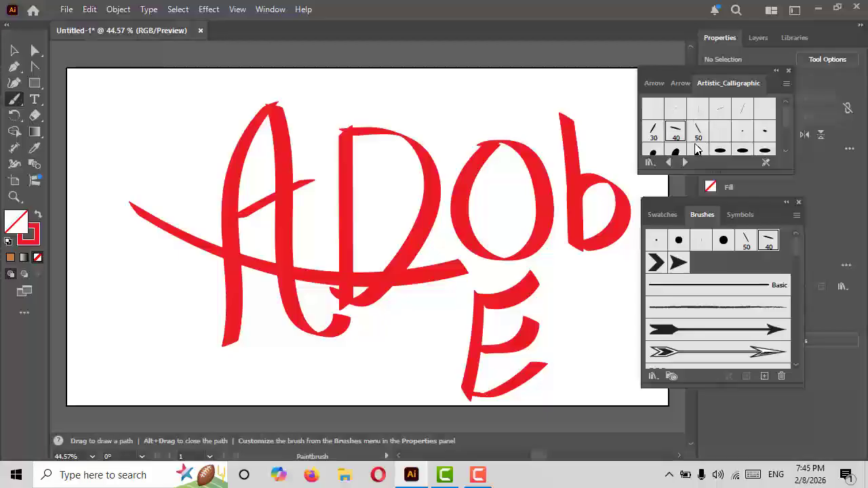
- Paint a red S-curve near the artboard's left edge with the 30 pt flat brush and two thinner S-curves with 15 pt. Flat
{"action": "left_click", "coordinate": [653, 130]}
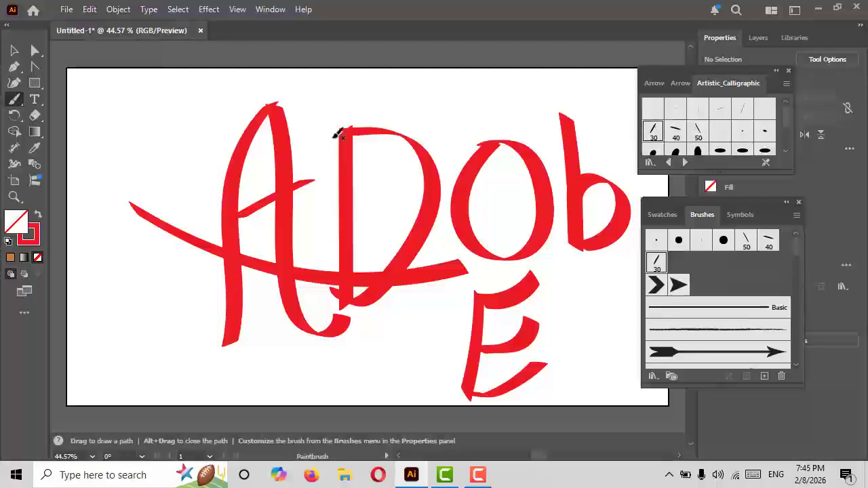
{"action": "left_click_drag", "start_coordinate": [165, 101], "coordinate": [120, 155]}
{"action": "mouse_move", "coordinate": [114, 184]}
{"action": "left_mouse_down"}
{"action": "mouse_move", "coordinate": [123, 281]}
{"action": "mouse_move", "coordinate": [92, 374]}
{"action": "left_mouse_up"}
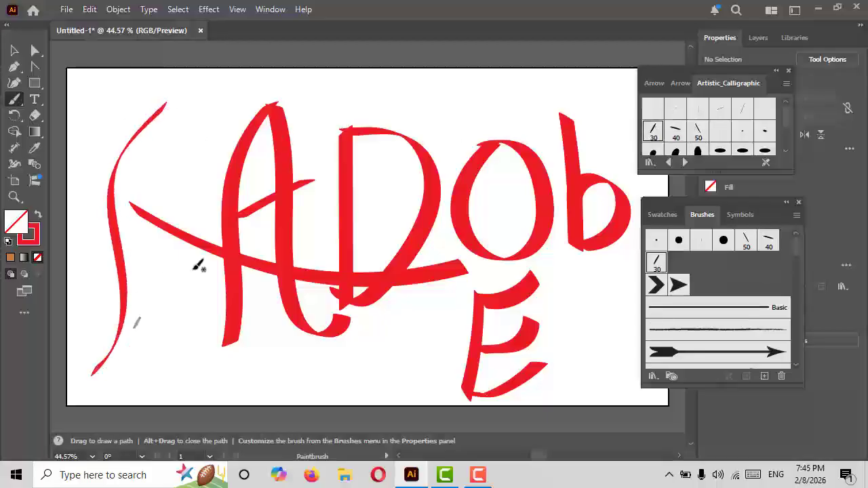
{"action": "left_click", "coordinate": [742, 109]}
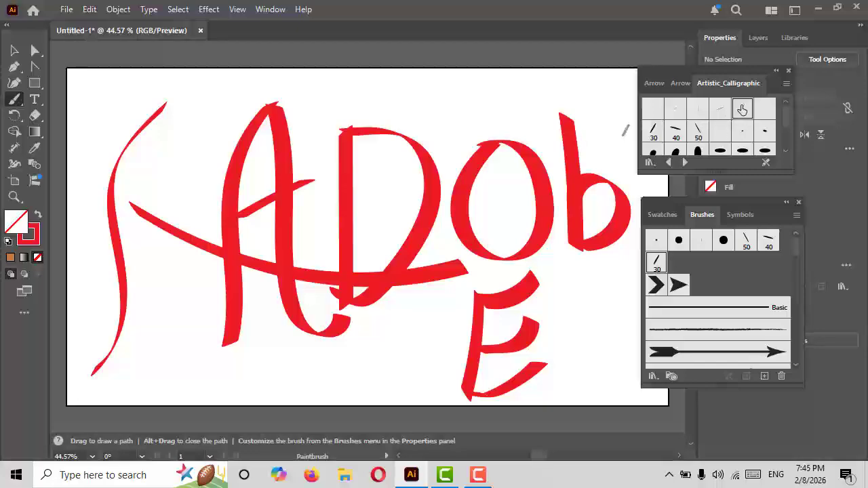
{"action": "mouse_move", "coordinate": [491, 91]}
{"action": "left_mouse_down"}
{"action": "mouse_move", "coordinate": [457, 103]}
{"action": "mouse_move", "coordinate": [419, 330]}
{"action": "mouse_move", "coordinate": [335, 410]}
{"action": "left_mouse_up"}
{"action": "mouse_move", "coordinate": [182, 124]}
{"action": "left_mouse_down"}
{"action": "mouse_move", "coordinate": [94, 302]}
{"action": "mouse_move", "coordinate": [59, 337]}
{"action": "left_mouse_up"}
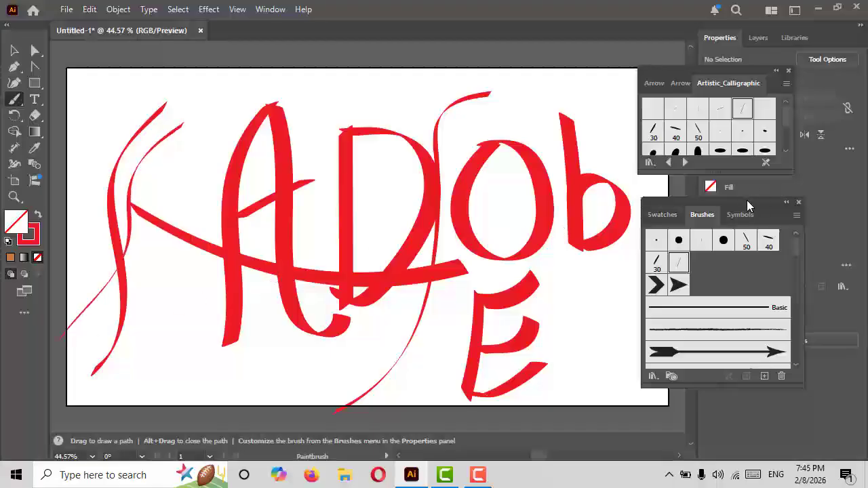
- Set the stroke colour to green and paint a long wavy diagonal across the letters O and D with 15 pt. Flat
{"action": "left_click_drag", "start_coordinate": [746, 201], "coordinate": [767, 323]}
{"action": "left_click", "coordinate": [711, 207]}
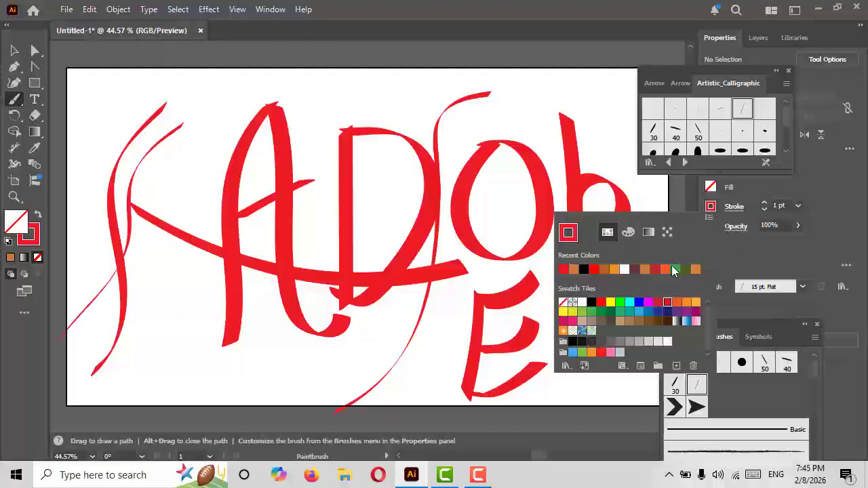
{"action": "left_click", "coordinate": [676, 269]}
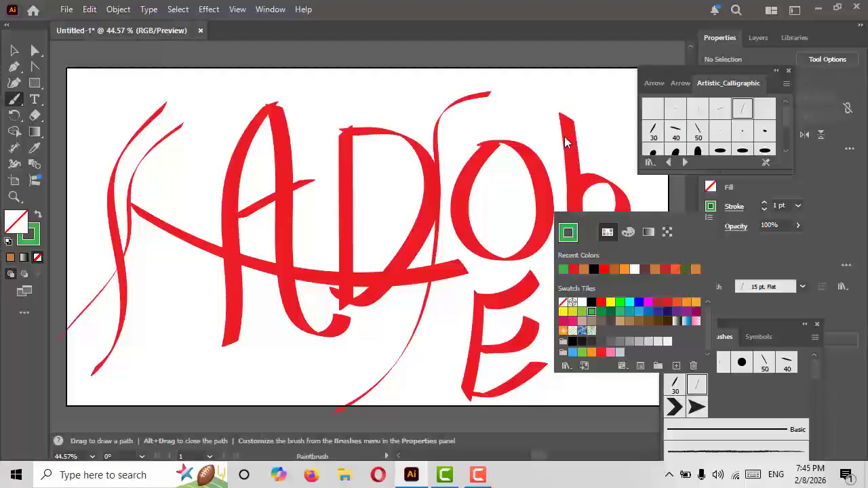
{"action": "left_click", "coordinate": [542, 100]}
{"action": "mouse_move", "coordinate": [554, 85]}
{"action": "left_mouse_down"}
{"action": "mouse_move", "coordinate": [487, 114]}
{"action": "mouse_move", "coordinate": [489, 195]}
{"action": "mouse_move", "coordinate": [278, 376]}
{"action": "left_mouse_up"}
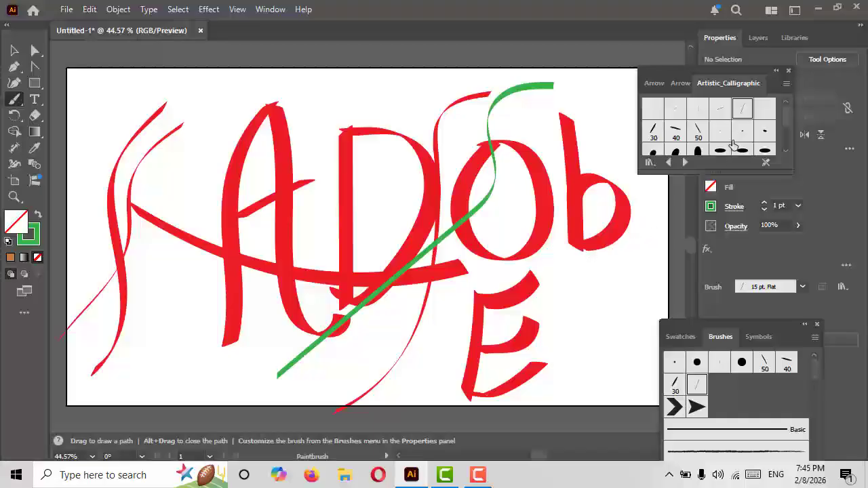
- With the 15 pt. Round brush, paint a green wave over b and E, plus a leaf outline with a dot inside beside the A
{"action": "scroll", "coordinate": [737, 138], "scroll_direction": "down", "scroll_amount": 3}
{"action": "left_click", "coordinate": [742, 121]}
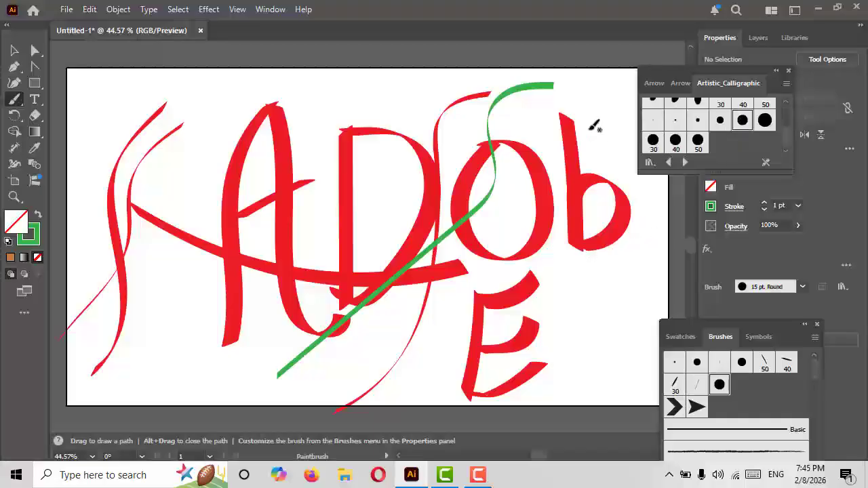
{"action": "mouse_move", "coordinate": [613, 102]}
{"action": "left_mouse_down"}
{"action": "mouse_move", "coordinate": [623, 217]}
{"action": "mouse_move", "coordinate": [487, 385]}
{"action": "left_mouse_up"}
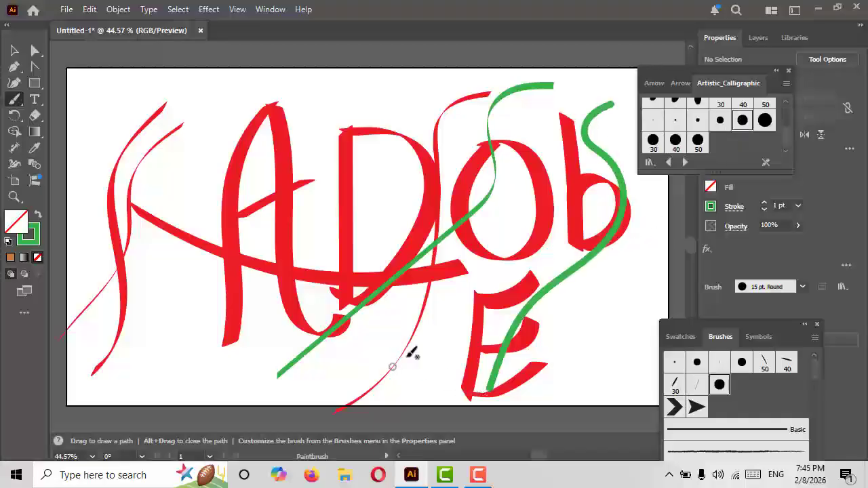
{"action": "mouse_move", "coordinate": [164, 247]}
{"action": "left_mouse_down"}
{"action": "mouse_move", "coordinate": [209, 108]}
{"action": "mouse_move", "coordinate": [235, 74]}
{"action": "mouse_move", "coordinate": [224, 155]}
{"action": "mouse_move", "coordinate": [163, 248]}
{"action": "left_mouse_up"}
{"action": "left_click", "coordinate": [199, 168]}
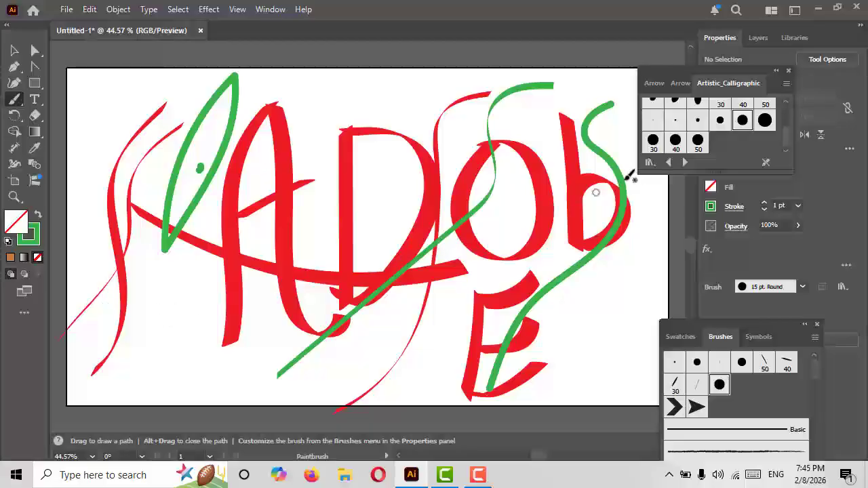
- Load the Artistic_ChalkCharcoalPencil brush library
{"action": "left_click", "coordinate": [649, 162]}
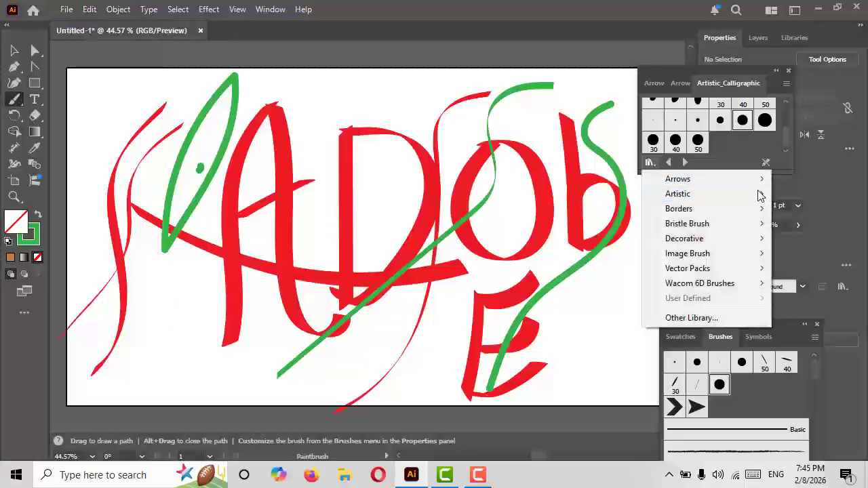
{"action": "mouse_move", "coordinate": [759, 195]}
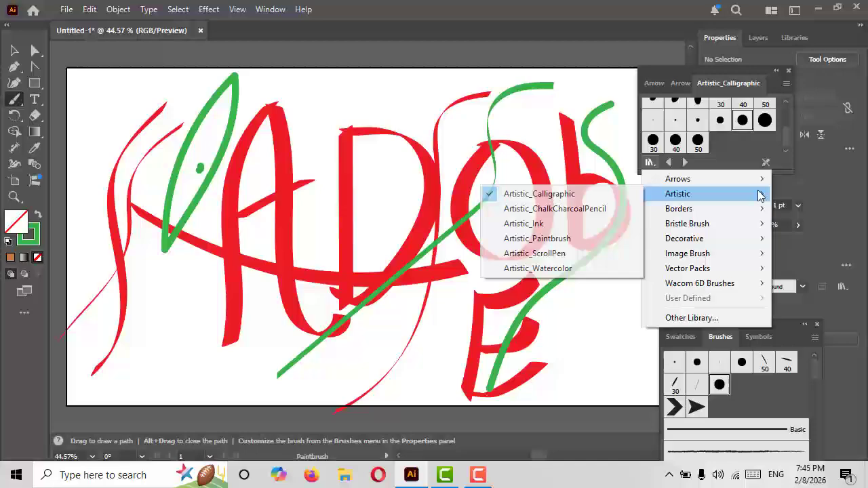
{"action": "left_click", "coordinate": [600, 212]}
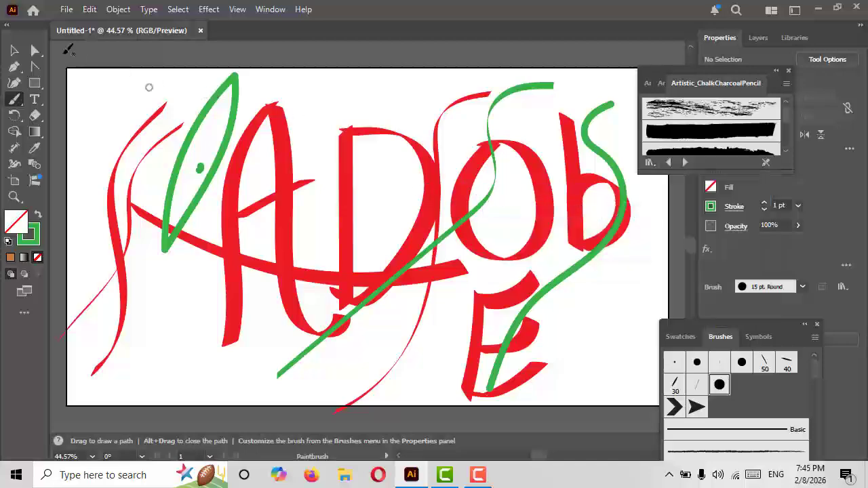
- Select all the painted letters and strokes and delete them to clear the artboard
{"action": "left_click", "coordinate": [13, 50]}
{"action": "left_click_drag", "start_coordinate": [126, 90], "coordinate": [624, 397]}
{"action": "key", "text": "Delete"}
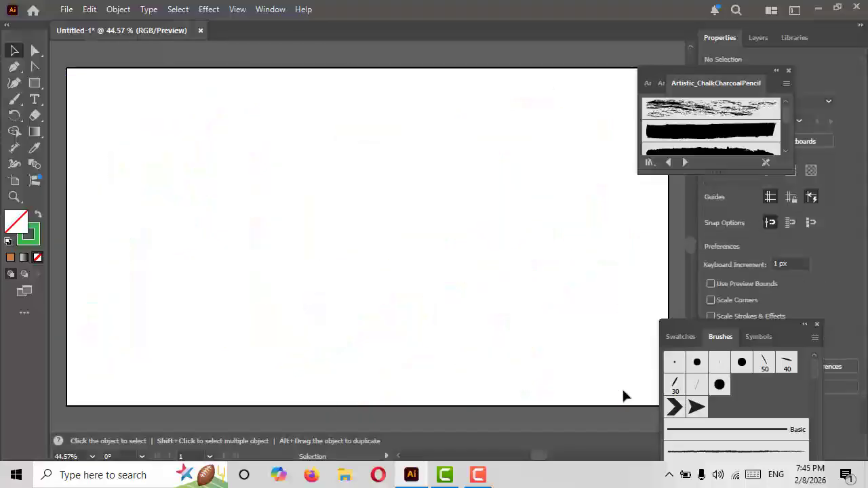
- Paint three side-by-side green wavy strokes with the rough, scratchy first brush of the Artistic_ChalkCharcoalPencil library
{"action": "left_click", "coordinate": [710, 114]}
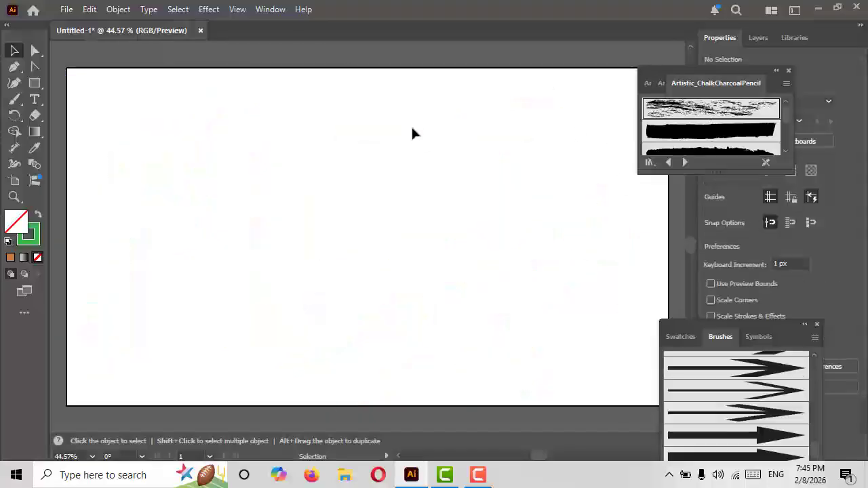
{"action": "left_click", "coordinate": [16, 100]}
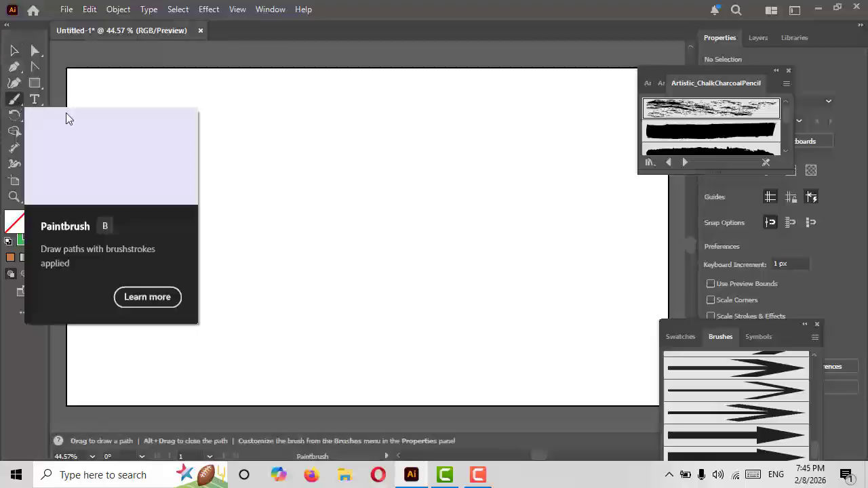
{"action": "left_click_drag", "start_coordinate": [188, 266], "coordinate": [117, 324]}
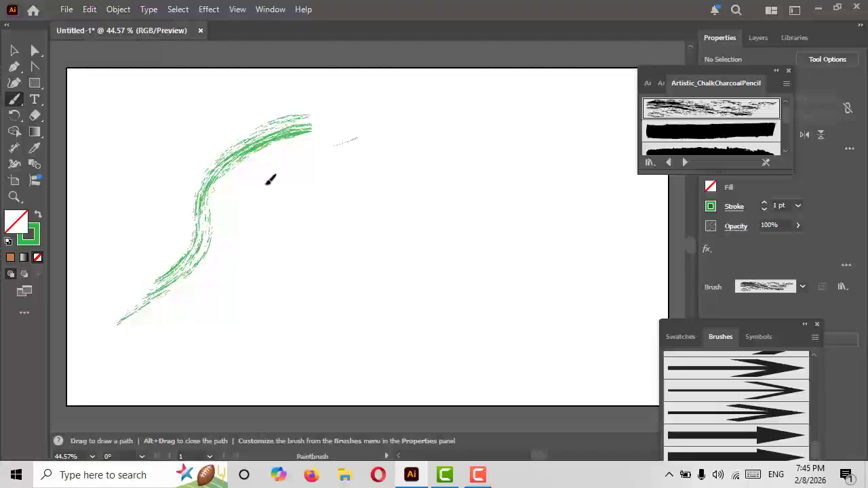
{"action": "left_click_drag", "start_coordinate": [170, 345], "coordinate": [174, 351]}
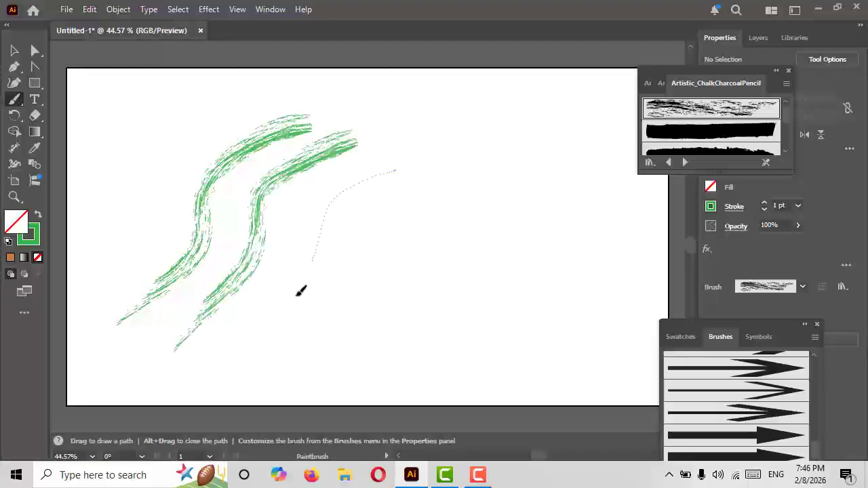
{"action": "left_click_drag", "start_coordinate": [300, 291], "coordinate": [191, 378]}
- Restyle the leftmost wavy stroke with the solid block brush, the dense scratchy brush and finally the tapered rough-edged brush
{"action": "left_click", "coordinate": [681, 137]}
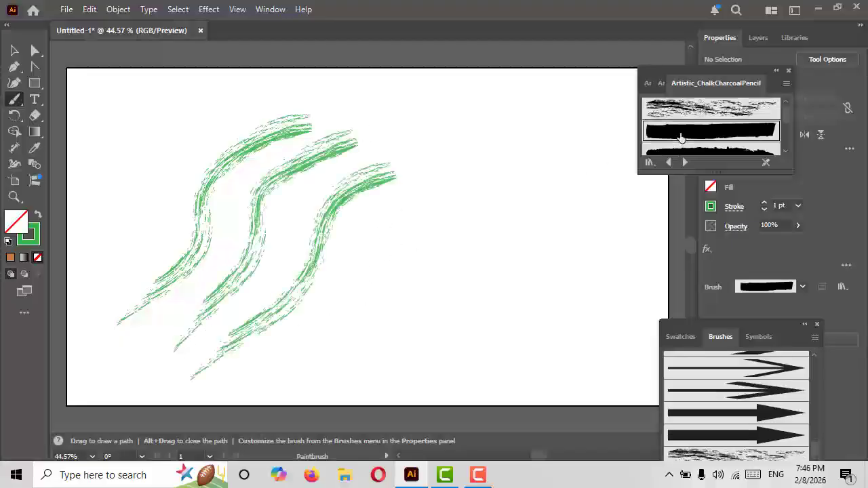
{"action": "left_click", "coordinate": [16, 53]}
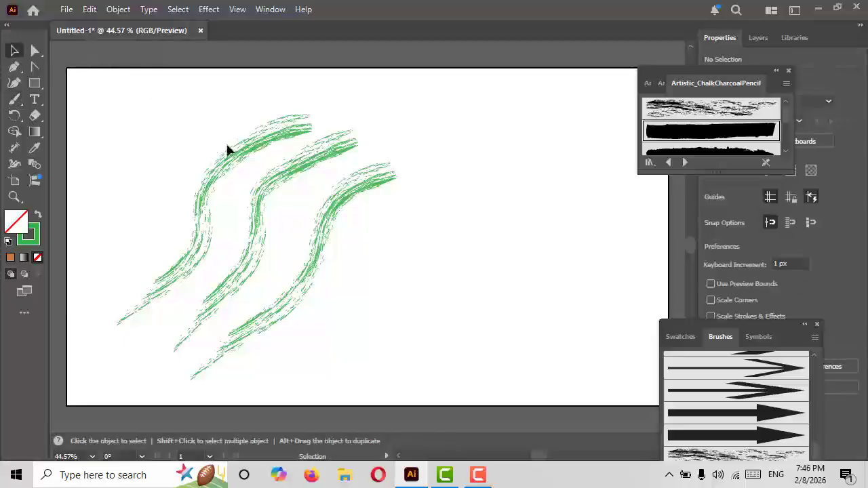
{"action": "left_click", "coordinate": [235, 153]}
{"action": "left_click", "coordinate": [706, 133]}
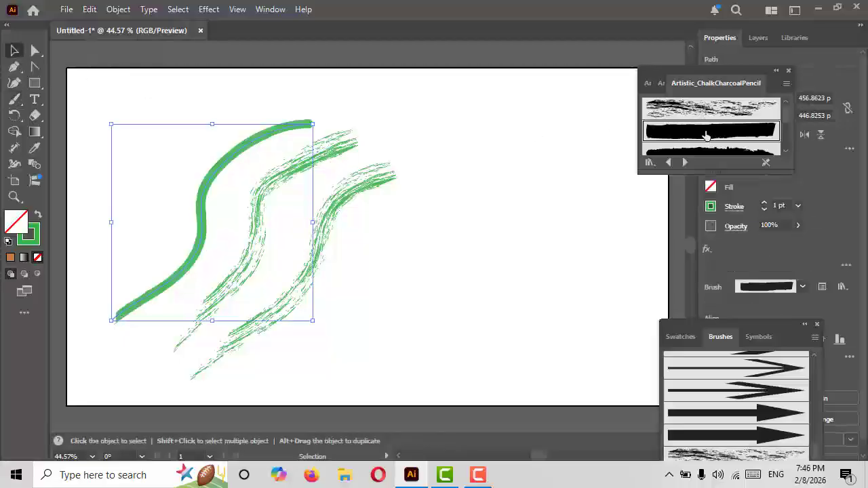
{"action": "scroll", "coordinate": [737, 123], "scroll_direction": "down", "scroll_amount": 2}
{"action": "left_click", "coordinate": [738, 119]}
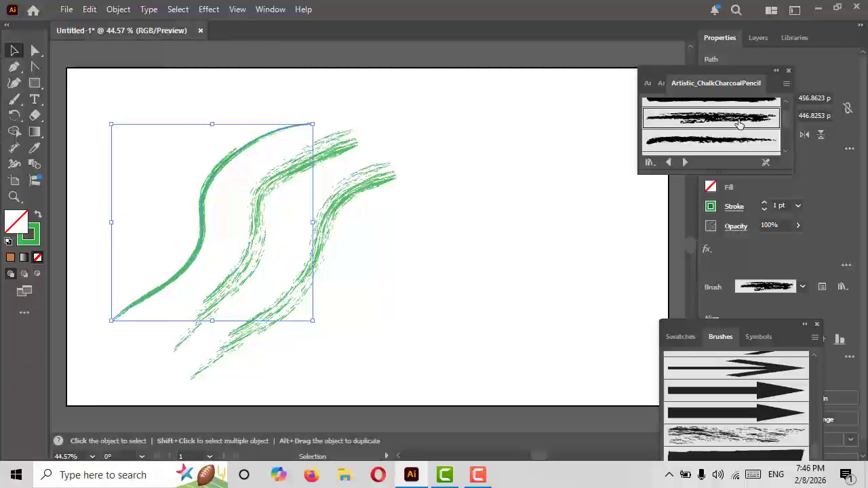
{"action": "left_click", "coordinate": [731, 140]}
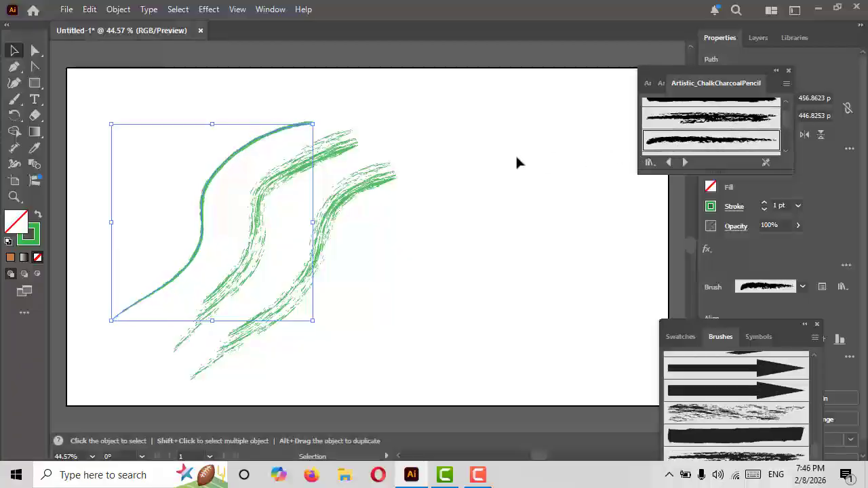
- Paint two thin green wavy strokes beside the scratchy waves using the tapered rough-edged brush
{"action": "left_click", "coordinate": [15, 100]}
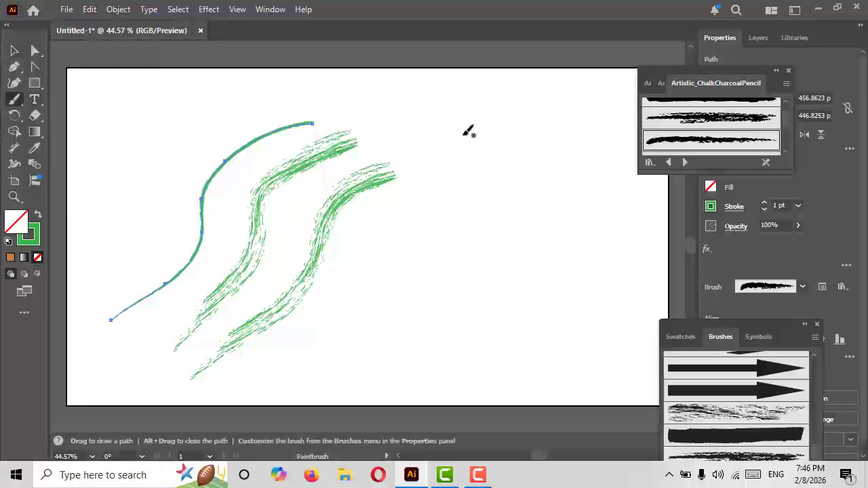
{"action": "mouse_move", "coordinate": [435, 204]}
{"action": "left_mouse_down"}
{"action": "mouse_move", "coordinate": [413, 319]}
{"action": "mouse_move", "coordinate": [372, 358]}
{"action": "left_mouse_up"}
{"action": "left_click_drag", "start_coordinate": [527, 164], "coordinate": [479, 335]}
- Set the stroke weight to 5 pt and paint a thick, rough green wave beside the two thin ones
{"action": "left_click", "coordinate": [798, 206]}
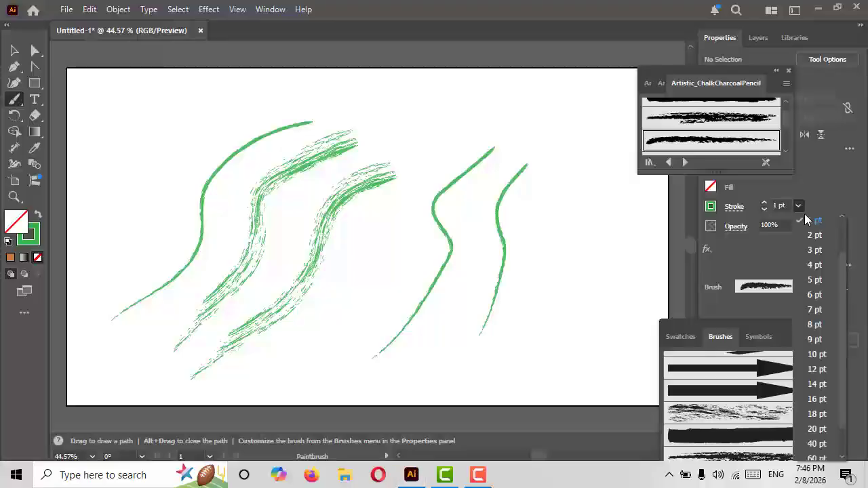
{"action": "left_click", "coordinate": [814, 280]}
{"action": "left_click_drag", "start_coordinate": [543, 233], "coordinate": [473, 370]}
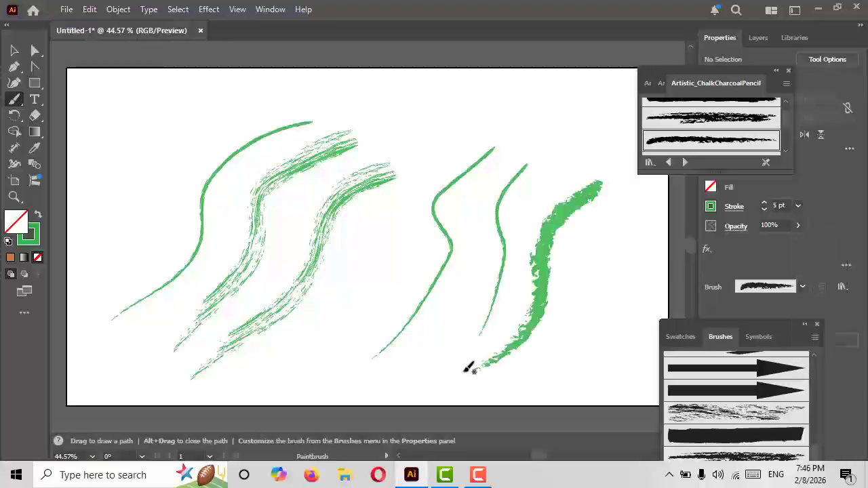
- Paint a cluster of short, leaf-like rough green strokes above the thin and thick waves with the same 5 pt brush
{"action": "left_click_drag", "start_coordinate": [556, 196], "coordinate": [559, 98]}
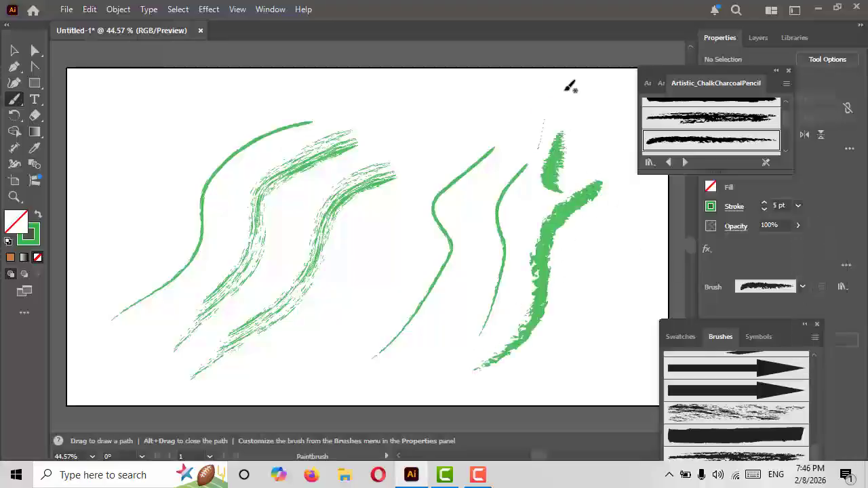
{"action": "left_click_drag", "start_coordinate": [527, 136], "coordinate": [562, 86]}
{"action": "left_click_drag", "start_coordinate": [466, 144], "coordinate": [513, 100]}
{"action": "left_click_drag", "start_coordinate": [433, 139], "coordinate": [482, 93]}
{"action": "left_click_drag", "start_coordinate": [390, 150], "coordinate": [428, 106]}
{"action": "left_click_drag", "start_coordinate": [409, 178], "coordinate": [445, 148]}
{"action": "left_click_drag", "start_coordinate": [448, 151], "coordinate": [414, 231]}
- Paint a long wavy stroke along the artboard's right side with a thinner, evenly tapered charcoal brush
{"action": "scroll", "coordinate": [766, 129], "scroll_direction": "down", "scroll_amount": 1}
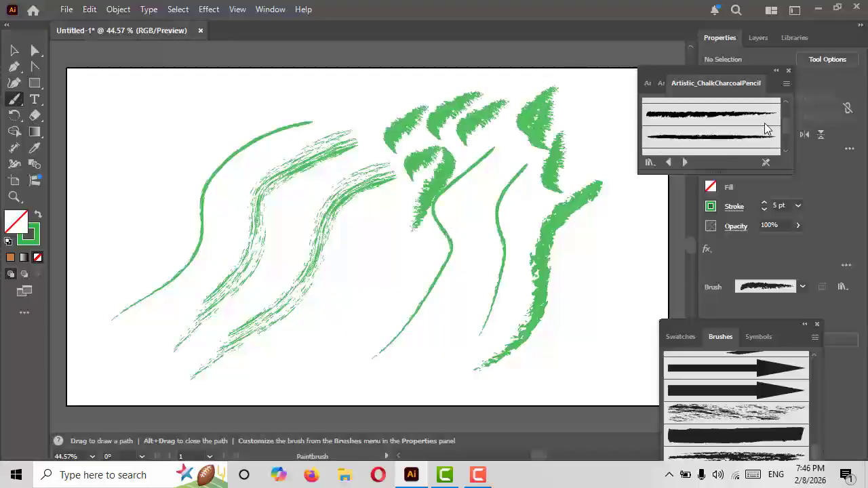
{"action": "left_click", "coordinate": [733, 139]}
{"action": "mouse_move", "coordinate": [608, 137]}
{"action": "left_mouse_down"}
{"action": "mouse_move", "coordinate": [622, 225]}
{"action": "mouse_move", "coordinate": [596, 317]}
{"action": "mouse_move", "coordinate": [597, 358]}
{"action": "left_mouse_up"}
- Load the Artistic_Ink brush library and paint a green wavy stroke left of the existing waves with the current charcoal brush
{"action": "left_click", "coordinate": [650, 163]}
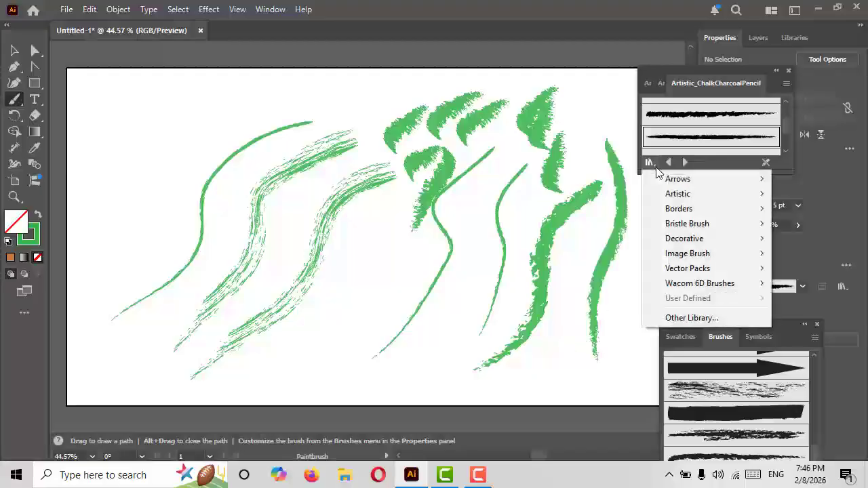
{"action": "mouse_move", "coordinate": [746, 194]}
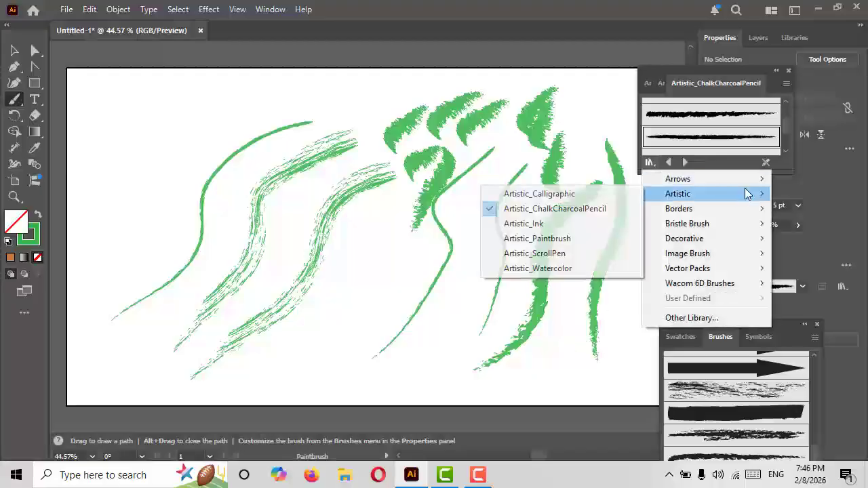
{"action": "left_click", "coordinate": [577, 223]}
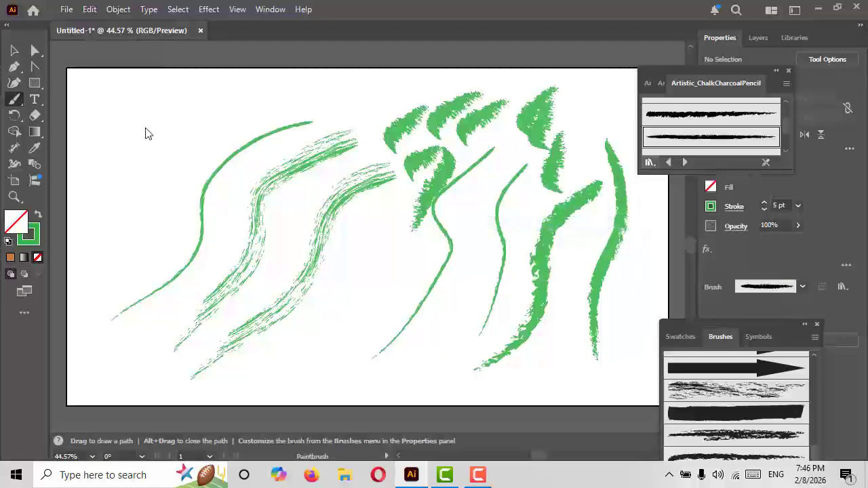
{"action": "mouse_move", "coordinate": [175, 127]}
{"action": "left_mouse_down"}
{"action": "mouse_move", "coordinate": [145, 235]}
{"action": "mouse_move", "coordinate": [107, 317]}
{"action": "left_mouse_up"}
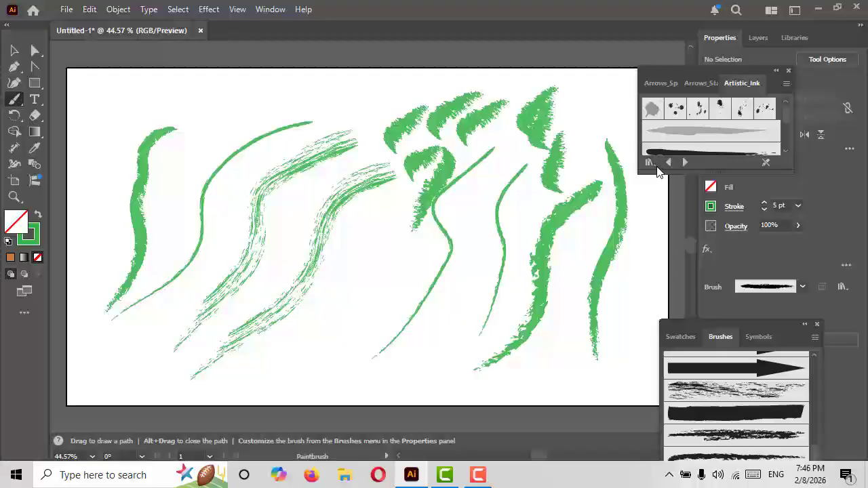
- Load the Artistic_Paintbrush library and paint two broad green strokes across the middle of the artboard with its second brush
{"action": "left_click", "coordinate": [653, 165]}
{"action": "mouse_move", "coordinate": [723, 200]}
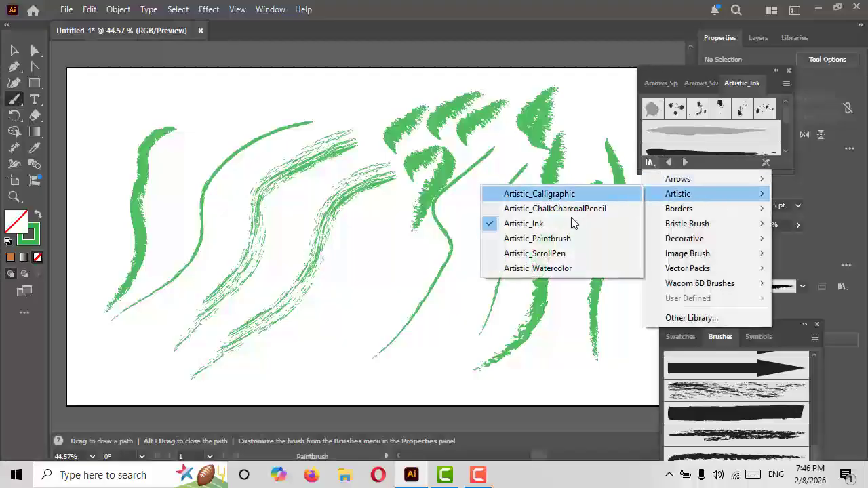
{"action": "left_click", "coordinate": [575, 238]}
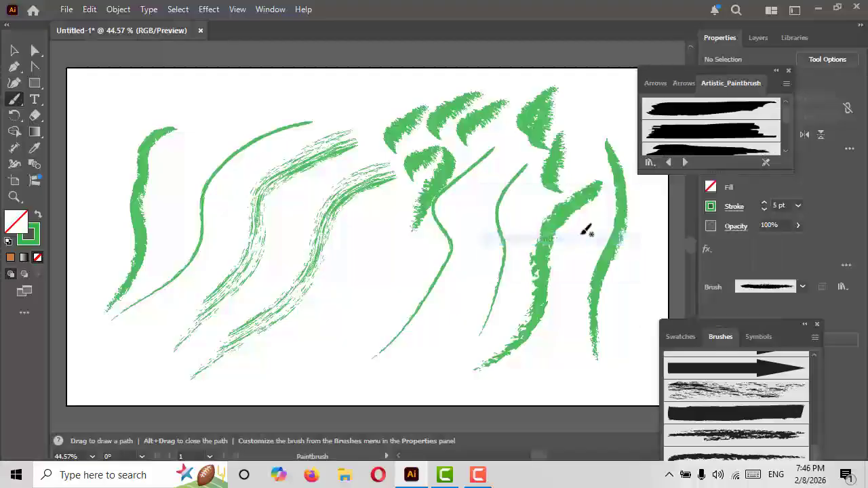
{"action": "left_click", "coordinate": [713, 131]}
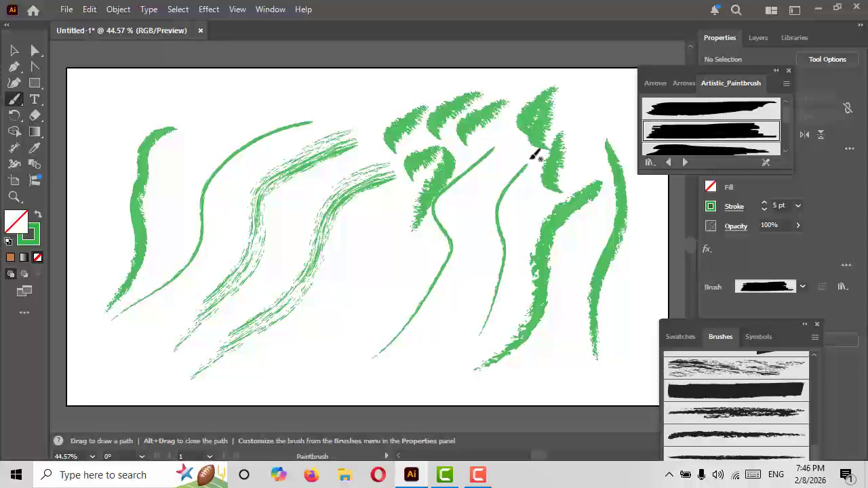
{"action": "left_click_drag", "start_coordinate": [378, 105], "coordinate": [329, 197]}
{"action": "left_click_drag", "start_coordinate": [373, 363], "coordinate": [414, 197]}
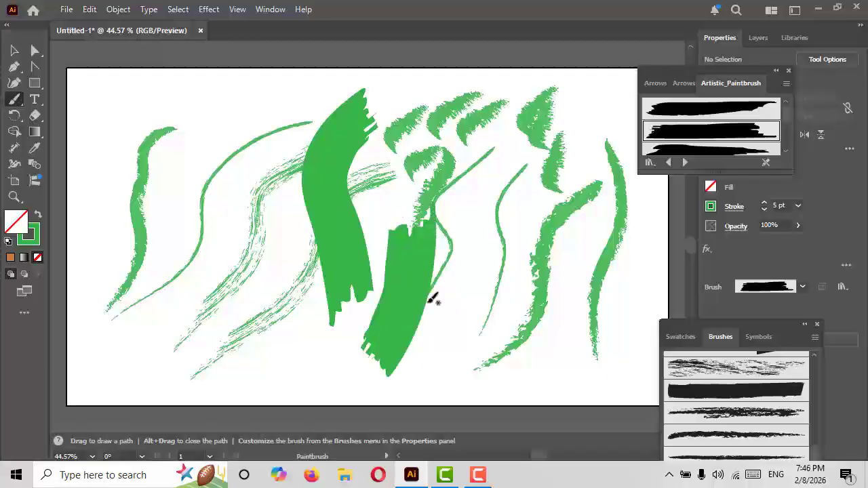
- Set the stroke to 2 pt and orange-red, and paint two S-shaped paintbrush strokes over the leftmost green waves
{"action": "left_click", "coordinate": [799, 206]}
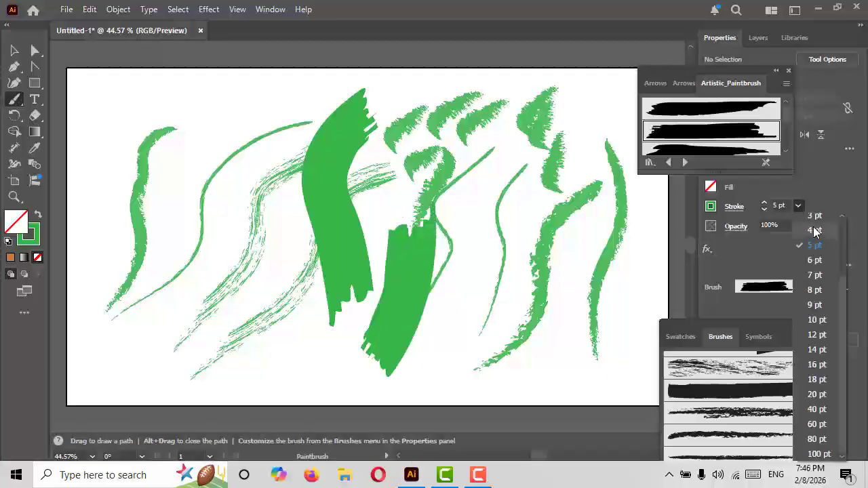
{"action": "scroll", "coordinate": [821, 248], "scroll_direction": "up", "scroll_amount": 2}
{"action": "left_click", "coordinate": [818, 281]}
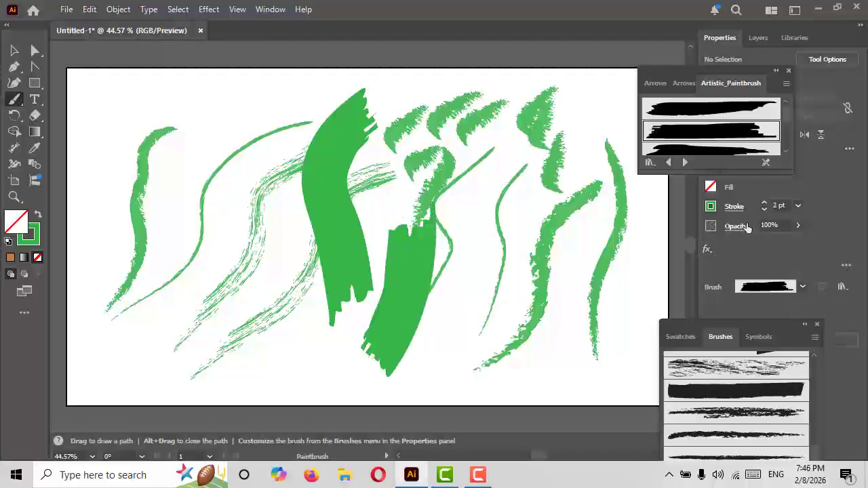
{"action": "left_click", "coordinate": [710, 207]}
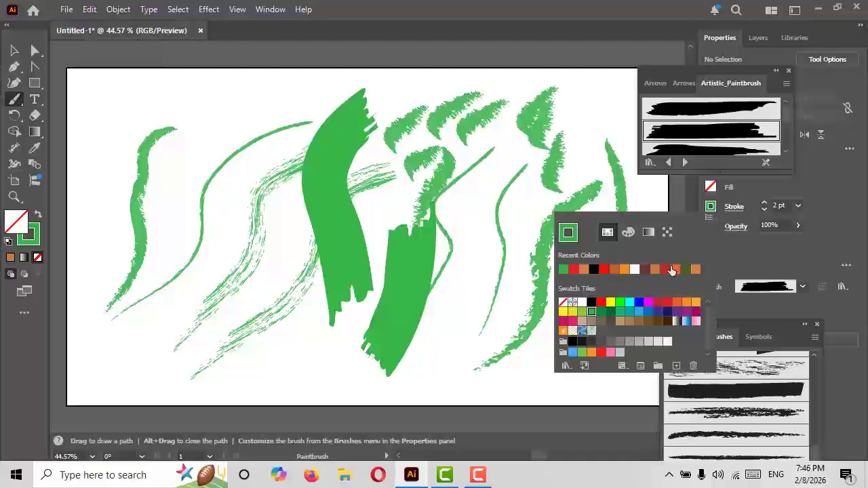
{"action": "left_click", "coordinate": [671, 269]}
{"action": "left_click", "coordinate": [831, 196]}
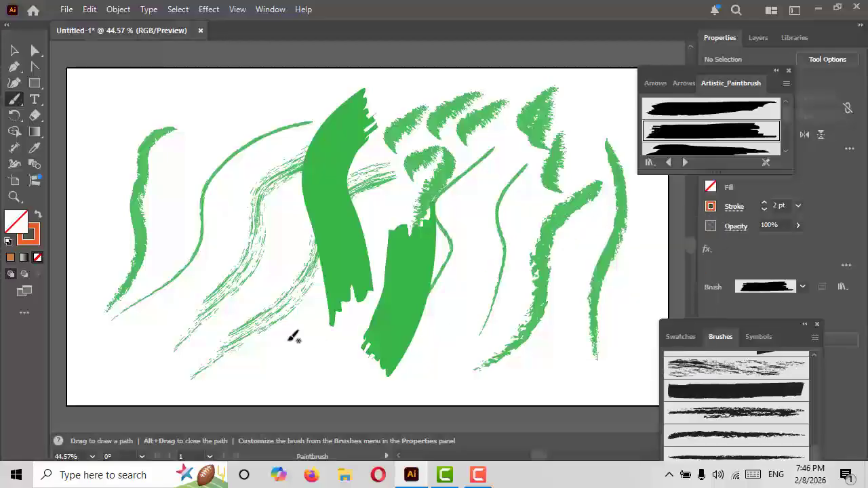
{"action": "mouse_move", "coordinate": [255, 99]}
{"action": "left_mouse_down"}
{"action": "mouse_move", "coordinate": [190, 188]}
{"action": "mouse_move", "coordinate": [139, 288]}
{"action": "left_mouse_up"}
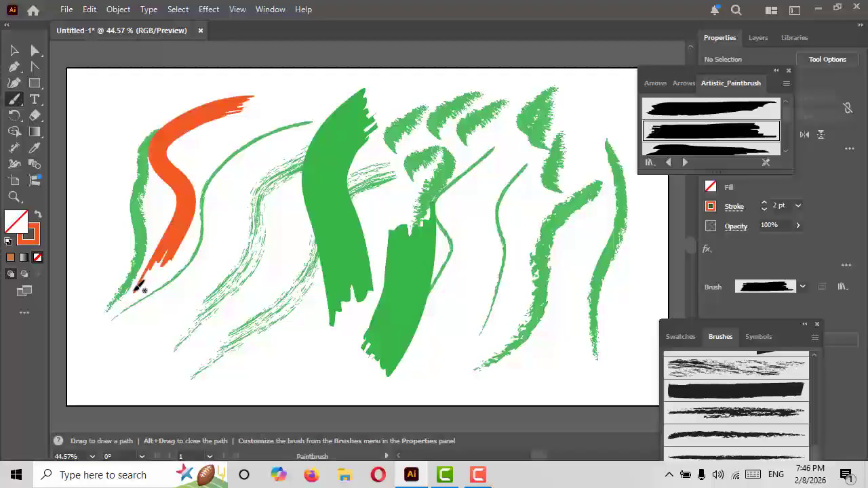
{"action": "left_click_drag", "start_coordinate": [278, 113], "coordinate": [151, 321]}
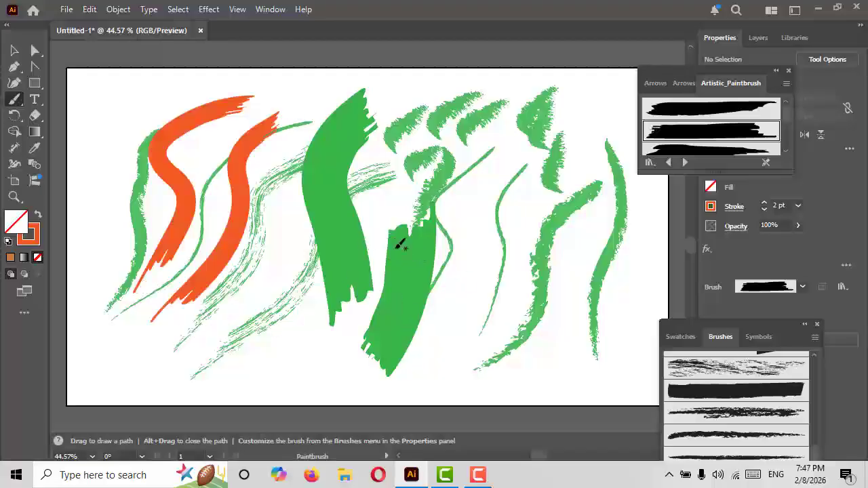
- Select all the painted strokes and delete them to empty the artboard
{"action": "left_click", "coordinate": [15, 50]}
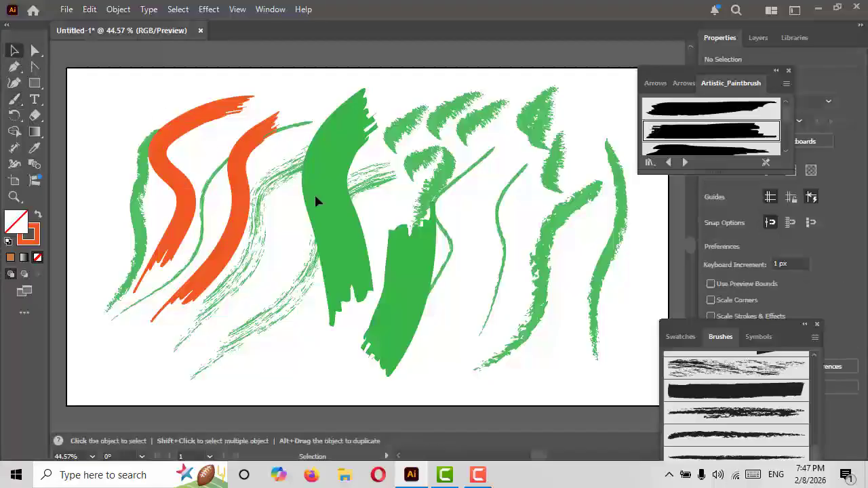
{"action": "mouse_move", "coordinate": [133, 100]}
{"action": "left_mouse_down"}
{"action": "mouse_move", "coordinate": [595, 348]}
{"action": "mouse_move", "coordinate": [631, 392]}
{"action": "left_mouse_up"}
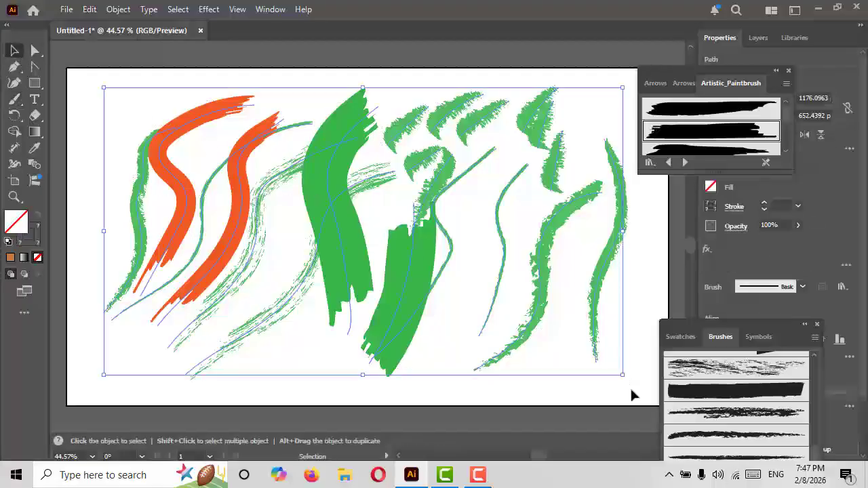
{"action": "key", "text": "Delete"}
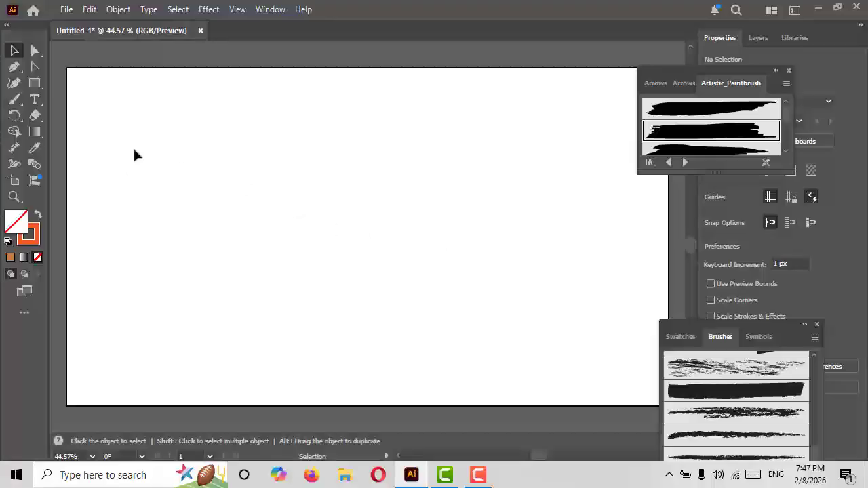
- Activate the Paintbrush tool and load the Artistic_Watercolor brush library
{"action": "left_click", "coordinate": [14, 99]}
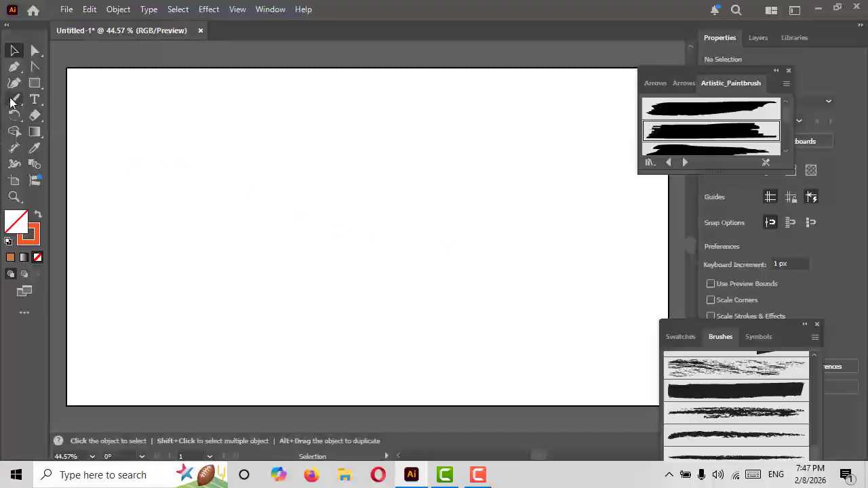
{"action": "left_click", "coordinate": [649, 163]}
{"action": "mouse_move", "coordinate": [694, 194]}
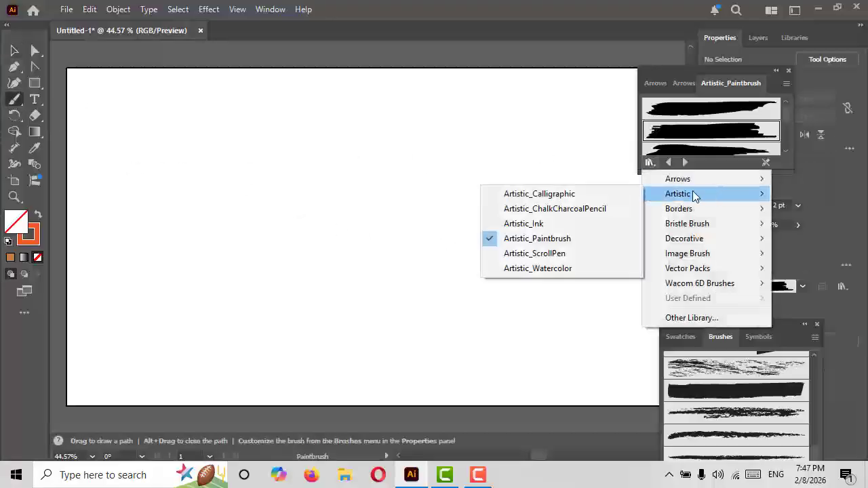
{"action": "left_click", "coordinate": [556, 267]}
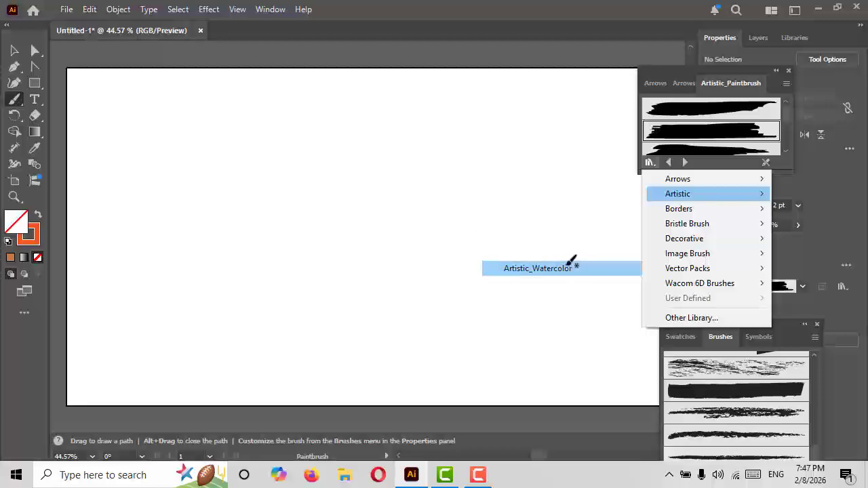
- Paint several long, slanted orange-red strokes with the dry paintbrush brush across the left and upper middle of the artboard
{"action": "left_click_drag", "start_coordinate": [358, 140], "coordinate": [377, 133]}
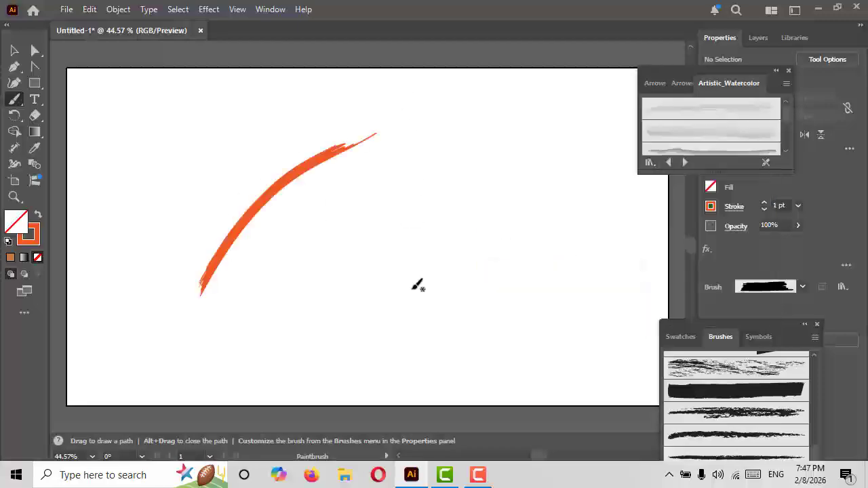
{"action": "left_click_drag", "start_coordinate": [204, 285], "coordinate": [187, 349]}
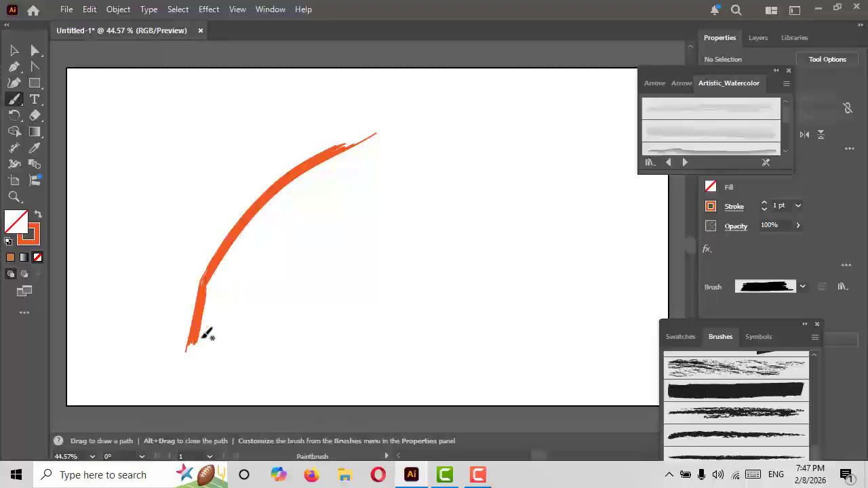
{"action": "mouse_move", "coordinate": [372, 136]}
{"action": "left_mouse_down"}
{"action": "mouse_move", "coordinate": [269, 237]}
{"action": "mouse_move", "coordinate": [167, 367]}
{"action": "left_mouse_up"}
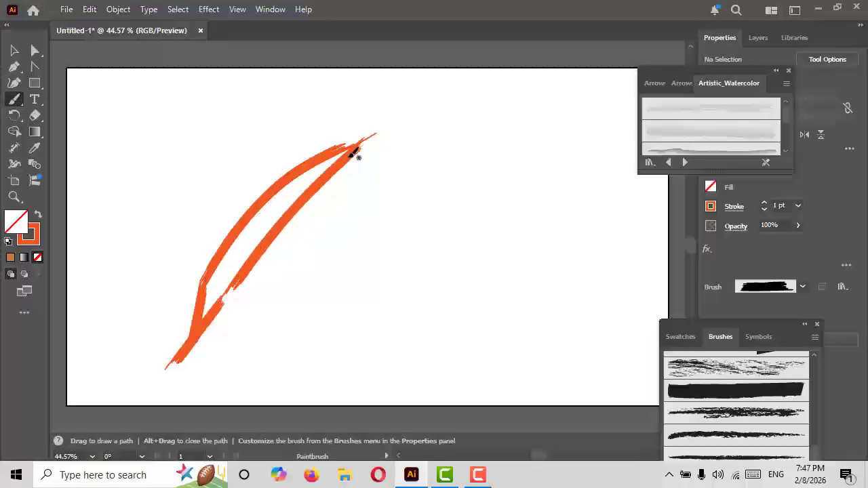
{"action": "mouse_move", "coordinate": [296, 169]}
{"action": "left_mouse_down"}
{"action": "mouse_move", "coordinate": [408, 119]}
{"action": "mouse_move", "coordinate": [327, 212]}
{"action": "mouse_move", "coordinate": [471, 126]}
{"action": "left_mouse_up"}
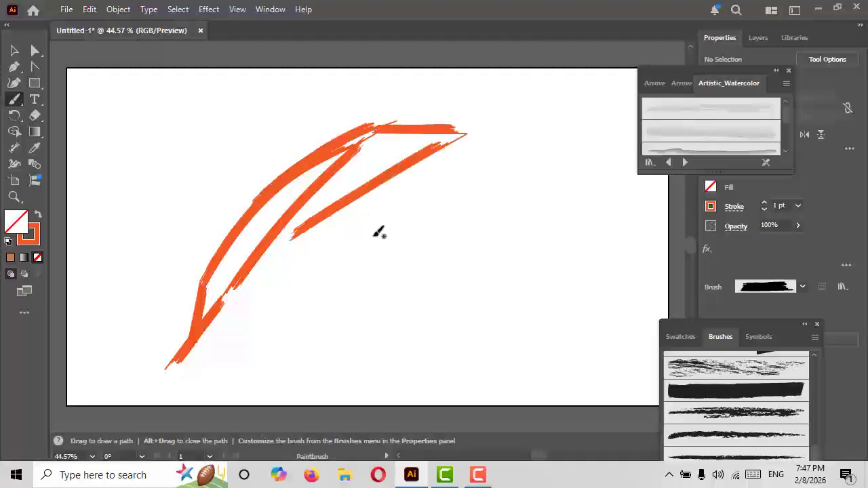
- Hand-paint the letters "ADObE" in orange-red at the right of the slanted strokes, with "bE" below "ADO"
{"action": "mouse_move", "coordinate": [324, 347]}
{"action": "left_mouse_down"}
{"action": "mouse_move", "coordinate": [398, 285]}
{"action": "mouse_move", "coordinate": [424, 203]}
{"action": "left_mouse_up"}
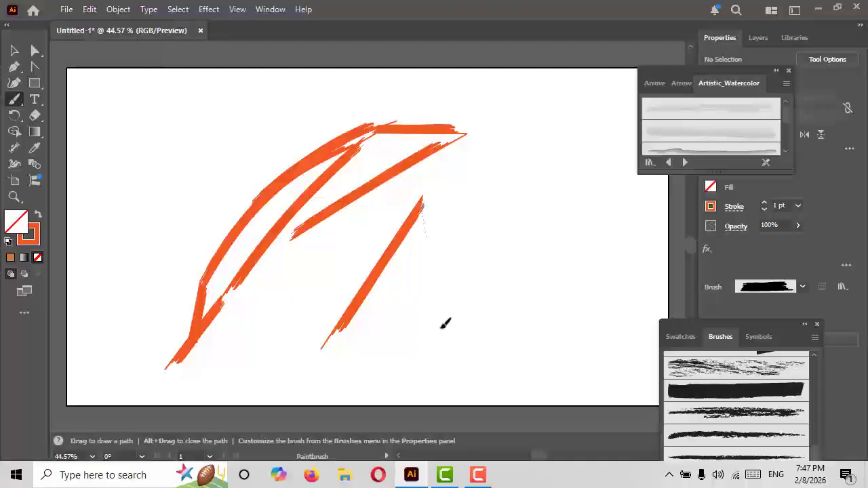
{"action": "left_click_drag", "start_coordinate": [444, 324], "coordinate": [441, 337]}
{"action": "left_click_drag", "start_coordinate": [449, 261], "coordinate": [449, 261]}
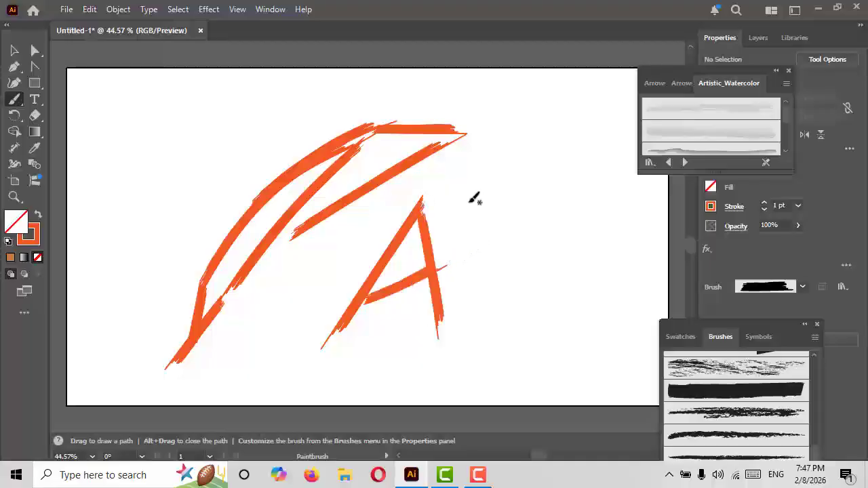
{"action": "mouse_move", "coordinate": [464, 211]}
{"action": "left_mouse_down"}
{"action": "mouse_move", "coordinate": [465, 300]}
{"action": "mouse_move", "coordinate": [463, 212]}
{"action": "mouse_move", "coordinate": [531, 263]}
{"action": "mouse_move", "coordinate": [462, 295]}
{"action": "left_mouse_up"}
{"action": "mouse_move", "coordinate": [575, 269]}
{"action": "left_mouse_down"}
{"action": "mouse_move", "coordinate": [572, 227]}
{"action": "mouse_move", "coordinate": [551, 234]}
{"action": "mouse_move", "coordinate": [543, 260]}
{"action": "left_mouse_up"}
{"action": "mouse_move", "coordinate": [508, 366]}
{"action": "left_mouse_down"}
{"action": "mouse_move", "coordinate": [533, 381]}
{"action": "mouse_move", "coordinate": [508, 380]}
{"action": "left_mouse_up"}
{"action": "mouse_move", "coordinate": [573, 313]}
{"action": "left_mouse_down"}
{"action": "mouse_move", "coordinate": [570, 387]}
{"action": "mouse_move", "coordinate": [621, 285]}
{"action": "left_mouse_up"}
{"action": "left_click_drag", "start_coordinate": [621, 327], "coordinate": [577, 347]}
{"action": "left_click_drag", "start_coordinate": [574, 377], "coordinate": [626, 377]}
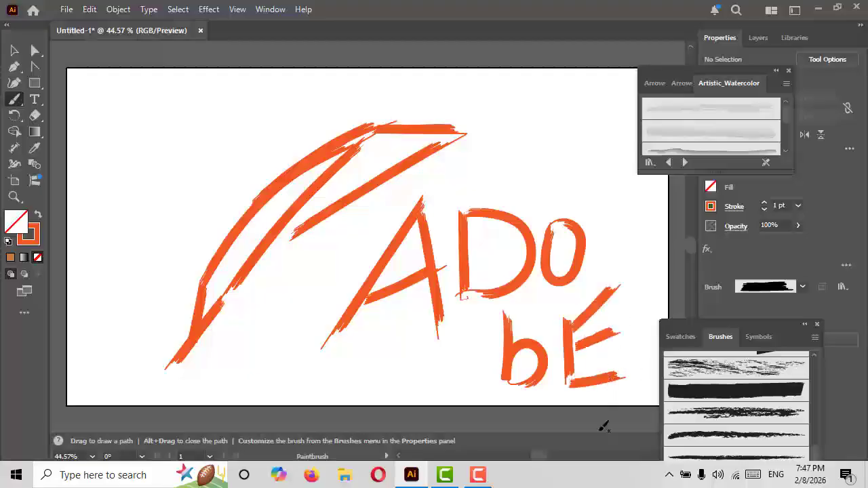
- Select all the orange-red strokes and letters and delete them to empty the artboard
{"action": "left_click", "coordinate": [14, 51]}
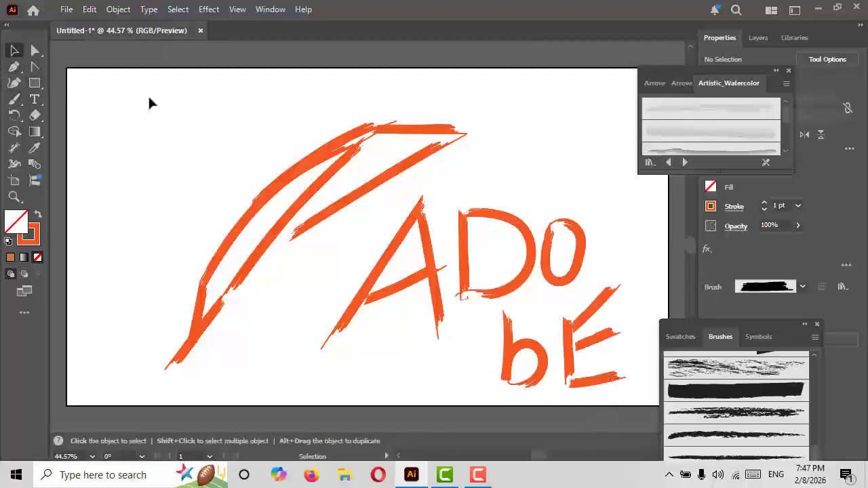
{"action": "mouse_move", "coordinate": [200, 105]}
{"action": "left_mouse_down"}
{"action": "mouse_move", "coordinate": [394, 254]}
{"action": "mouse_move", "coordinate": [575, 427]}
{"action": "mouse_move", "coordinate": [572, 407]}
{"action": "mouse_move", "coordinate": [497, 323]}
{"action": "left_mouse_up"}
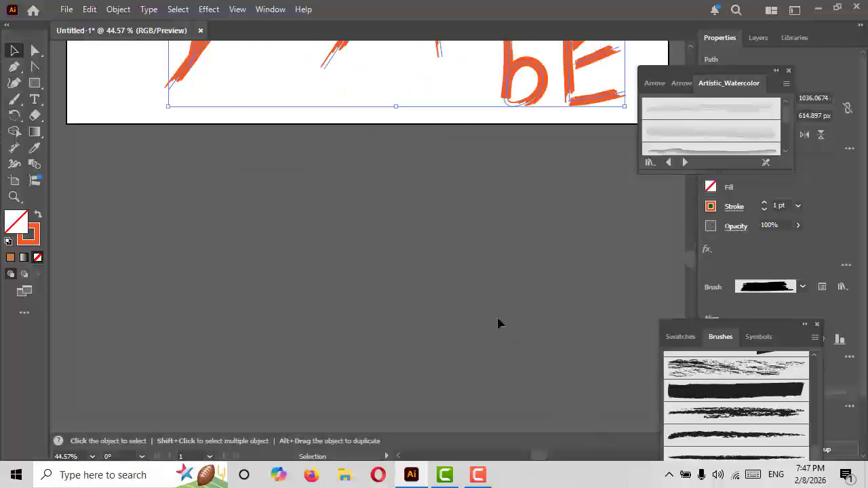
{"action": "key", "text": "Delete"}
{"action": "scroll", "coordinate": [497, 258], "scroll_direction": "up", "scroll_amount": 3}
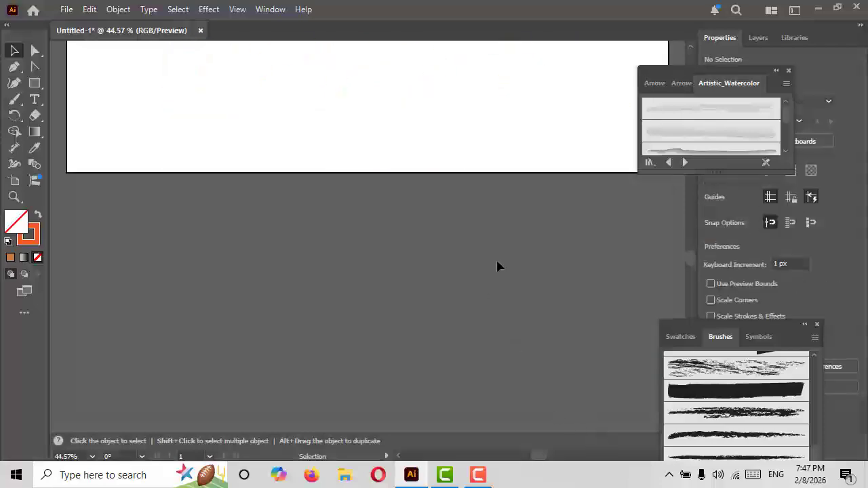
{"action": "scroll", "coordinate": [499, 263], "scroll_direction": "up", "scroll_amount": 3}
{"action": "scroll", "coordinate": [499, 258], "scroll_direction": "down", "scroll_amount": 1}
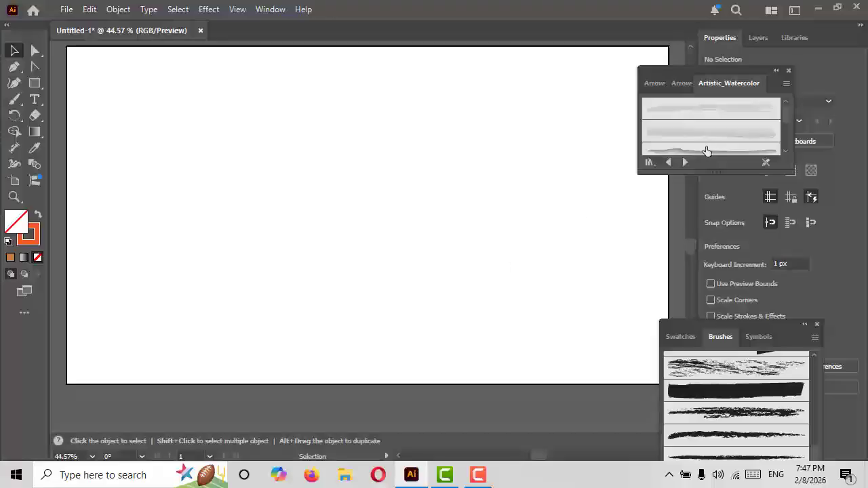
- Set up the Paintbrush tool with a 3 pt stroke and a streaky Artistic_Watercolor brush, moving the library clear of the stroke settings
{"action": "scroll", "coordinate": [761, 128], "scroll_direction": "down", "scroll_amount": 2}
{"action": "left_click", "coordinate": [726, 110]}
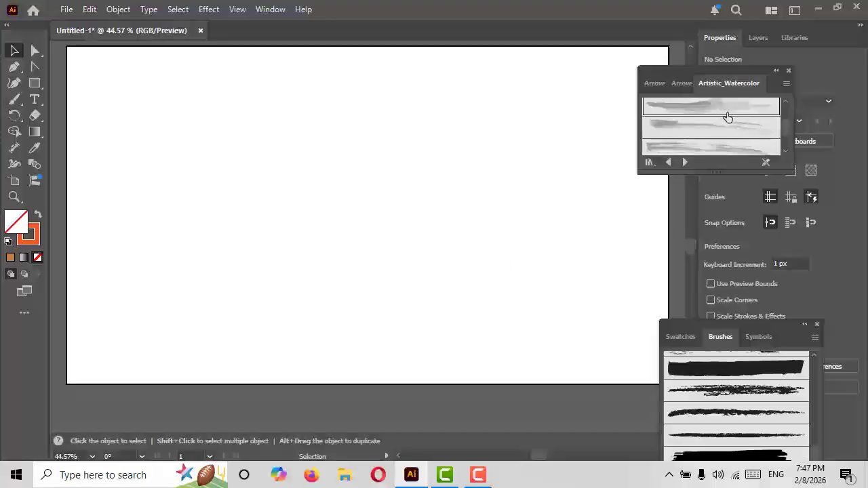
{"action": "left_click_drag", "start_coordinate": [719, 74], "coordinate": [646, 53]}
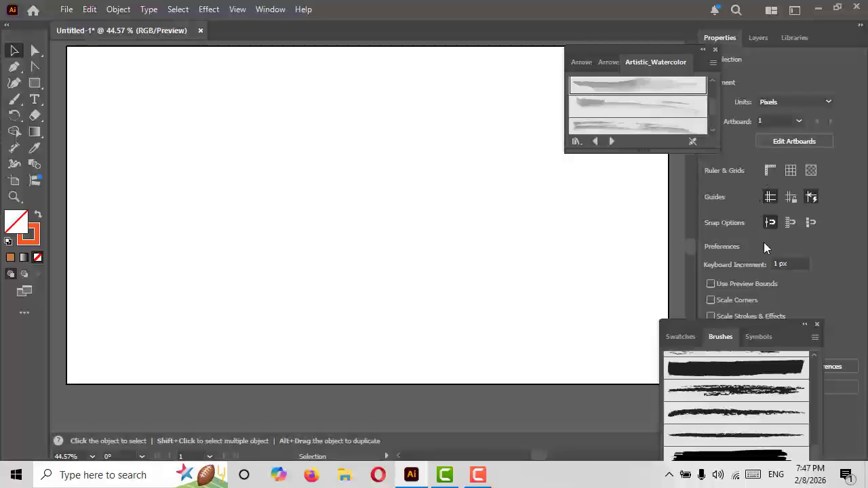
{"action": "left_click", "coordinate": [14, 98]}
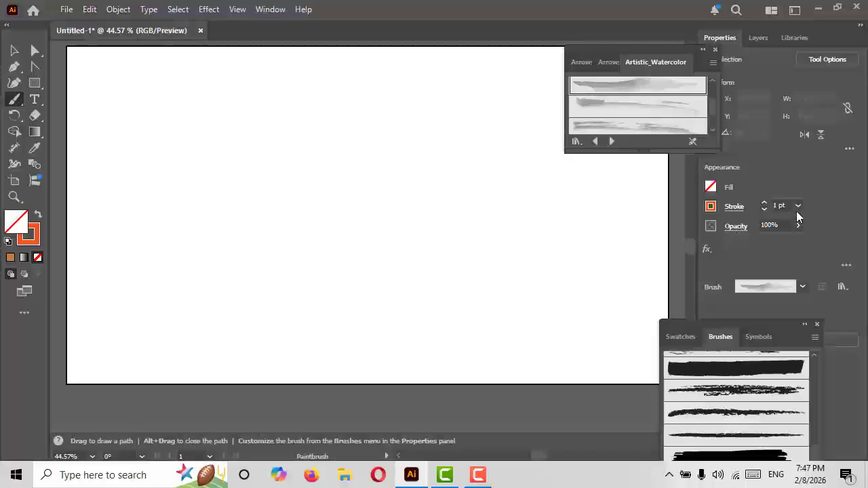
{"action": "left_click", "coordinate": [797, 207]}
{"action": "left_click", "coordinate": [807, 253]}
{"action": "left_click", "coordinate": [619, 110]}
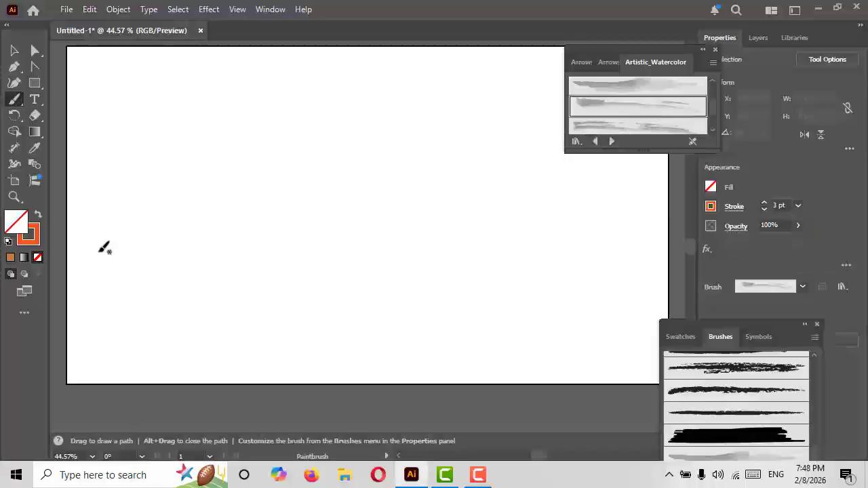
- Hand-paint the word "AdobE" in large watercolor strokes across the upper part of the artboard
{"action": "left_click_drag", "start_coordinate": [95, 266], "coordinate": [175, 121]}
{"action": "mouse_move", "coordinate": [211, 225]}
{"action": "left_mouse_down"}
{"action": "mouse_move", "coordinate": [218, 281]}
{"action": "mouse_move", "coordinate": [261, 278]}
{"action": "left_mouse_up"}
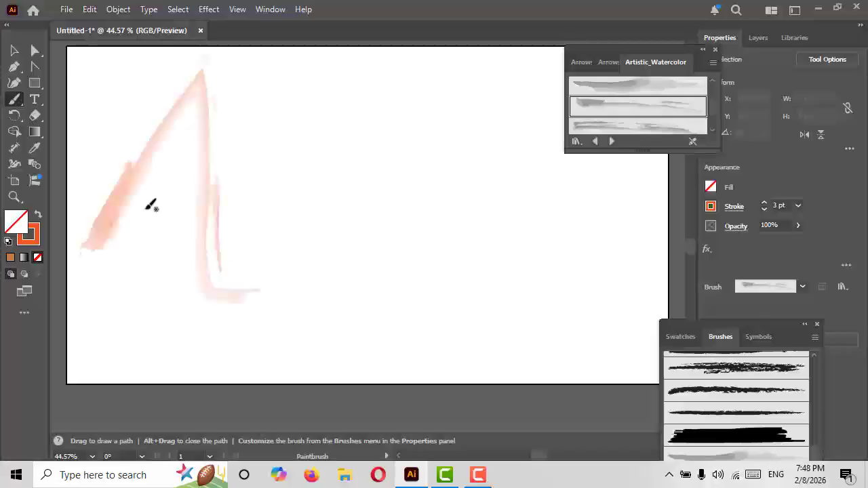
{"action": "left_click_drag", "start_coordinate": [234, 177], "coordinate": [238, 176]}
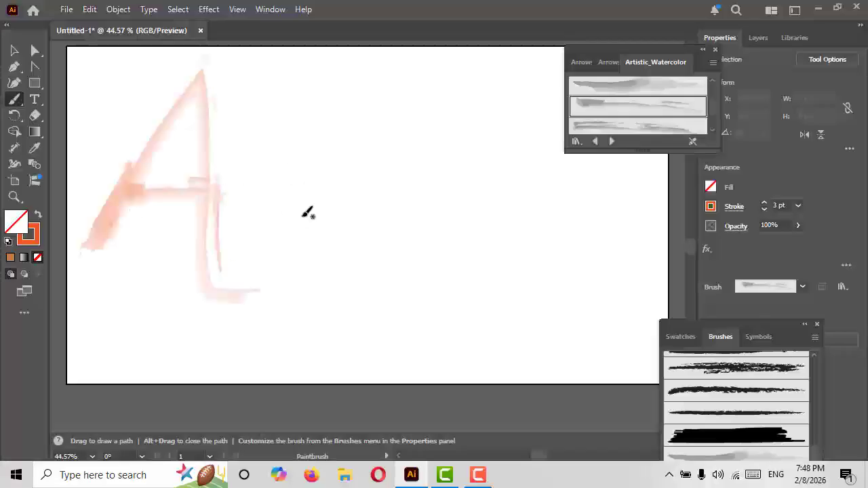
{"action": "mouse_move", "coordinate": [314, 129]}
{"action": "left_mouse_down"}
{"action": "mouse_move", "coordinate": [308, 240]}
{"action": "mouse_move", "coordinate": [343, 239]}
{"action": "left_mouse_up"}
{"action": "mouse_move", "coordinate": [356, 191]}
{"action": "left_mouse_down"}
{"action": "mouse_move", "coordinate": [352, 205]}
{"action": "mouse_move", "coordinate": [388, 198]}
{"action": "mouse_move", "coordinate": [358, 192]}
{"action": "left_mouse_up"}
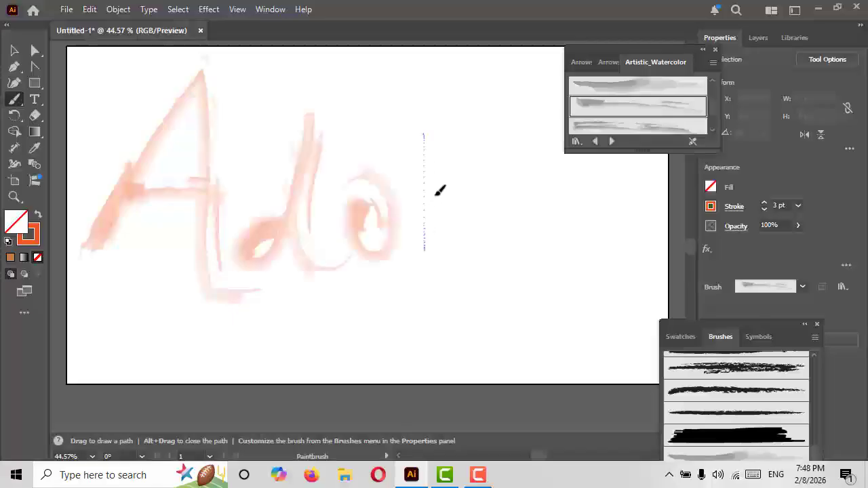
{"action": "mouse_move", "coordinate": [439, 191]}
{"action": "left_mouse_down"}
{"action": "mouse_move", "coordinate": [460, 230]}
{"action": "mouse_move", "coordinate": [426, 245]}
{"action": "left_mouse_up"}
{"action": "left_click_drag", "start_coordinate": [497, 251], "coordinate": [496, 254]}
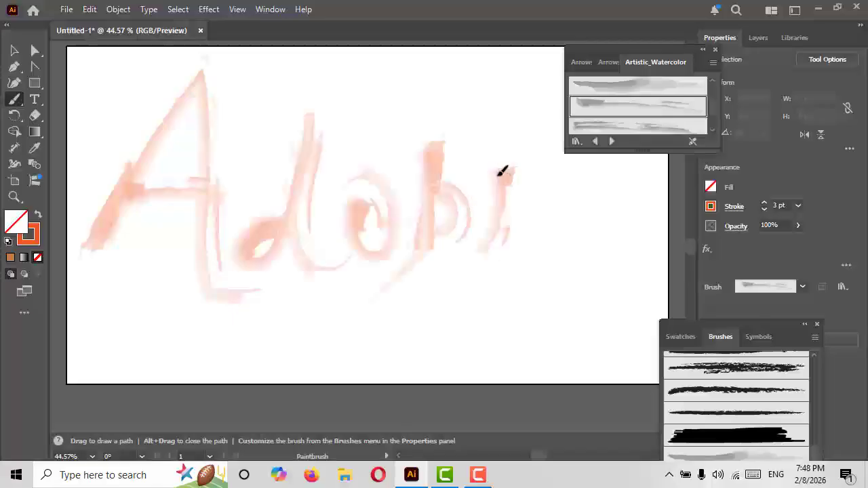
{"action": "left_click_drag", "start_coordinate": [496, 177], "coordinate": [551, 162]}
{"action": "left_click_drag", "start_coordinate": [506, 224], "coordinate": [553, 219]}
{"action": "mouse_move", "coordinate": [489, 254]}
{"action": "left_mouse_down"}
{"action": "mouse_move", "coordinate": [570, 263]}
{"action": "mouse_move", "coordinate": [564, 276]}
{"action": "left_mouse_up"}
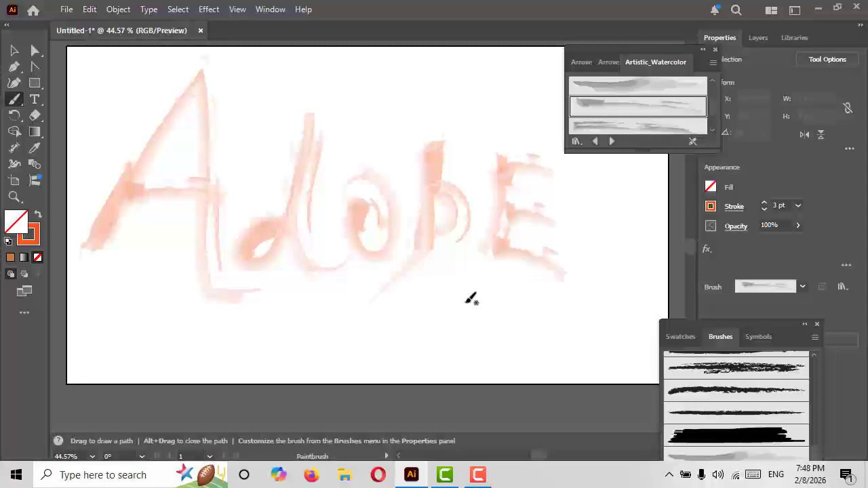
- Browse the Artistic_Watercolor library and try selecting other watercolor brushes from it
{"action": "scroll", "coordinate": [675, 104], "scroll_direction": "down", "scroll_amount": 1}
{"action": "left_click", "coordinate": [662, 117]}
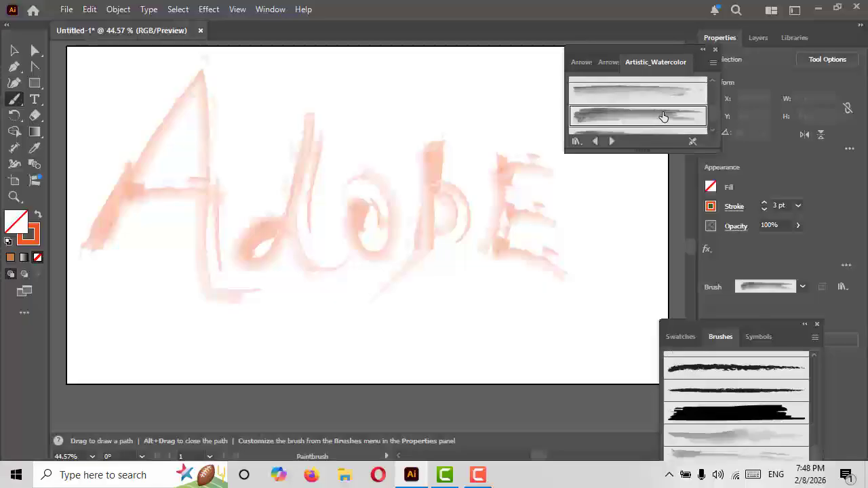
{"action": "scroll", "coordinate": [665, 115], "scroll_direction": "down", "scroll_amount": 1}
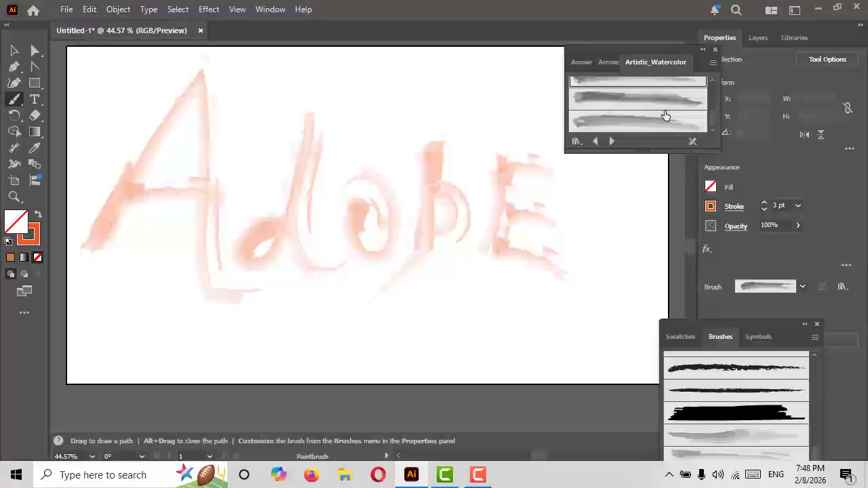
{"action": "scroll", "coordinate": [664, 116], "scroll_direction": "down", "scroll_amount": 1}
{"action": "left_click", "coordinate": [649, 103]}
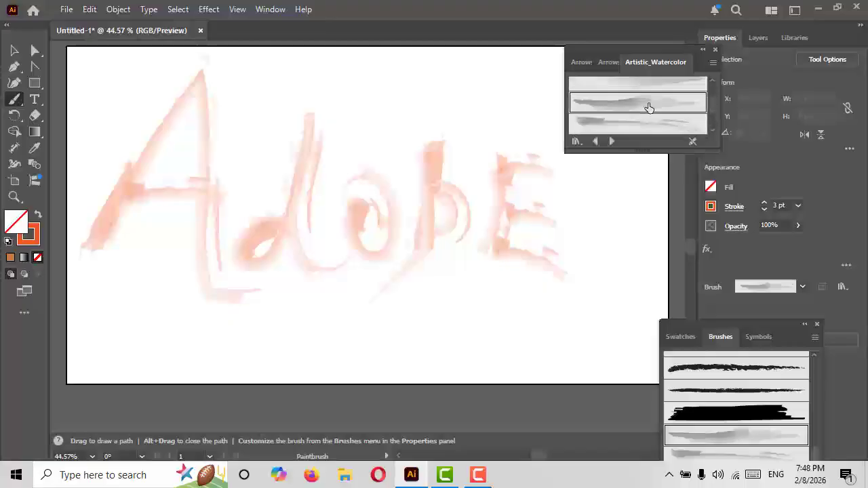
{"action": "scroll", "coordinate": [648, 109], "scroll_direction": "down", "scroll_amount": 2}
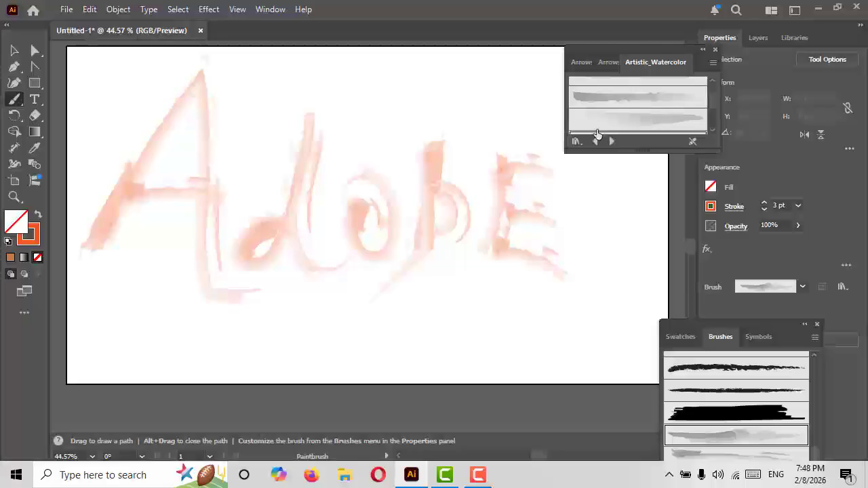
- Load the Borders_Dashed brush library and choose its double-row brush of orange, yellow and green dots
{"action": "left_click", "coordinate": [577, 141]}
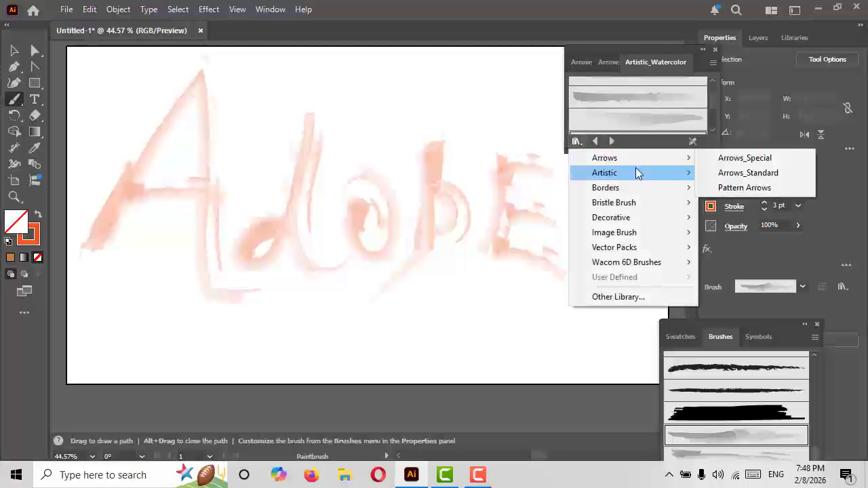
{"action": "mouse_move", "coordinate": [636, 173]}
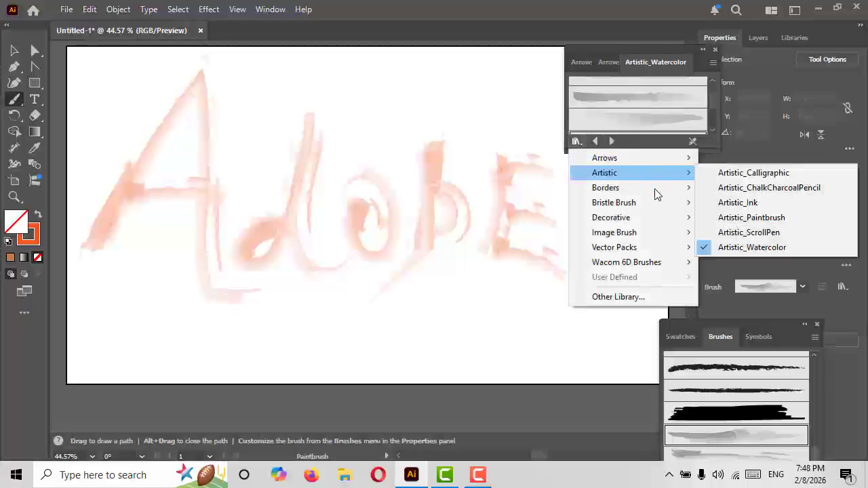
{"action": "mouse_move", "coordinate": [655, 192]}
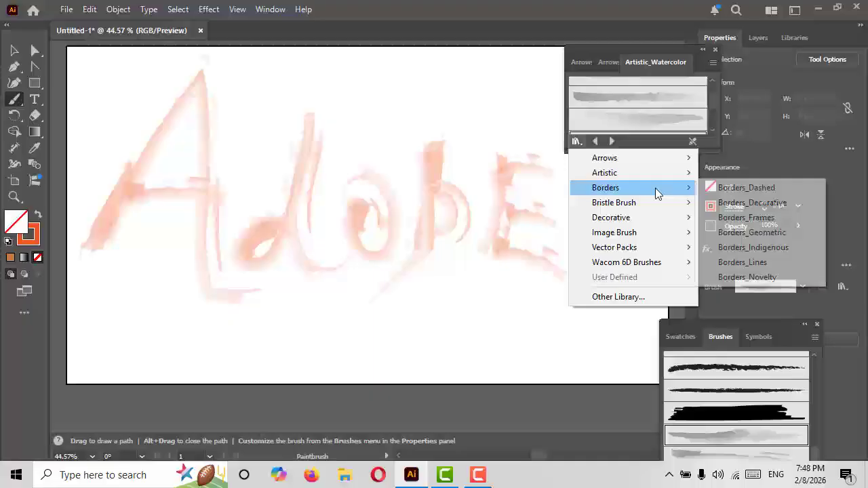
{"action": "left_click", "coordinate": [719, 187]}
{"action": "scroll", "coordinate": [646, 111], "scroll_direction": "down", "scroll_amount": 10}
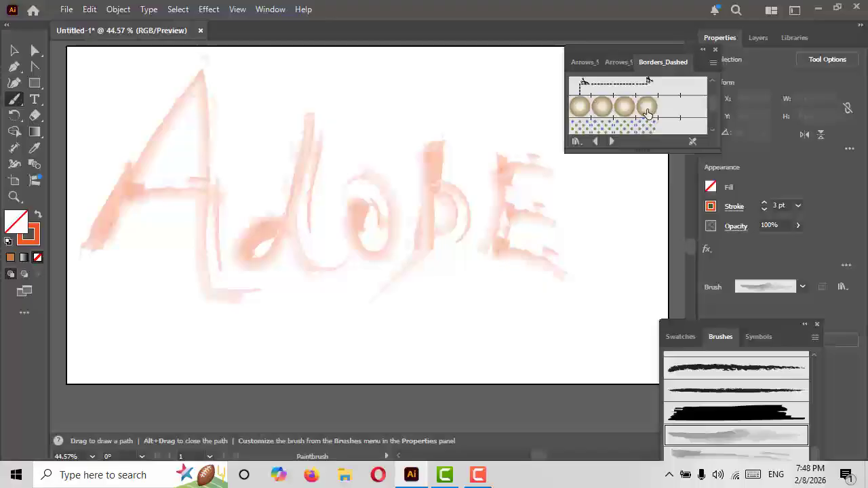
{"action": "scroll", "coordinate": [647, 112], "scroll_direction": "down", "scroll_amount": 2}
{"action": "left_click", "coordinate": [648, 97]}
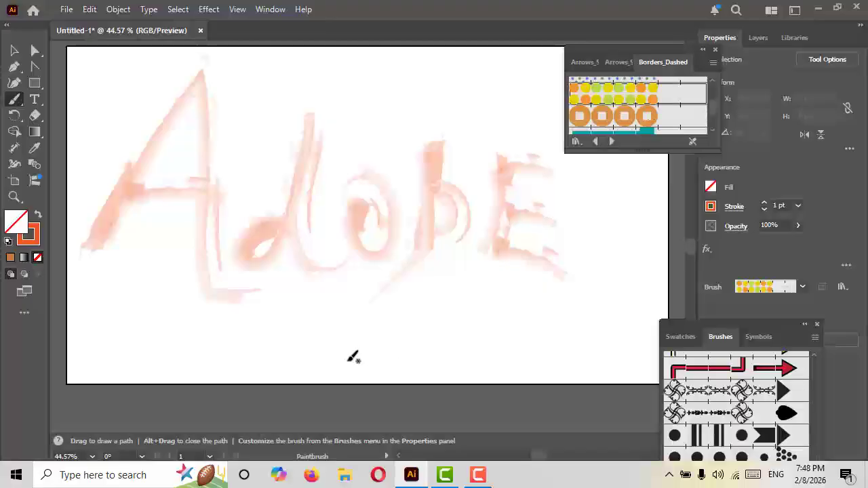
- Hand-paint the letters "ADO" with the 1 pt dotted border brush below the watercolor word
{"action": "left_click_drag", "start_coordinate": [345, 371], "coordinate": [382, 312]}
{"action": "left_click_drag", "start_coordinate": [444, 345], "coordinate": [482, 346]}
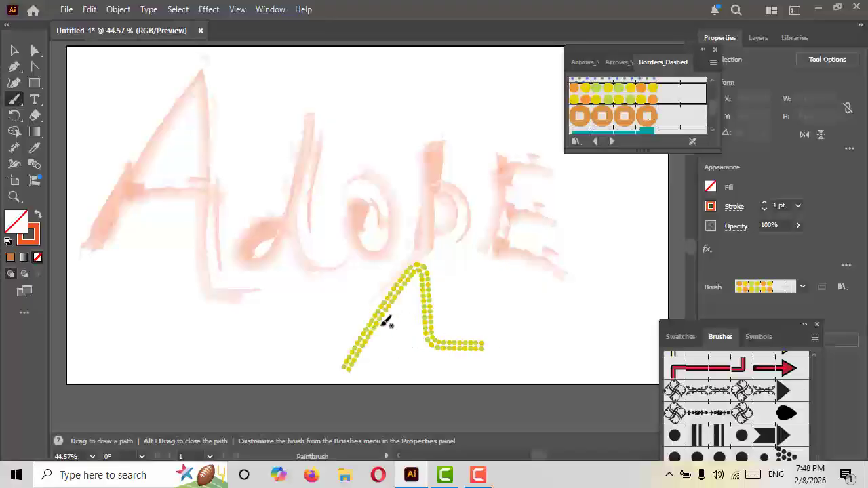
{"action": "left_click_drag", "start_coordinate": [381, 325], "coordinate": [427, 305]}
{"action": "left_click_drag", "start_coordinate": [469, 278], "coordinate": [483, 347]}
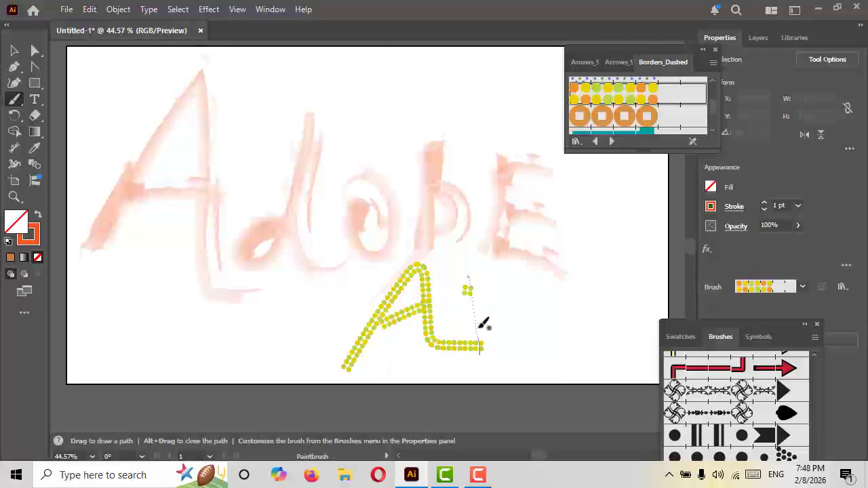
{"action": "mouse_move", "coordinate": [471, 277]}
{"action": "left_mouse_down"}
{"action": "mouse_move", "coordinate": [539, 289]}
{"action": "mouse_move", "coordinate": [521, 337]}
{"action": "mouse_move", "coordinate": [481, 352]}
{"action": "left_mouse_up"}
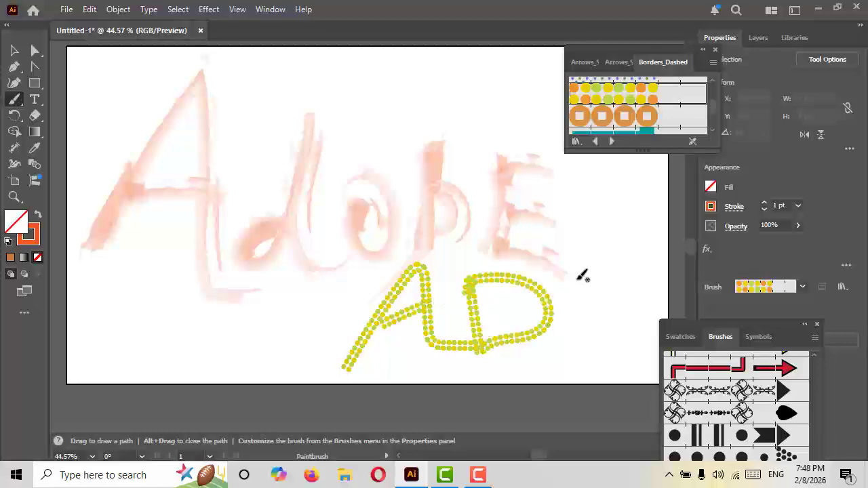
{"action": "mouse_move", "coordinate": [579, 285]}
{"action": "left_mouse_down"}
{"action": "mouse_move", "coordinate": [609, 321]}
{"action": "mouse_move", "coordinate": [597, 282]}
{"action": "mouse_move", "coordinate": [574, 283]}
{"action": "left_mouse_up"}
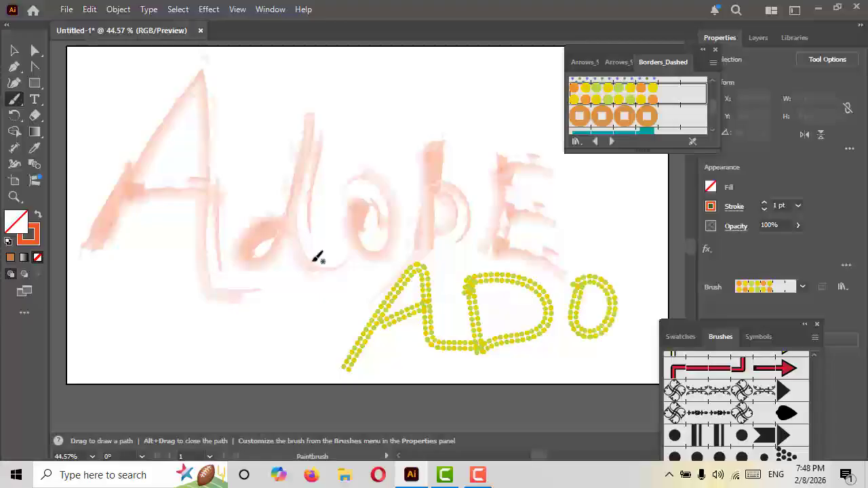
- Select the dotted "ADO" letters and apply the Dashed Circles 1.4 border brush to them
{"action": "left_click", "coordinate": [13, 51]}
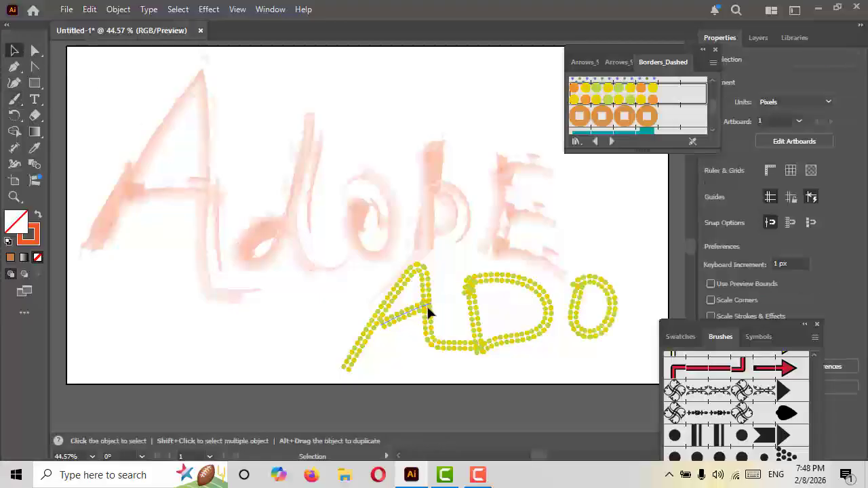
{"action": "left_click", "coordinate": [418, 317]}
{"action": "left_click_drag", "start_coordinate": [350, 307], "coordinate": [595, 366]}
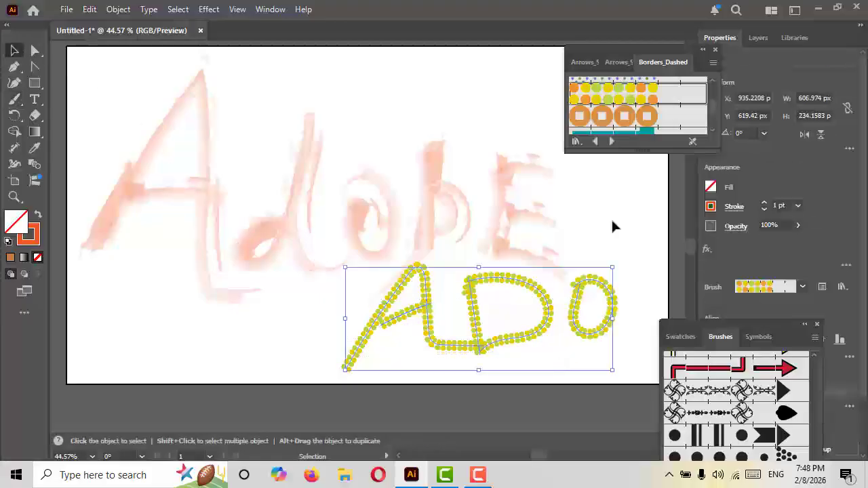
{"action": "left_click", "coordinate": [649, 117]}
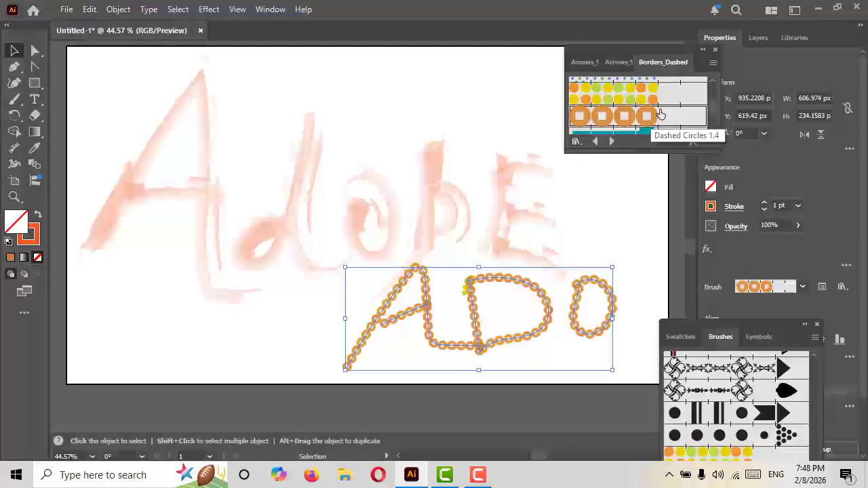
- Try the beige circle, scissors cut-line and black dashed brushes from the Borders_Dashed library on the selected letters
{"action": "scroll", "coordinate": [662, 114], "scroll_direction": "down", "scroll_amount": 2}
{"action": "left_click", "coordinate": [648, 105]}
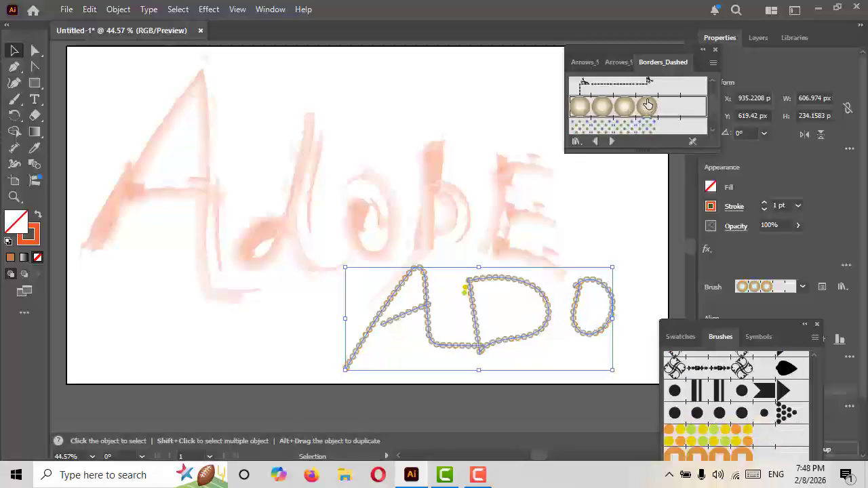
{"action": "left_click", "coordinate": [649, 89]}
{"action": "scroll", "coordinate": [665, 108], "scroll_direction": "down", "scroll_amount": 2}
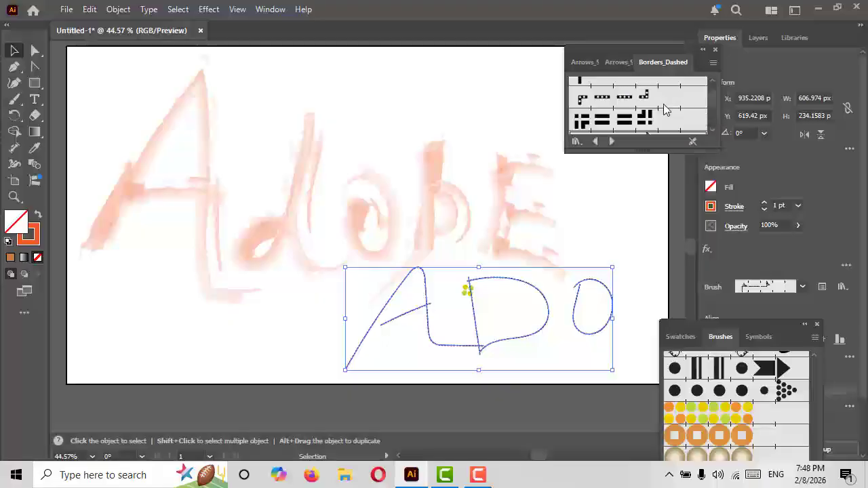
{"action": "left_click", "coordinate": [649, 104]}
{"action": "scroll", "coordinate": [649, 104], "scroll_direction": "down", "scroll_amount": 2}
{"action": "left_click", "coordinate": [648, 96]}
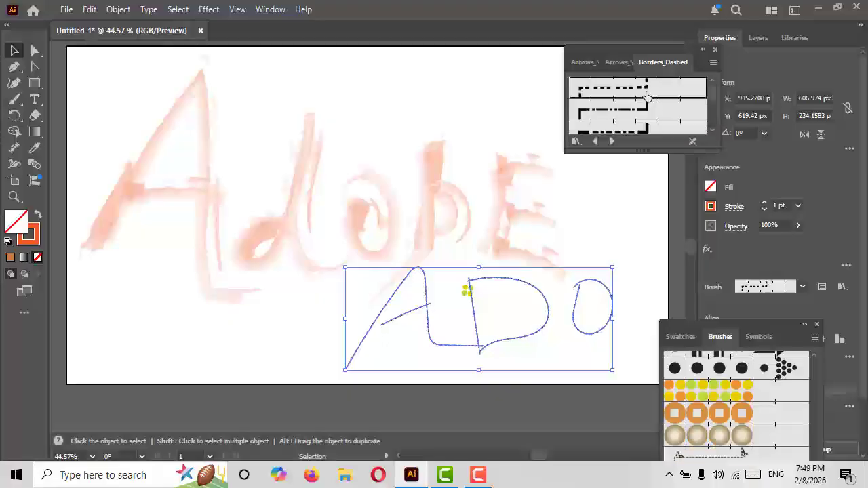
{"action": "scroll", "coordinate": [649, 120], "scroll_direction": "down", "scroll_amount": 6}
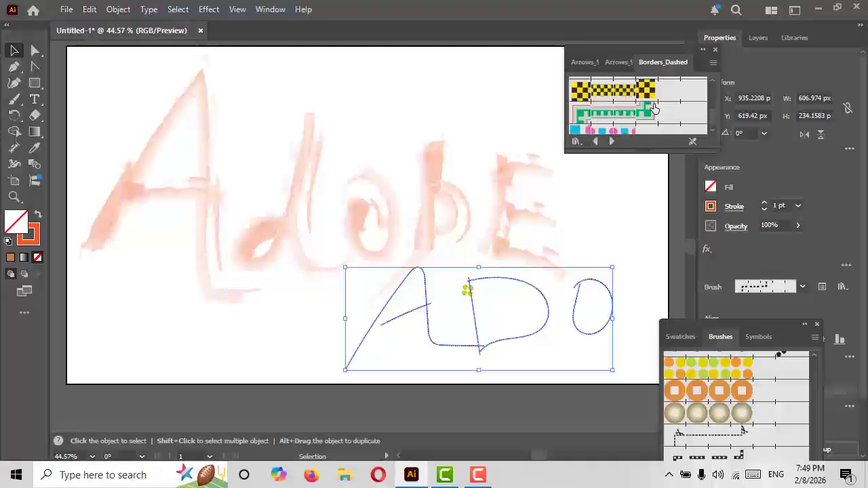
- Apply the yellow-and-black checkered border brush to the "ADO" letters with a 5 pt stroke weight
{"action": "left_click", "coordinate": [649, 91]}
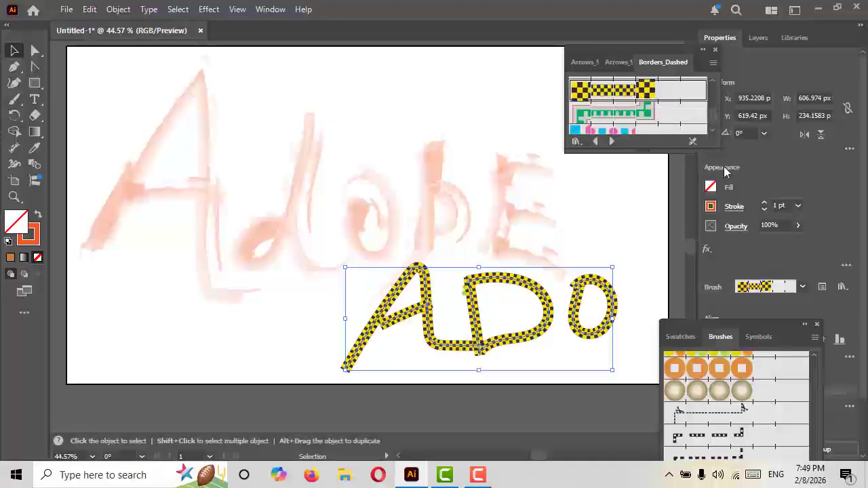
{"action": "left_click", "coordinate": [798, 205]}
{"action": "left_click", "coordinate": [817, 282]}
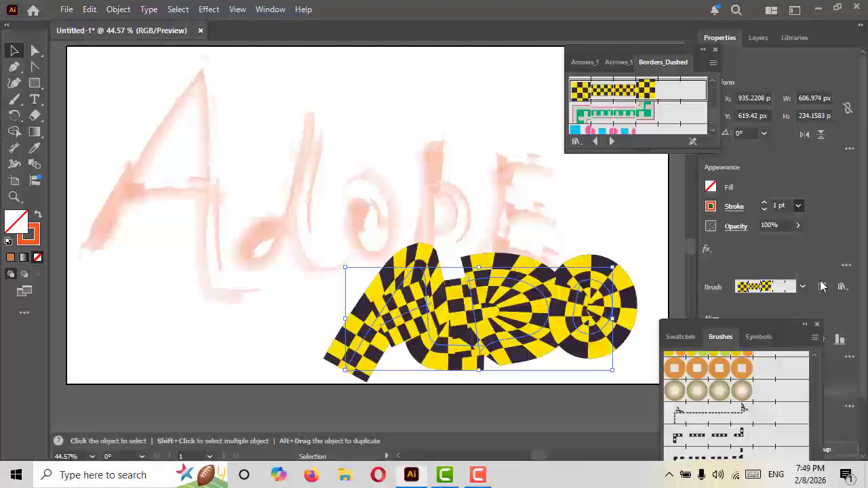
- Set the checkered letters' stroke weight to 0.5 pt and move them about 137 px left and 15 px down
{"action": "left_click", "coordinate": [798, 207]}
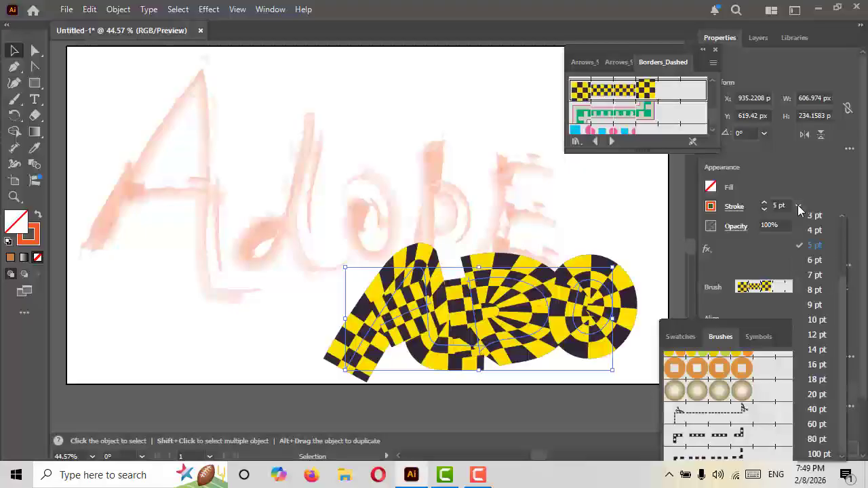
{"action": "left_click", "coordinate": [824, 267]}
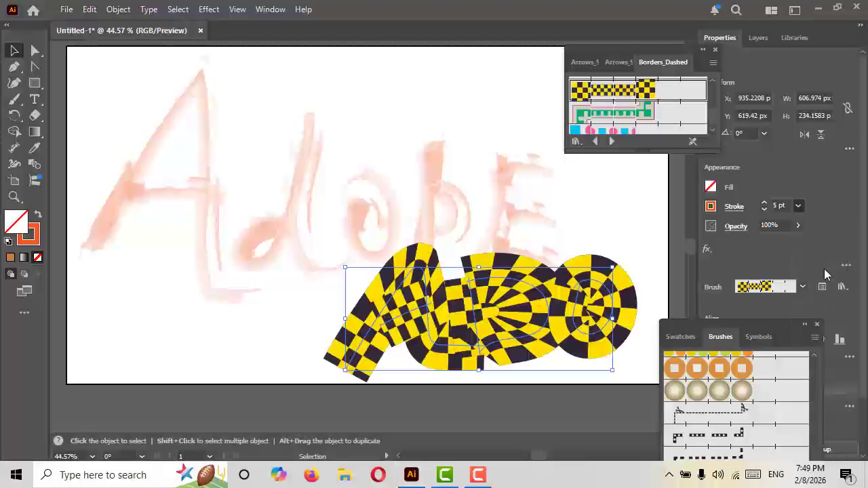
{"action": "left_click", "coordinate": [798, 205]}
{"action": "scroll", "coordinate": [807, 248], "scroll_direction": "up", "scroll_amount": 1}
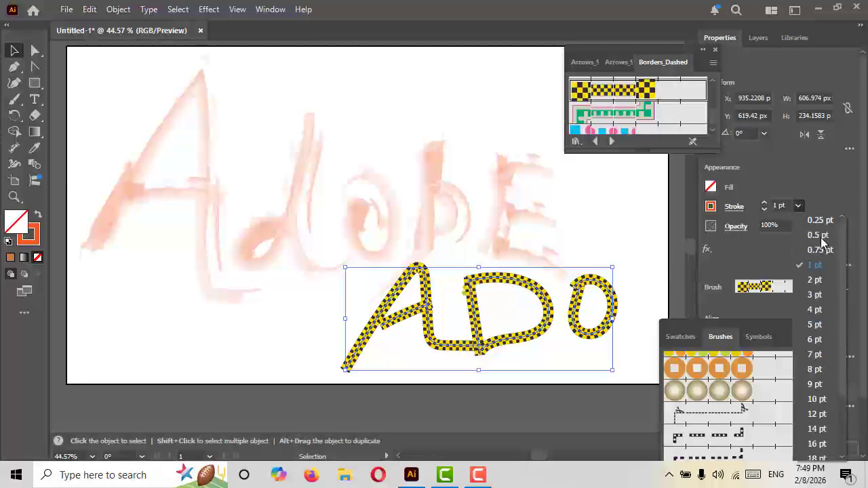
{"action": "left_click", "coordinate": [818, 235]}
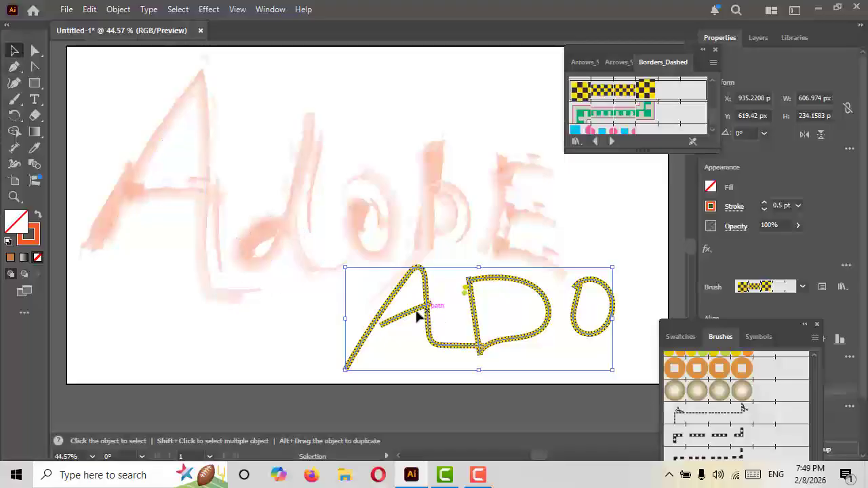
{"action": "left_click_drag", "start_coordinate": [417, 315], "coordinate": [356, 322]}
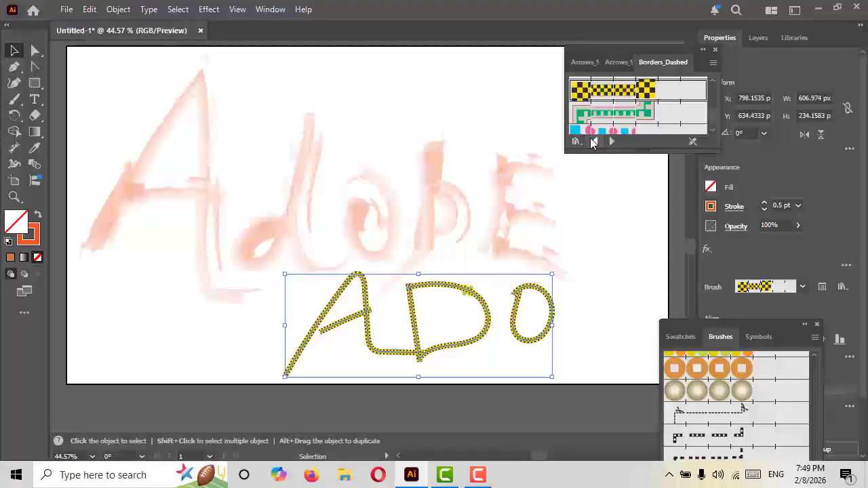
- Load the Bristle Brush Library and apply its 4.50 brush to the selected "ADO" letters
{"action": "left_click", "coordinate": [576, 141]}
{"action": "mouse_move", "coordinate": [666, 211]}
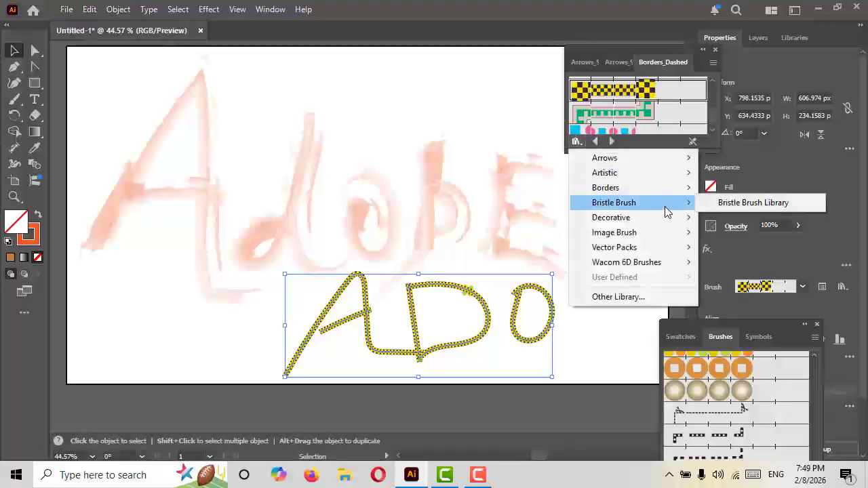
{"action": "left_click", "coordinate": [727, 210]}
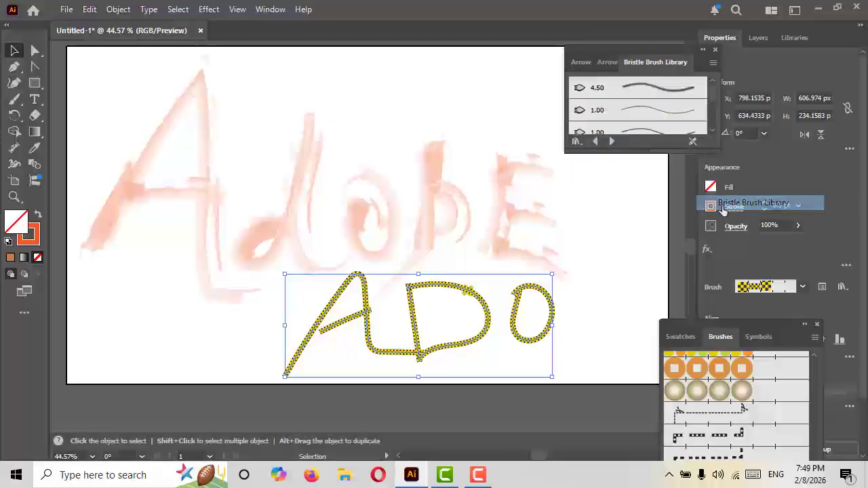
{"action": "left_click", "coordinate": [640, 96]}
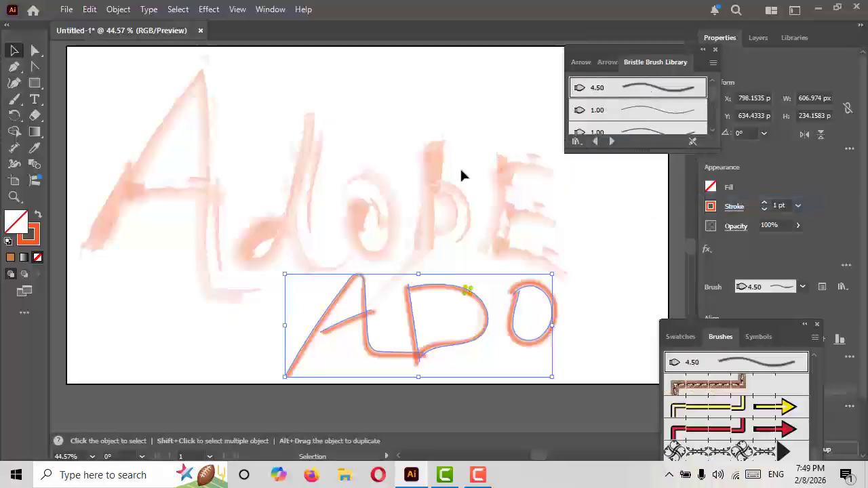
- Try the 1.00 and 3.00 bristle brushes on the letters and apply the 6.00 fan-shaped bristle brush
{"action": "left_click", "coordinate": [655, 117]}
{"action": "left_click", "coordinate": [660, 96]}
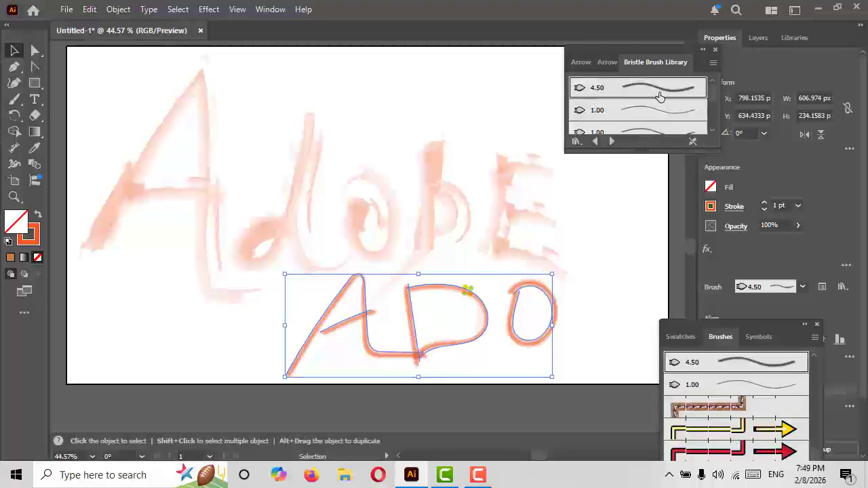
{"action": "left_click", "coordinate": [654, 110]}
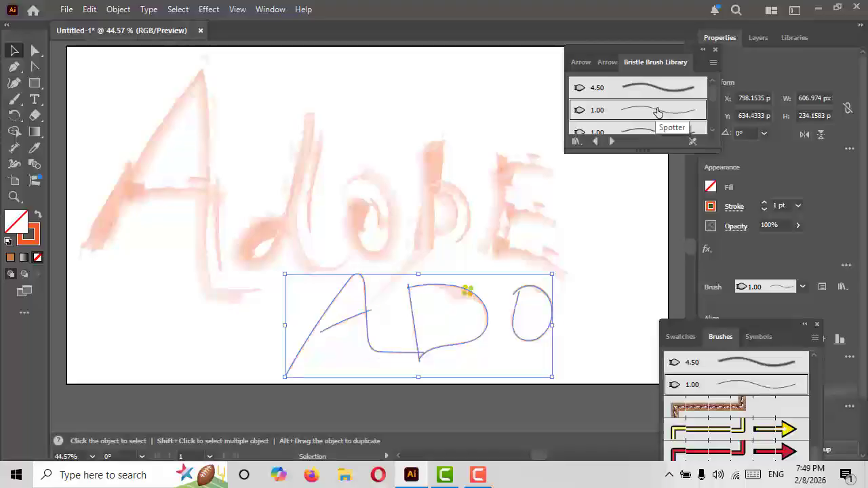
{"action": "scroll", "coordinate": [657, 112], "scroll_direction": "down", "scroll_amount": 2}
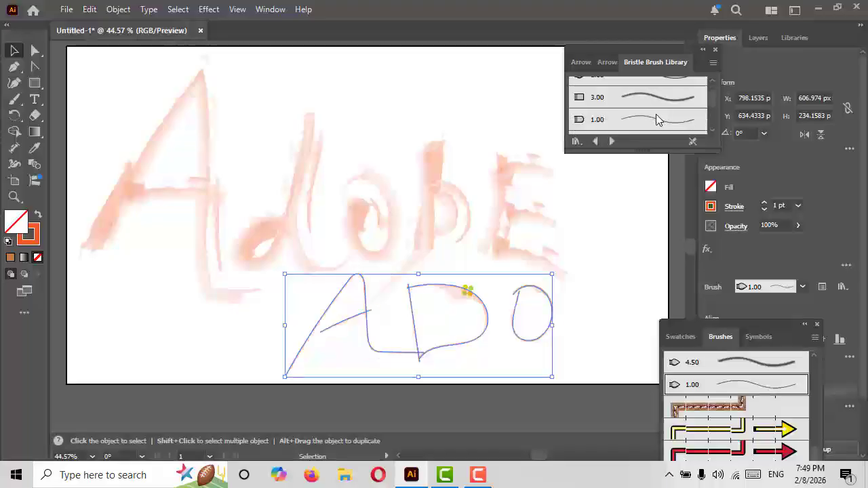
{"action": "left_click", "coordinate": [656, 118]}
{"action": "left_click", "coordinate": [661, 104]}
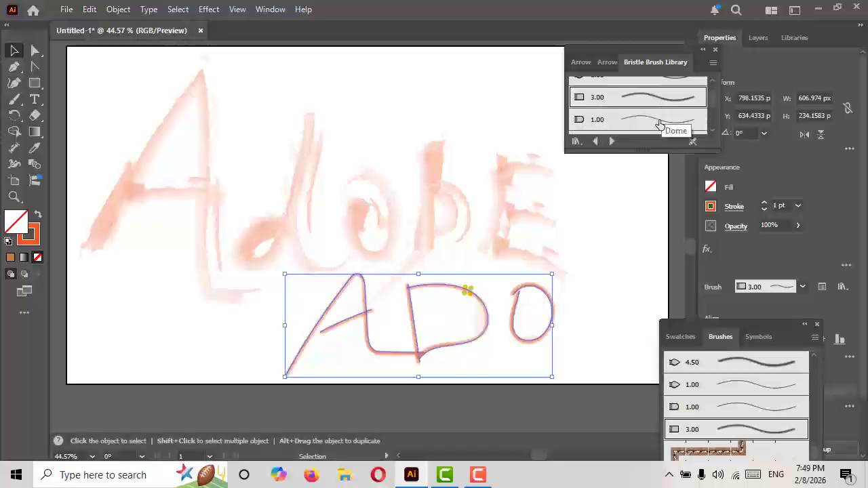
{"action": "scroll", "coordinate": [659, 122], "scroll_direction": "up", "scroll_amount": 2}
{"action": "left_click", "coordinate": [660, 108]}
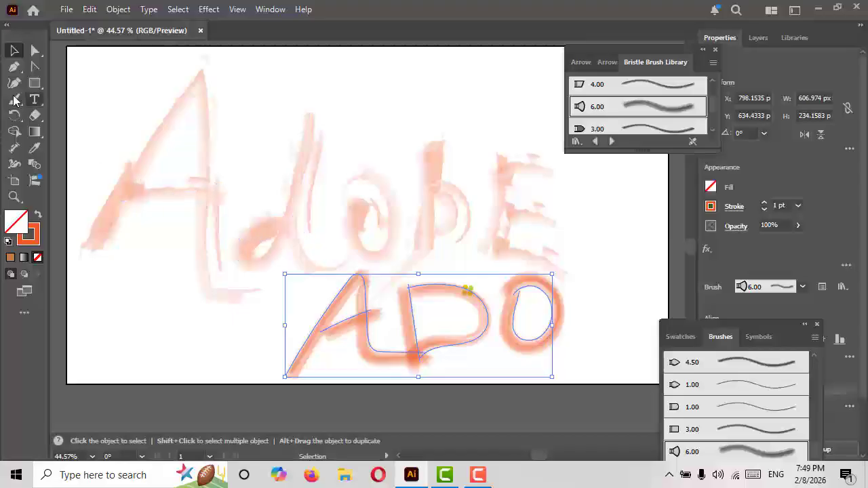
- Paint a wavy line above the watercolor word with two strokes of the 6.00 bristle brush
{"action": "key", "text": "b"}
{"action": "mouse_move", "coordinate": [252, 111]}
{"action": "left_mouse_down"}
{"action": "mouse_move", "coordinate": [279, 86]}
{"action": "mouse_move", "coordinate": [455, 98]}
{"action": "left_mouse_up"}
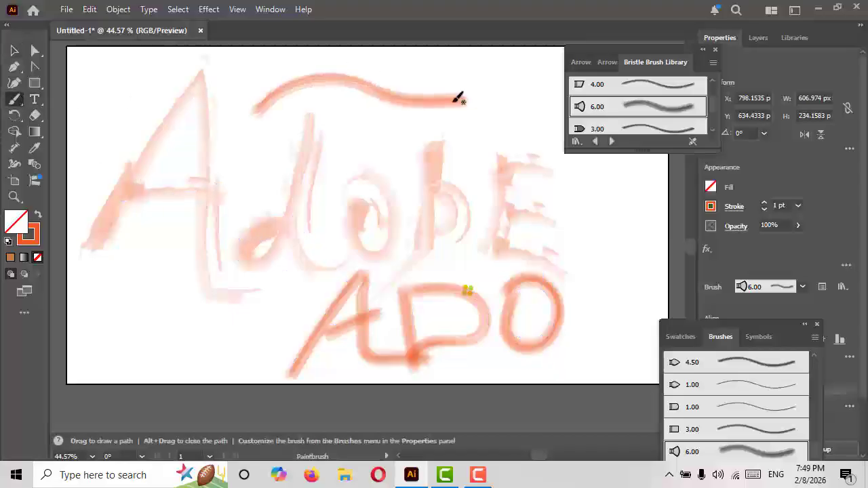
{"action": "mouse_move", "coordinate": [496, 71]}
{"action": "left_mouse_down"}
{"action": "mouse_move", "coordinate": [489, 87]}
{"action": "mouse_move", "coordinate": [438, 105]}
{"action": "left_mouse_up"}
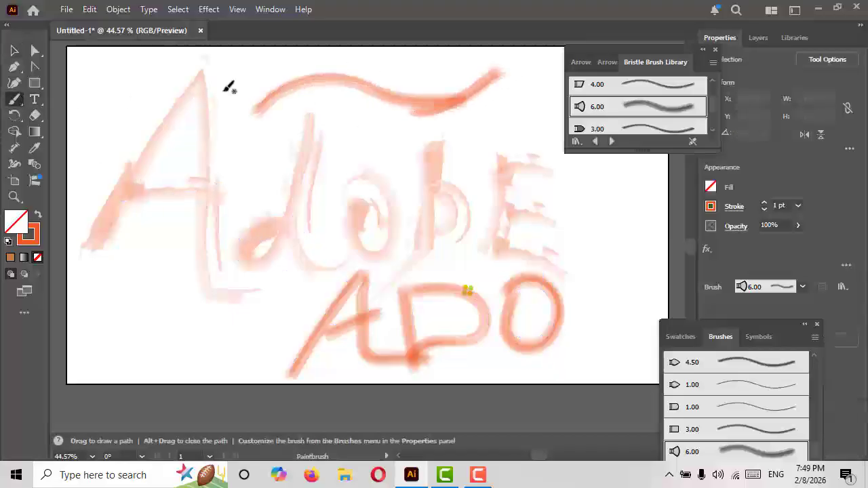
- Load the Decorative_Banners and Seals brush library and choose its orange ribbon banner brush
{"action": "scroll", "coordinate": [705, 115], "scroll_direction": "down", "scroll_amount": 3}
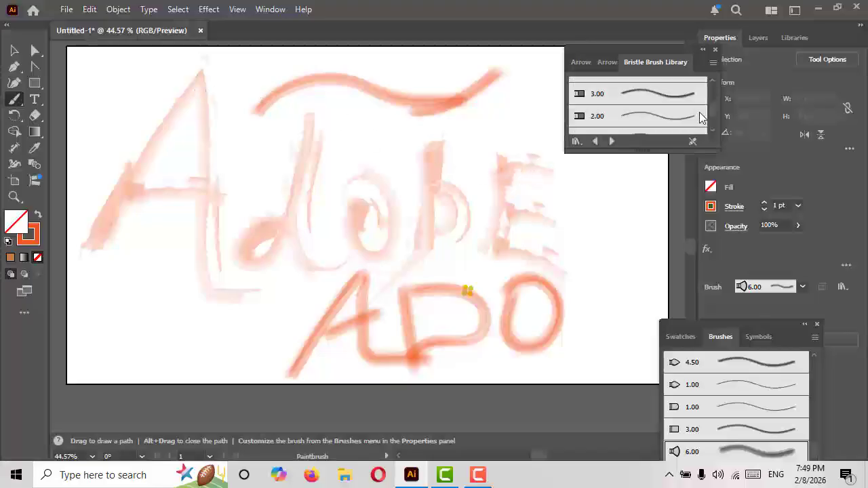
{"action": "left_click", "coordinate": [575, 141]}
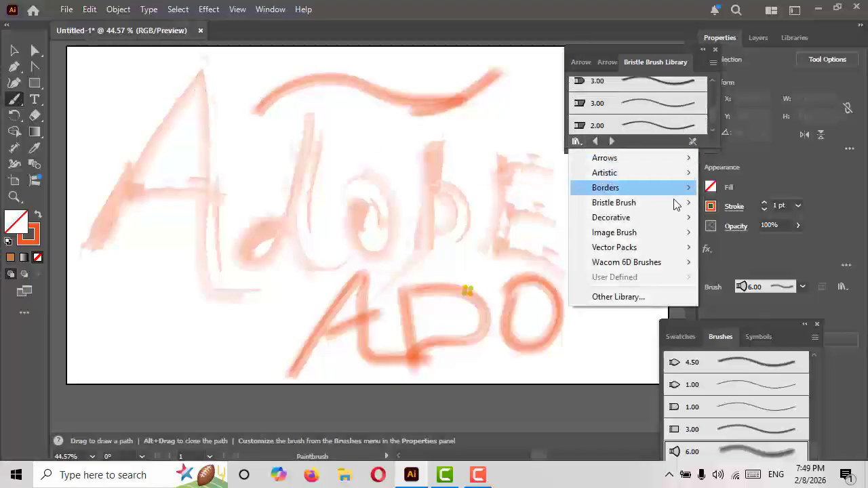
{"action": "mouse_move", "coordinate": [679, 221]}
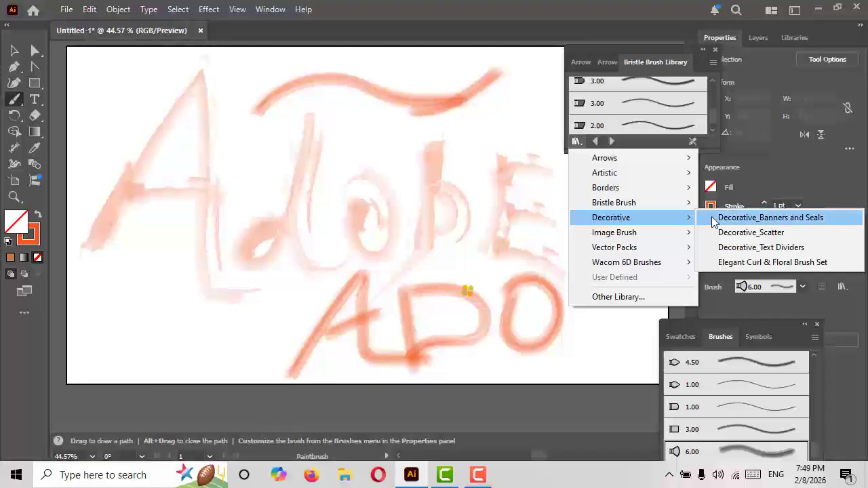
{"action": "left_click", "coordinate": [715, 218]}
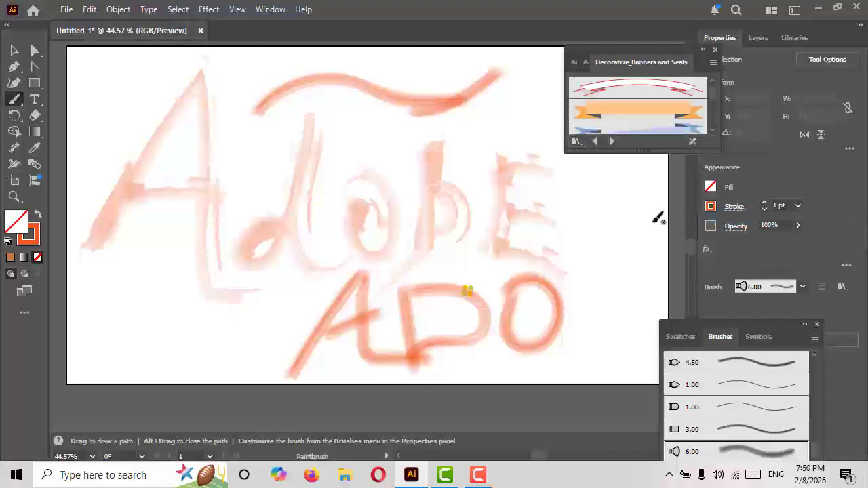
{"action": "left_click", "coordinate": [614, 114]}
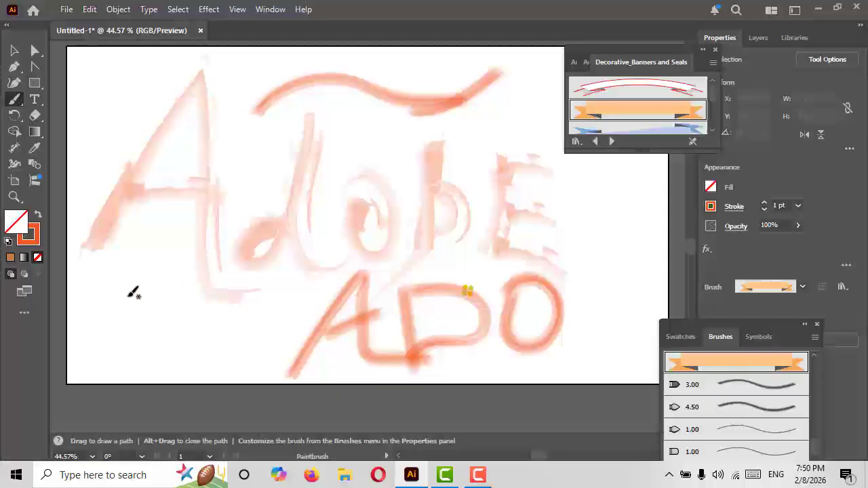
- Paint a rising orange banner beside the "ADO" letters and an arched one across the watercolor word
{"action": "left_click_drag", "start_coordinate": [385, 230], "coordinate": [384, 231]}
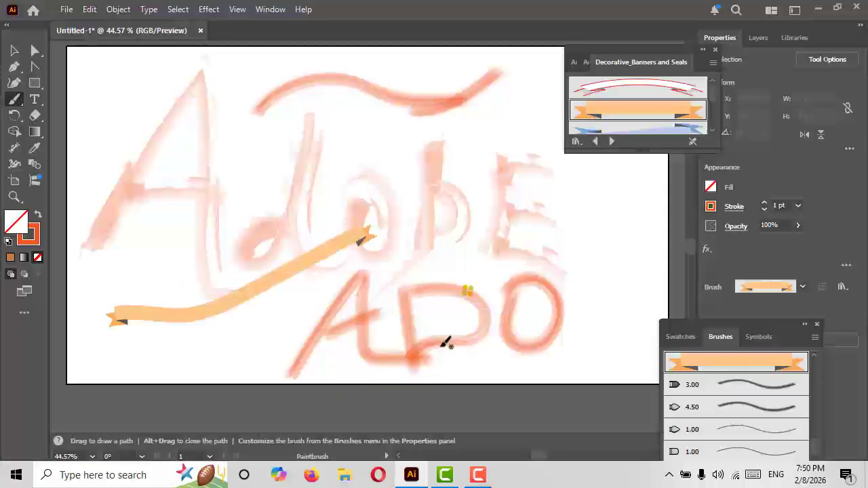
{"action": "left_click_drag", "start_coordinate": [250, 178], "coordinate": [292, 140]}
{"action": "left_click_drag", "start_coordinate": [523, 133], "coordinate": [546, 165]}
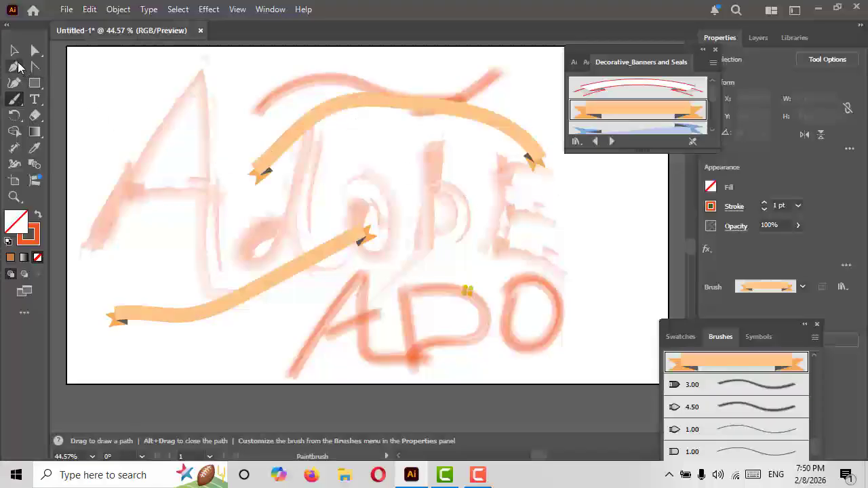
- Select all artwork on the artboard and delete it
{"action": "left_click", "coordinate": [15, 50]}
{"action": "left_click_drag", "start_coordinate": [118, 84], "coordinate": [629, 367]}
{"action": "key", "text": "Delete"}
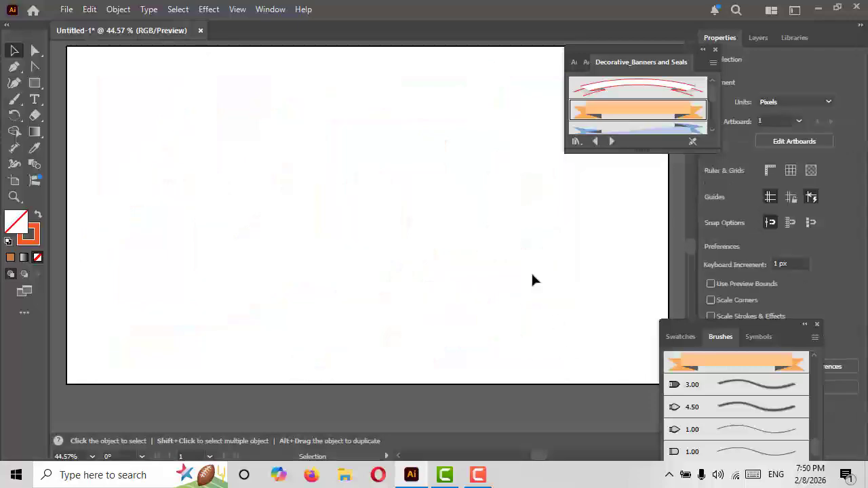
- Choose the red-outlined arched banner brush and paint one wide banner across the upper middle of the empty artboard
{"action": "left_click", "coordinate": [629, 88]}
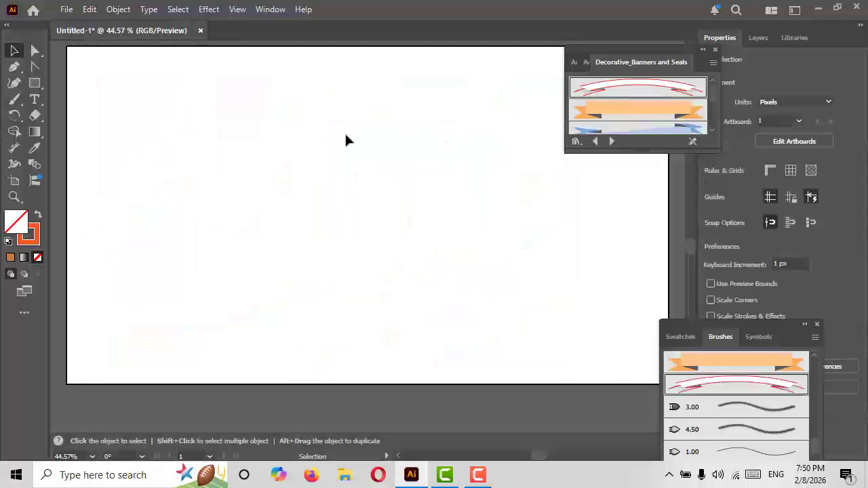
{"action": "left_click", "coordinate": [15, 99]}
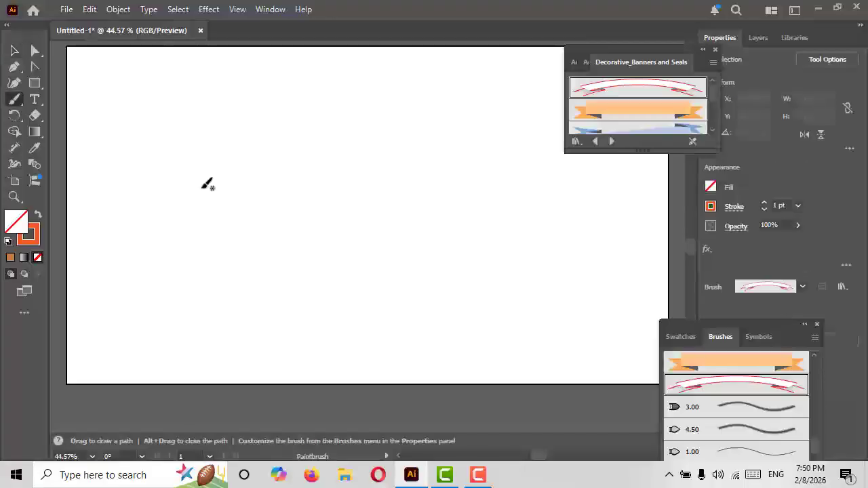
{"action": "left_click_drag", "start_coordinate": [491, 169], "coordinate": [583, 181]}
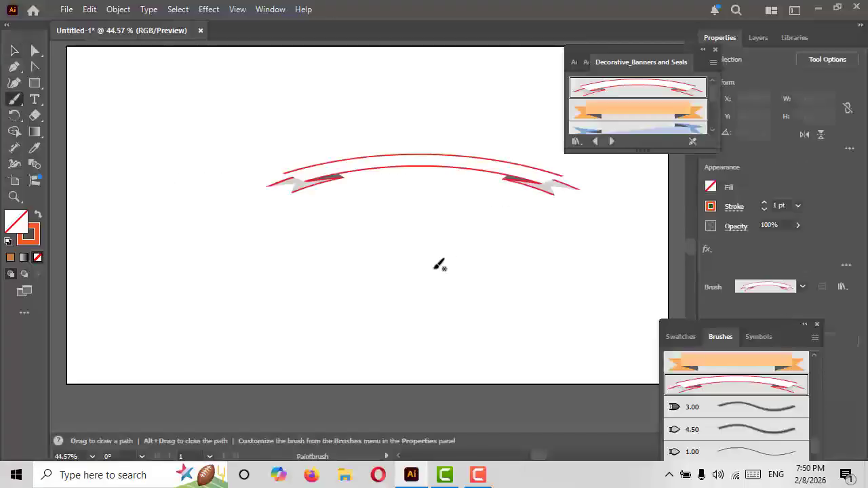
- Paint two wide banners with the orange ribbon brush, one below and one above the red-outlined banner
{"action": "left_click", "coordinate": [634, 111]}
{"action": "mouse_move", "coordinate": [280, 278]}
{"action": "left_mouse_down"}
{"action": "mouse_move", "coordinate": [320, 265]}
{"action": "mouse_move", "coordinate": [543, 255]}
{"action": "left_mouse_up"}
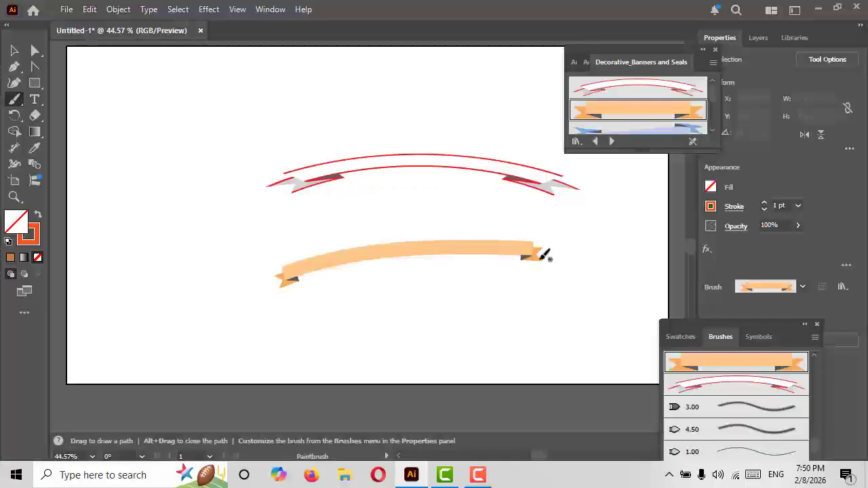
{"action": "left_click_drag", "start_coordinate": [156, 144], "coordinate": [447, 117]}
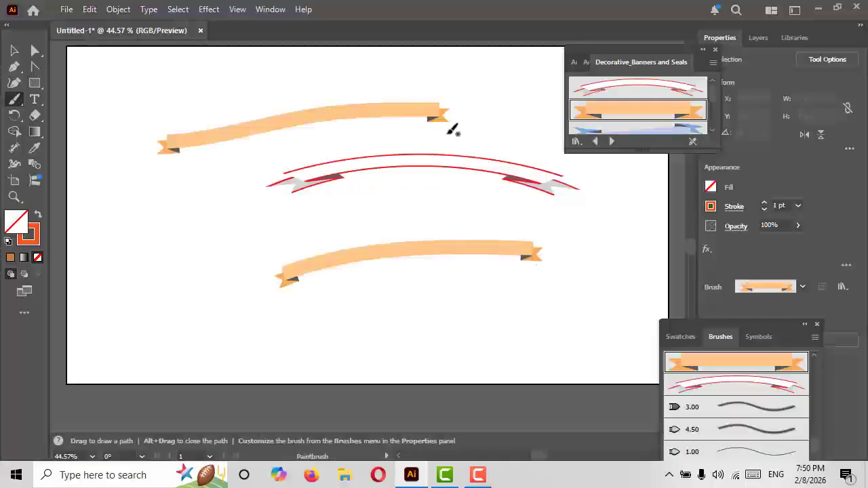
- Choose the green-outlined white banner brush and paint a thin rising banner between the red-outlined and lower orange ones
{"action": "scroll", "coordinate": [663, 116], "scroll_direction": "down", "scroll_amount": 3}
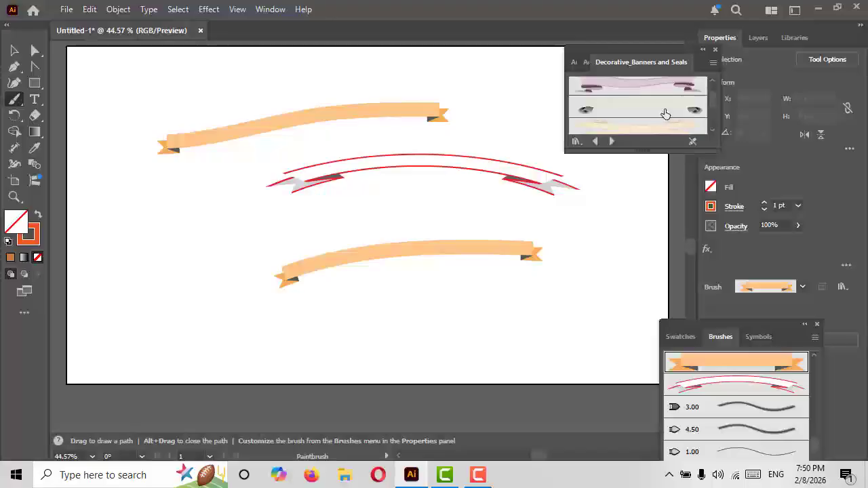
{"action": "scroll", "coordinate": [665, 114], "scroll_direction": "down", "scroll_amount": 3}
{"action": "left_click", "coordinate": [667, 107]}
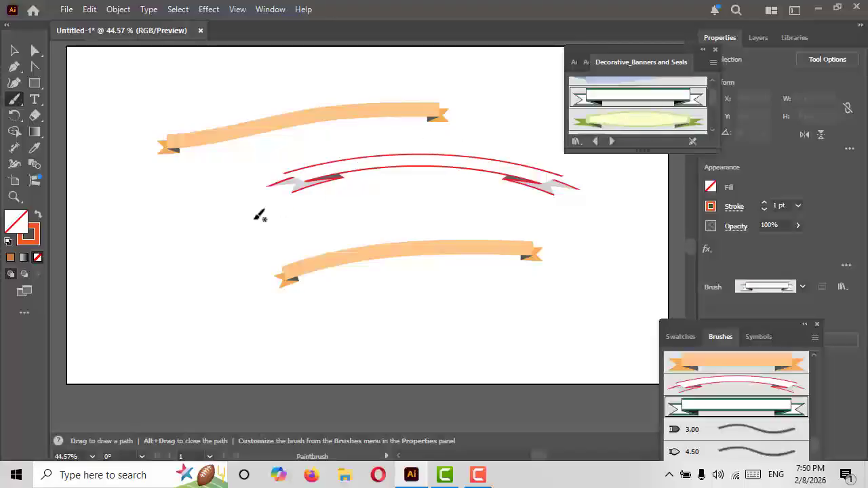
{"action": "left_click_drag", "start_coordinate": [437, 204], "coordinate": [481, 206]}
{"action": "scroll", "coordinate": [663, 110], "scroll_direction": "up", "scroll_amount": 3}
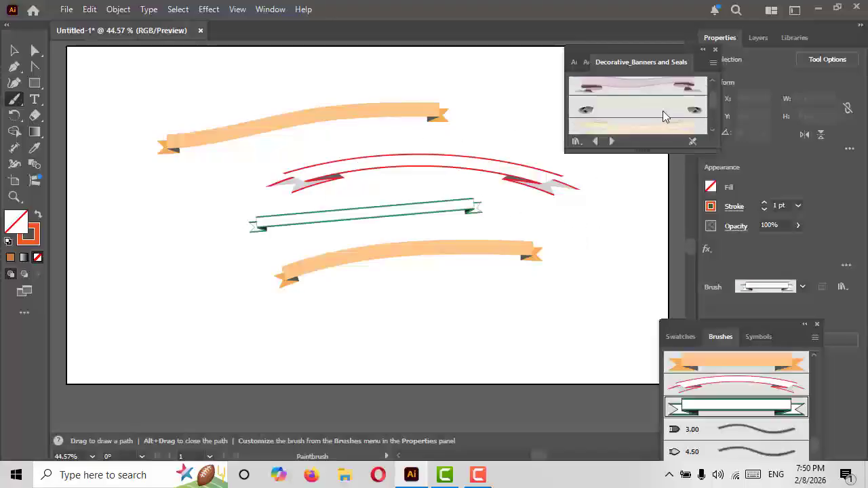
- Set the stroke to 5 pt red and paint a large green-outlined banner along the artboard's lower edge
{"action": "left_click", "coordinate": [798, 205]}
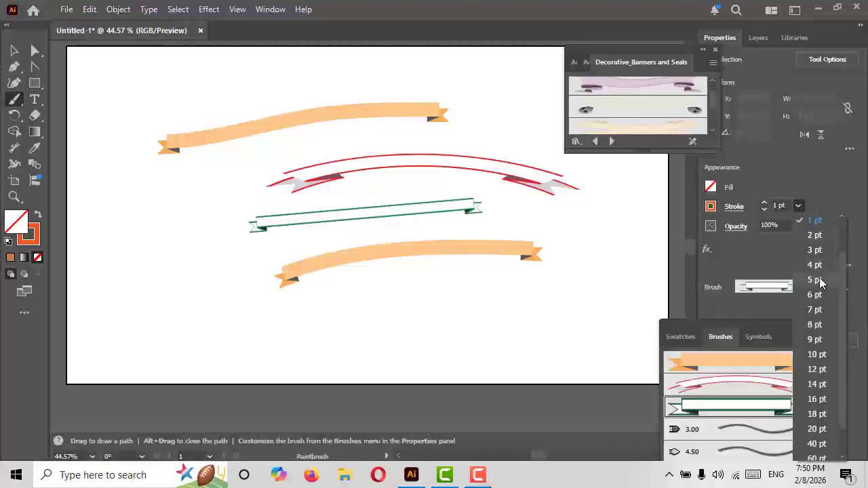
{"action": "left_click", "coordinate": [819, 277]}
{"action": "left_click", "coordinate": [709, 207]}
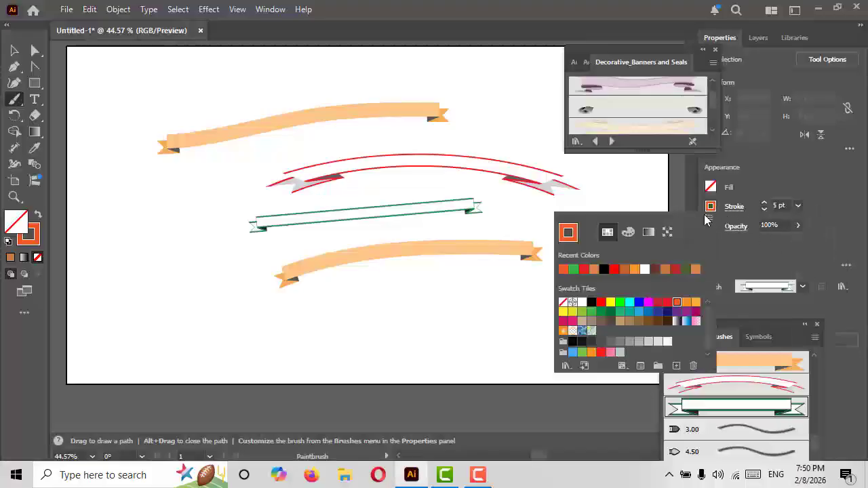
{"action": "left_click", "coordinate": [666, 271]}
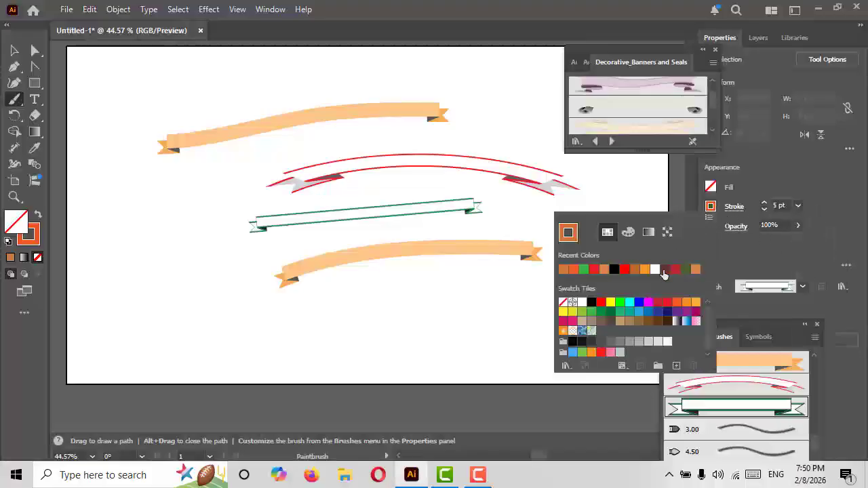
{"action": "left_click", "coordinate": [624, 271]}
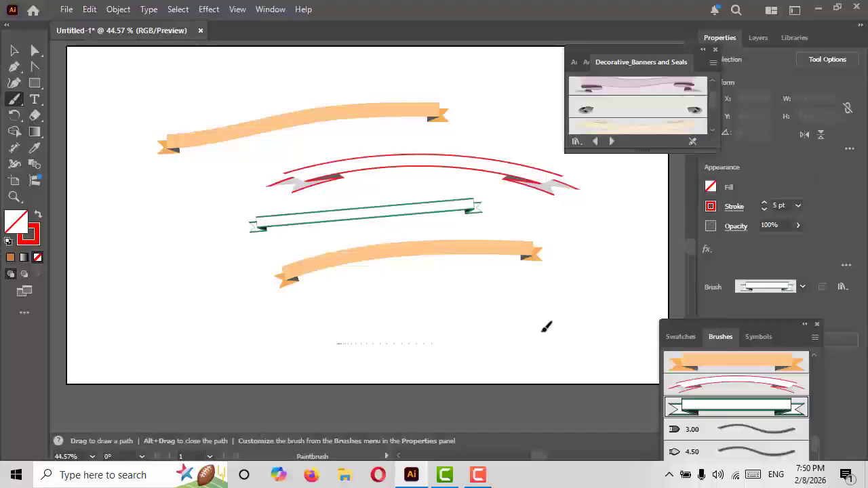
{"action": "left_click_drag", "start_coordinate": [543, 331], "coordinate": [617, 345]}
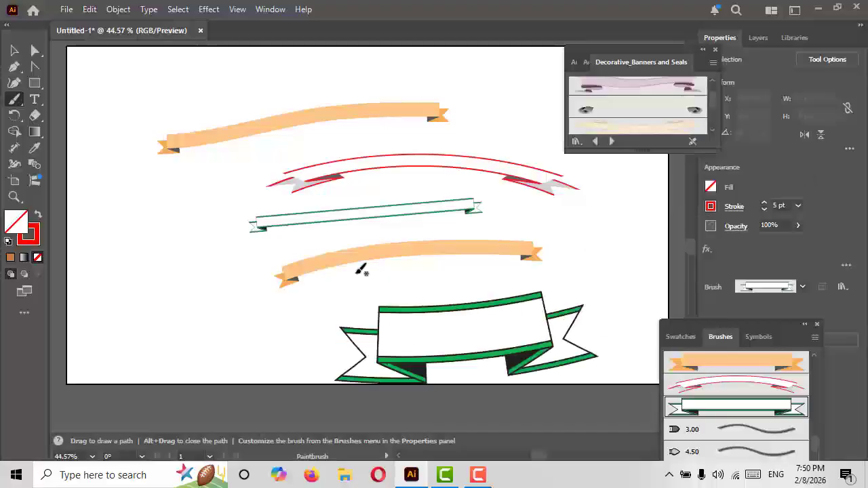
- Choose the arrow-pierced plaque brush and paint one plaque at the artboard's upper left and another at its upper right
{"action": "scroll", "coordinate": [648, 128], "scroll_direction": "down", "scroll_amount": 2}
{"action": "left_click", "coordinate": [650, 105]}
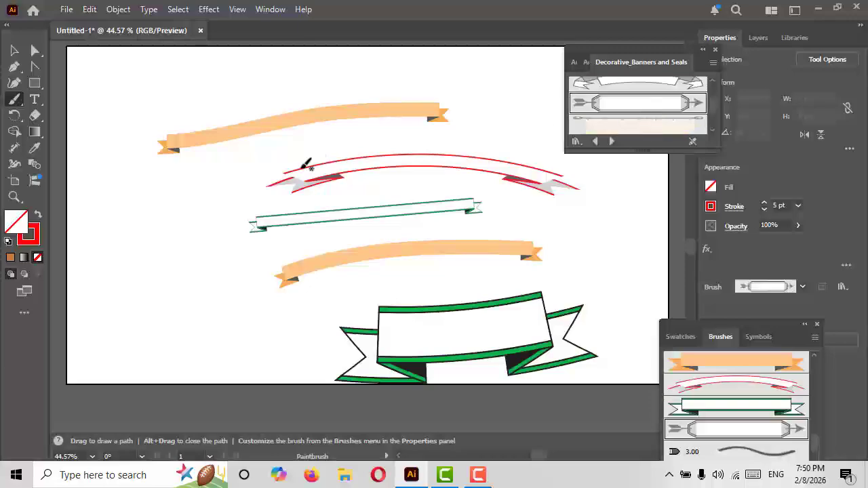
{"action": "left_click_drag", "start_coordinate": [350, 66], "coordinate": [397, 71]}
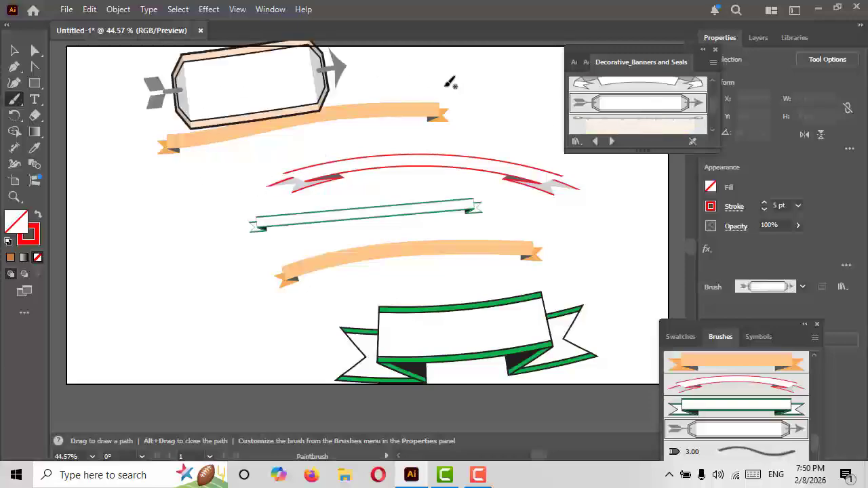
{"action": "left_click_drag", "start_coordinate": [517, 126], "coordinate": [614, 178]}
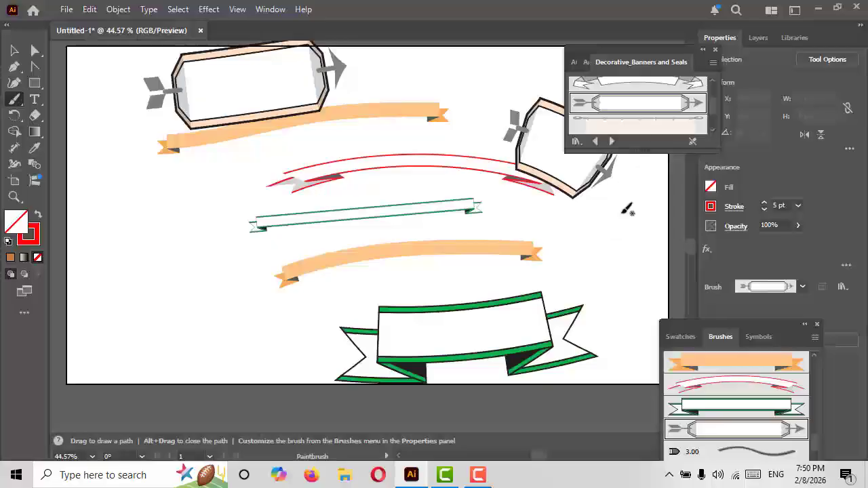
- Choose the purple starburst seal brush and paint one large seal on the artboard's left side
{"action": "scroll", "coordinate": [667, 115], "scroll_direction": "down", "scroll_amount": 3}
{"action": "left_click", "coordinate": [662, 124]}
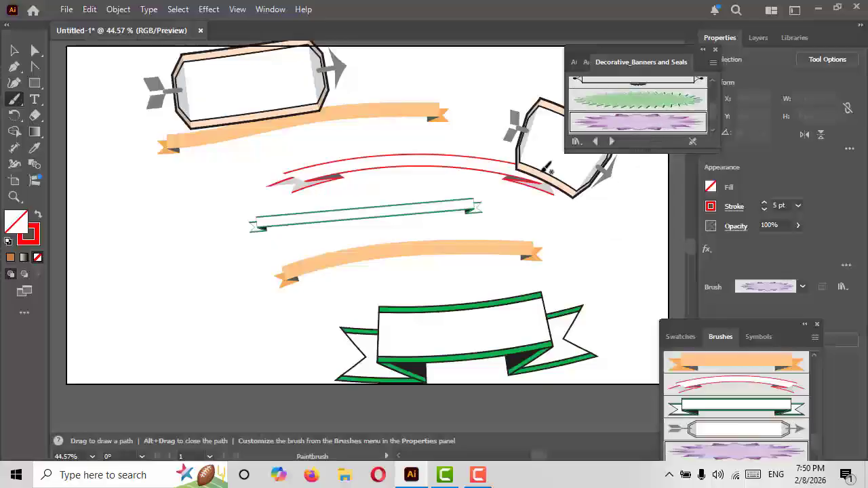
{"action": "left_click_drag", "start_coordinate": [119, 222], "coordinate": [250, 207]}
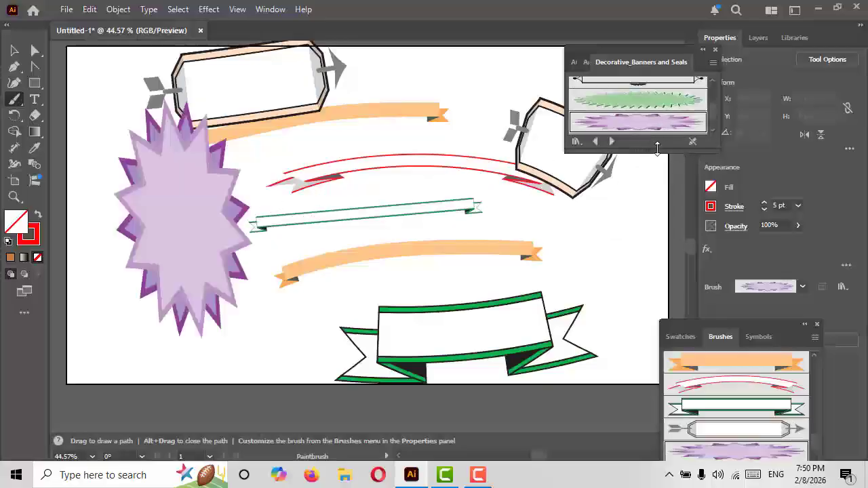
- Load the Decorative_Scatter brush library and paint three teal cube clusters on the artboard's right side with 3D Geometric 4
{"action": "left_click", "coordinate": [576, 141]}
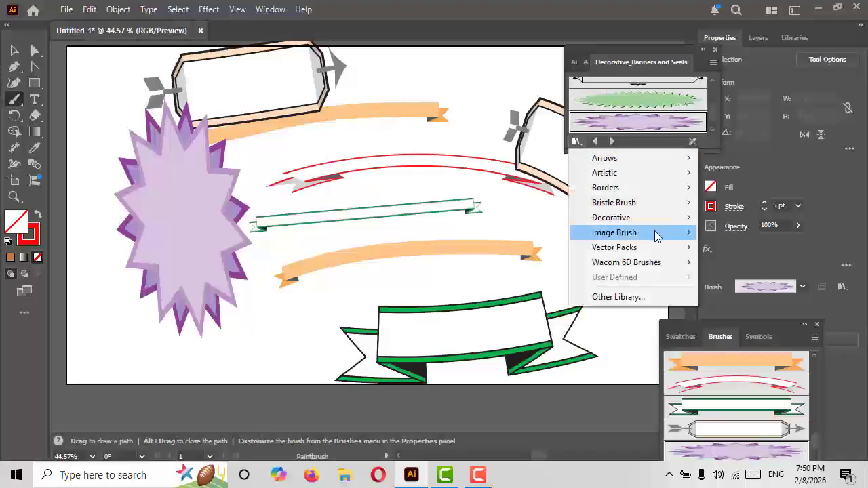
{"action": "mouse_move", "coordinate": [657, 235]}
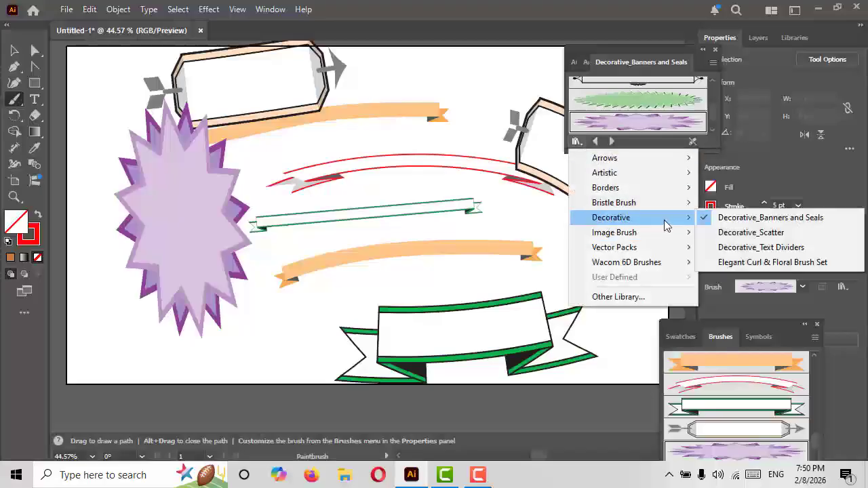
{"action": "left_click", "coordinate": [748, 234]}
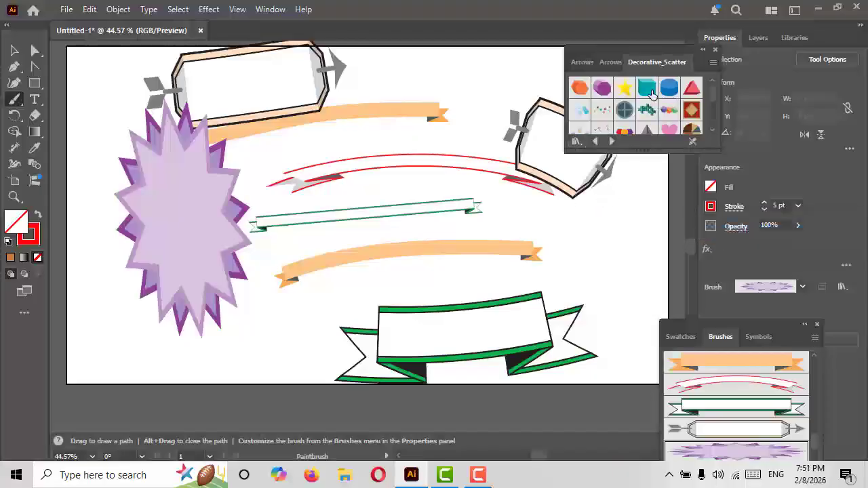
{"action": "left_click", "coordinate": [649, 90]}
{"action": "left_click_drag", "start_coordinate": [639, 230], "coordinate": [642, 241]}
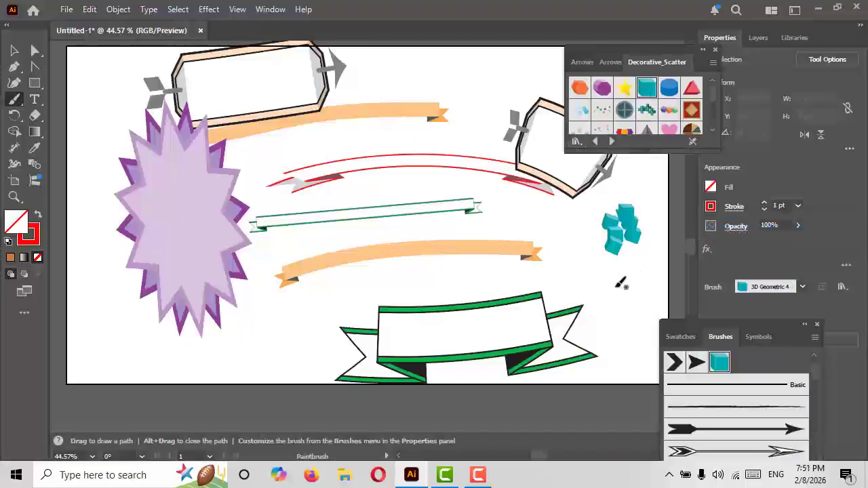
{"action": "left_click_drag", "start_coordinate": [624, 285], "coordinate": [609, 331]}
{"action": "left_click_drag", "start_coordinate": [576, 255], "coordinate": [575, 273]}
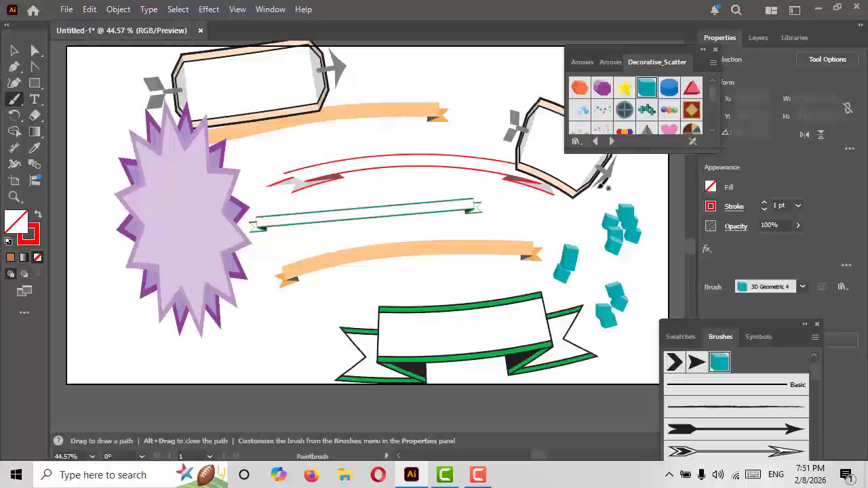
- Scatter single blue cylinders and a short trail of them around the upper banners with the 3D Geometric 5 brush
{"action": "left_click", "coordinate": [671, 92]}
{"action": "left_click", "coordinate": [483, 96]}
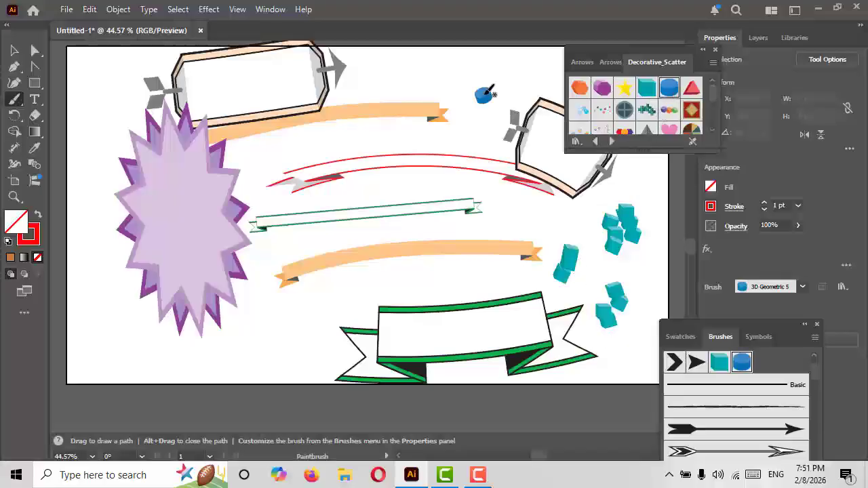
{"action": "left_click", "coordinate": [513, 86]}
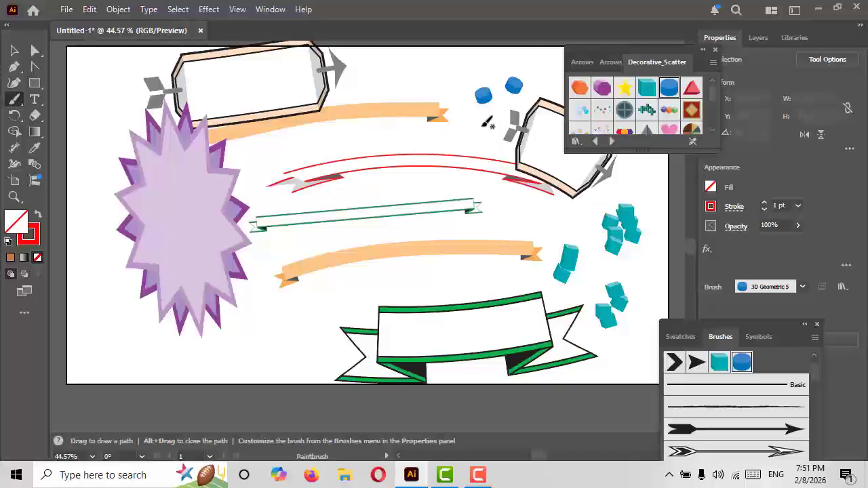
{"action": "left_click", "coordinate": [482, 127]}
{"action": "left_click", "coordinate": [425, 130]}
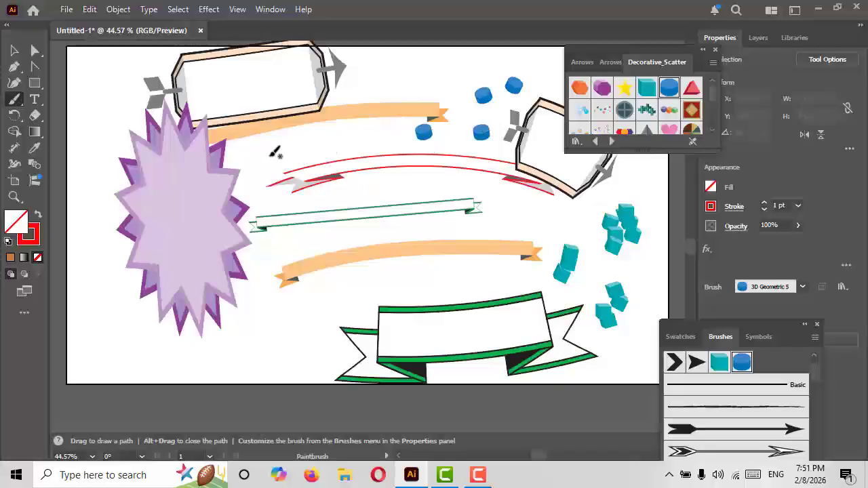
{"action": "left_click_drag", "start_coordinate": [378, 130], "coordinate": [381, 132]}
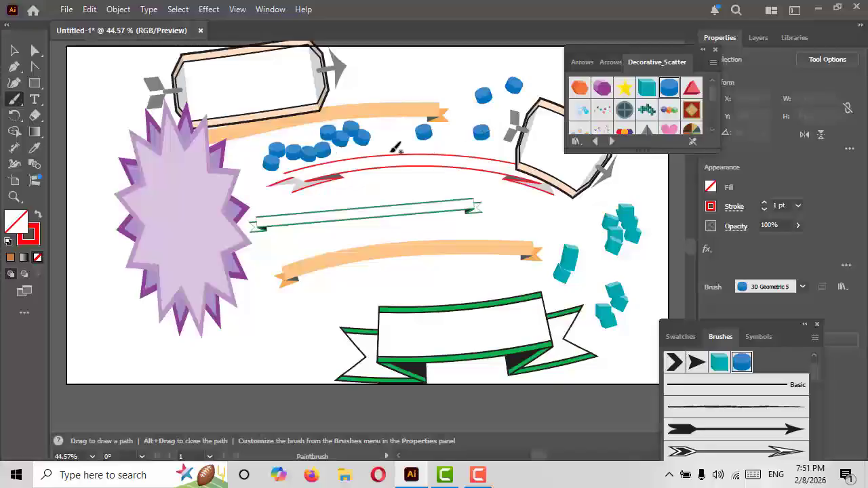
{"action": "left_click", "coordinate": [379, 181]}
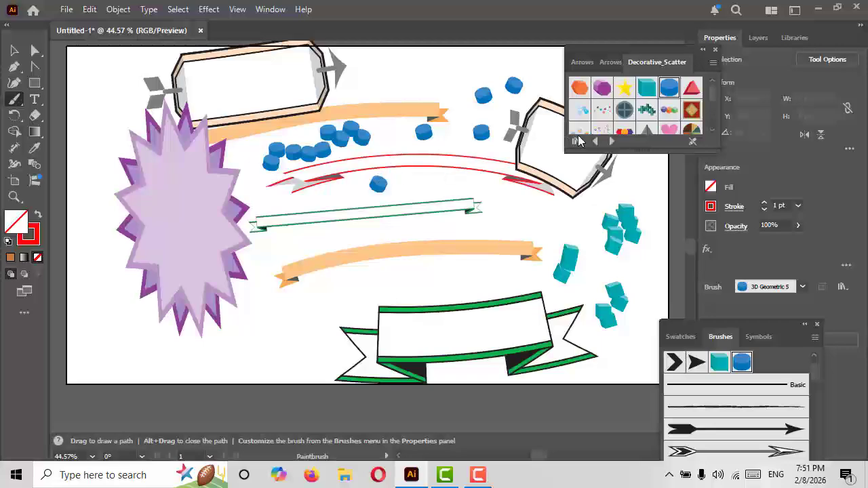
- Place a small Star 2 brush mark right of the thin green banner and a large 9 pt one across the upper banners
{"action": "scroll", "coordinate": [695, 120], "scroll_direction": "down", "scroll_amount": 3}
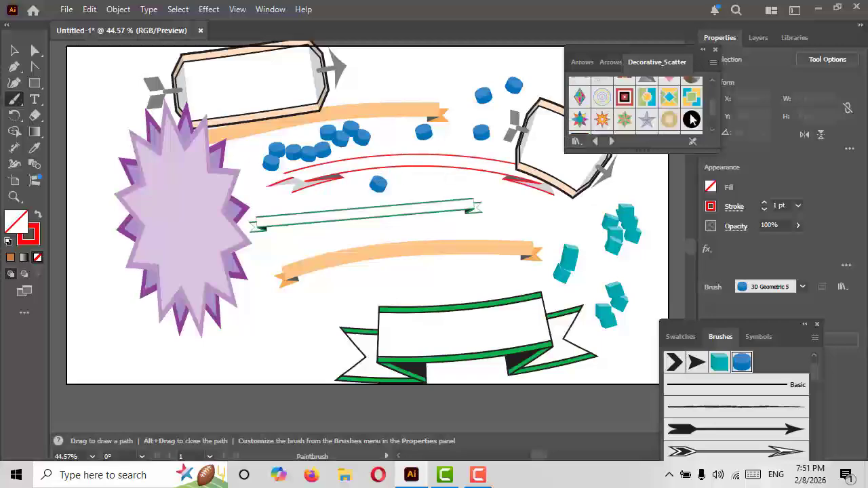
{"action": "left_click", "coordinate": [603, 120]}
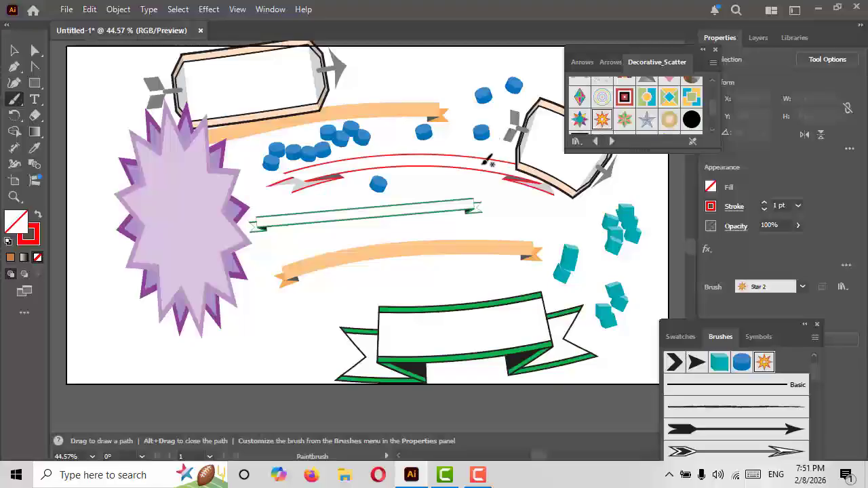
{"action": "left_click", "coordinate": [509, 220]}
{"action": "left_click", "coordinate": [798, 205]}
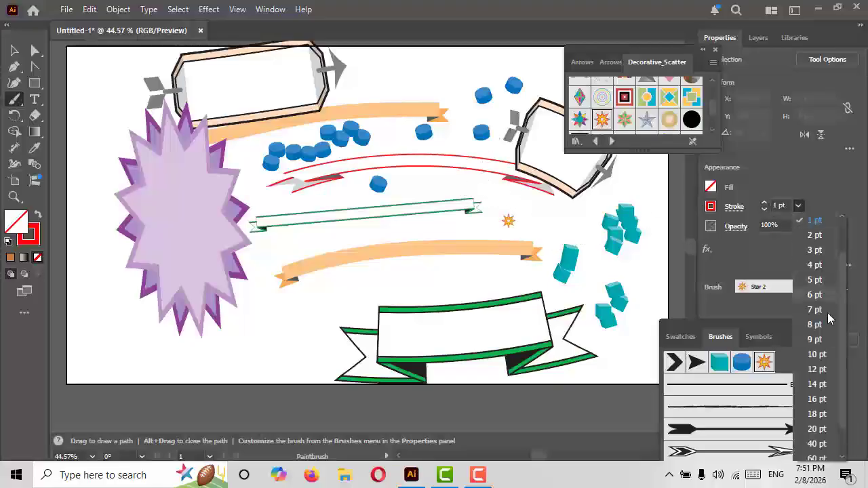
{"action": "left_click", "coordinate": [821, 339]}
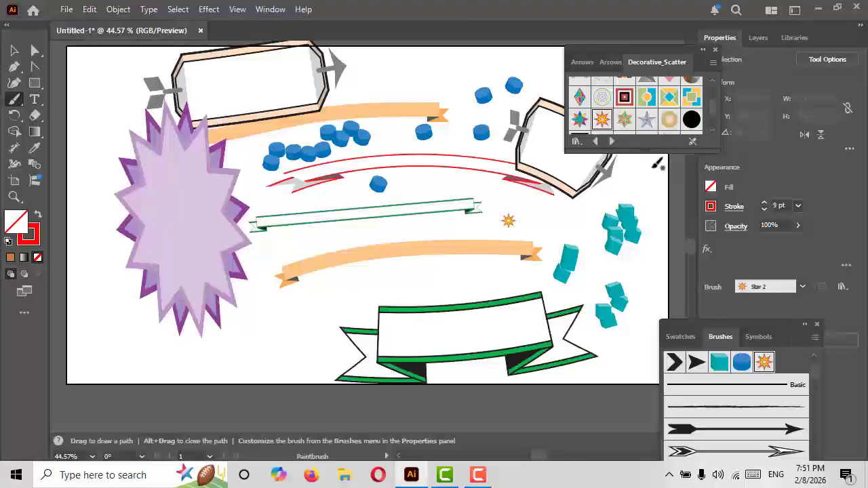
{"action": "left_click", "coordinate": [334, 239]}
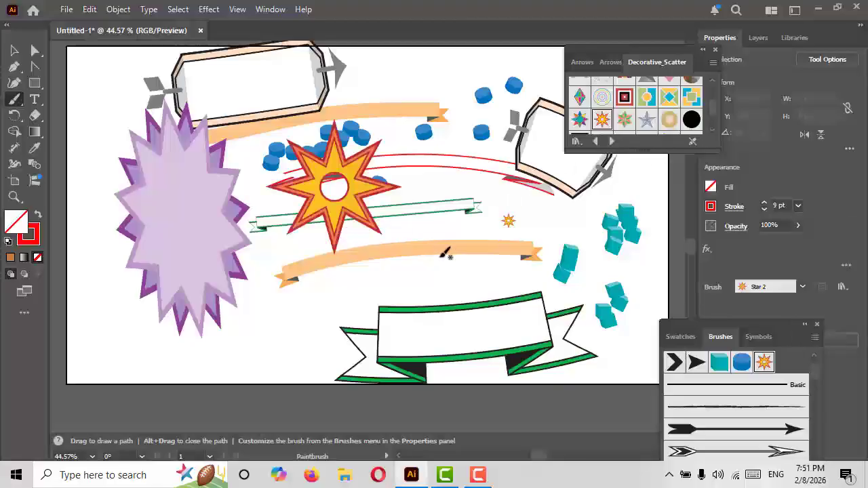
- Place a large Star 4 mark over the right-hand plaque and a Rings mark at the artboard's upper edge
{"action": "left_click", "coordinate": [648, 122]}
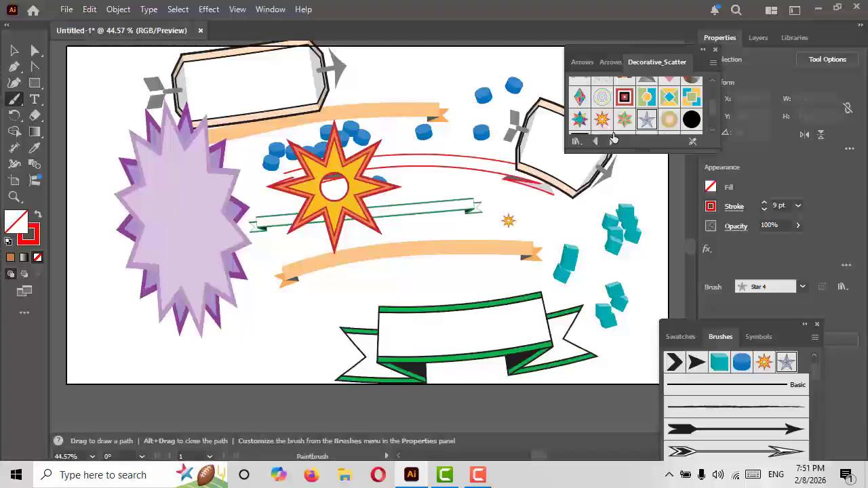
{"action": "left_click", "coordinate": [645, 191]}
{"action": "left_click", "coordinate": [602, 98]}
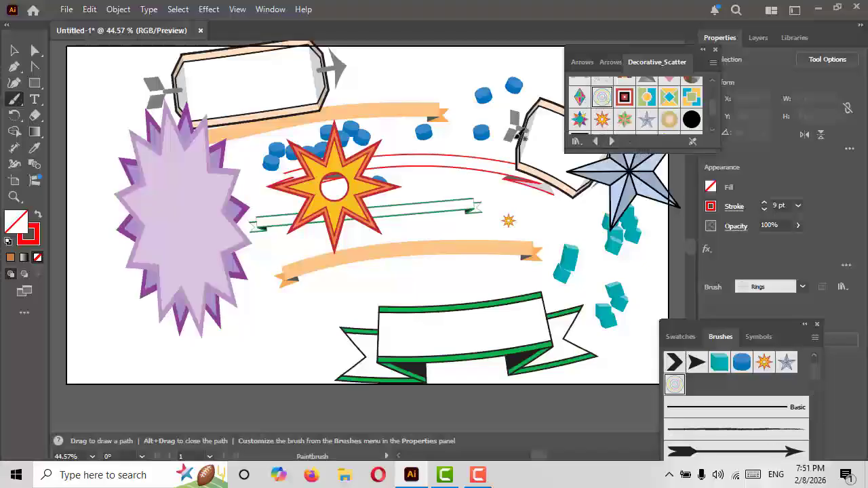
{"action": "left_click", "coordinate": [404, 70]}
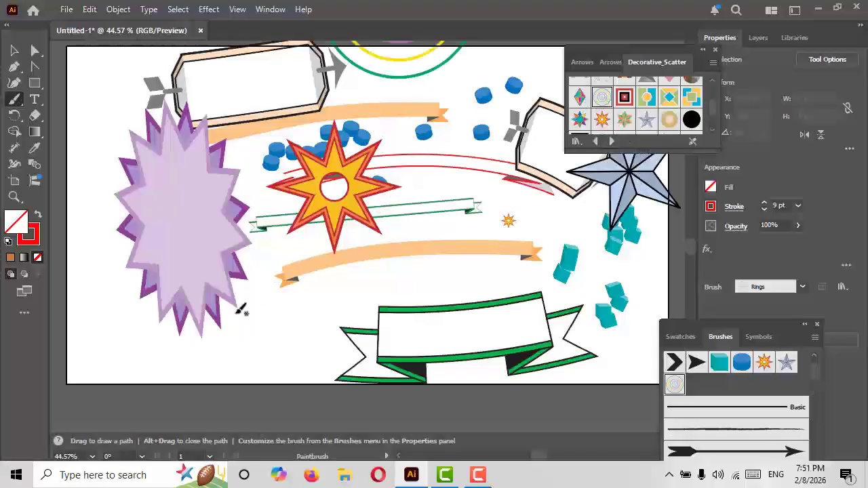
- Place one Square with Circle brush mark beside the rings at the artboard's upper edge and switch to the Selection tool
{"action": "left_click", "coordinate": [651, 101]}
{"action": "left_click", "coordinate": [490, 198]}
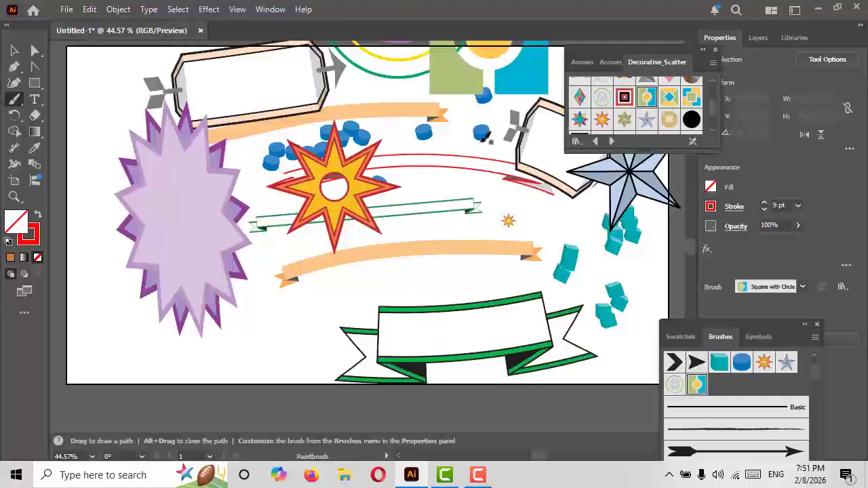
{"action": "left_click", "coordinate": [14, 50]}
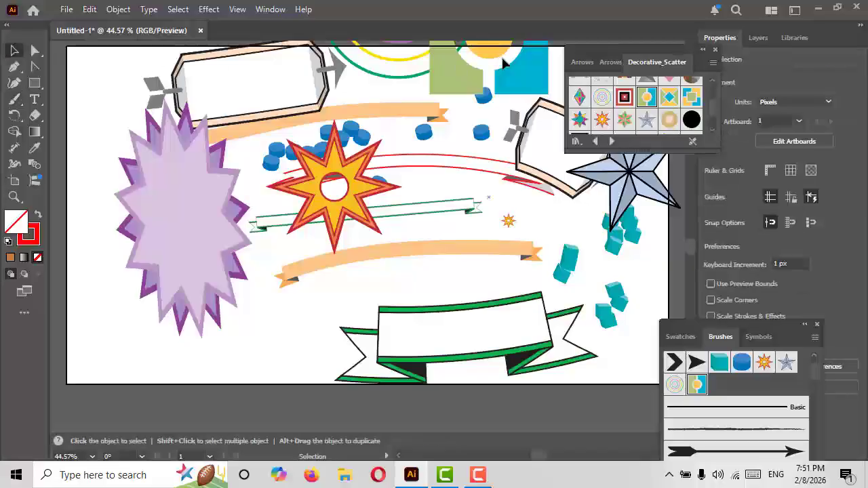
- Move the Square with Circle mark from the artboard's upper edge to the middle, between the large star and the right-hand plaque
{"action": "left_click_drag", "start_coordinate": [519, 87], "coordinate": [328, 287]}
{"action": "left_click_drag", "start_coordinate": [322, 287], "coordinate": [388, 297]}
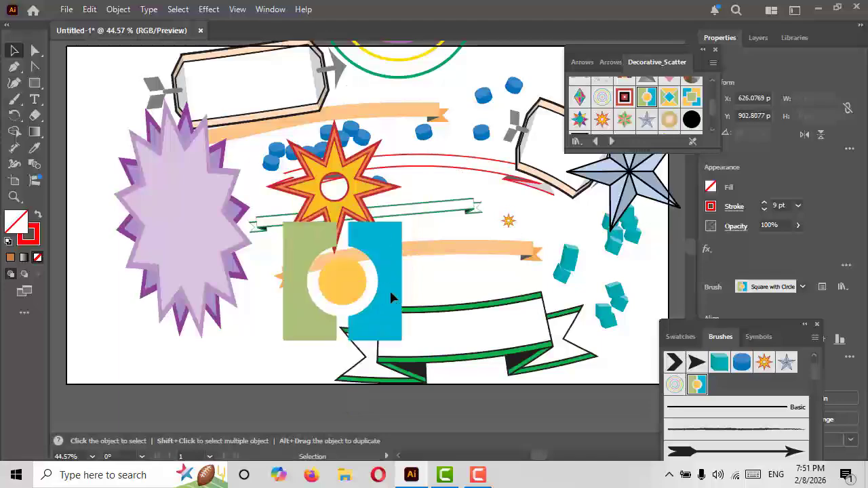
{"action": "left_click_drag", "start_coordinate": [404, 233], "coordinate": [487, 170]}
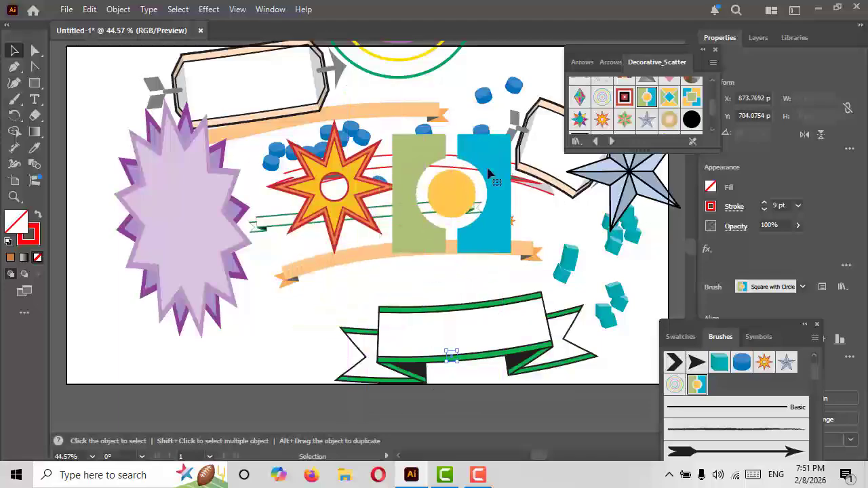
{"action": "left_click_drag", "start_coordinate": [497, 228], "coordinate": [493, 243]}
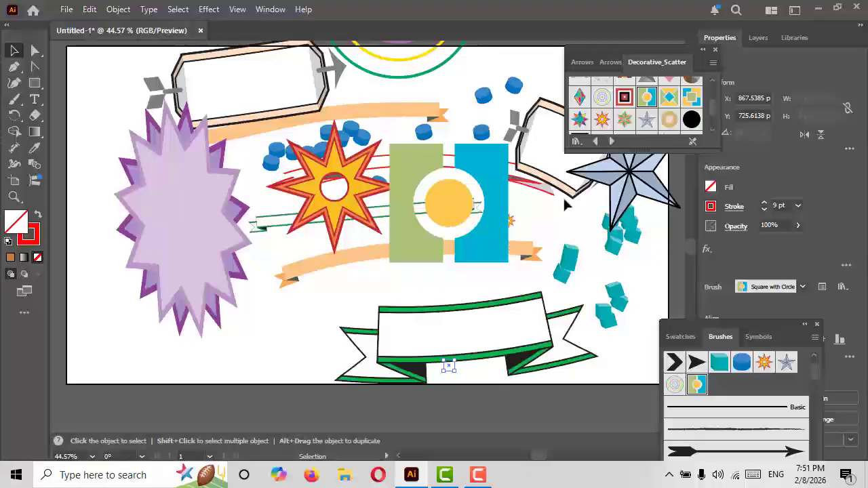
- Set the Square with Circle mark's stroke weight to 4 pt and move it onto the thin green banner
{"action": "left_click", "coordinate": [799, 206]}
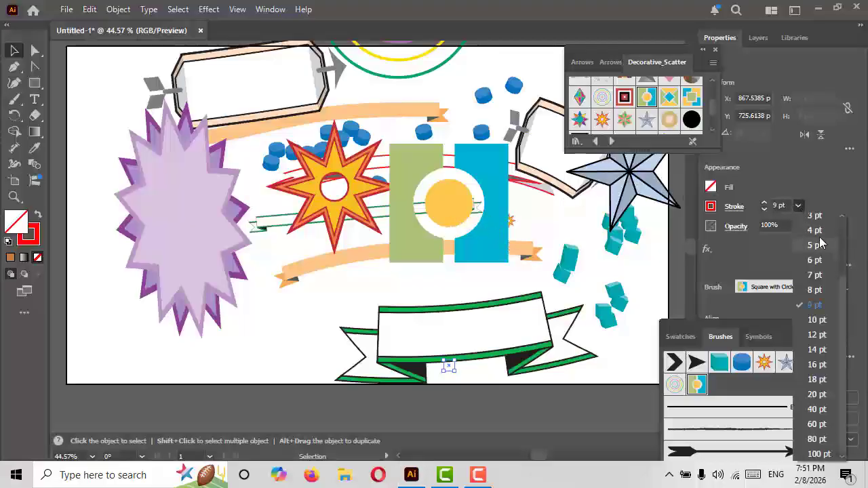
{"action": "left_click", "coordinate": [824, 234]}
{"action": "left_click_drag", "start_coordinate": [467, 292], "coordinate": [459, 212]}
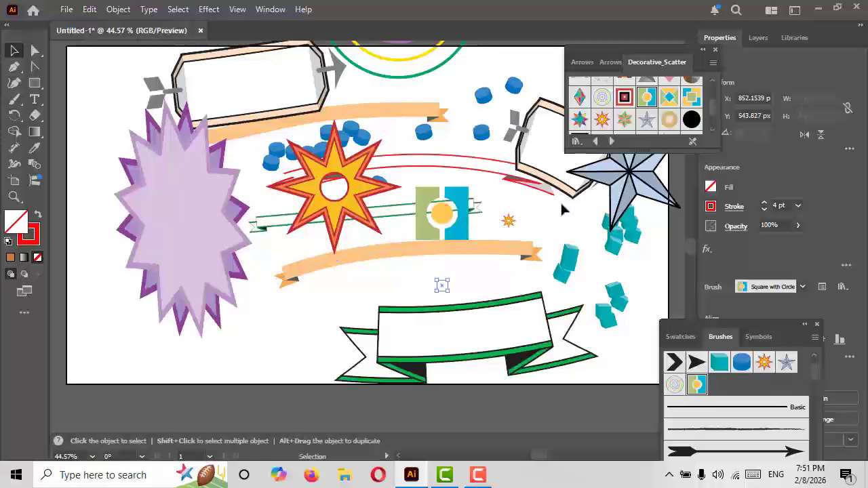
- Look through the decorative scatter brushes and open the Elegant Curl & Floral Brush Set library
{"action": "scroll", "coordinate": [667, 114], "scroll_direction": "up", "scroll_amount": 2}
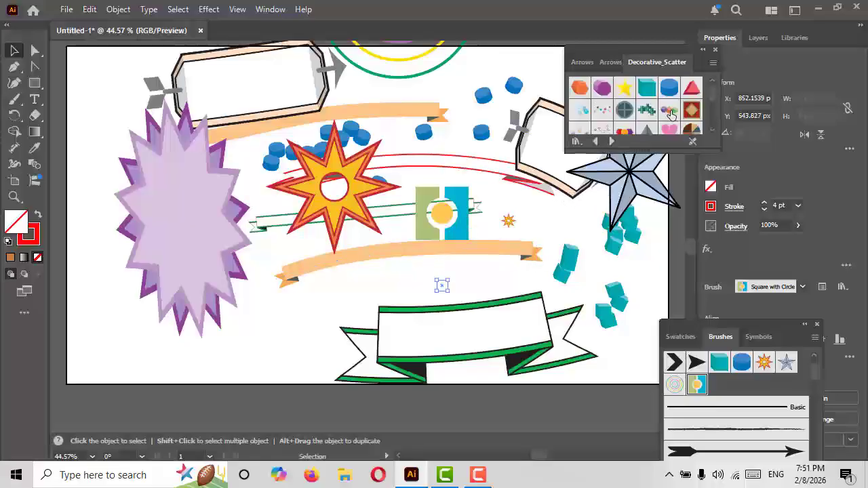
{"action": "scroll", "coordinate": [670, 115], "scroll_direction": "down", "scroll_amount": 3}
{"action": "left_click", "coordinate": [576, 141]}
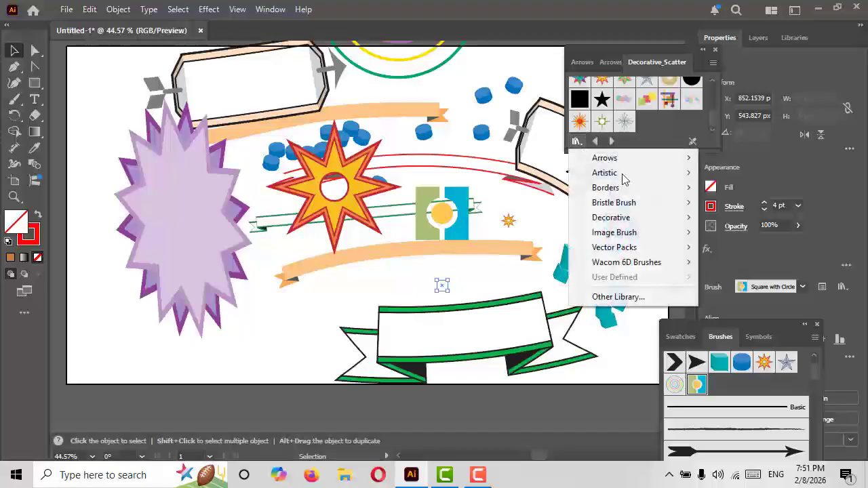
{"action": "mouse_move", "coordinate": [682, 217]}
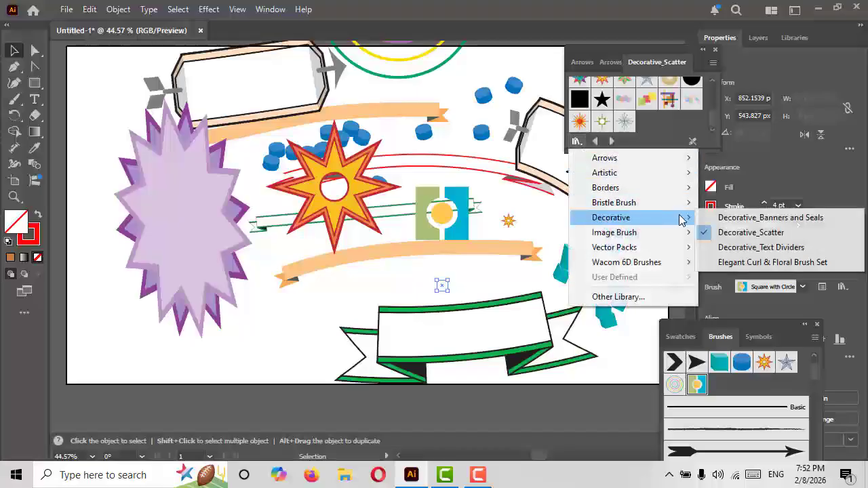
{"action": "left_click", "coordinate": [745, 262]}
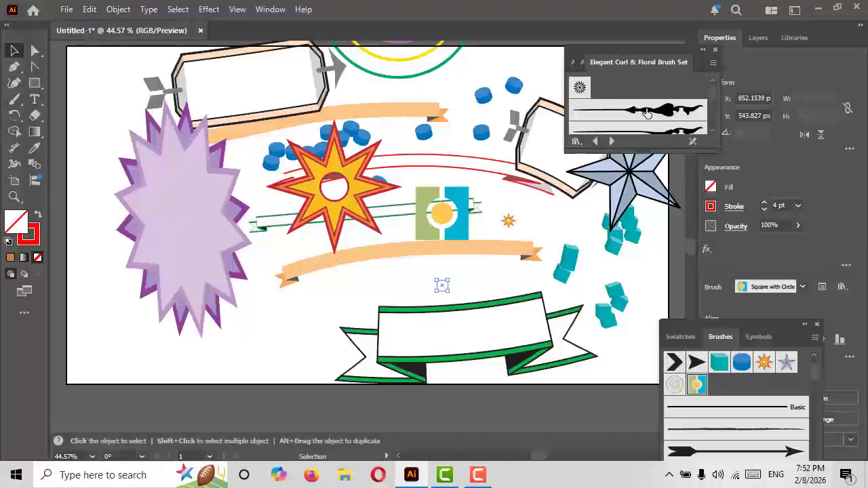
- Apply the first long floral brush to the selected mark, then paint two 1 pt red strokes with it across the artboard's lower left
{"action": "left_click", "coordinate": [648, 113]}
{"action": "mouse_move", "coordinate": [217, 346]}
{"action": "left_mouse_down"}
{"action": "mouse_move", "coordinate": [294, 304]}
{"action": "mouse_move", "coordinate": [364, 291]}
{"action": "left_mouse_up"}
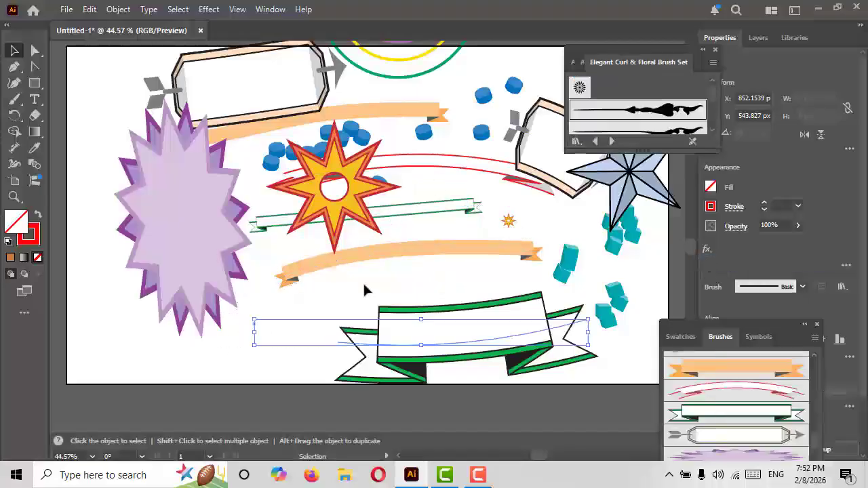
{"action": "left_click", "coordinate": [14, 98]}
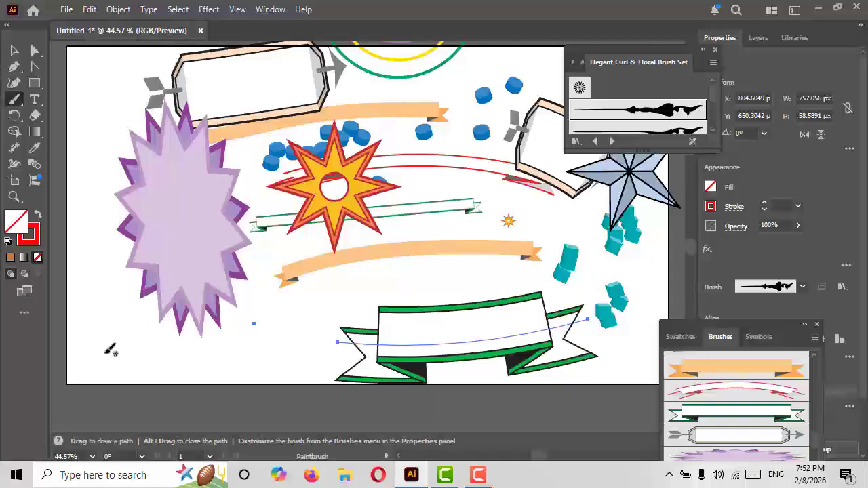
{"action": "left_click_drag", "start_coordinate": [234, 326], "coordinate": [251, 320]}
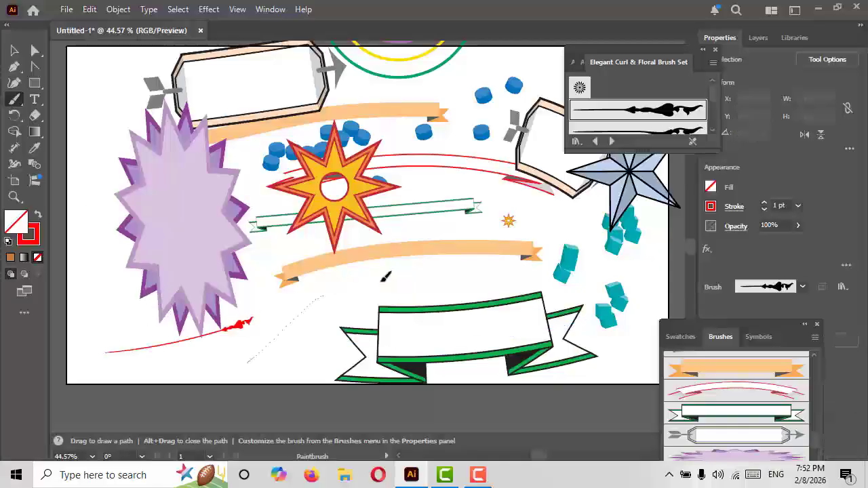
{"action": "left_click_drag", "start_coordinate": [383, 278], "coordinate": [406, 276]}
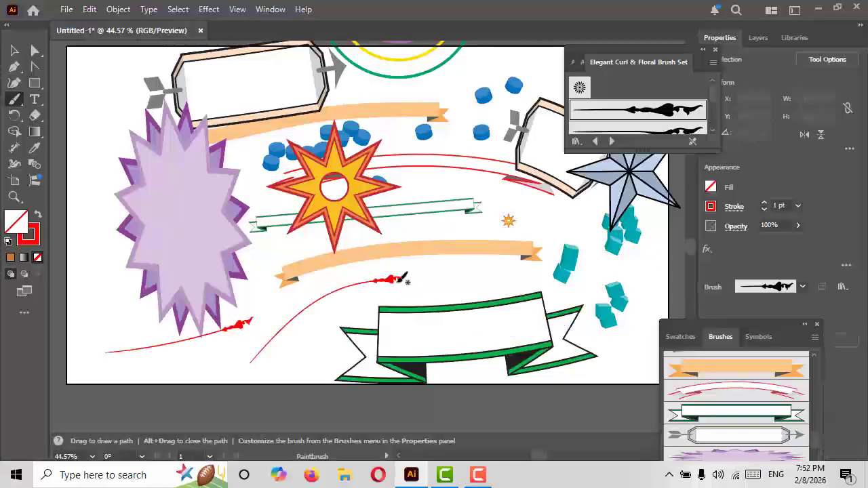
- Paint a 5 pt floral brush stroke diagonally down across the right end of the lower orange banner
{"action": "left_click", "coordinate": [798, 205]}
{"action": "left_click", "coordinate": [812, 287]}
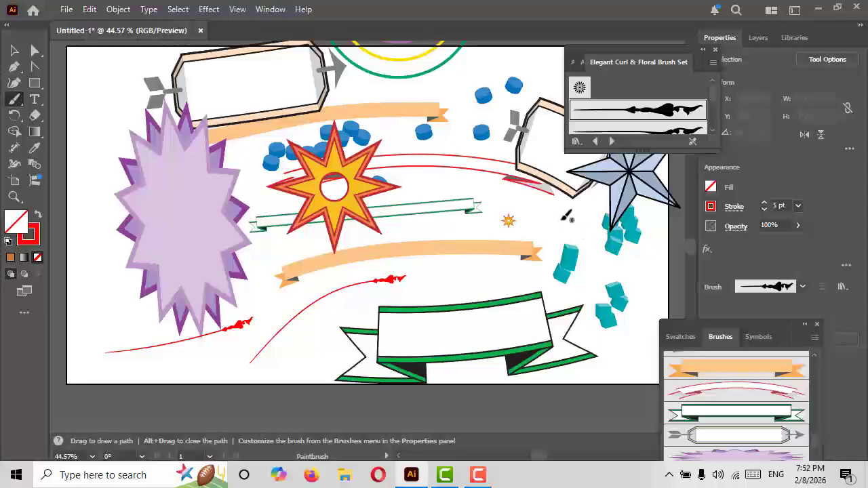
{"action": "left_click_drag", "start_coordinate": [560, 219], "coordinate": [437, 294]}
- Examine the remaining floral brushes and the other available brush library categories
{"action": "scroll", "coordinate": [661, 125], "scroll_direction": "down", "scroll_amount": 4}
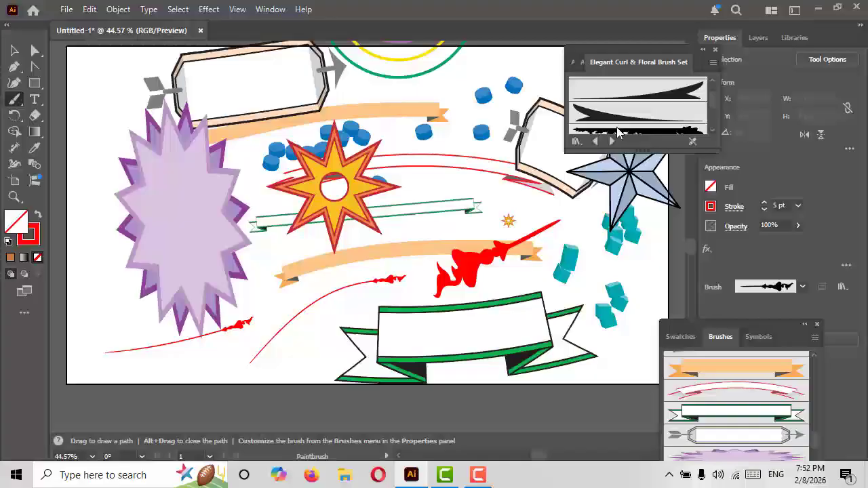
{"action": "left_click", "coordinate": [576, 141]}
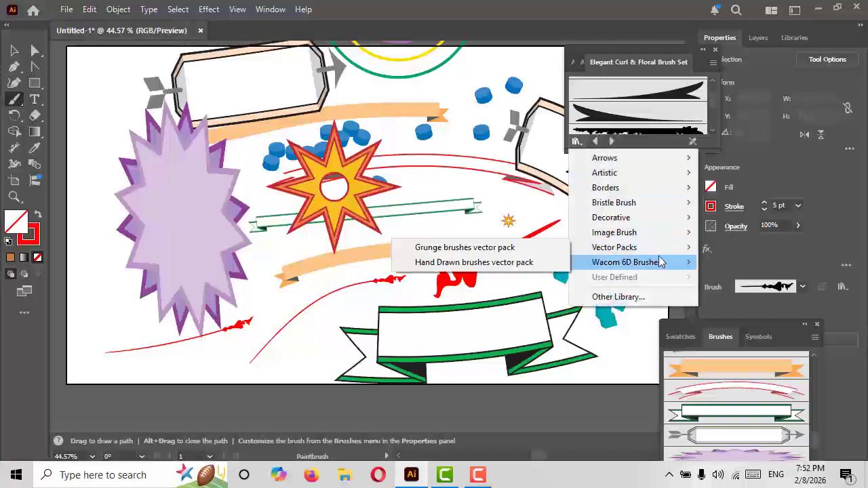
{"action": "mouse_move", "coordinate": [659, 263]}
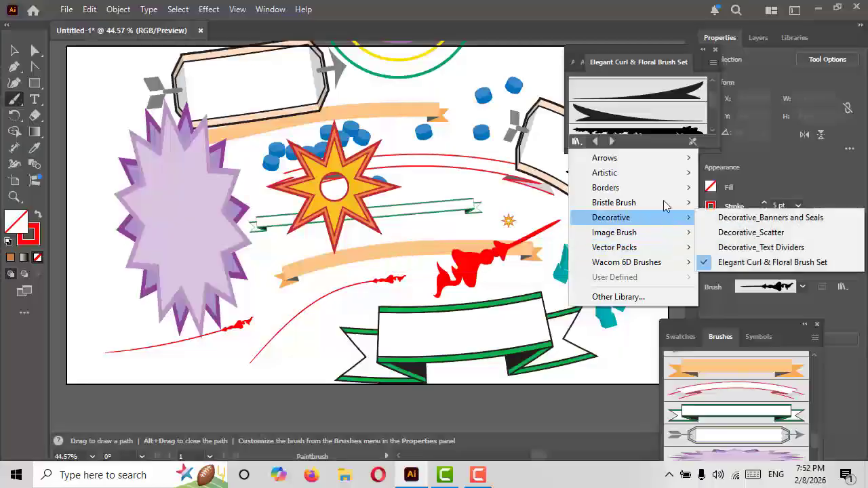
{"action": "left_click", "coordinate": [713, 136]}
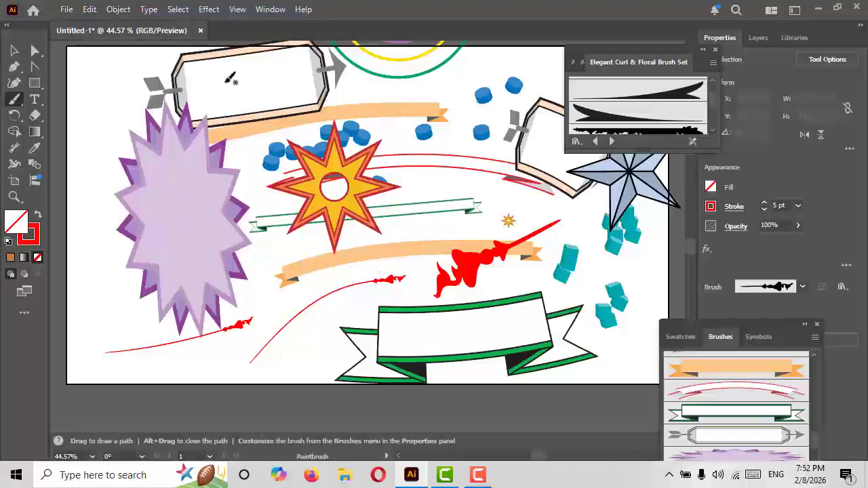
- Close the practice document without saving and create a new 1366 x 768 px RGB document
{"action": "left_click", "coordinate": [201, 31]}
{"action": "left_click", "coordinate": [502, 254]}
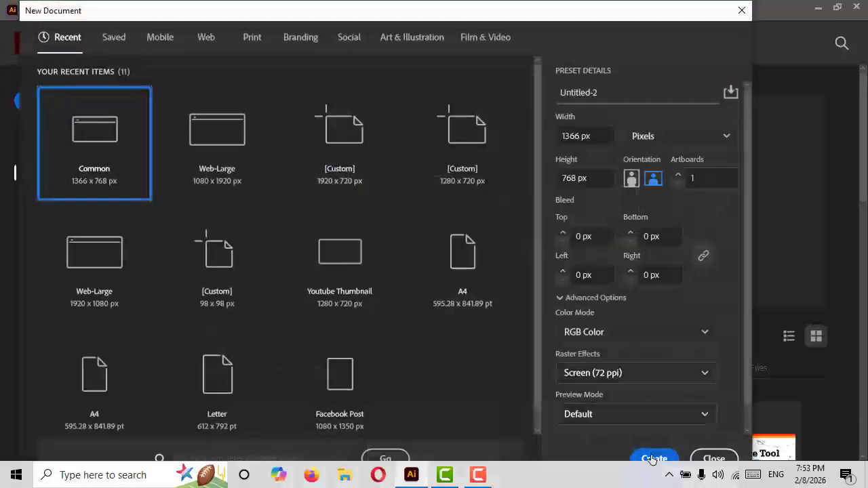
{"action": "left_click", "coordinate": [652, 460]}
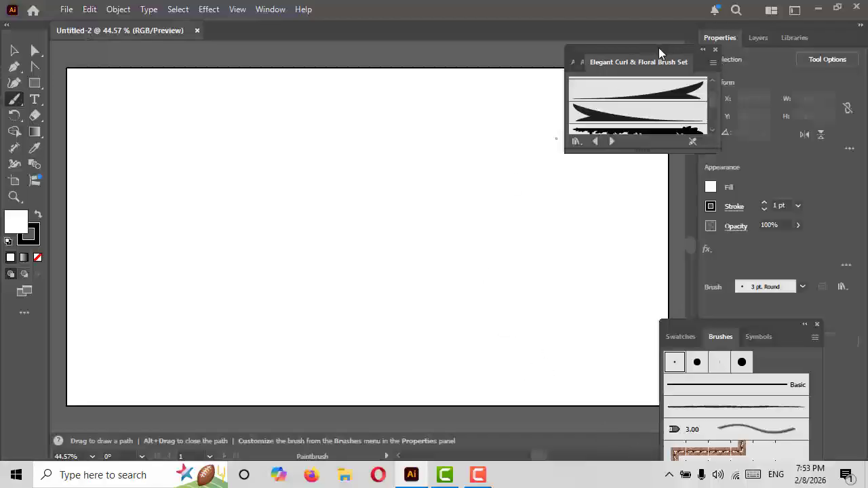
- Move the floral brush library off the artboard and reset the Paintbrush tool options to their defaults
{"action": "left_click_drag", "start_coordinate": [662, 53], "coordinate": [761, 74]}
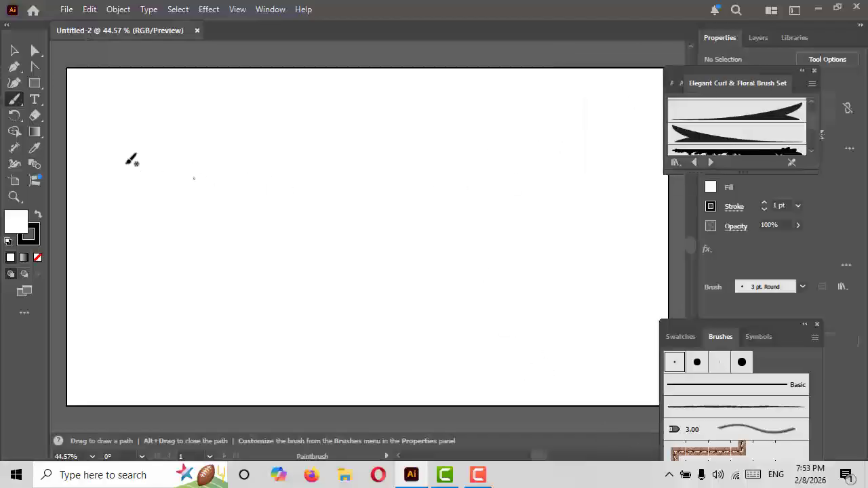
{"action": "double_click", "coordinate": [20, 103]}
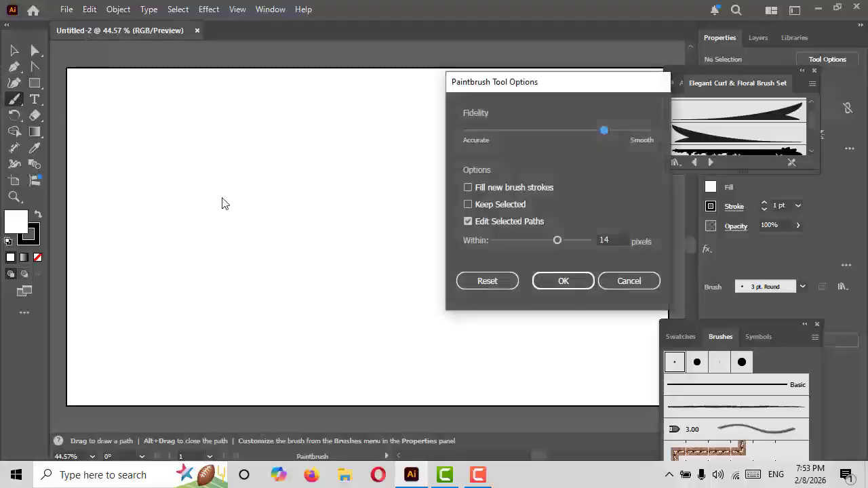
{"action": "left_click", "coordinate": [474, 280]}
{"action": "left_click", "coordinate": [563, 281]}
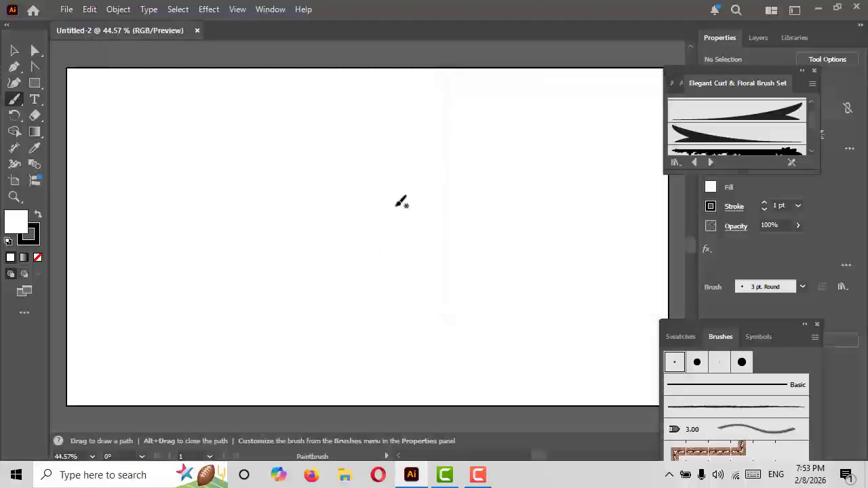
- Choose the Basic brush, close the floral brush library and reposition the brush list beside the artboard's right edge
{"action": "left_click", "coordinate": [751, 388]}
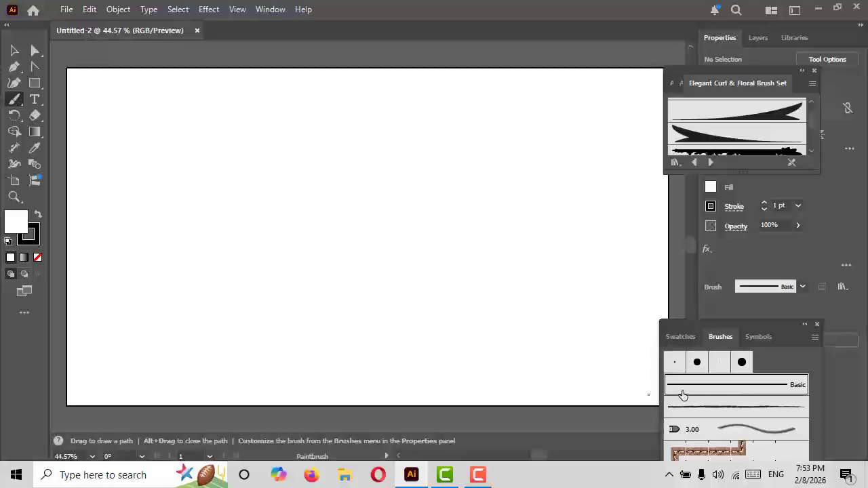
{"action": "left_click", "coordinate": [815, 71]}
{"action": "left_click_drag", "start_coordinate": [698, 323], "coordinate": [627, 192]}
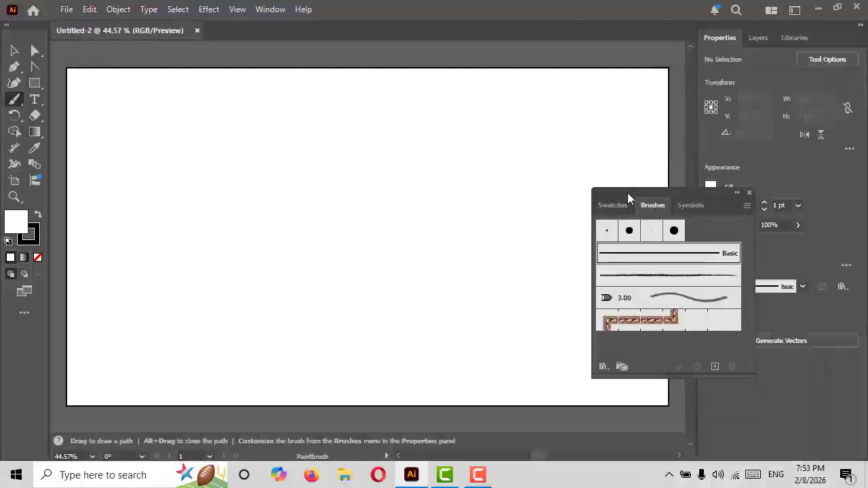
{"action": "left_click", "coordinate": [270, 9]}
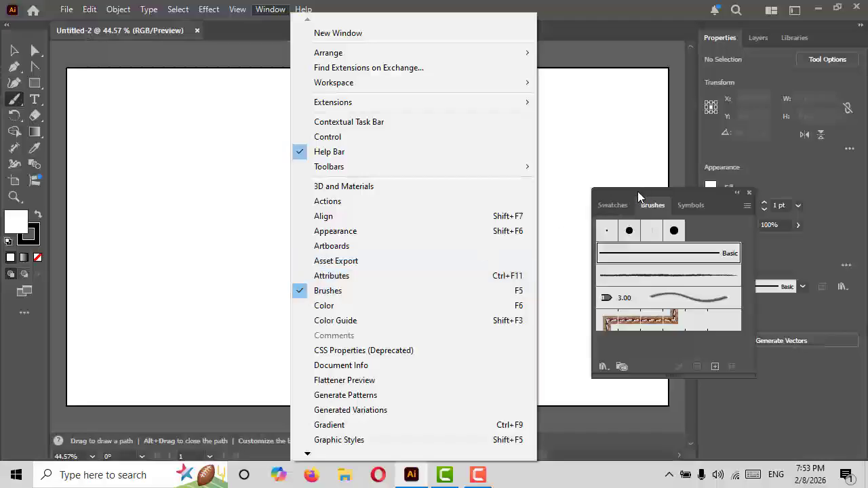
{"action": "left_click_drag", "start_coordinate": [638, 193], "coordinate": [649, 177]}
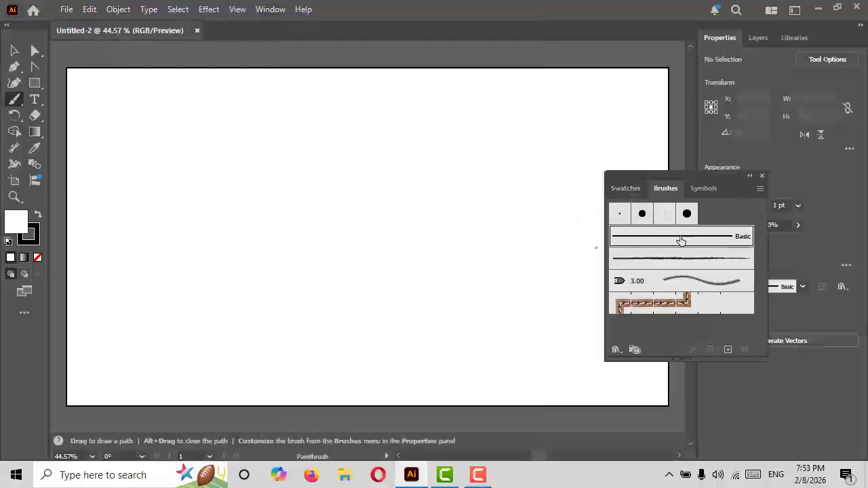
- Place the image fruit-7234847_1280.jpg from Downloads at its original size, starting near the artboard's upper-left corner
{"action": "left_click", "coordinate": [66, 9]}
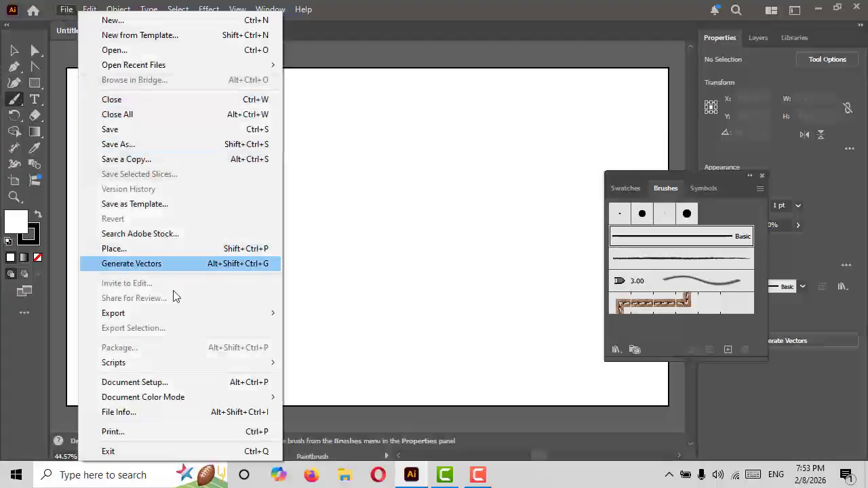
{"action": "left_click", "coordinate": [173, 251]}
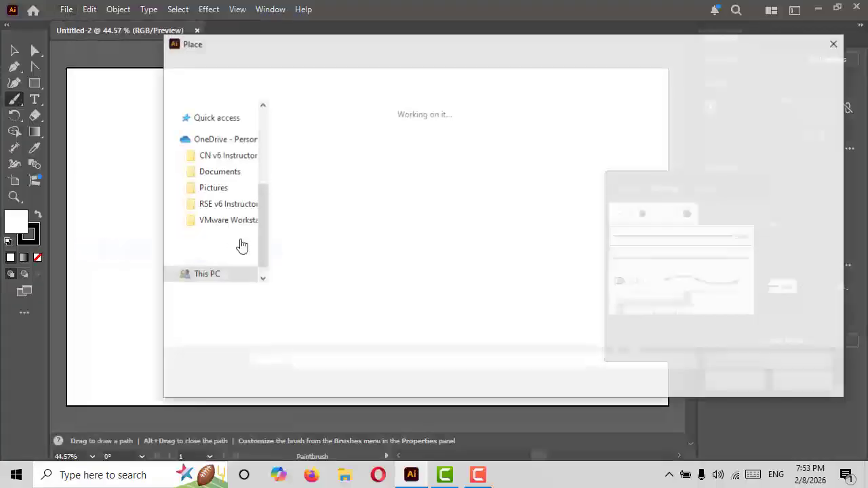
{"action": "scroll", "coordinate": [444, 217], "scroll_direction": "down", "scroll_amount": 10}
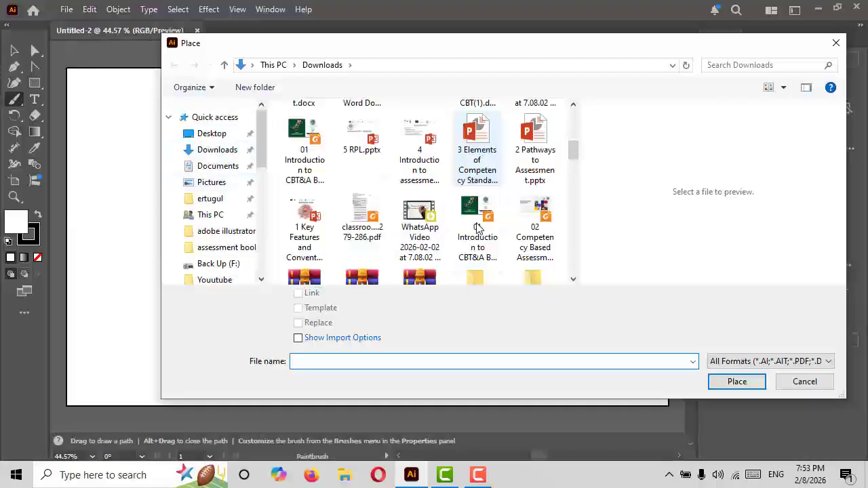
{"action": "scroll", "coordinate": [474, 212], "scroll_direction": "down", "scroll_amount": 5}
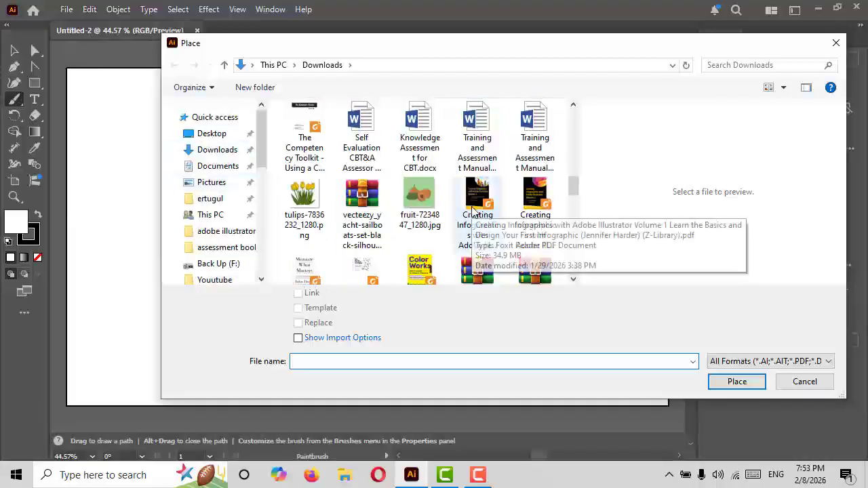
{"action": "scroll", "coordinate": [477, 212], "scroll_direction": "down", "scroll_amount": 5}
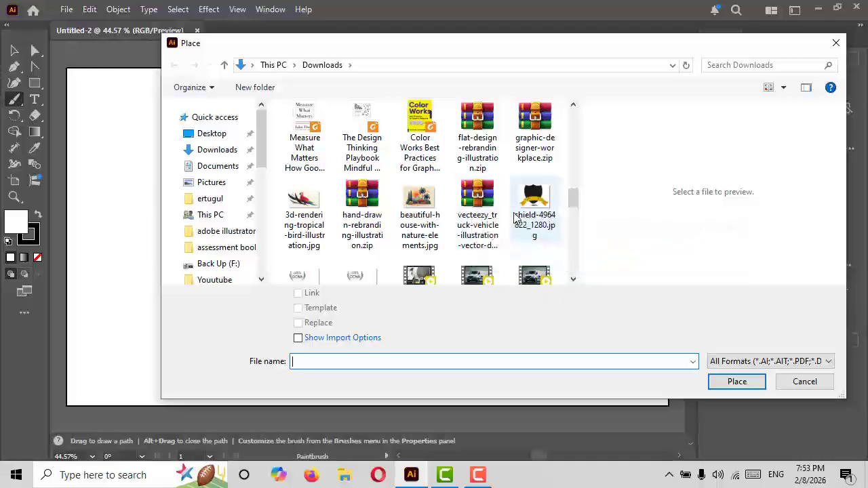
{"action": "scroll", "coordinate": [515, 217], "scroll_direction": "up", "scroll_amount": 2}
{"action": "scroll", "coordinate": [515, 217], "scroll_direction": "up", "scroll_amount": 1}
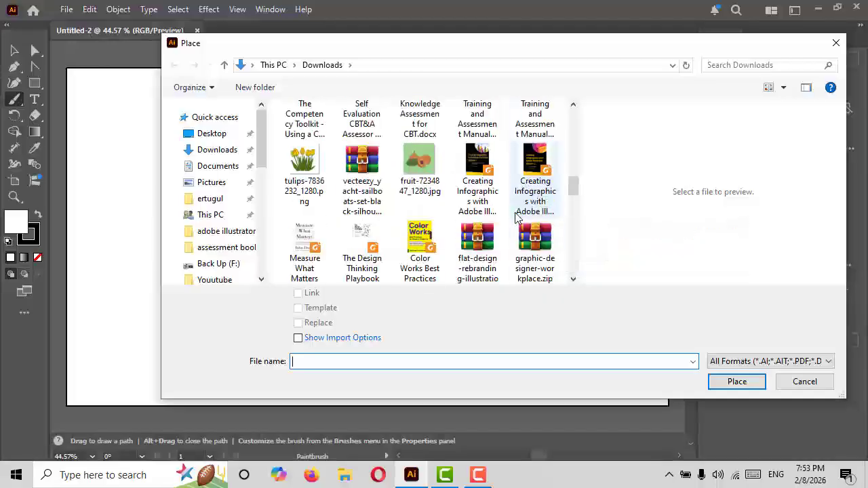
{"action": "double_click", "coordinate": [412, 194]}
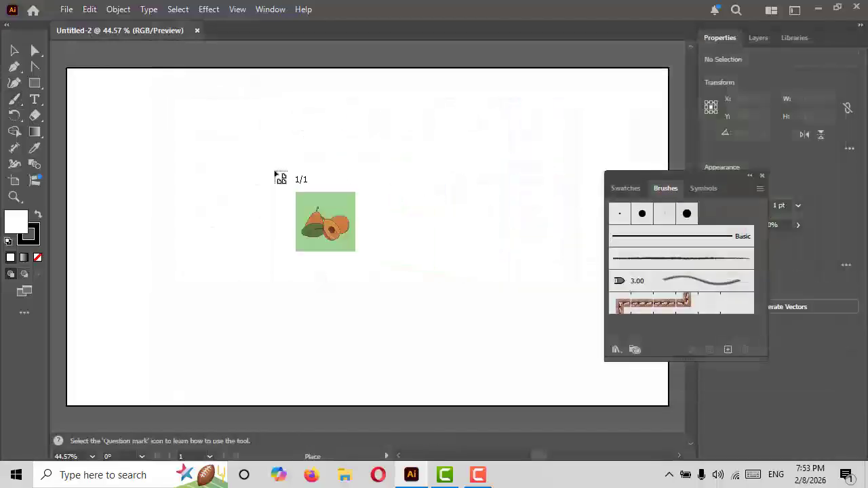
{"action": "left_click", "coordinate": [145, 119]}
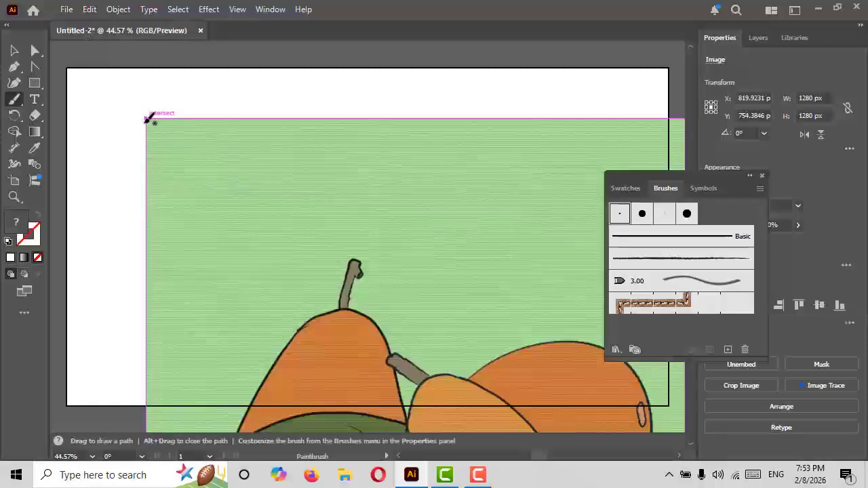
- Scale the placed fruit image to about 1192 x 991 px and position it over the artboard so all the fruit fits inside
{"action": "left_click", "coordinate": [15, 50]}
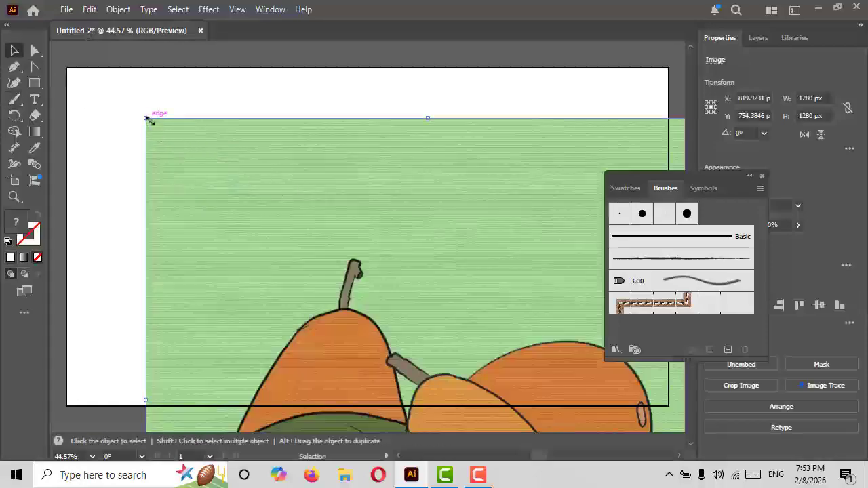
{"action": "left_click_drag", "start_coordinate": [149, 119], "coordinate": [333, 244]}
{"action": "left_click_drag", "start_coordinate": [430, 324], "coordinate": [266, 170]}
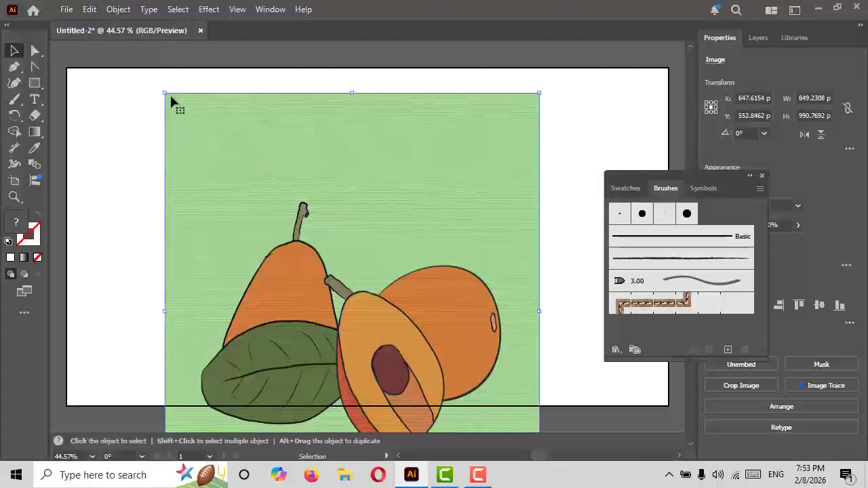
{"action": "left_click_drag", "start_coordinate": [224, 206], "coordinate": [203, 131]}
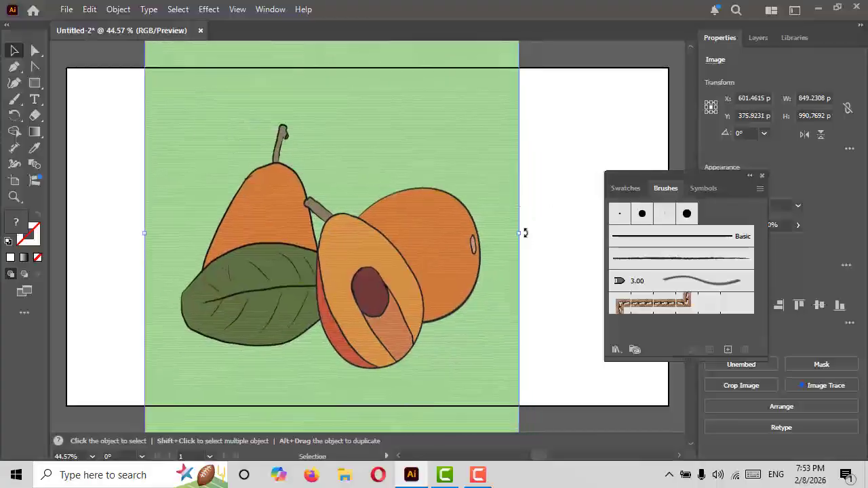
{"action": "left_click_drag", "start_coordinate": [524, 233], "coordinate": [597, 232]}
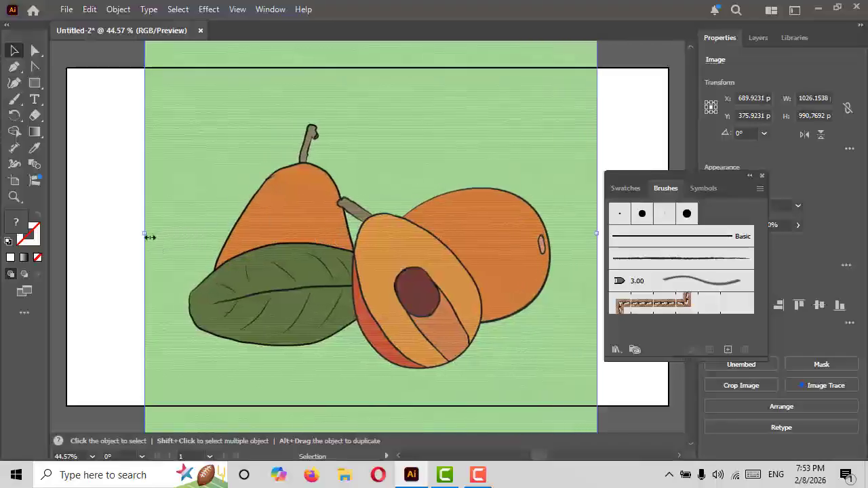
{"action": "left_click_drag", "start_coordinate": [114, 235], "coordinate": [71, 233]}
{"action": "left_click_drag", "start_coordinate": [350, 183], "coordinate": [372, 192]}
- Lock the placed fruit image in position
{"action": "left_click", "coordinate": [118, 9]}
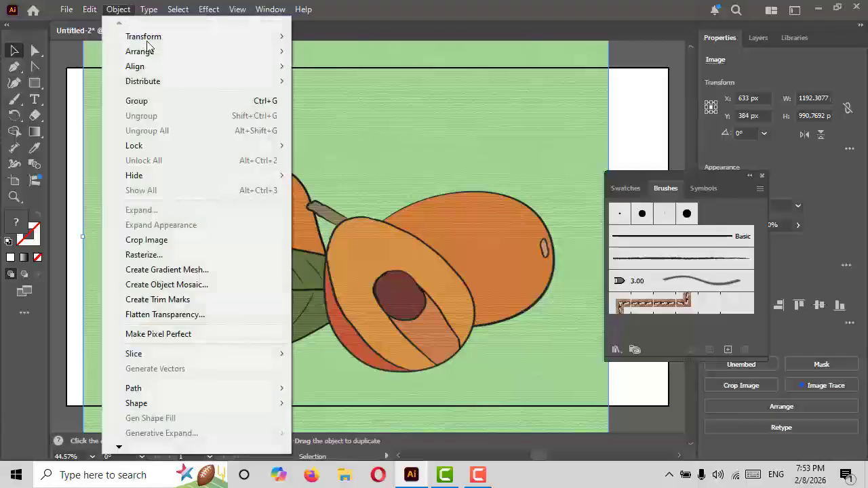
{"action": "mouse_move", "coordinate": [248, 147]}
{"action": "left_click", "coordinate": [337, 153]}
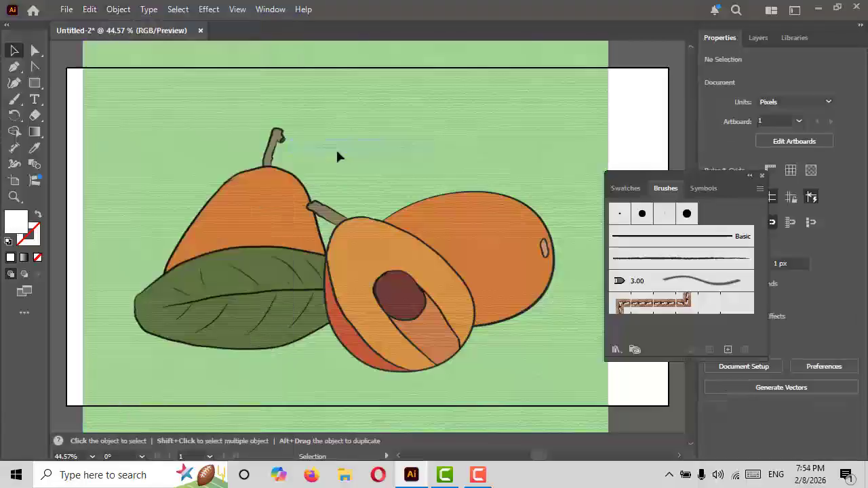
- With the Paintbrush and the Basic brush chosen, trace the outline of the orange pear and its stem
{"action": "left_click", "coordinate": [13, 99]}
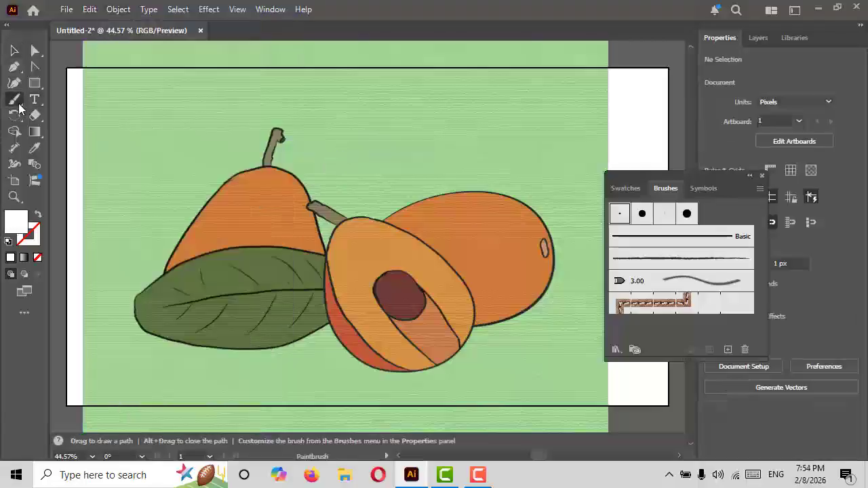
{"action": "left_click", "coordinate": [672, 241]}
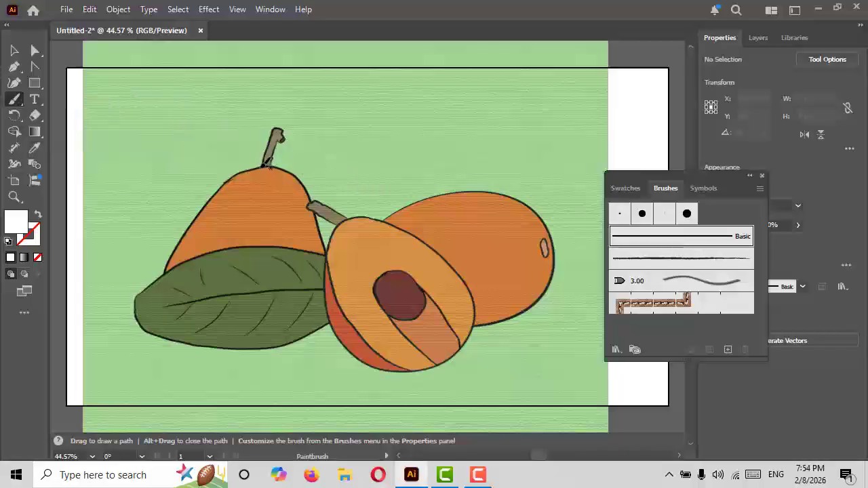
{"action": "left_click_drag", "start_coordinate": [237, 173], "coordinate": [212, 196]}
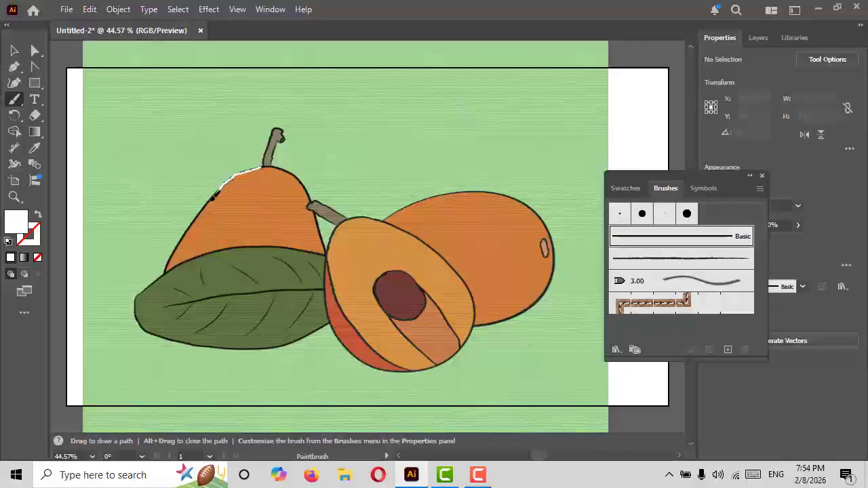
{"action": "left_click_drag", "start_coordinate": [186, 232], "coordinate": [167, 267]}
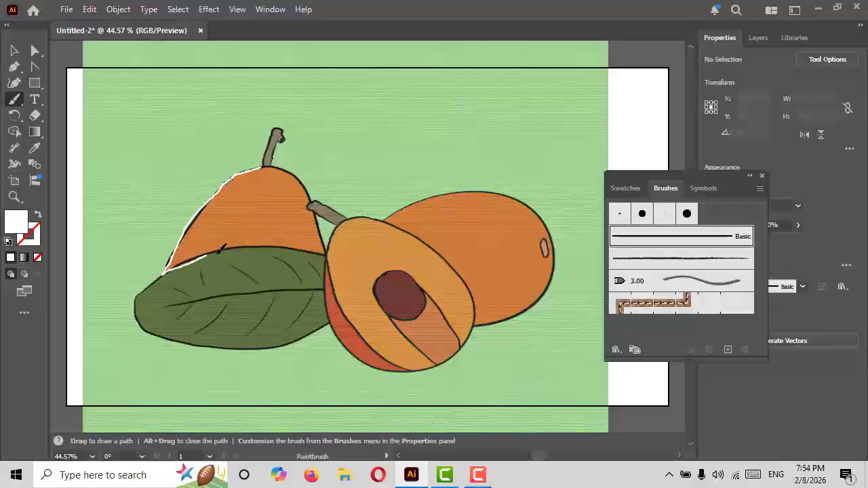
{"action": "mouse_move", "coordinate": [221, 249]}
{"action": "left_mouse_down"}
{"action": "mouse_move", "coordinate": [327, 253]}
{"action": "mouse_move", "coordinate": [306, 182]}
{"action": "mouse_move", "coordinate": [270, 166]}
{"action": "left_mouse_up"}
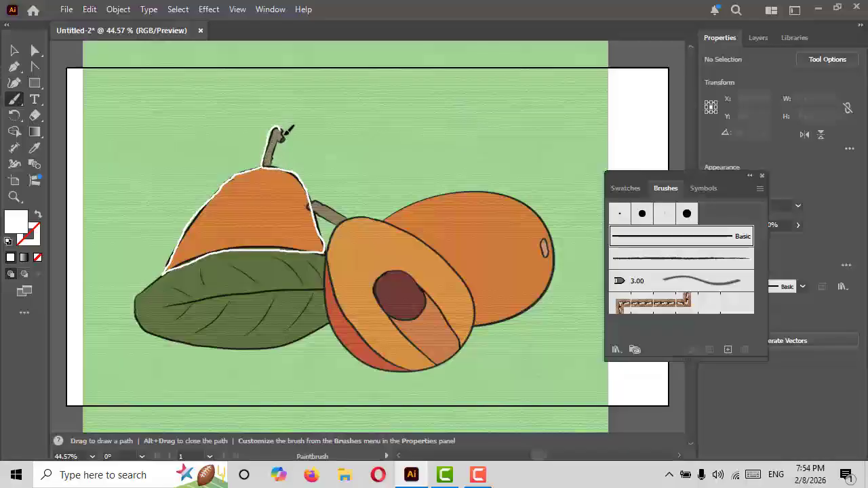
{"action": "left_click_drag", "start_coordinate": [290, 129], "coordinate": [264, 174]}
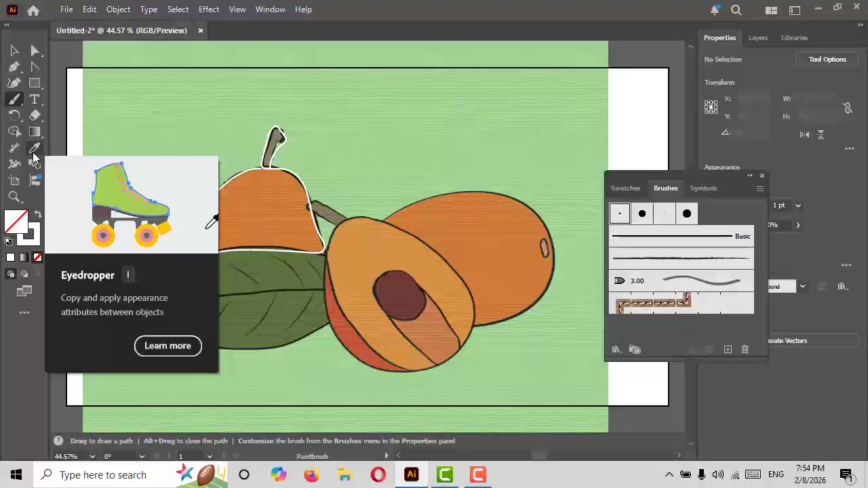
- Sample the pear's orange from the image with the Eyedropper and close the brush list
{"action": "left_click", "coordinate": [34, 151]}
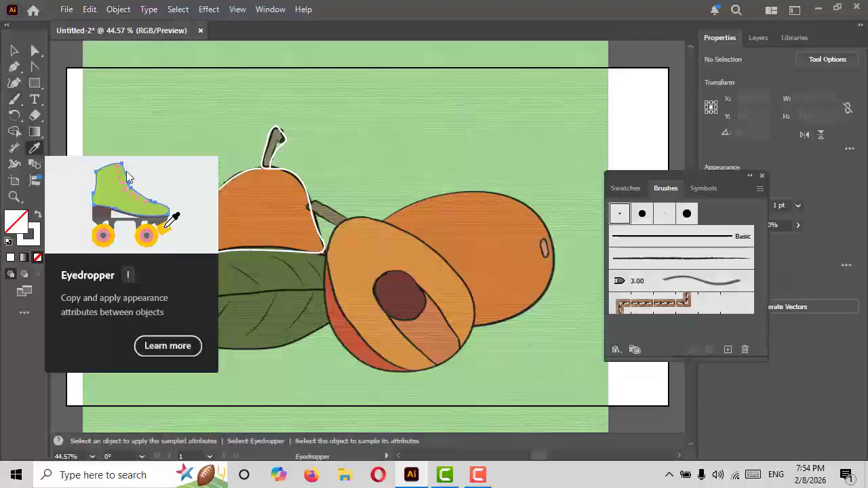
{"action": "left_click", "coordinate": [264, 213]}
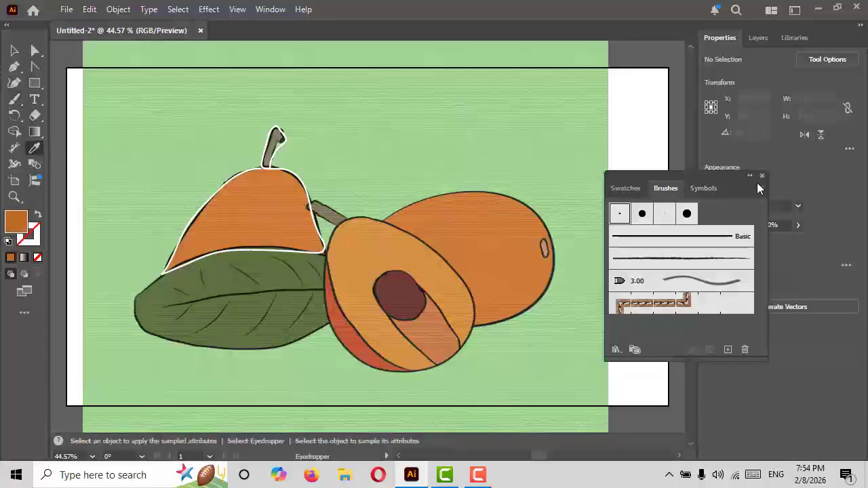
{"action": "left_click", "coordinate": [761, 176]}
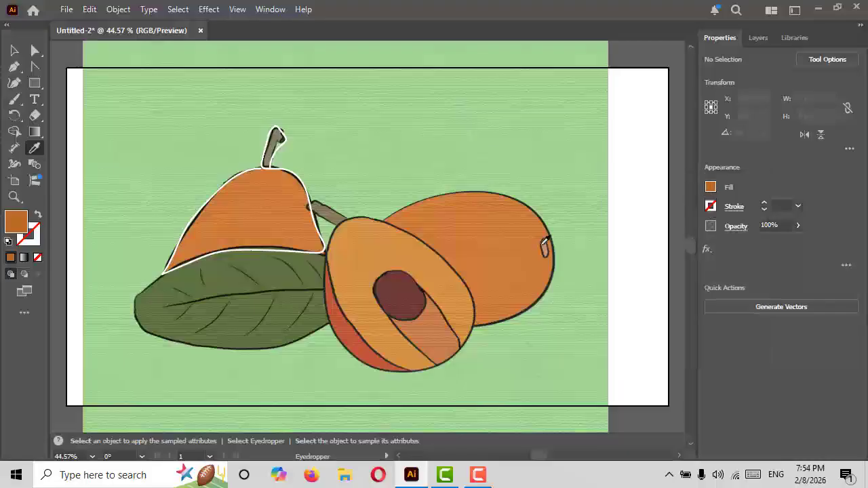
- Move the traced pear outline up and away from the original and fill it with the sampled orange, R=189 G=105 B=35
{"action": "left_click", "coordinate": [15, 50]}
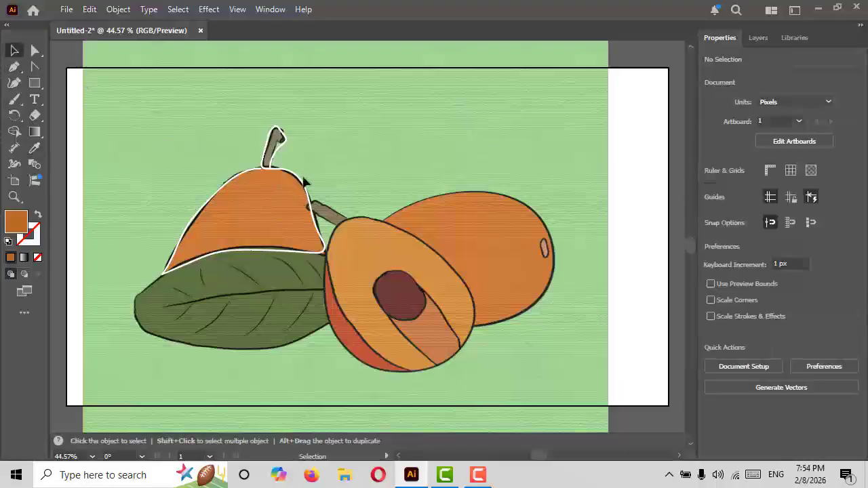
{"action": "left_click", "coordinate": [301, 185]}
{"action": "left_click_drag", "start_coordinate": [301, 185], "coordinate": [449, 97]}
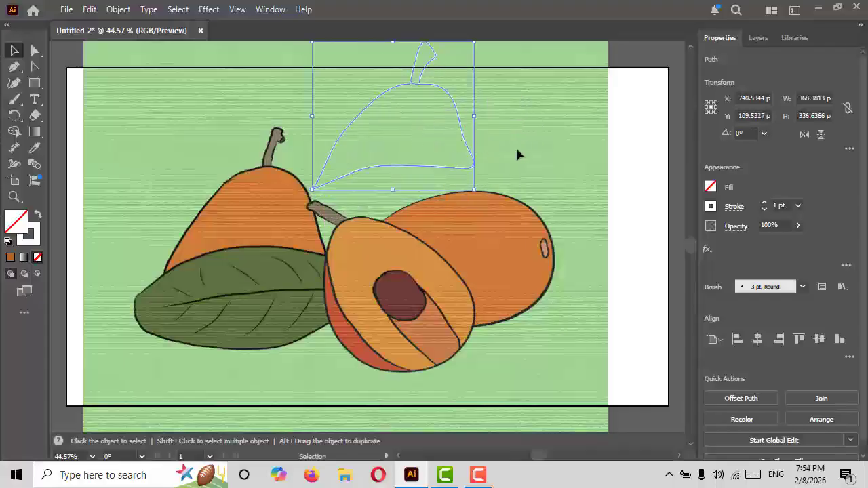
{"action": "left_click", "coordinate": [709, 187]}
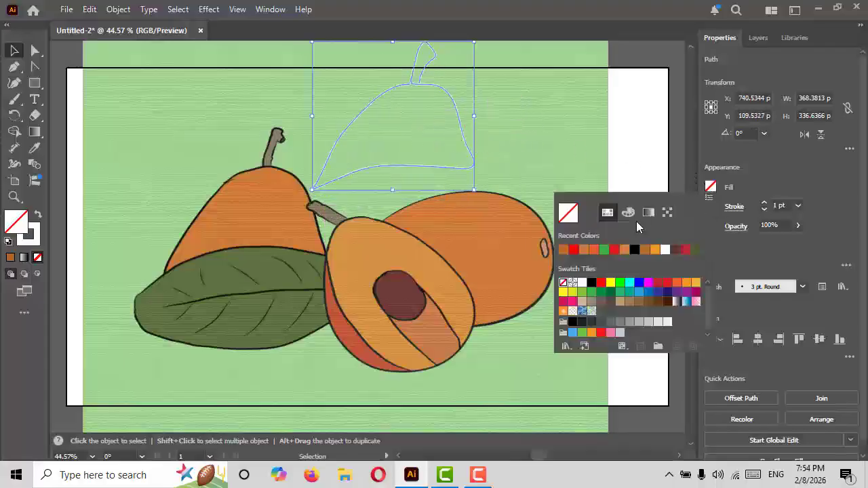
{"action": "left_click", "coordinate": [563, 251]}
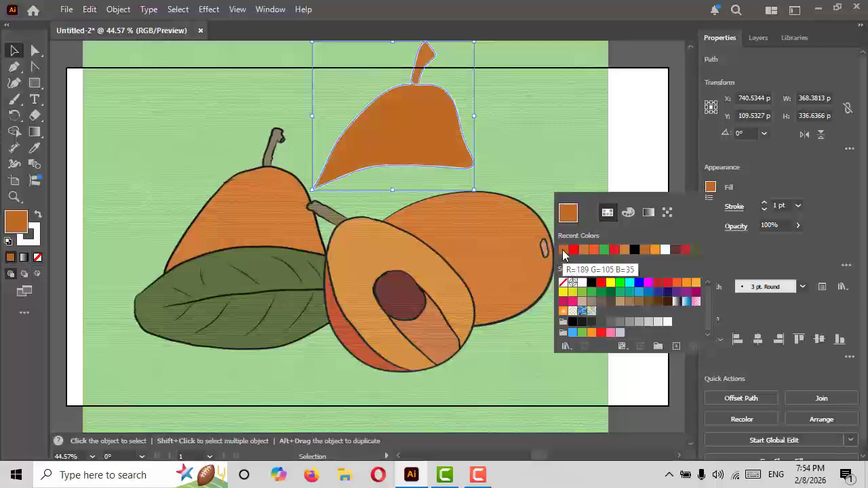
{"action": "left_click", "coordinate": [780, 164]}
{"action": "left_click_drag", "start_coordinate": [442, 150], "coordinate": [459, 148]}
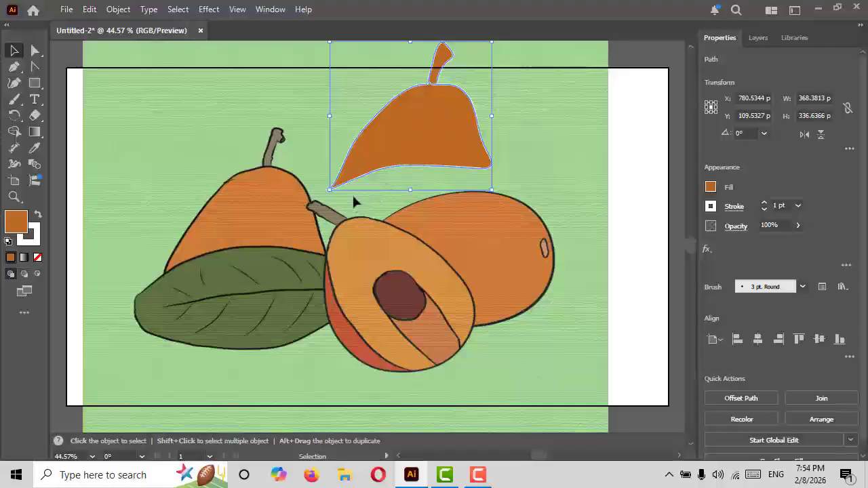
{"action": "mouse_move", "coordinate": [397, 132]}
{"action": "left_mouse_down"}
{"action": "mouse_move", "coordinate": [211, 119]}
{"action": "mouse_move", "coordinate": [175, 99]}
{"action": "mouse_move", "coordinate": [375, 114]}
{"action": "mouse_move", "coordinate": [404, 126]}
{"action": "left_mouse_up"}
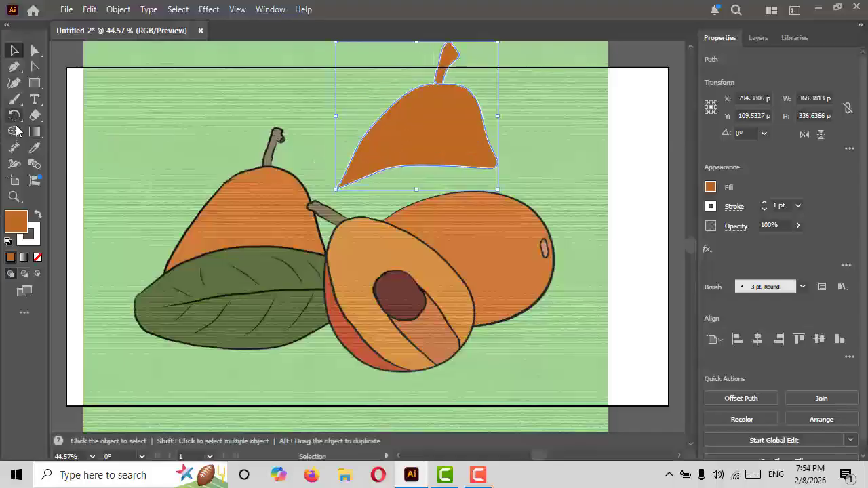
- Reopen the brush list and trace the whole outline of the green leaf with the Paintbrush
{"action": "left_click", "coordinate": [14, 98]}
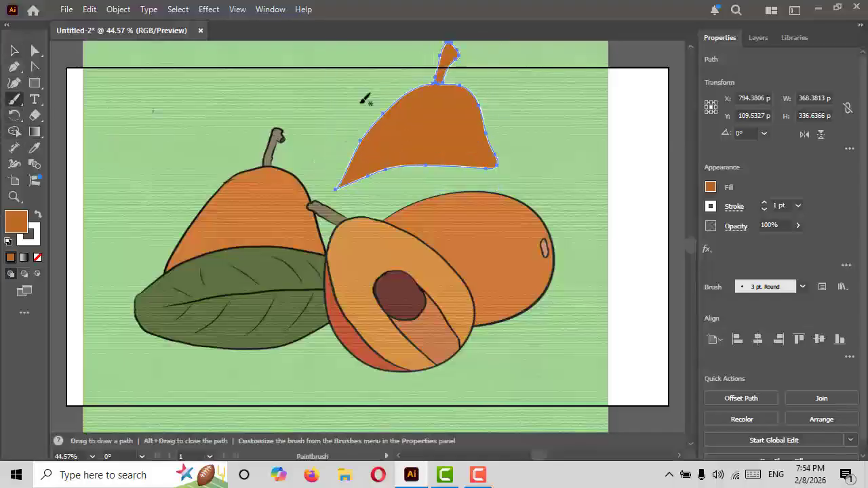
{"action": "left_click", "coordinate": [270, 9]}
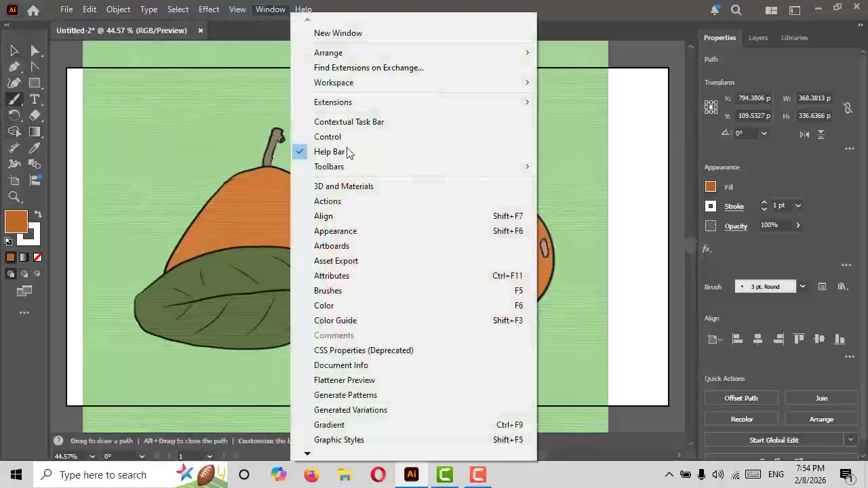
{"action": "left_click", "coordinate": [382, 291]}
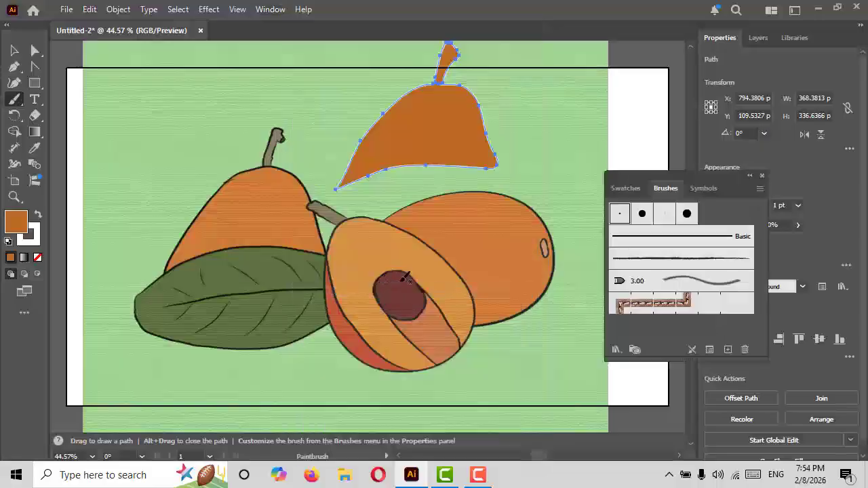
{"action": "left_click", "coordinate": [697, 245]}
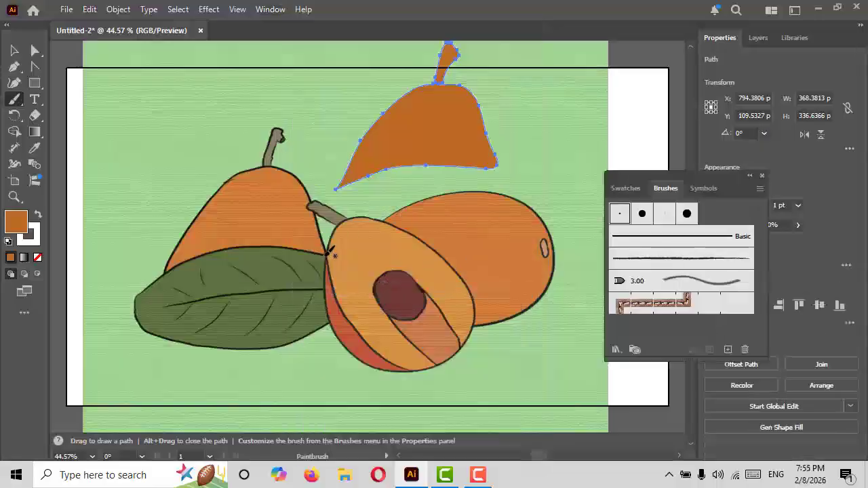
{"action": "left_click_drag", "start_coordinate": [328, 252], "coordinate": [293, 246]}
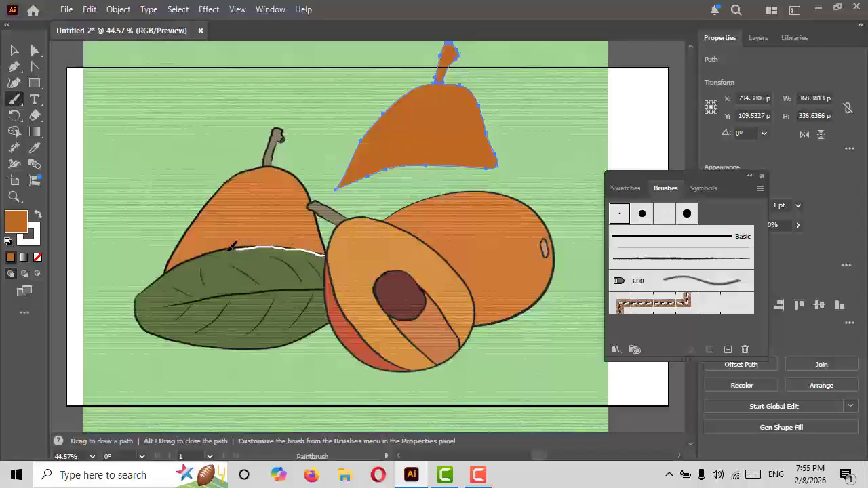
{"action": "left_click_drag", "start_coordinate": [230, 247], "coordinate": [197, 253]}
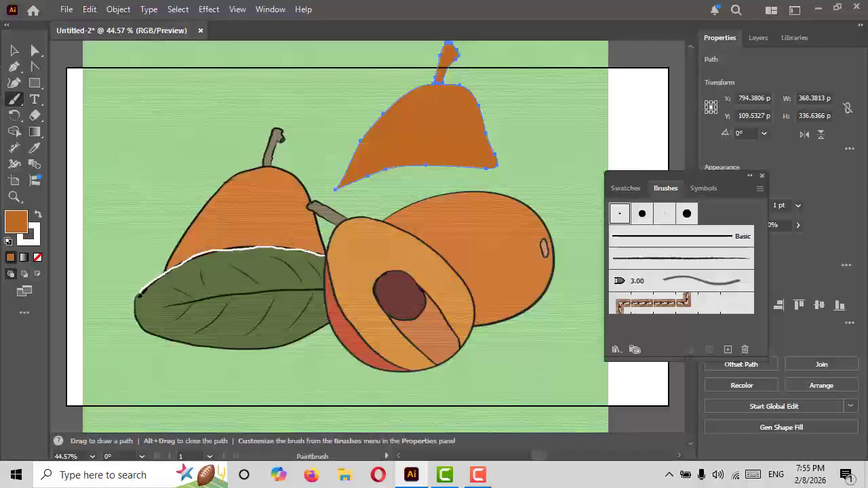
{"action": "mouse_move", "coordinate": [139, 315]}
{"action": "left_mouse_down"}
{"action": "mouse_move", "coordinate": [194, 342]}
{"action": "mouse_move", "coordinate": [266, 348]}
{"action": "mouse_move", "coordinate": [297, 339]}
{"action": "mouse_move", "coordinate": [331, 297]}
{"action": "mouse_move", "coordinate": [327, 254]}
{"action": "left_mouse_up"}
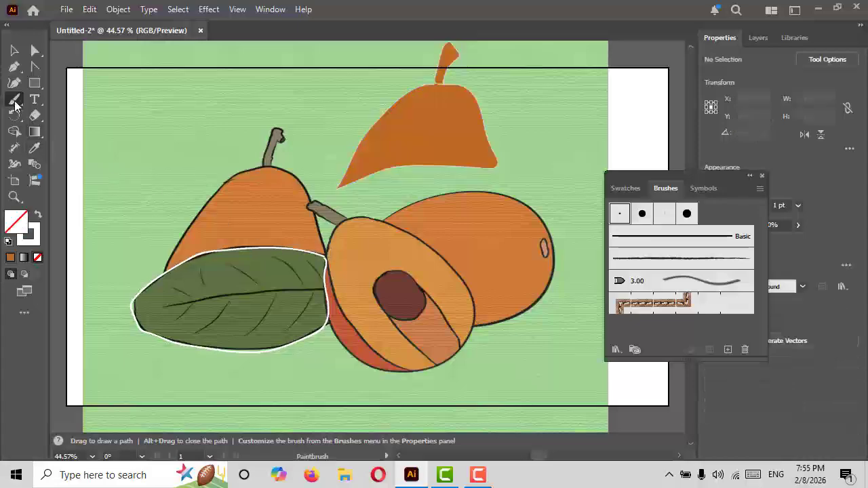
- Set the Paintbrush fidelity one notch further toward Smooth
{"action": "double_click", "coordinate": [15, 100]}
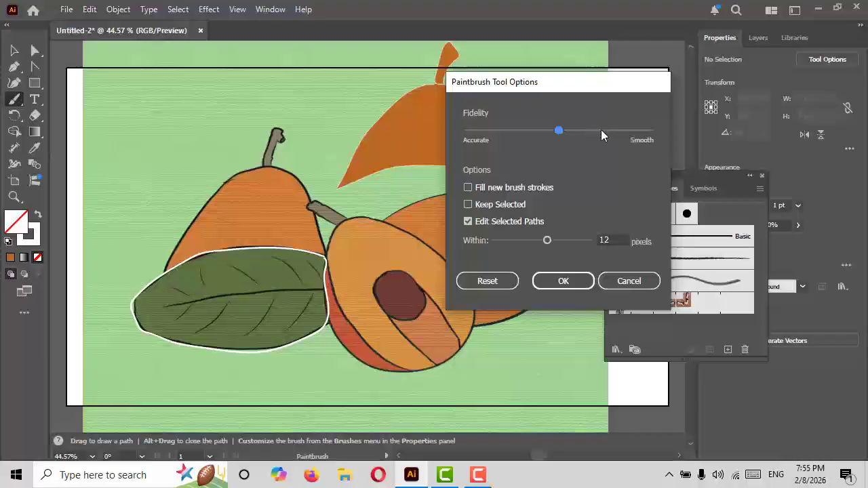
{"action": "left_click", "coordinate": [601, 130]}
{"action": "left_click", "coordinate": [551, 281]}
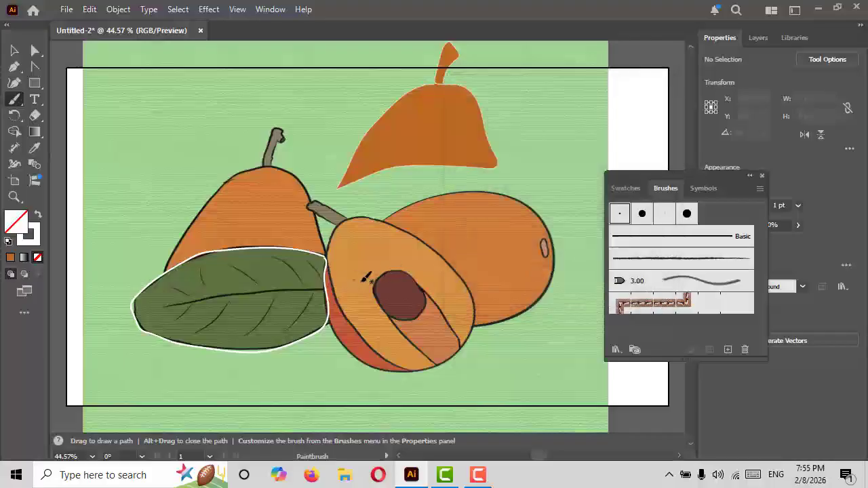
- Sample the leaf's green from the image with the Eyedropper and move the brush list off the artwork
{"action": "left_click", "coordinate": [34, 148]}
{"action": "left_click", "coordinate": [229, 277]}
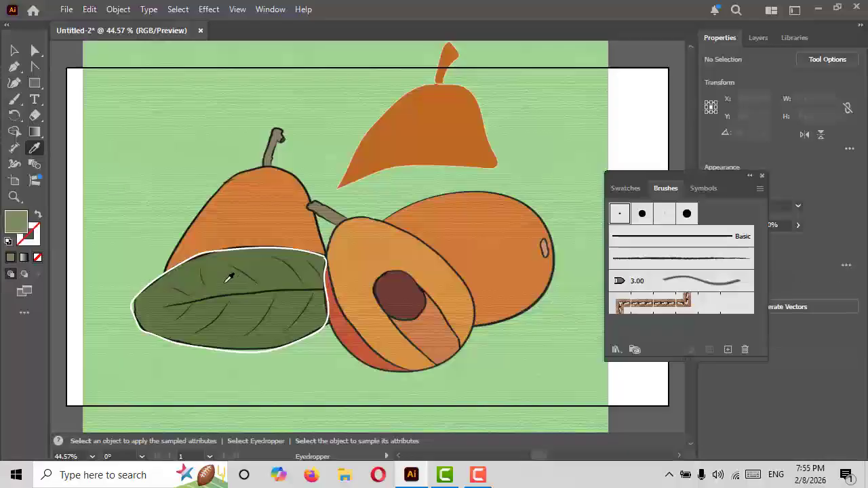
{"action": "mouse_move", "coordinate": [670, 182]}
{"action": "left_mouse_down"}
{"action": "mouse_move", "coordinate": [701, 245]}
{"action": "mouse_move", "coordinate": [728, 265]}
{"action": "left_mouse_up"}
- Move the traced leaf outline over the whole fruit beside the halved one and fill it with the sampled green
{"action": "key", "text": "v"}
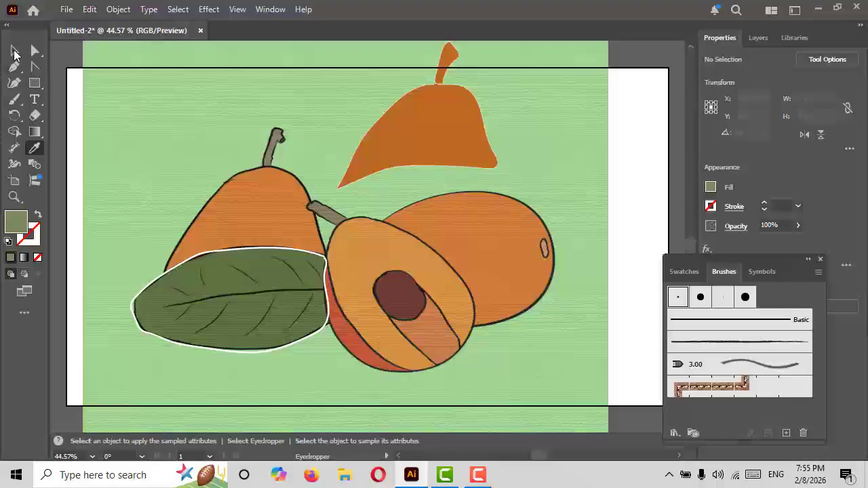
{"action": "left_click_drag", "start_coordinate": [270, 255], "coordinate": [540, 162]}
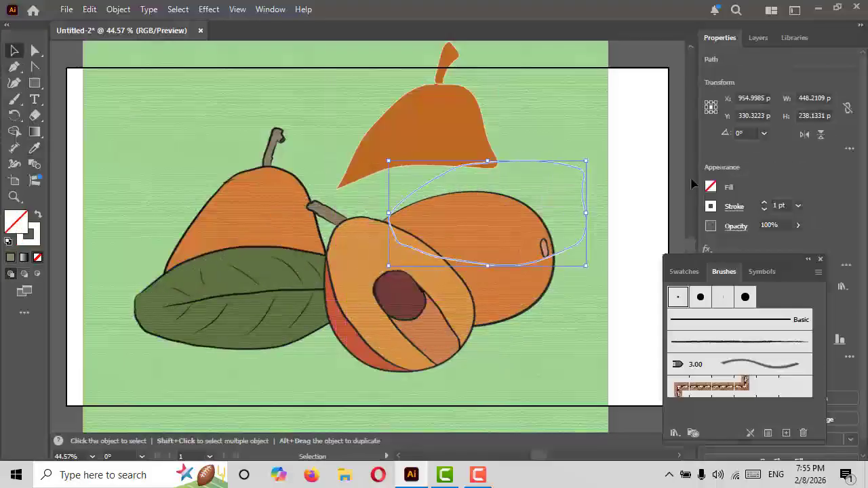
{"action": "left_click", "coordinate": [707, 189]}
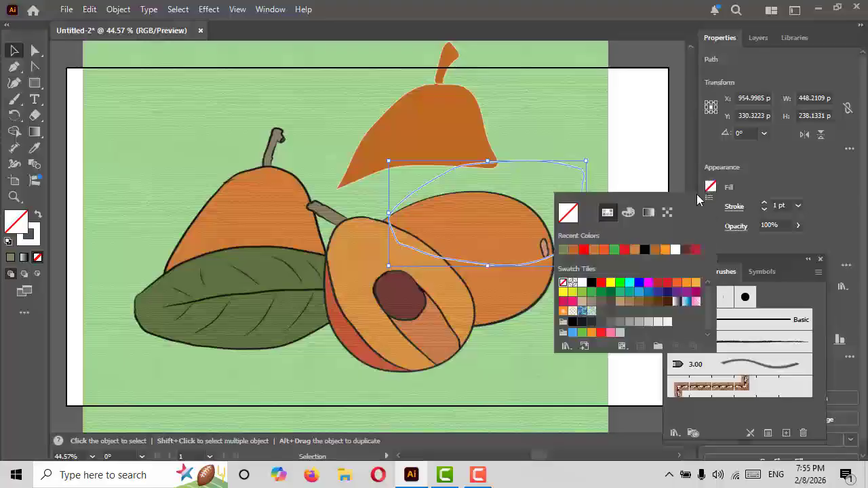
{"action": "left_click", "coordinate": [563, 250]}
{"action": "left_click", "coordinate": [780, 179]}
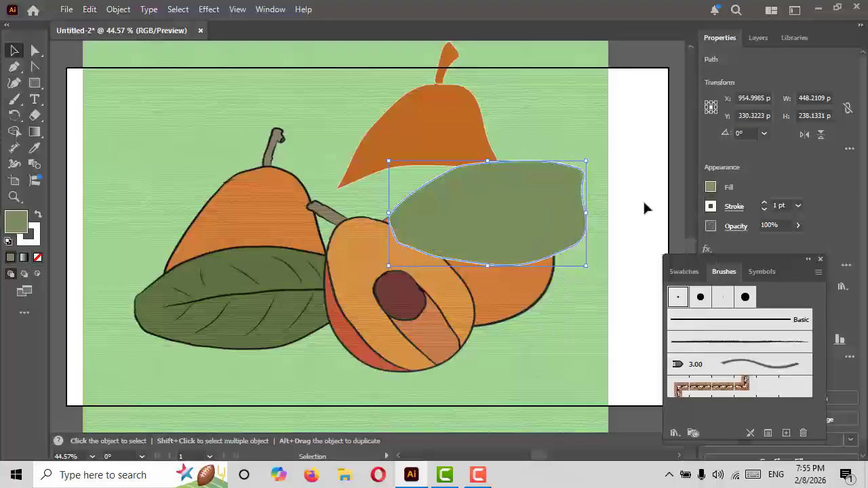
- Move the green leaf shape and the orange fruit shape to the right so the leaf covers the fruit's lower edge
{"action": "left_click", "coordinate": [710, 189]}
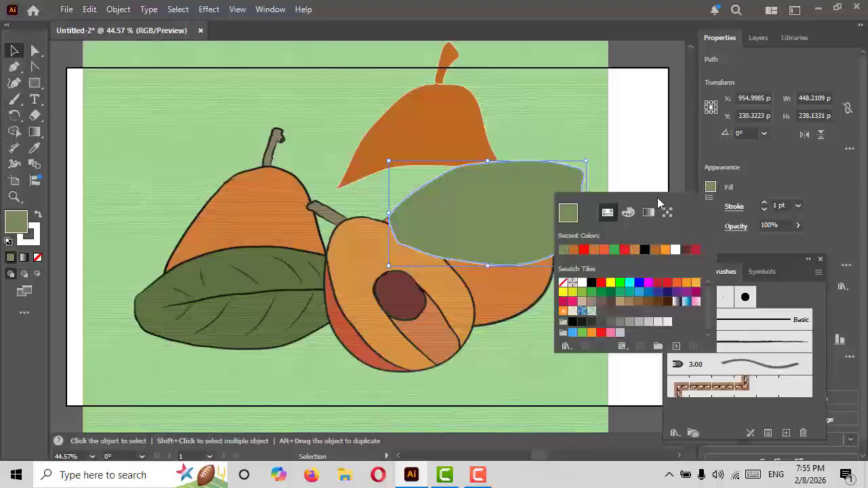
{"action": "left_click", "coordinate": [787, 192]}
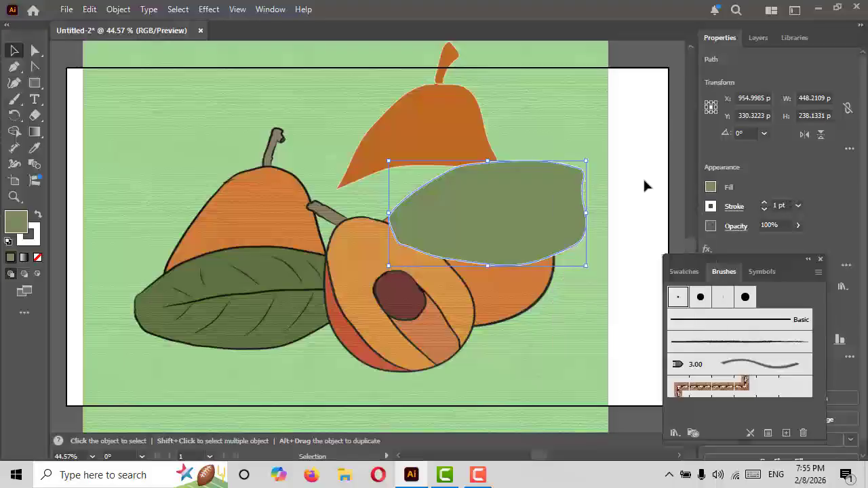
{"action": "left_click_drag", "start_coordinate": [541, 219], "coordinate": [584, 223]}
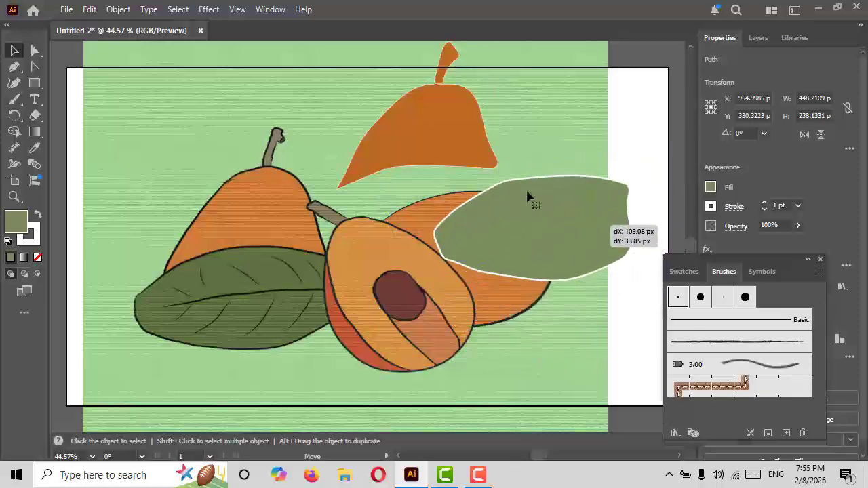
{"action": "left_click_drag", "start_coordinate": [459, 146], "coordinate": [572, 169]}
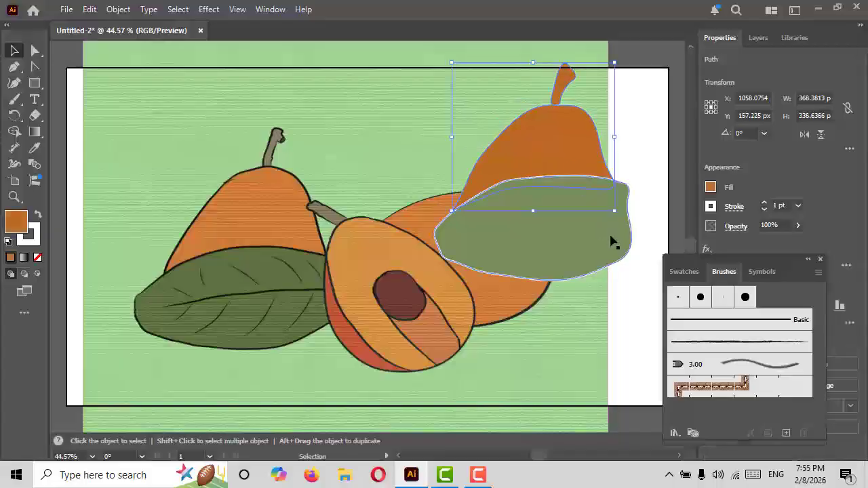
{"action": "left_click", "coordinate": [573, 323]}
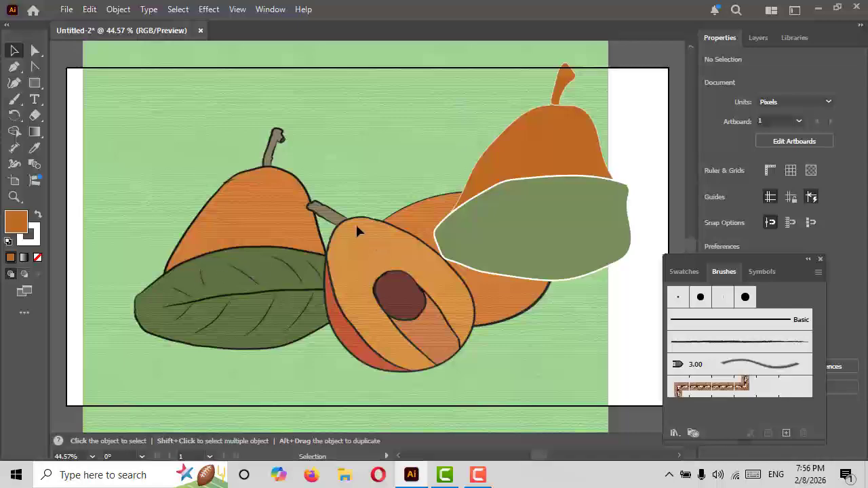
- Set the Paintbrush to no fill and a black stroke
{"action": "left_click", "coordinate": [14, 99]}
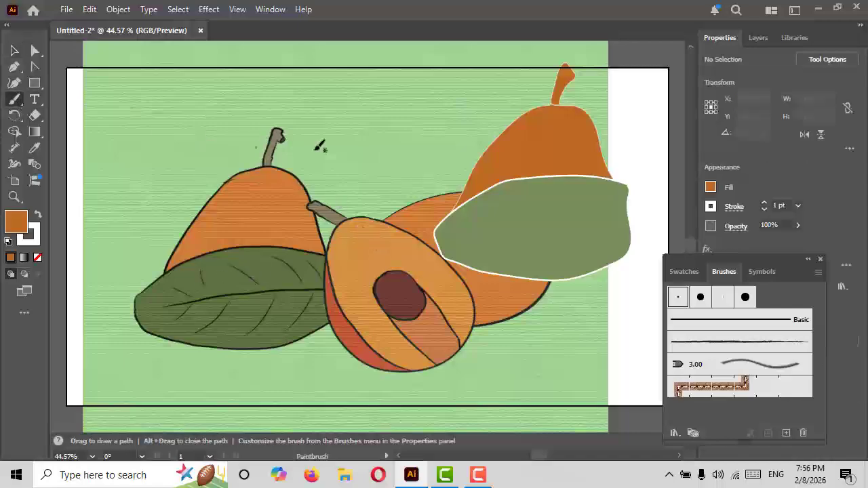
{"action": "left_click", "coordinate": [711, 187]}
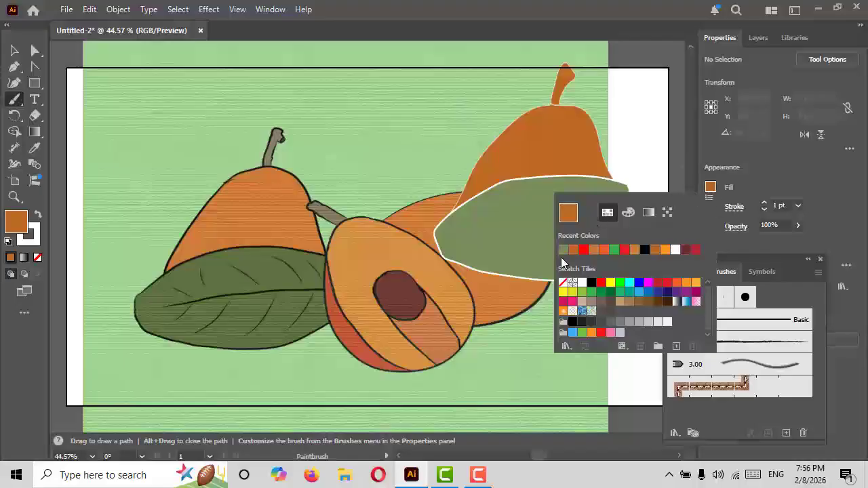
{"action": "left_click", "coordinate": [563, 282]}
{"action": "left_click", "coordinate": [822, 169]}
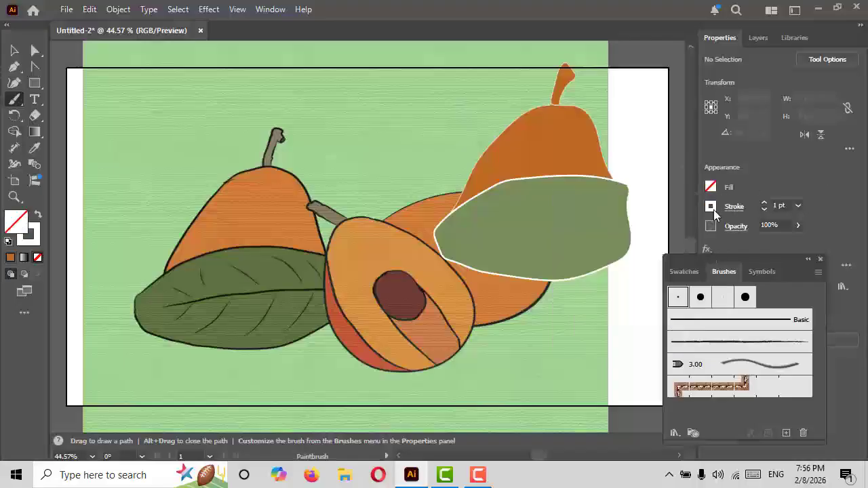
{"action": "left_click", "coordinate": [712, 208]}
{"action": "left_click", "coordinate": [591, 303]}
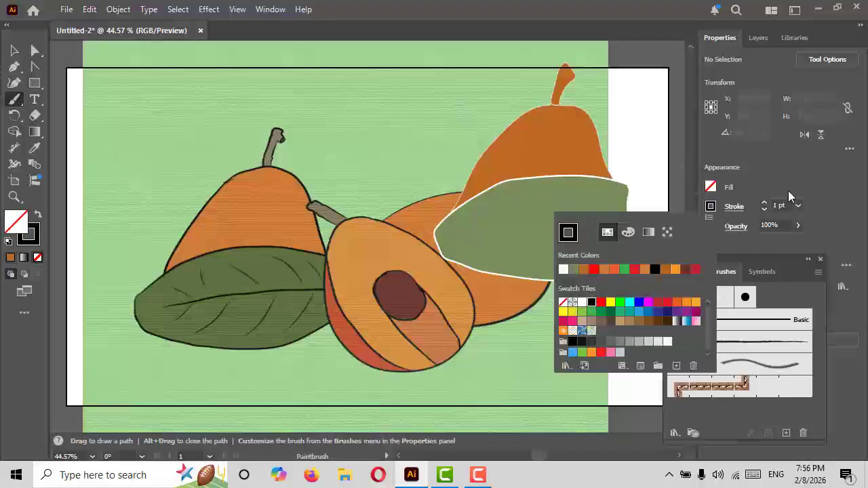
{"action": "left_click", "coordinate": [789, 188]}
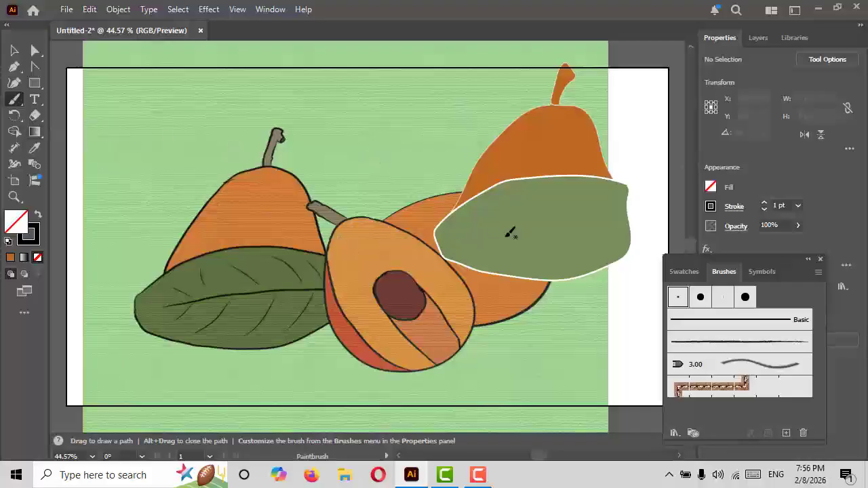
- Paint a curved midrib and side veins above and below it on the green leaf, redoing the strokes nearest its tip
{"action": "mouse_move", "coordinate": [457, 236]}
{"action": "left_mouse_down"}
{"action": "mouse_move", "coordinate": [555, 216]}
{"action": "mouse_move", "coordinate": [629, 223]}
{"action": "left_mouse_up"}
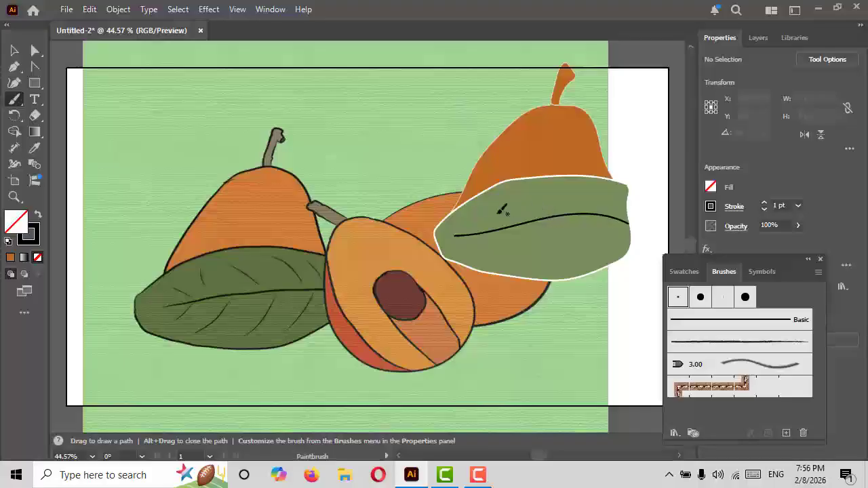
{"action": "left_click_drag", "start_coordinate": [619, 216], "coordinate": [605, 193]}
{"action": "left_click_drag", "start_coordinate": [615, 230], "coordinate": [579, 273]}
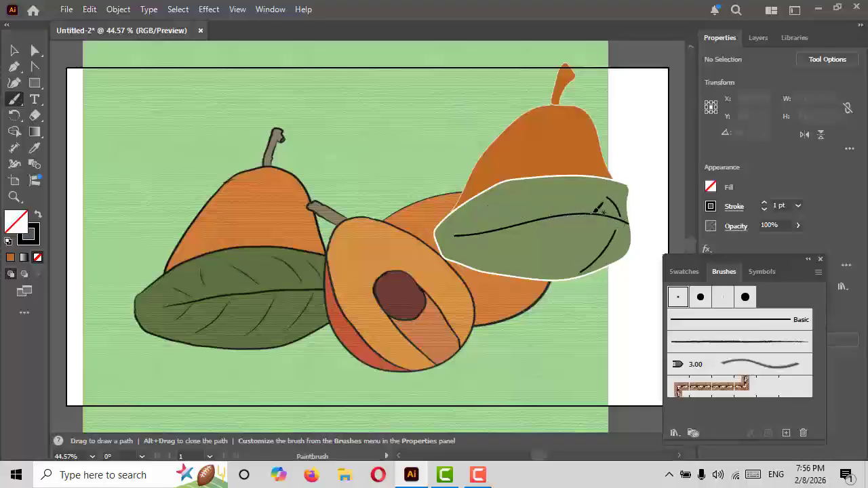
{"action": "left_click_drag", "start_coordinate": [590, 213], "coordinate": [564, 190]}
{"action": "left_click_drag", "start_coordinate": [587, 229], "coordinate": [551, 275]}
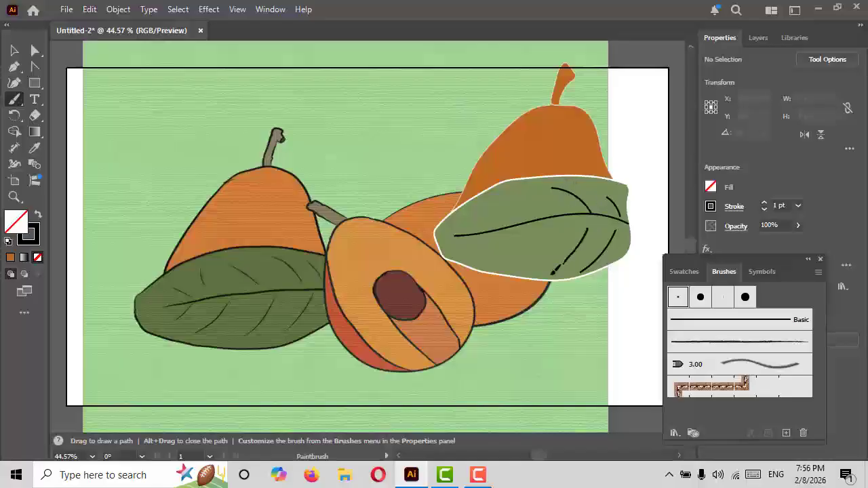
{"action": "mouse_move", "coordinate": [543, 213]}
{"action": "left_mouse_down"}
{"action": "mouse_move", "coordinate": [520, 198]}
{"action": "mouse_move", "coordinate": [502, 204]}
{"action": "left_mouse_up"}
{"action": "mouse_move", "coordinate": [538, 231]}
{"action": "left_mouse_down"}
{"action": "mouse_move", "coordinate": [521, 263]}
{"action": "mouse_move", "coordinate": [505, 270]}
{"action": "left_mouse_up"}
{"action": "mouse_move", "coordinate": [487, 228]}
{"action": "left_mouse_down"}
{"action": "mouse_move", "coordinate": [468, 207]}
{"action": "mouse_move", "coordinate": [456, 210]}
{"action": "mouse_move", "coordinate": [474, 267]}
{"action": "left_mouse_up"}
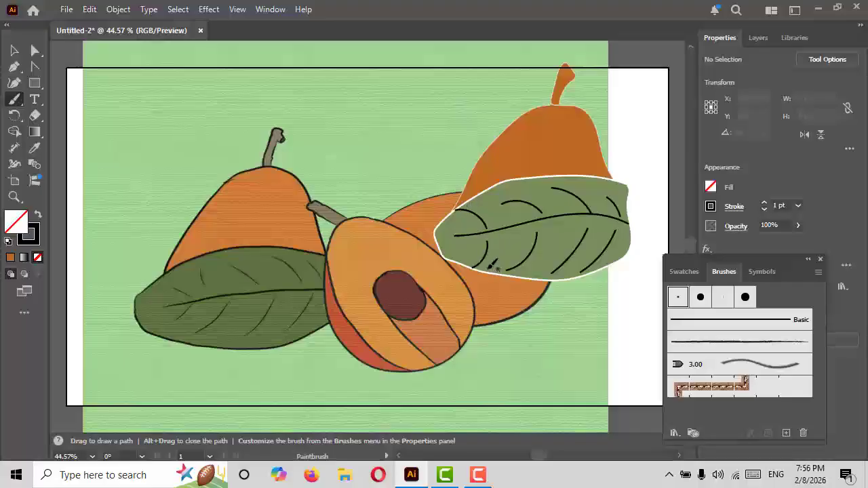
{"action": "key", "text": "ctrl"}
{"action": "key", "text": "ctrl+z"}
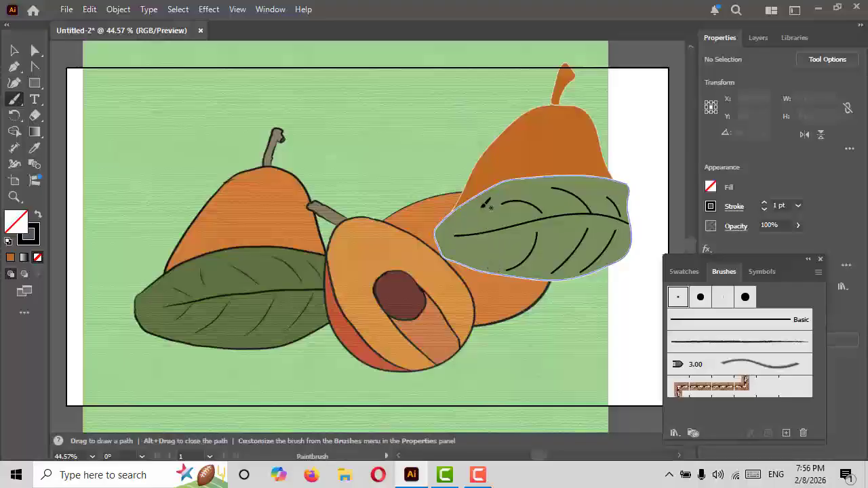
{"action": "mouse_move", "coordinate": [487, 231]}
{"action": "left_mouse_down"}
{"action": "mouse_move", "coordinate": [473, 218]}
{"action": "mouse_move", "coordinate": [478, 263]}
{"action": "left_mouse_up"}
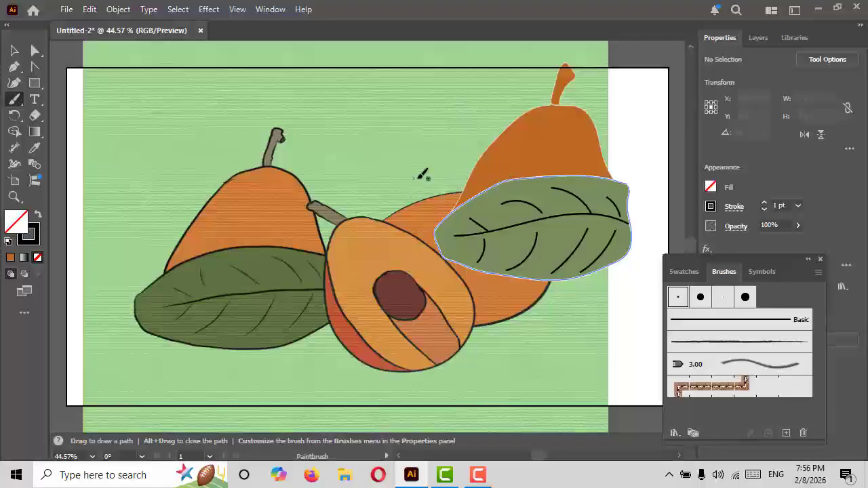
- Try to group the orange fruit, the leaf and its individually selected veins, and move the group over the image
{"action": "left_click", "coordinate": [14, 50]}
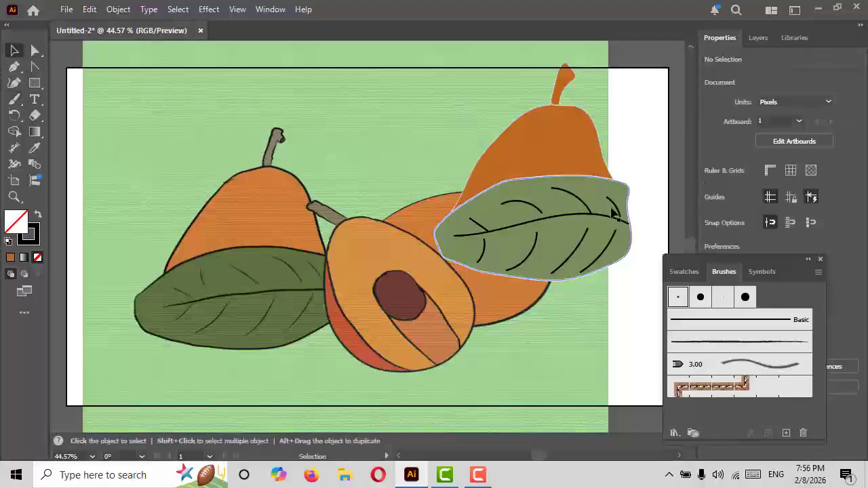
{"action": "left_click", "coordinate": [555, 155]}
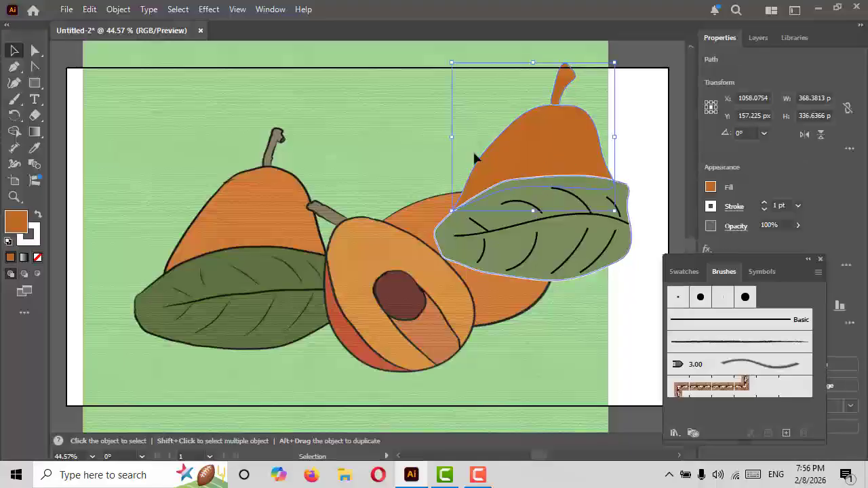
{"action": "left_click", "coordinate": [577, 248], "text": "shift"}
{"action": "right_click", "coordinate": [535, 166]}
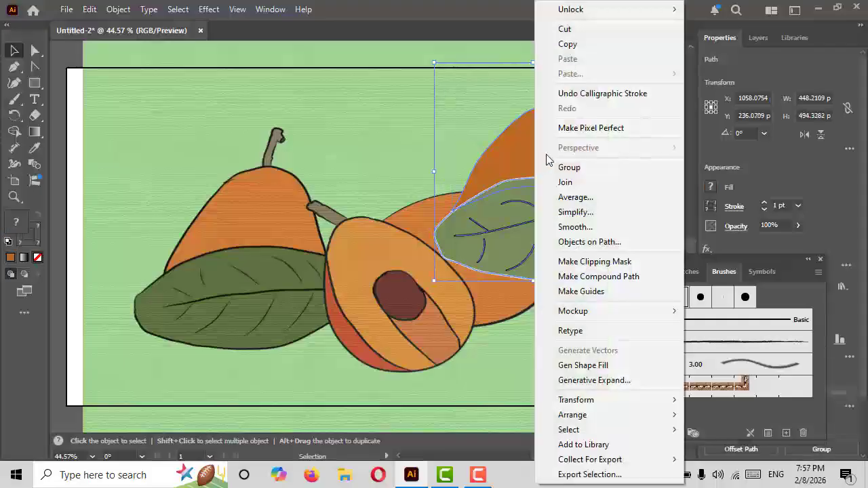
{"action": "left_click", "coordinate": [552, 167]}
{"action": "left_click_drag", "start_coordinate": [549, 158], "coordinate": [517, 116]}
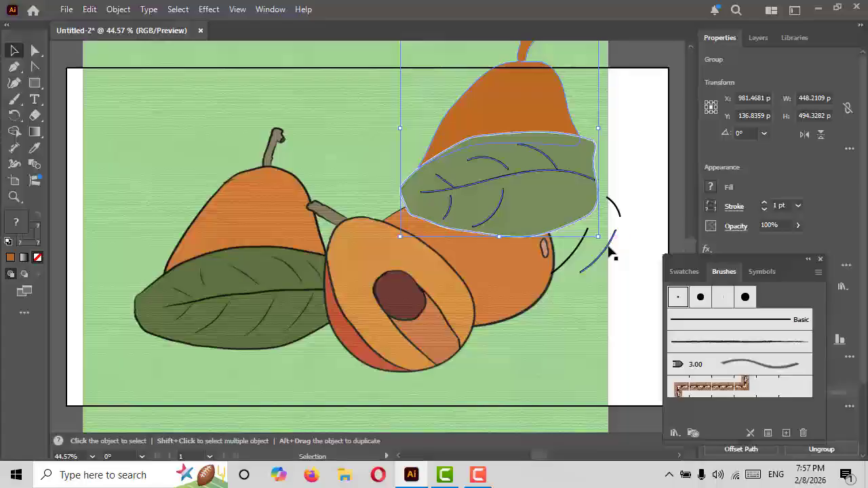
- Undo the moves and the grouping of the fruit, leaf and veins
{"action": "key", "text": "ctrl+z"}
{"action": "key", "text": "ctrl+z"}
{"action": "key", "text": "ctrl+z"}
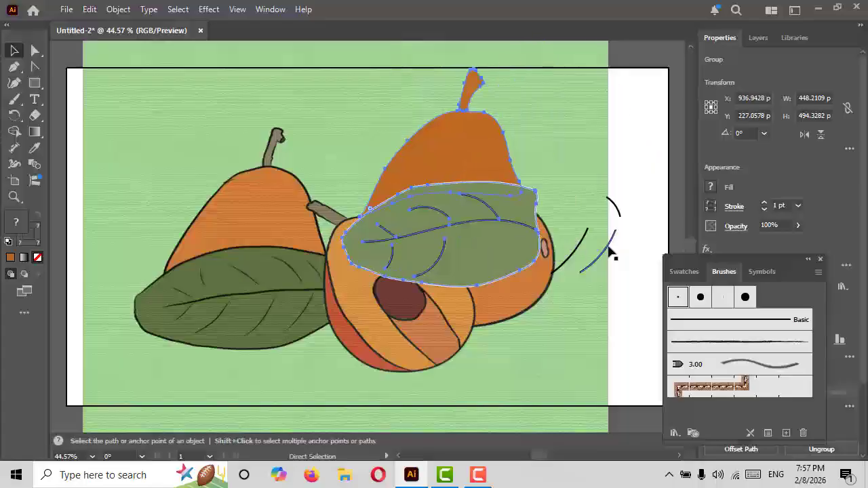
{"action": "key", "text": "ctrl+z"}
{"action": "key", "text": "ctrl+z"}
{"action": "key", "text": "ctrl+z"}
{"action": "key", "text": "ctrl+z"}
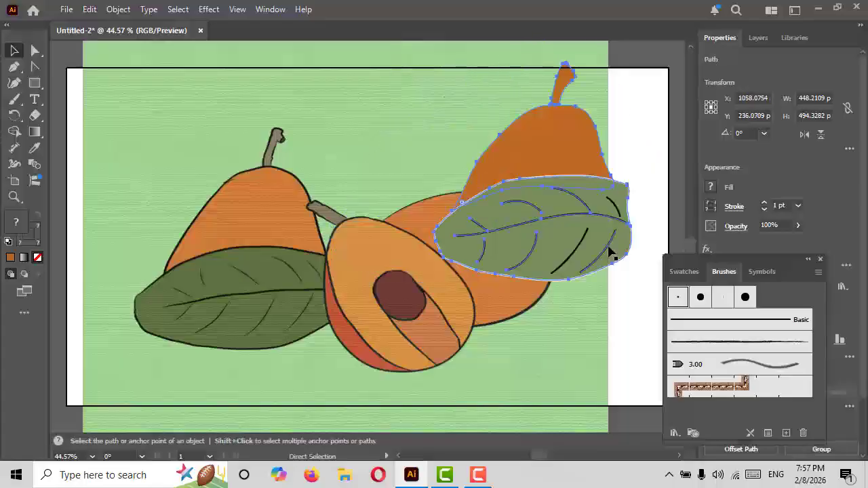
- Group the orange fruit, the leaf and all its veins, and move the group up toward the artboard's upper right corner
{"action": "left_click", "coordinate": [589, 333]}
{"action": "left_click_drag", "start_coordinate": [458, 154], "coordinate": [652, 271]}
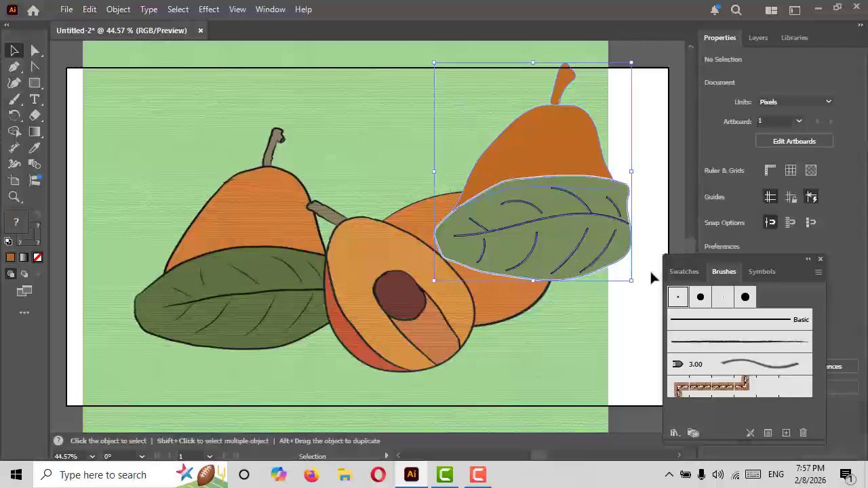
{"action": "right_click", "coordinate": [533, 169]}
{"action": "left_click", "coordinate": [560, 168]}
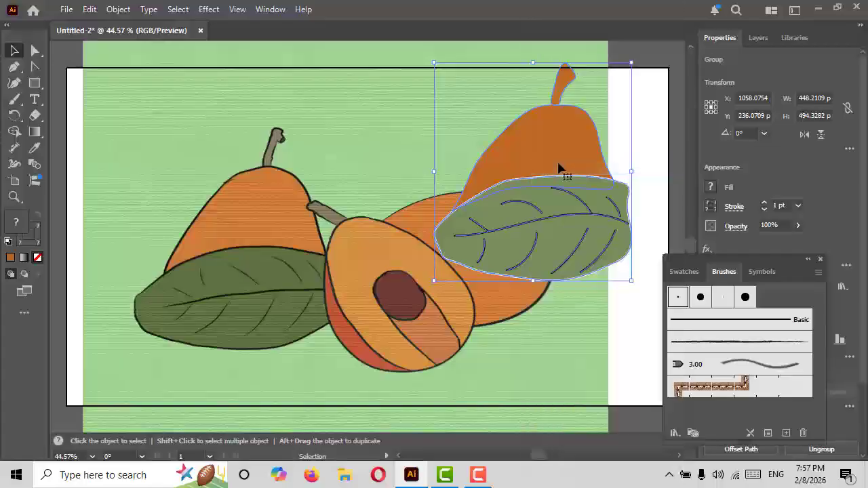
{"action": "left_click_drag", "start_coordinate": [558, 165], "coordinate": [581, 136]}
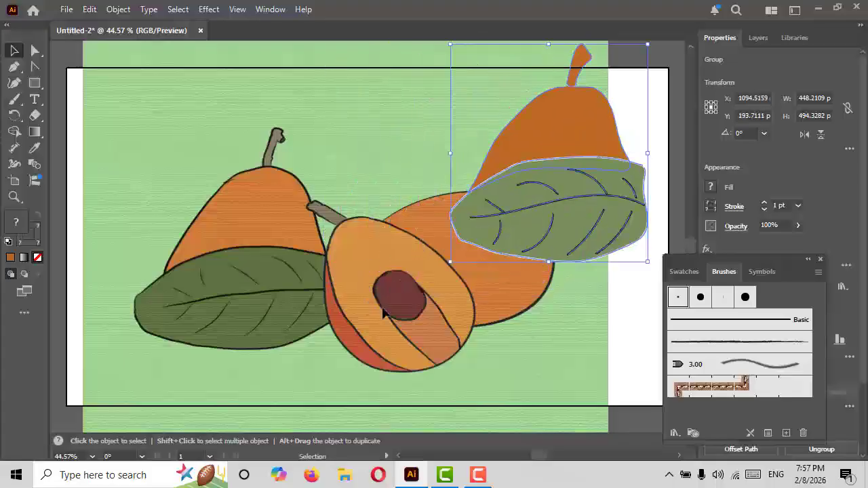
- Trace the outline of the halved fruit and its dark pit with the Paintbrush
{"action": "left_click", "coordinate": [14, 100]}
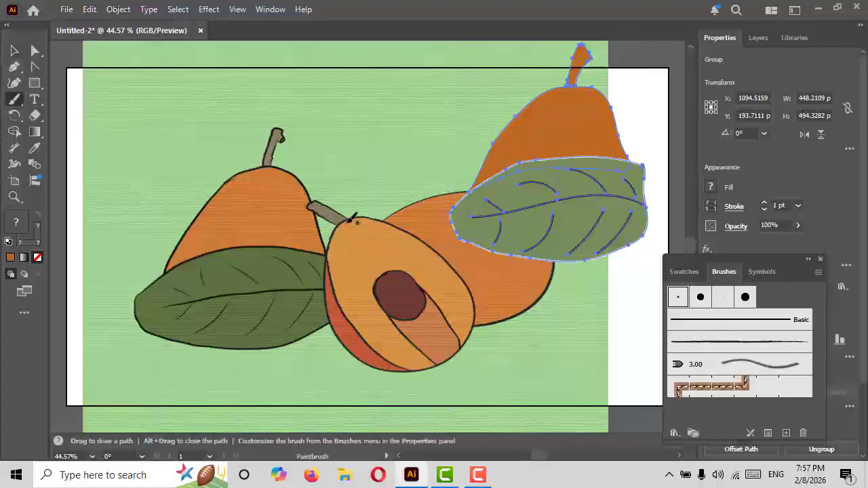
{"action": "mouse_move", "coordinate": [348, 221]}
{"action": "left_mouse_down"}
{"action": "mouse_move", "coordinate": [391, 222]}
{"action": "mouse_move", "coordinate": [433, 247]}
{"action": "mouse_move", "coordinate": [472, 323]}
{"action": "left_mouse_up"}
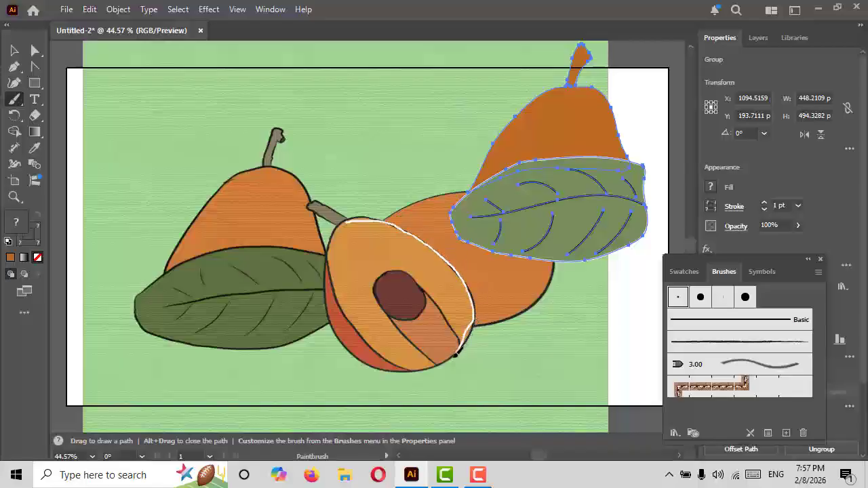
{"action": "mouse_move", "coordinate": [436, 365]}
{"action": "left_mouse_down"}
{"action": "mouse_move", "coordinate": [375, 372]}
{"action": "mouse_move", "coordinate": [350, 352]}
{"action": "mouse_move", "coordinate": [329, 298]}
{"action": "mouse_move", "coordinate": [349, 224]}
{"action": "left_mouse_up"}
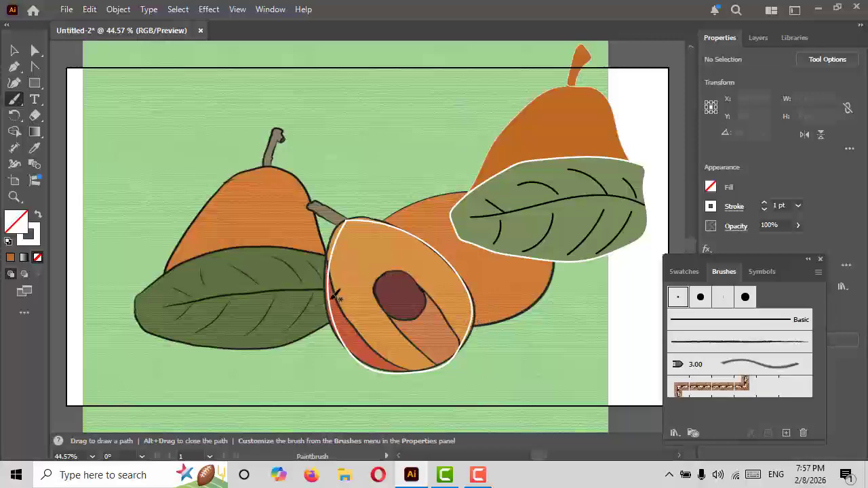
{"action": "mouse_move", "coordinate": [400, 270]}
{"action": "left_mouse_down"}
{"action": "mouse_move", "coordinate": [371, 288]}
{"action": "mouse_move", "coordinate": [402, 315]}
{"action": "mouse_move", "coordinate": [431, 306]}
{"action": "mouse_move", "coordinate": [435, 294]}
{"action": "mouse_move", "coordinate": [397, 268]}
{"action": "left_mouse_up"}
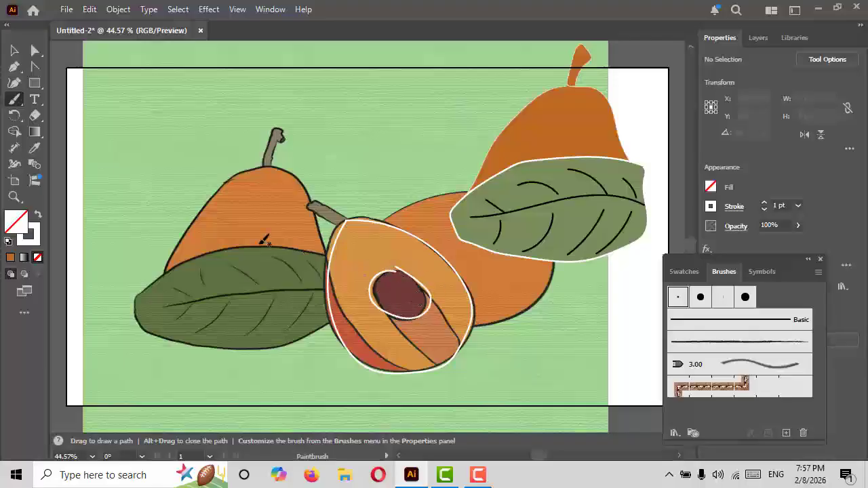
- Try tracing both edges of the lighter wedge below the pit with the Paintbrush, and undo the two strokes
{"action": "double_click", "coordinate": [14, 99]}
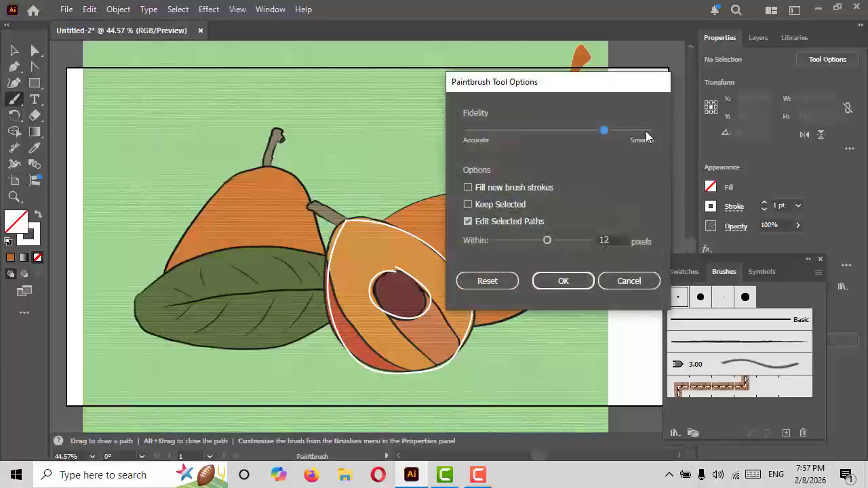
{"action": "left_click", "coordinate": [562, 279]}
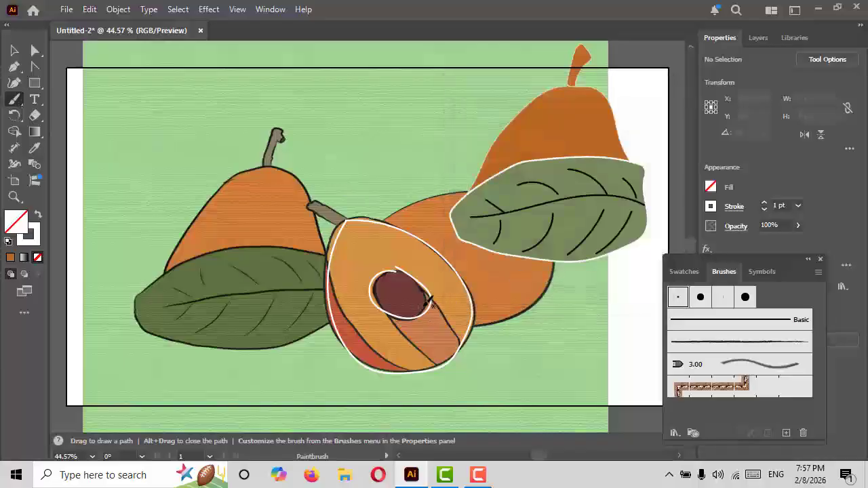
{"action": "left_click_drag", "start_coordinate": [434, 299], "coordinate": [467, 347]}
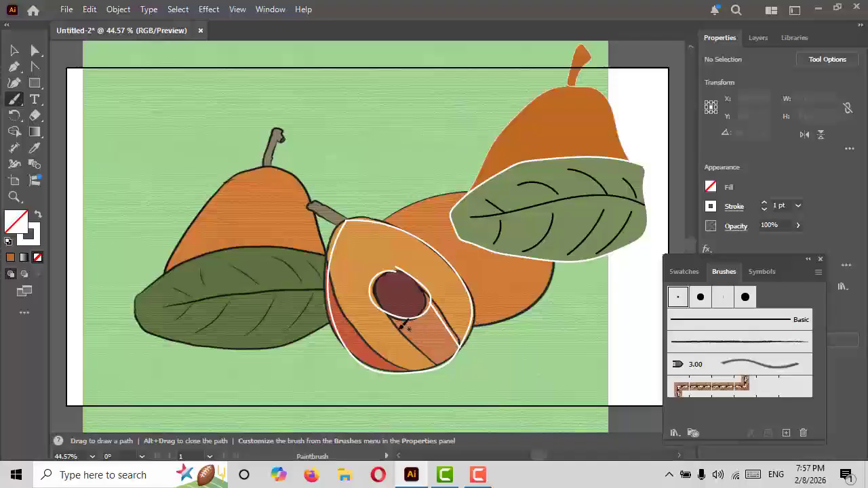
{"action": "left_click_drag", "start_coordinate": [400, 315], "coordinate": [437, 366]}
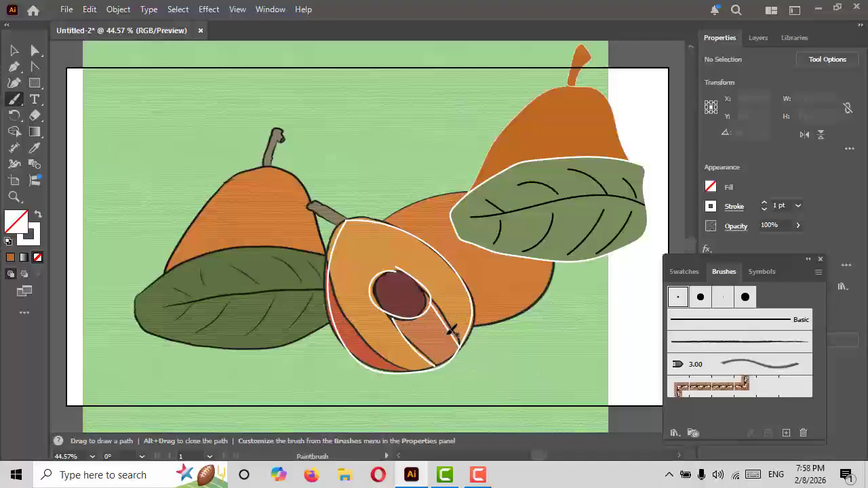
{"action": "key", "text": "ctrl+z"}
{"action": "key", "text": "ctrl+z"}
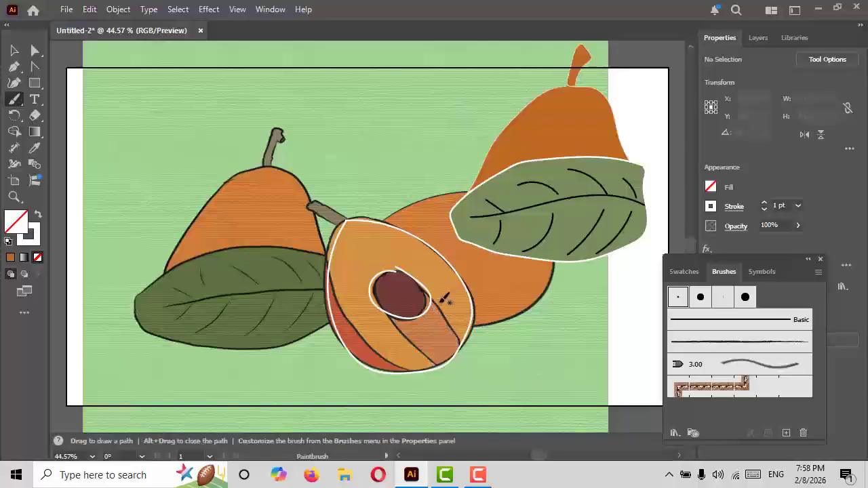
- Set the Paintbrush fidelity to the midpoint between Accurate and Smooth, keeping Edit Selected Paths on within 12 pixels
{"action": "double_click", "coordinate": [14, 99]}
{"action": "left_click", "coordinate": [557, 132]}
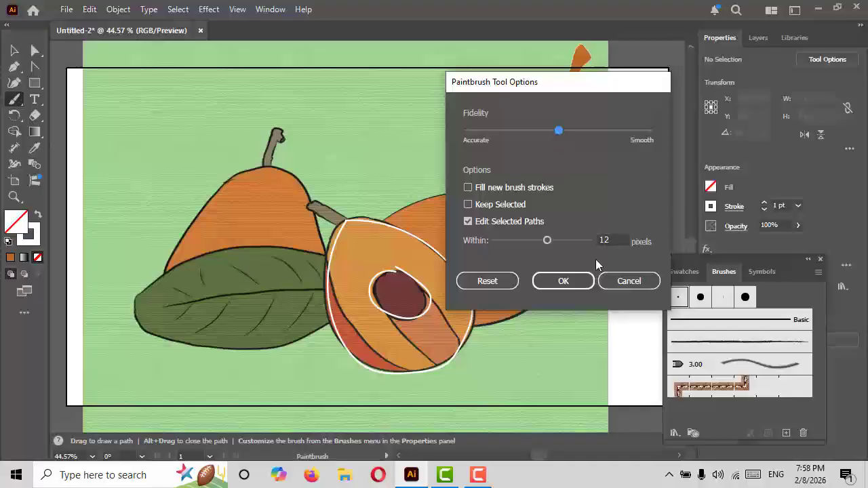
{"action": "left_click", "coordinate": [562, 280]}
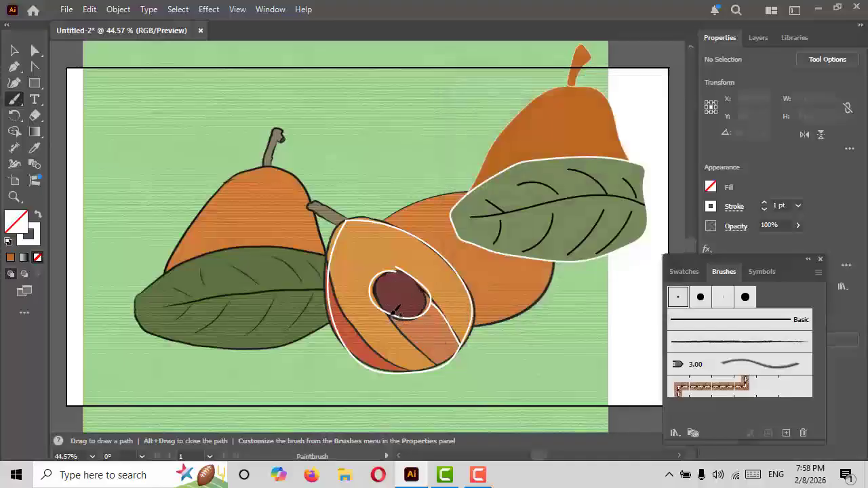
- Trace both edges of the wedge below the pit, the inner edge of the red section and the halved fruit's stem with the Paintbrush
{"action": "left_click_drag", "start_coordinate": [395, 313], "coordinate": [438, 362]}
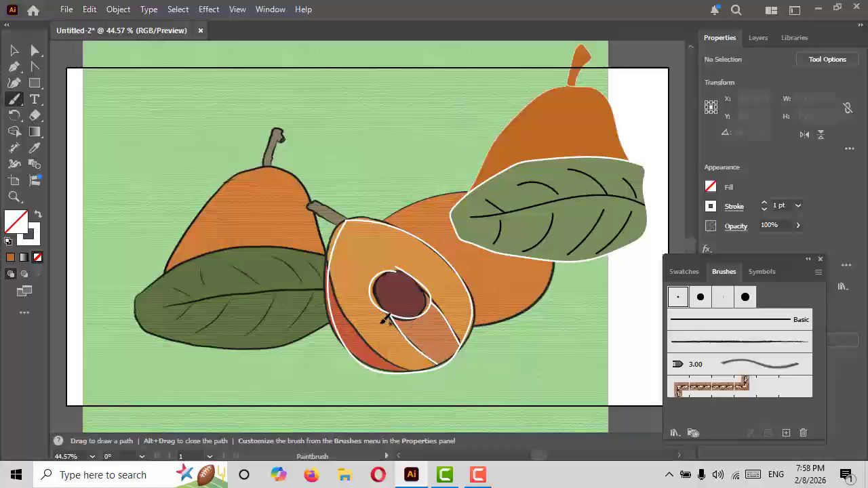
{"action": "mouse_move", "coordinate": [331, 262]}
{"action": "left_mouse_down"}
{"action": "mouse_move", "coordinate": [369, 337]}
{"action": "mouse_move", "coordinate": [424, 378]}
{"action": "left_mouse_up"}
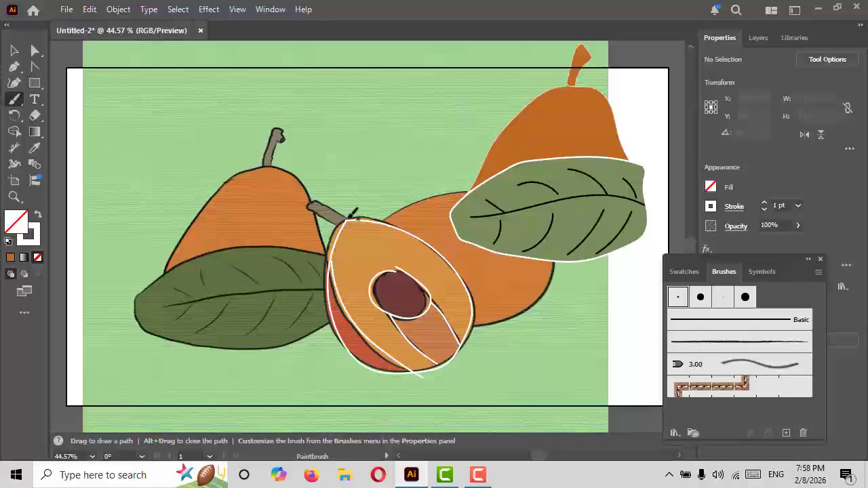
{"action": "mouse_move", "coordinate": [346, 219]}
{"action": "left_mouse_down"}
{"action": "mouse_move", "coordinate": [328, 201]}
{"action": "mouse_move", "coordinate": [309, 202]}
{"action": "mouse_move", "coordinate": [325, 221]}
{"action": "mouse_move", "coordinate": [347, 220]}
{"action": "left_mouse_up"}
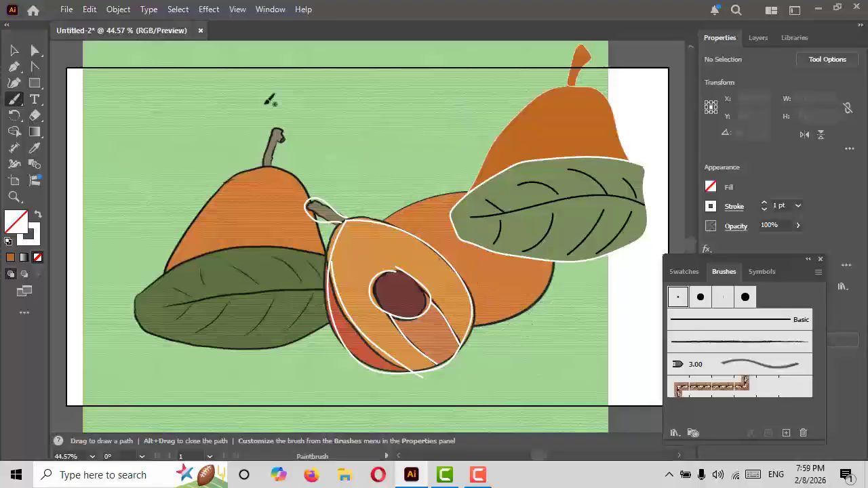
- Show the document grid behind the artwork
{"action": "left_click", "coordinate": [237, 10]}
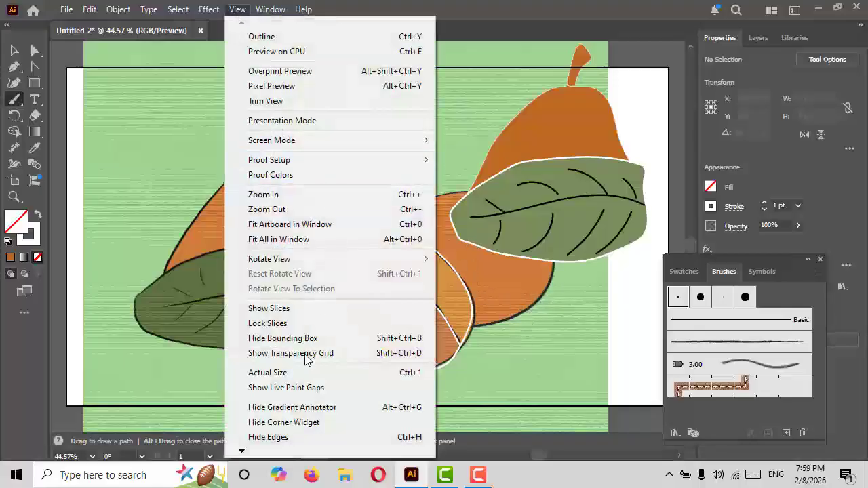
{"action": "mouse_move", "coordinate": [240, 452]}
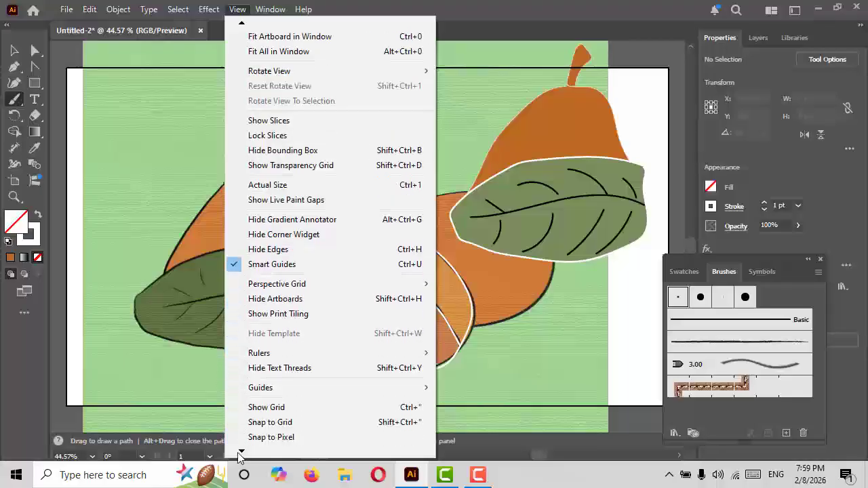
{"action": "left_click", "coordinate": [285, 407]}
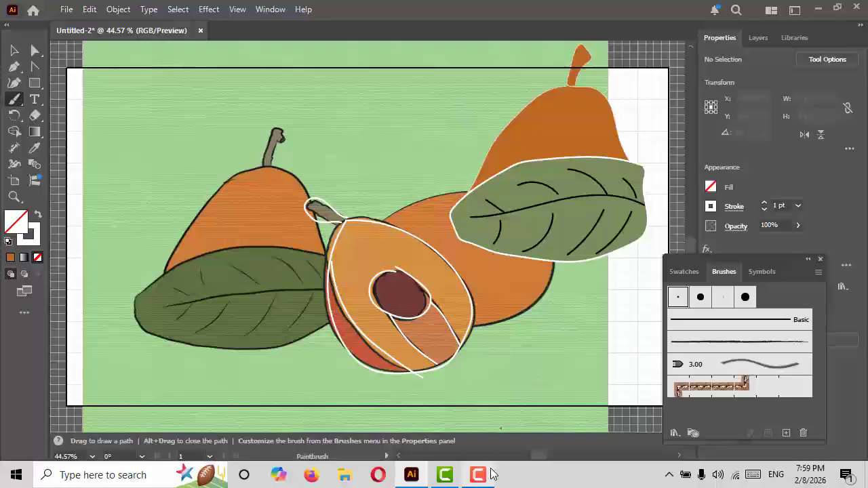
{"action": "mouse_move", "coordinate": [493, 474]}
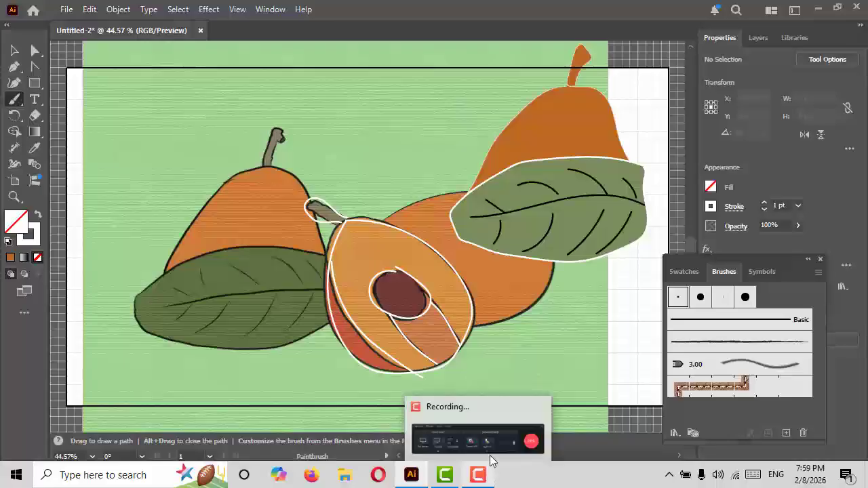
{"action": "left_click", "coordinate": [495, 448]}
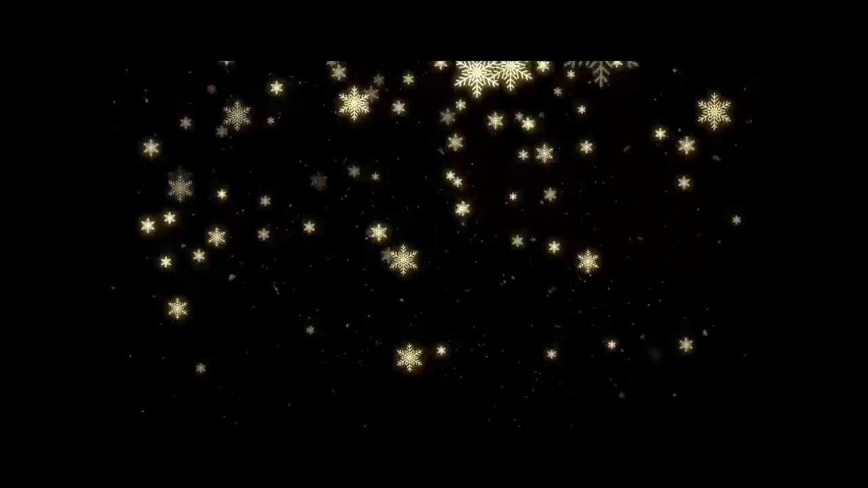